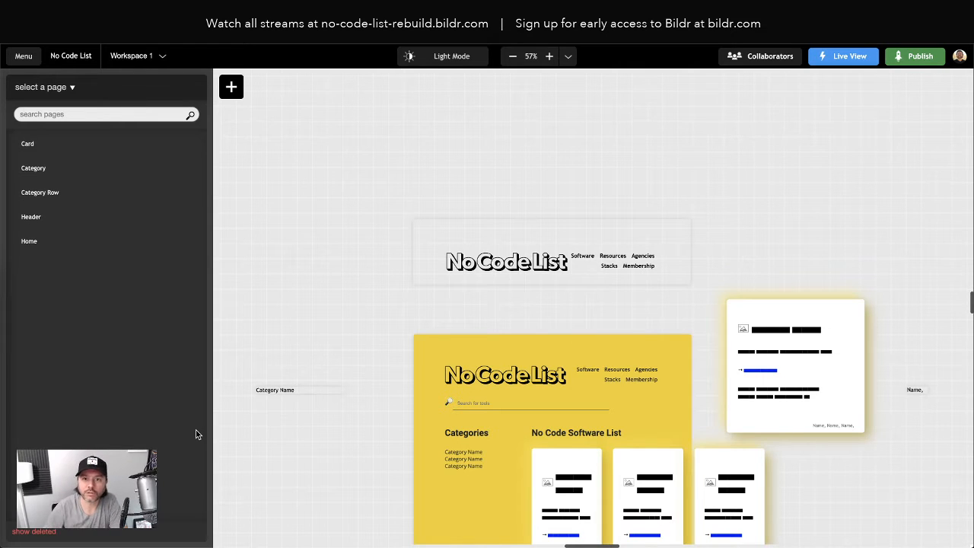
- Switch to the original No Code List site, look over its software cards and open Airtable's endorsements
left_click(327, 15)
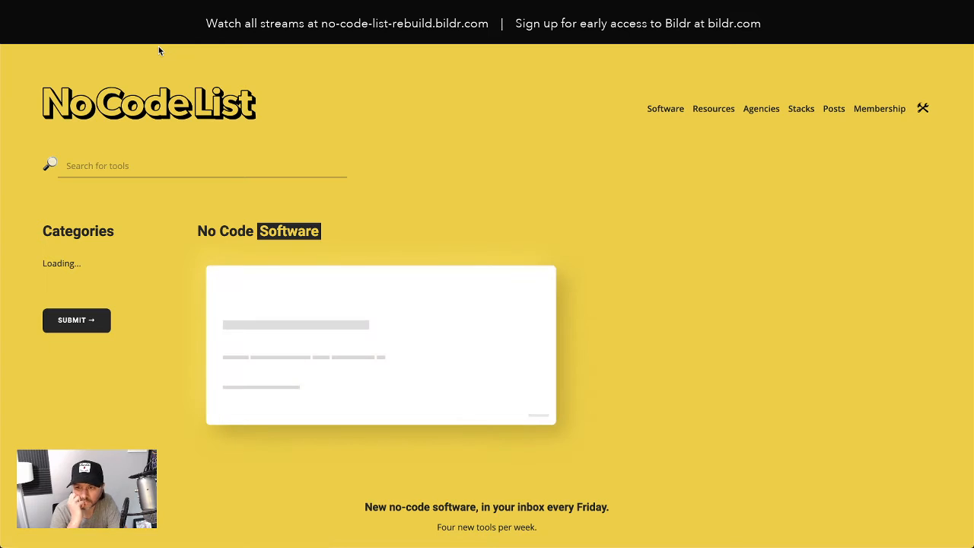
scroll(625, 316, "down", 3)
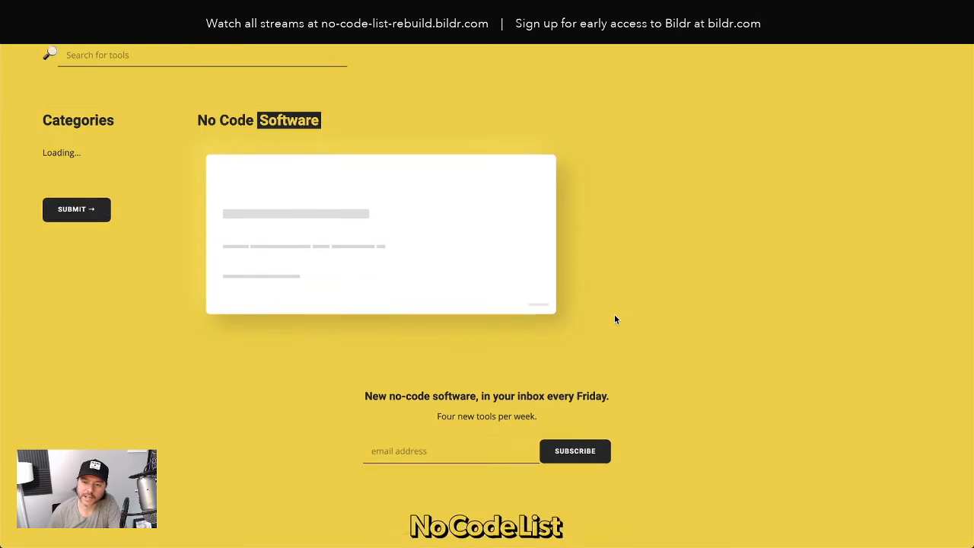
scroll(613, 320, "up", 3)
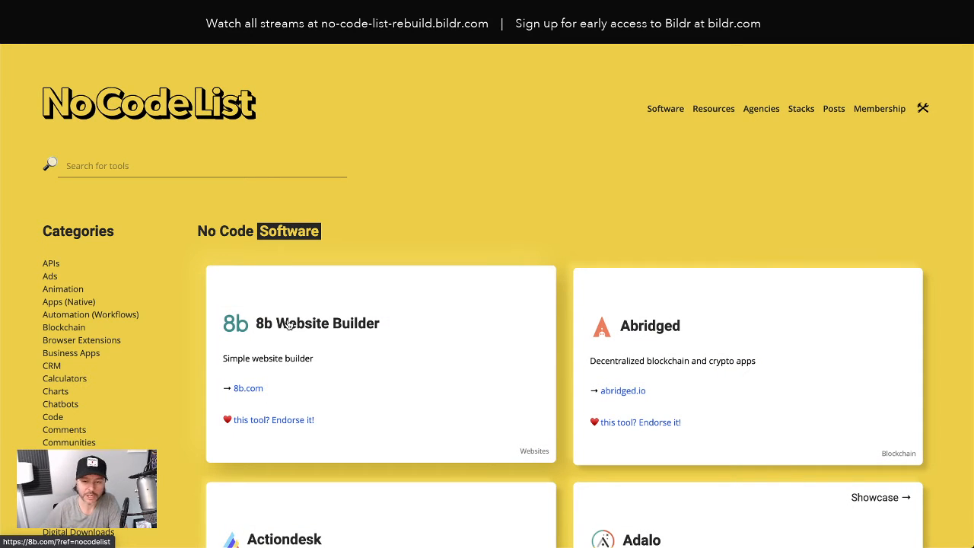
scroll(363, 339, "down", 5)
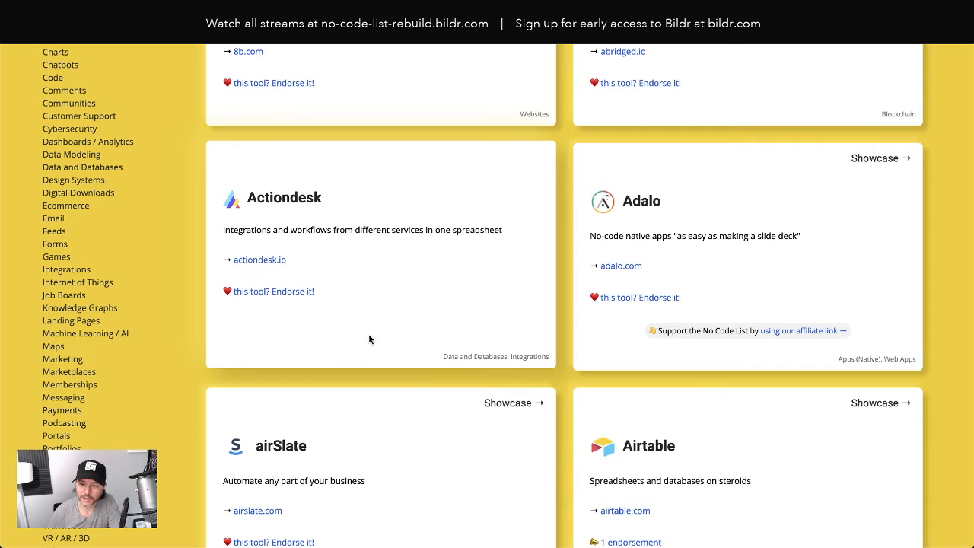
scroll(368, 335, "down", 2)
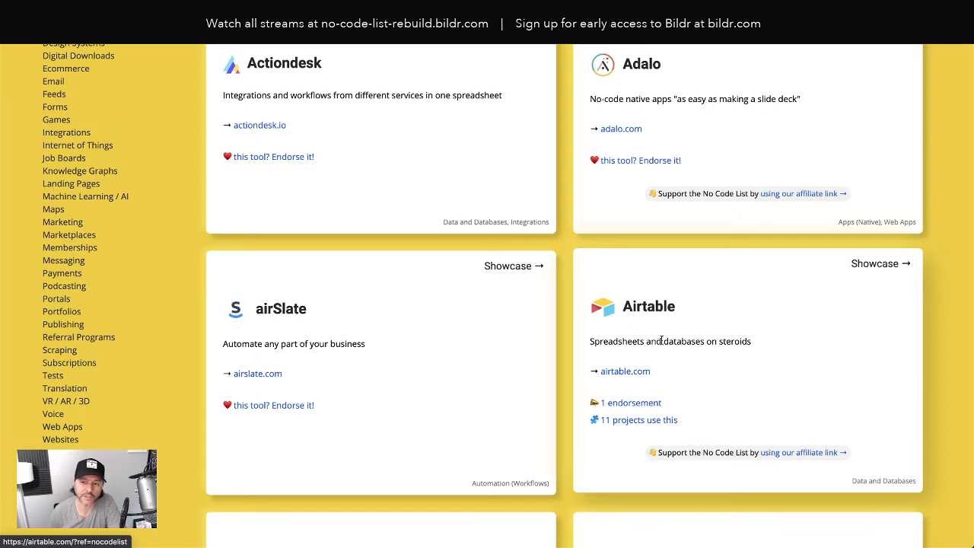
left_click(629, 408)
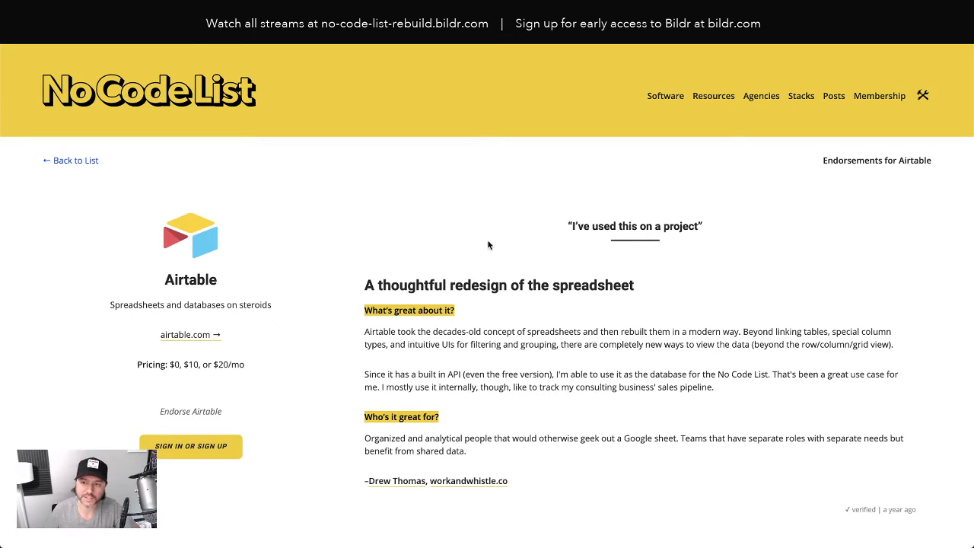
- Examine the layout of Airtable's endorsement page, including the tool summary and the endorsement sections
scroll(491, 385, "down", 1)
scroll(481, 361, "up", 1)
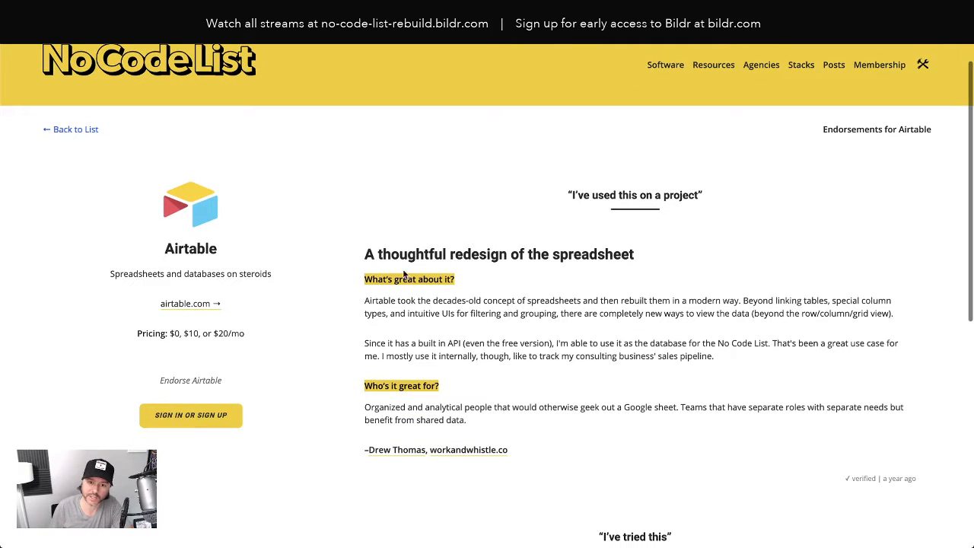
scroll(231, 228, "down", 1)
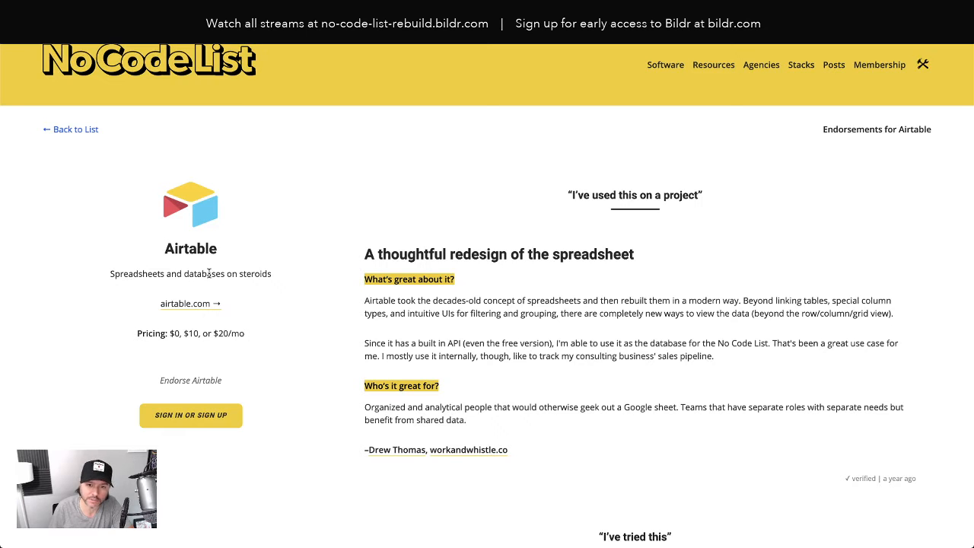
scroll(555, 298, "up", 1)
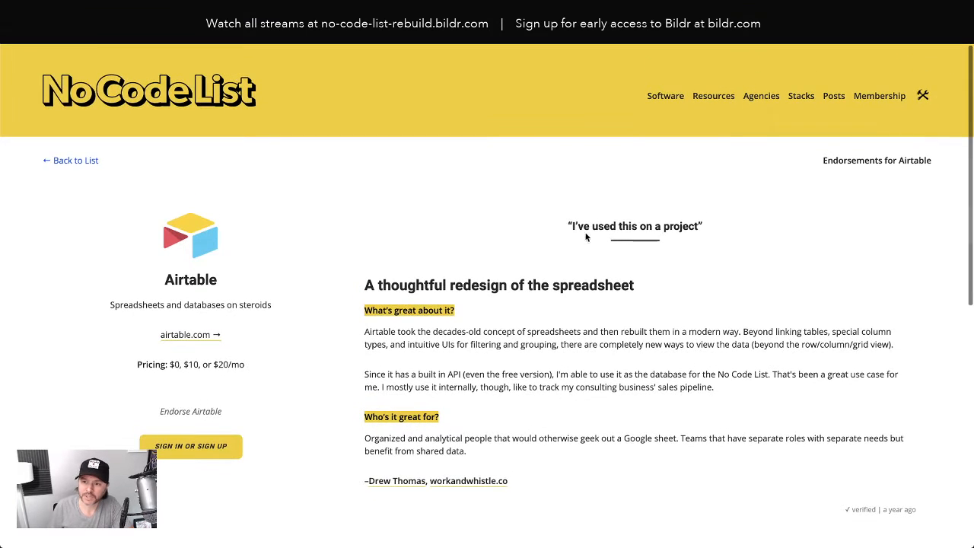
scroll(524, 330, "down", 1)
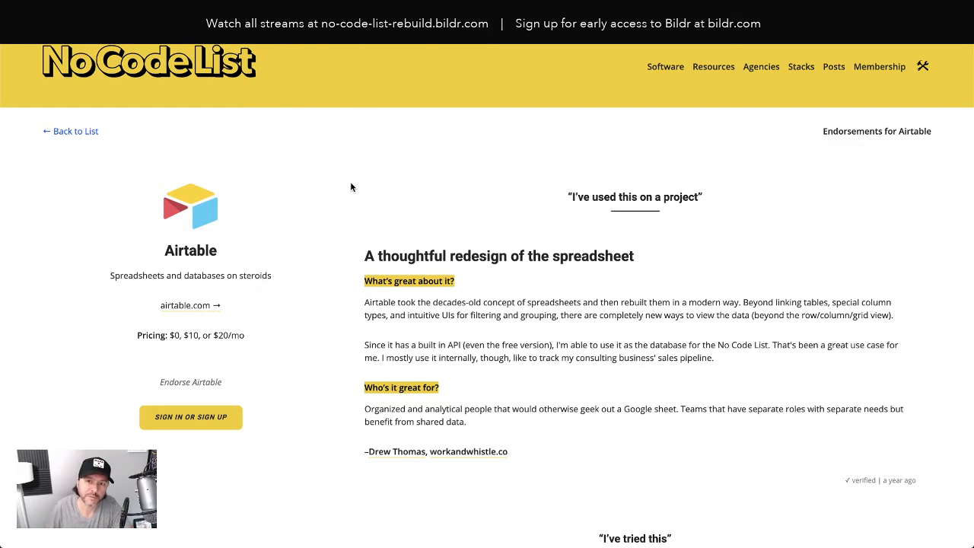
scroll(373, 200, "up", 1)
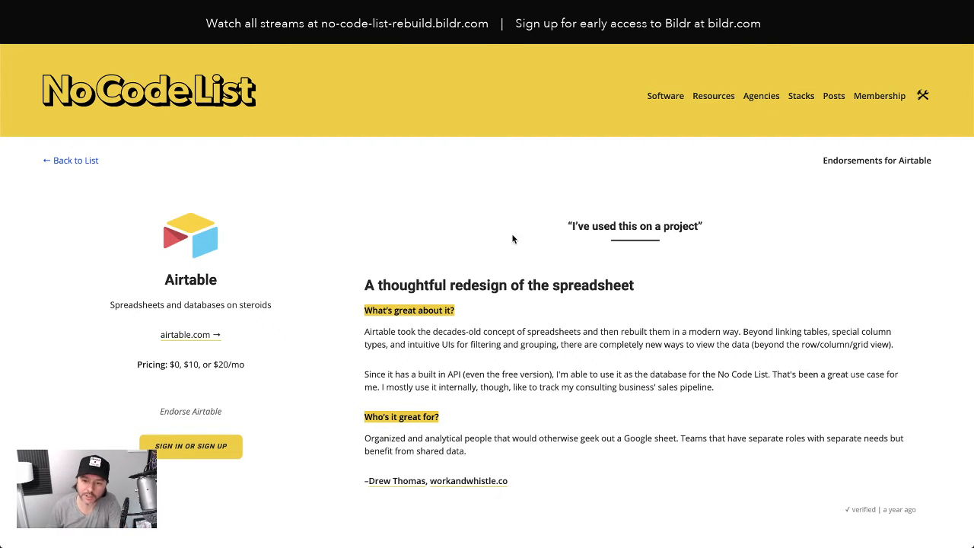
scroll(504, 256, "down", 1)
scroll(494, 271, "down", 6)
scroll(494, 271, "up", 7)
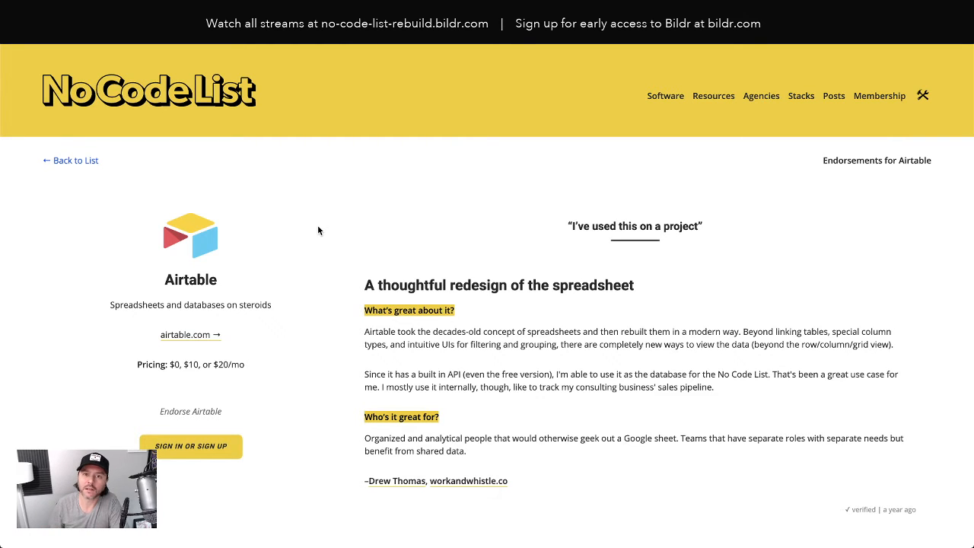
- Switch to the rebuilt list and its Bildr workspace, and compare the existing pages with the original Airtable endorsement page
left_click(252, 91)
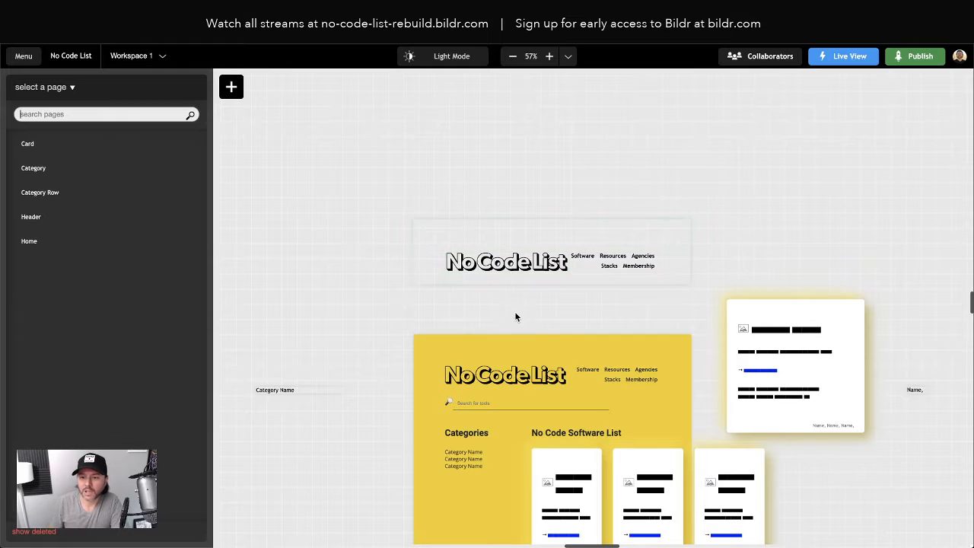
scroll(516, 316, "right", 3)
scroll(516, 316, "down", 3)
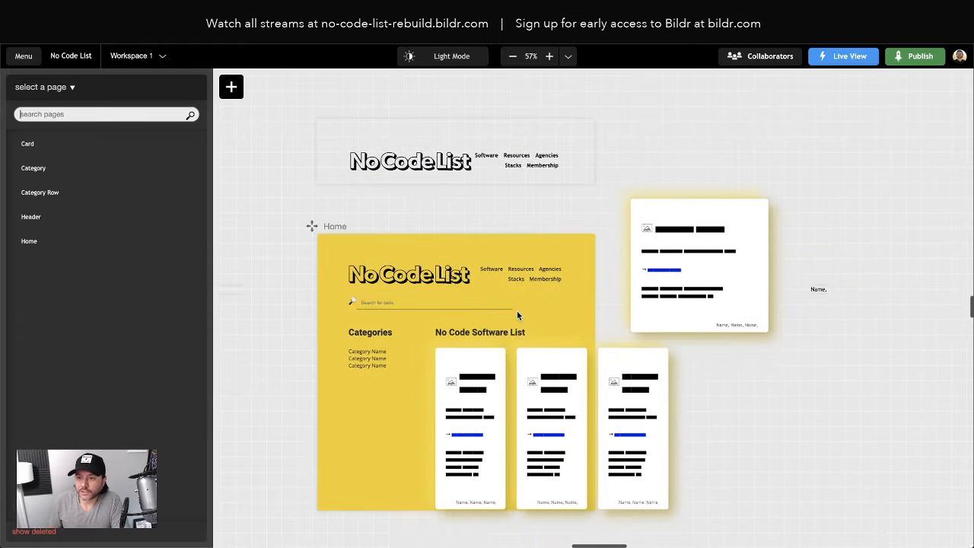
scroll(516, 316, "up", 2)
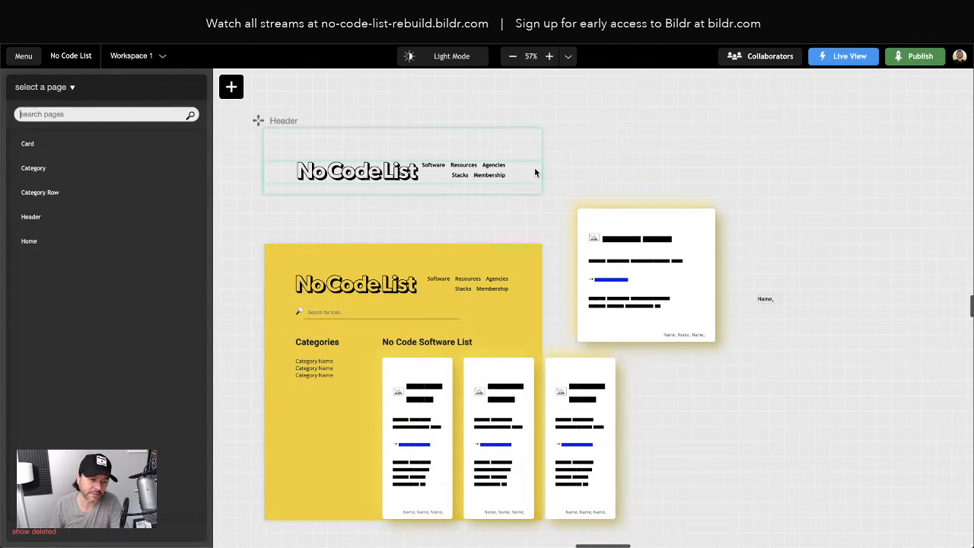
scroll(529, 176, "left", 5)
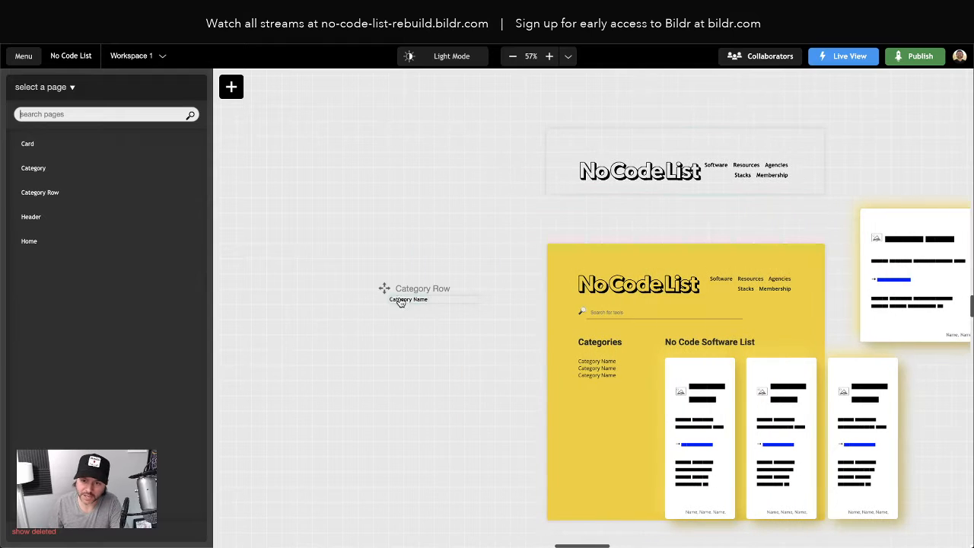
scroll(598, 359, "right", 4)
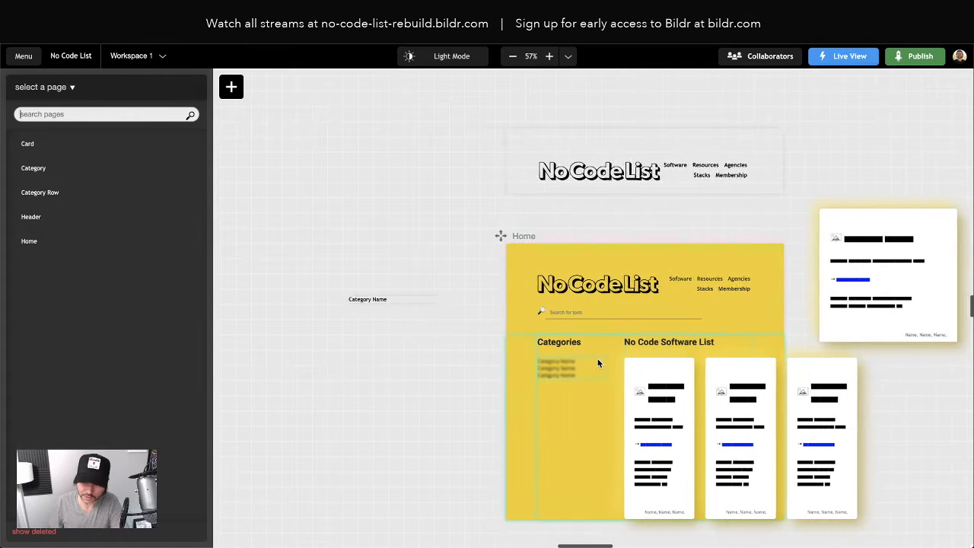
scroll(583, 352, "right", 2)
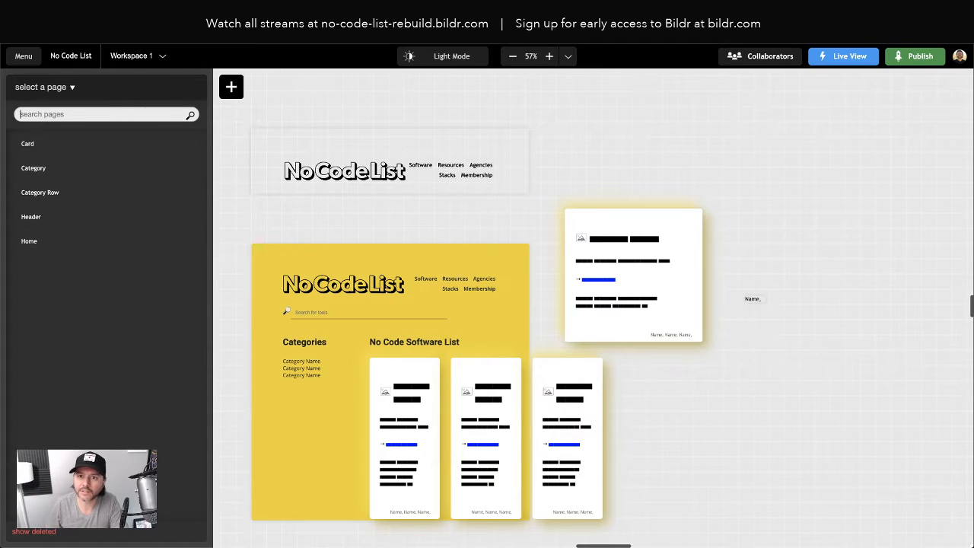
left_click(297, 12)
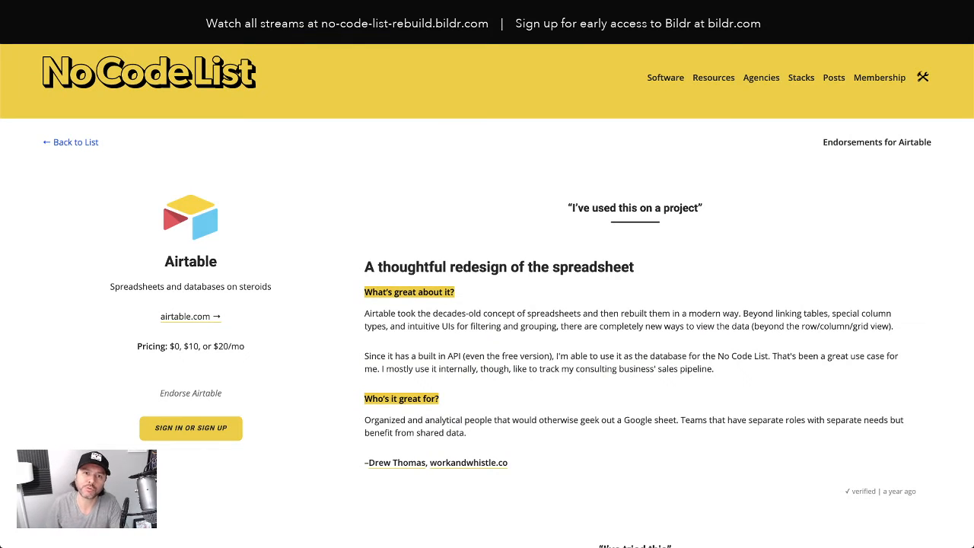
left_click(365, 13)
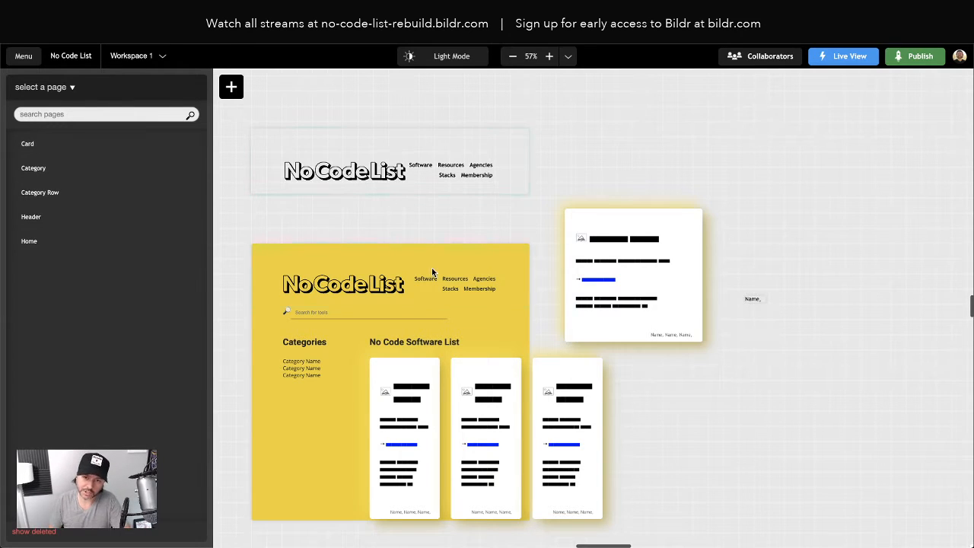
- Create a blank page named Single Tool in the empty canvas area beyond the Card page and shift it slightly closer to the others
scroll(437, 275, "right", 3)
left_click(232, 89)
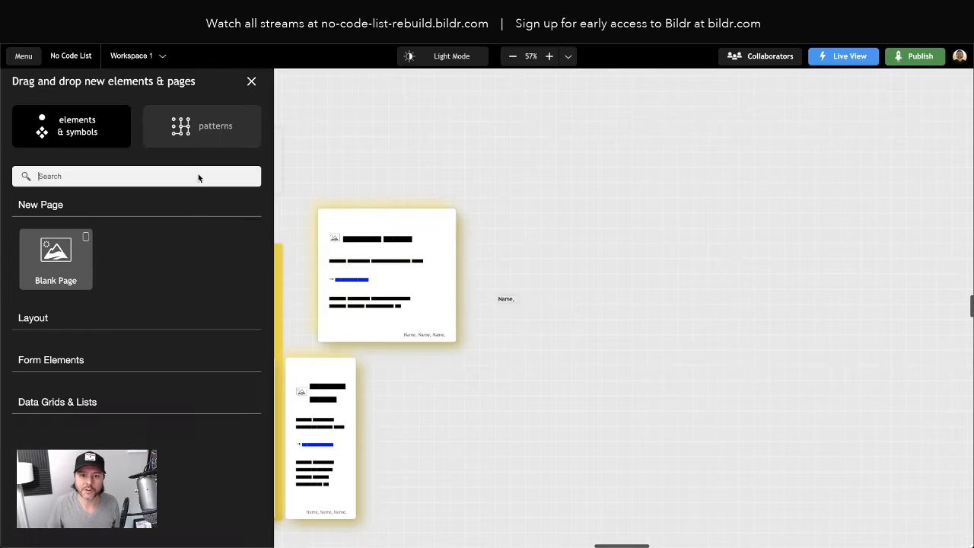
left_click_drag(48, 257, 673, 221)
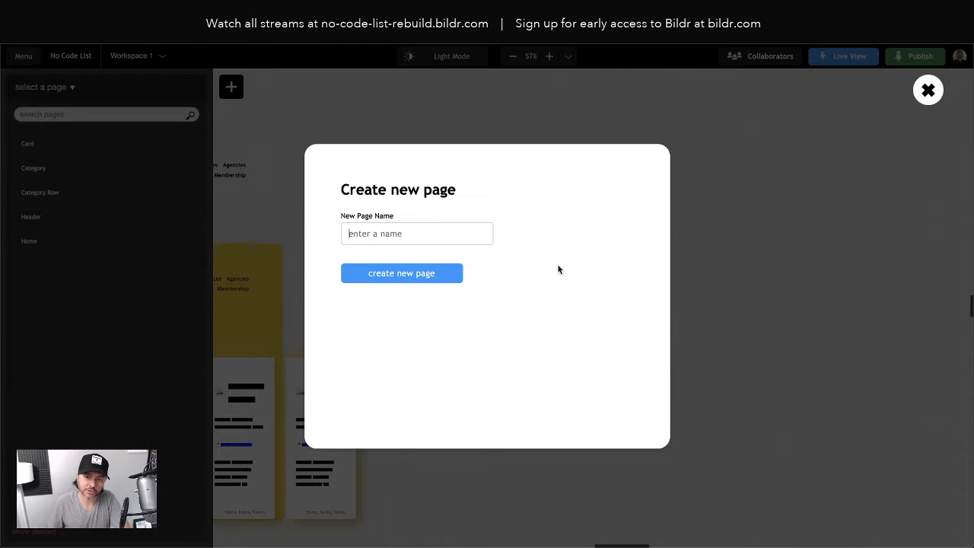
type("T")
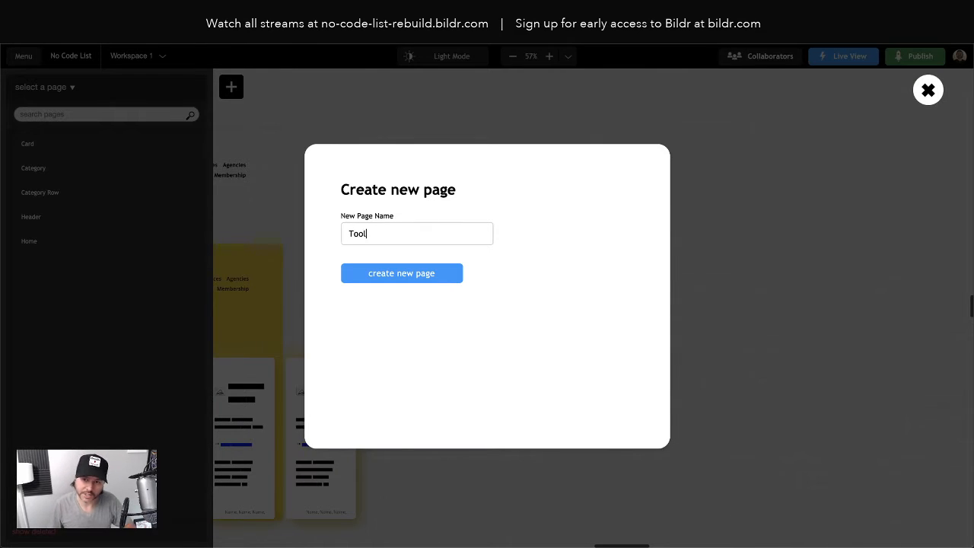
type("ool")
key("Home")
type("Single ")
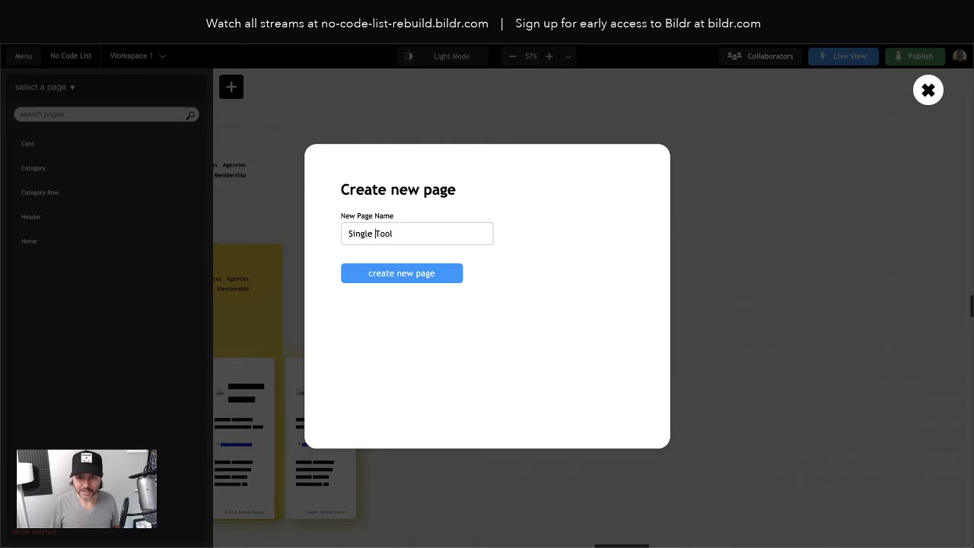
type("Recor")
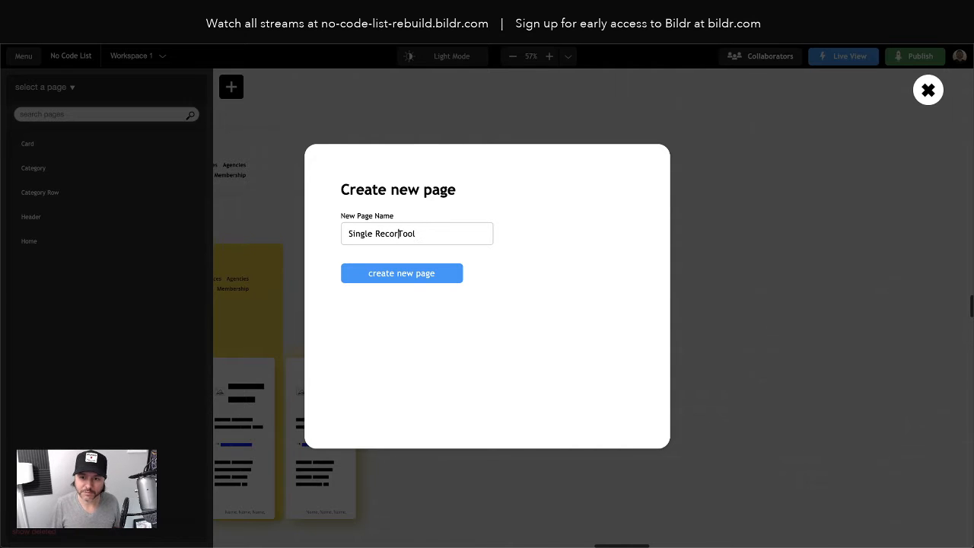
key("BackSpace")
key("BackSpace")
key("BackSpace")
key("BackSpace")
key("BackSpace")
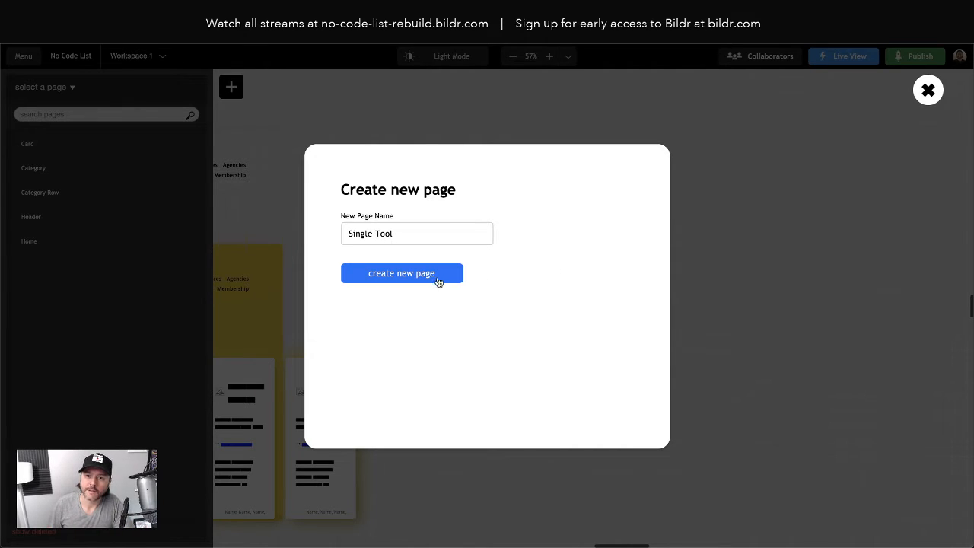
left_click(454, 280)
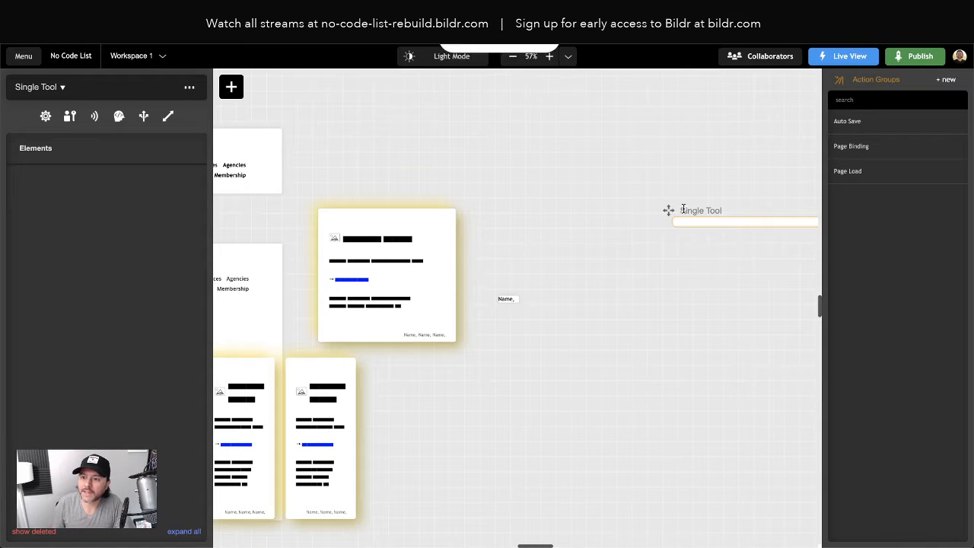
left_click_drag(668, 210, 599, 212)
- Inspect how the Home page is built by selecting its header component and the search section's container
scroll(583, 252, "left", 8)
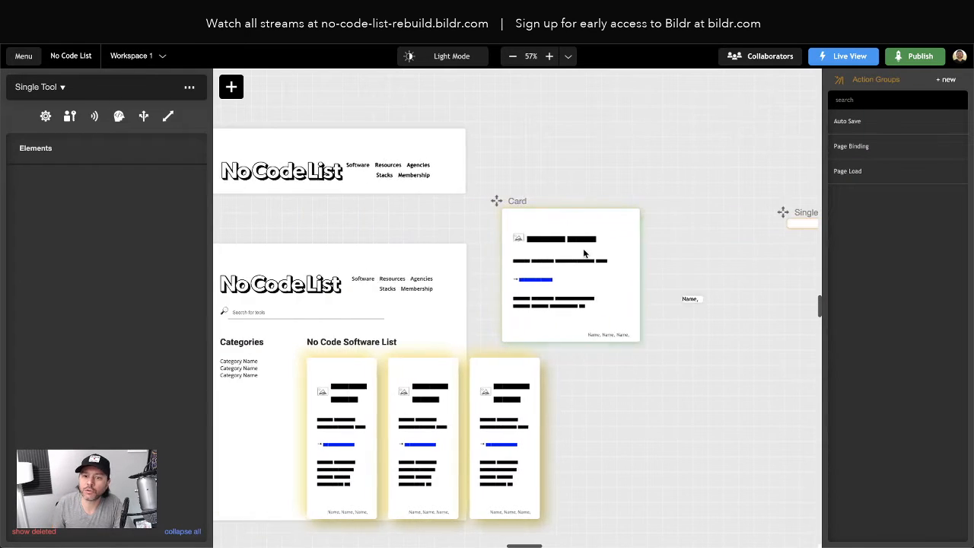
left_click(404, 268)
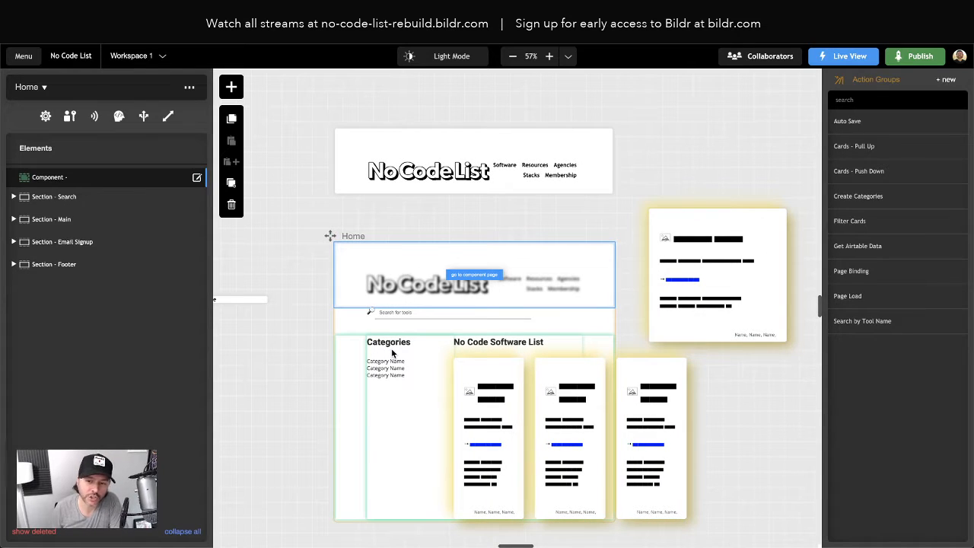
left_click(366, 312)
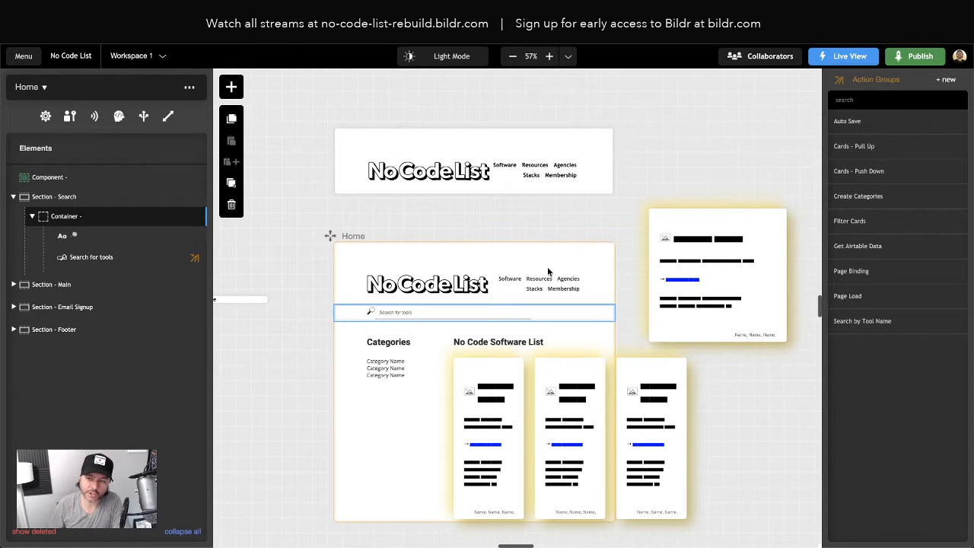
- Add a component element to the empty Single Tool page and set its component page to Header
scroll(555, 265, "right", 6)
left_click(482, 225)
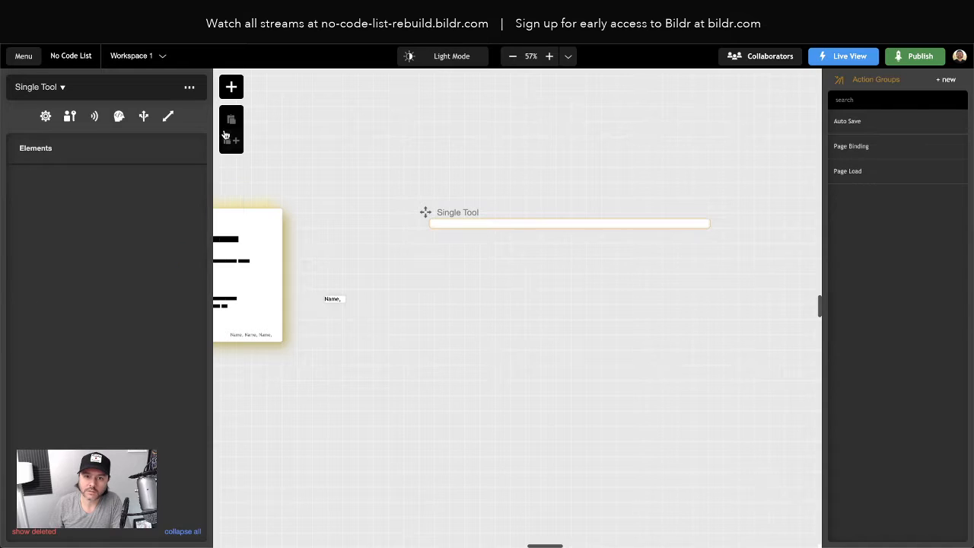
left_click(231, 87)
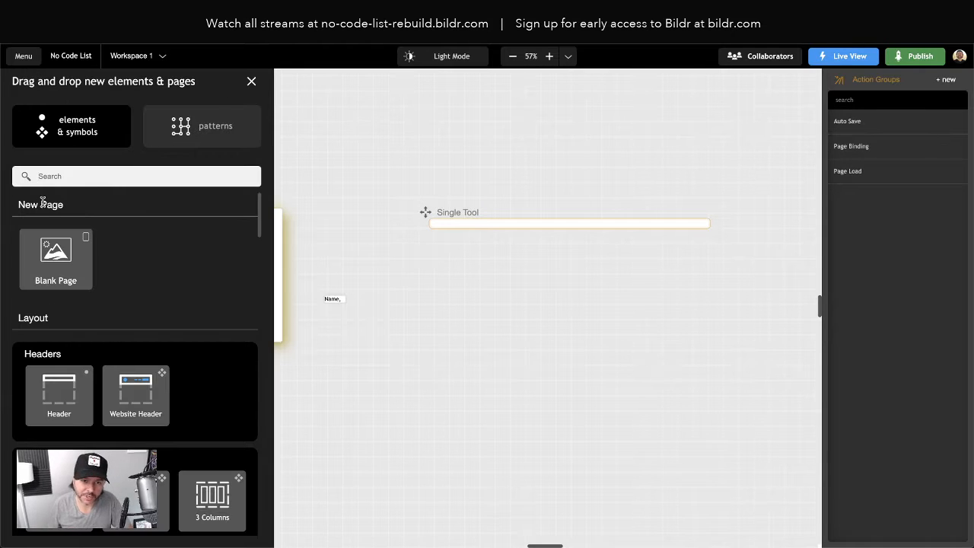
type("compone")
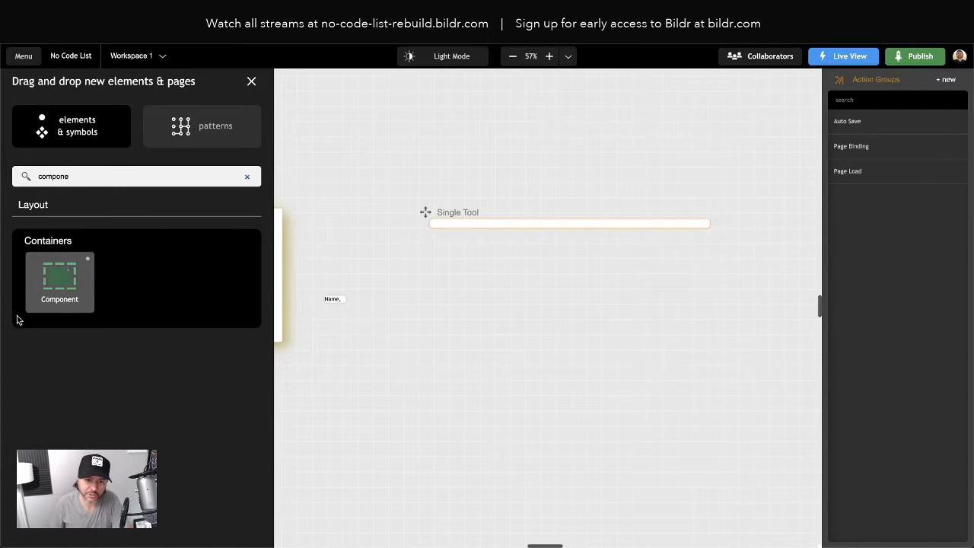
left_click_drag(58, 285, 465, 223)
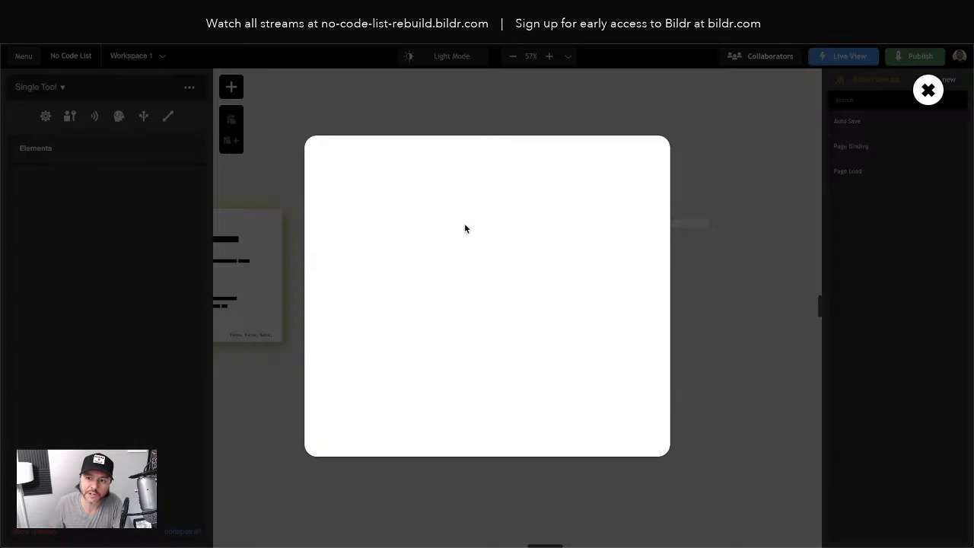
left_click(404, 294)
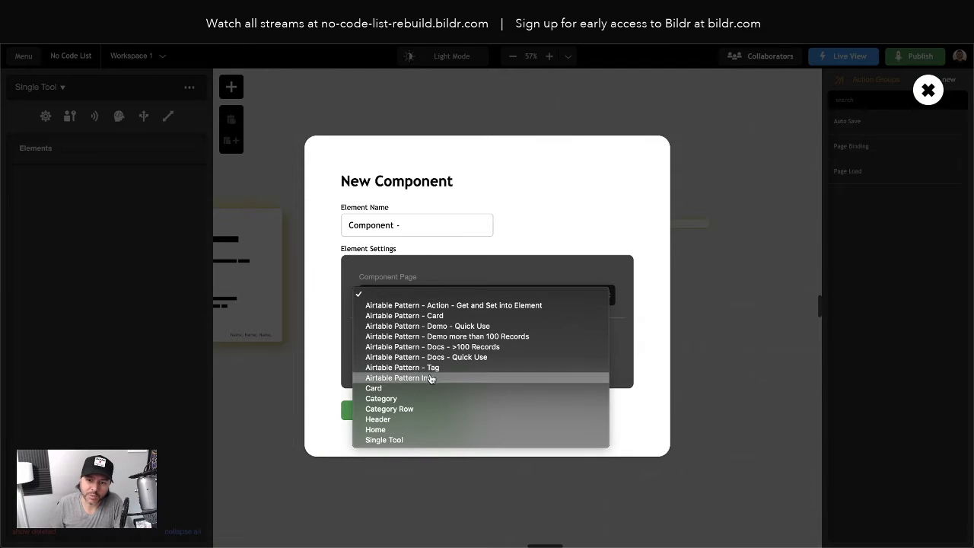
left_click(404, 420)
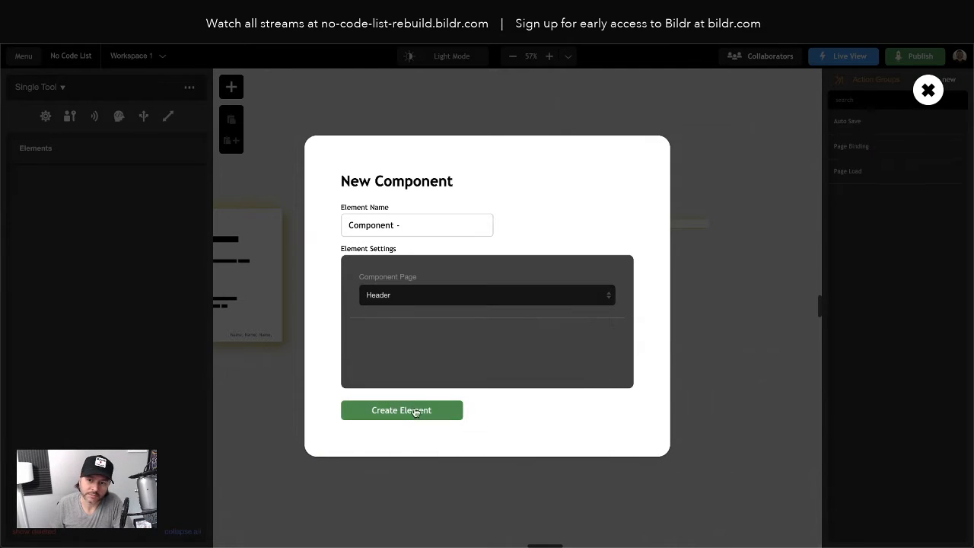
left_click(408, 412)
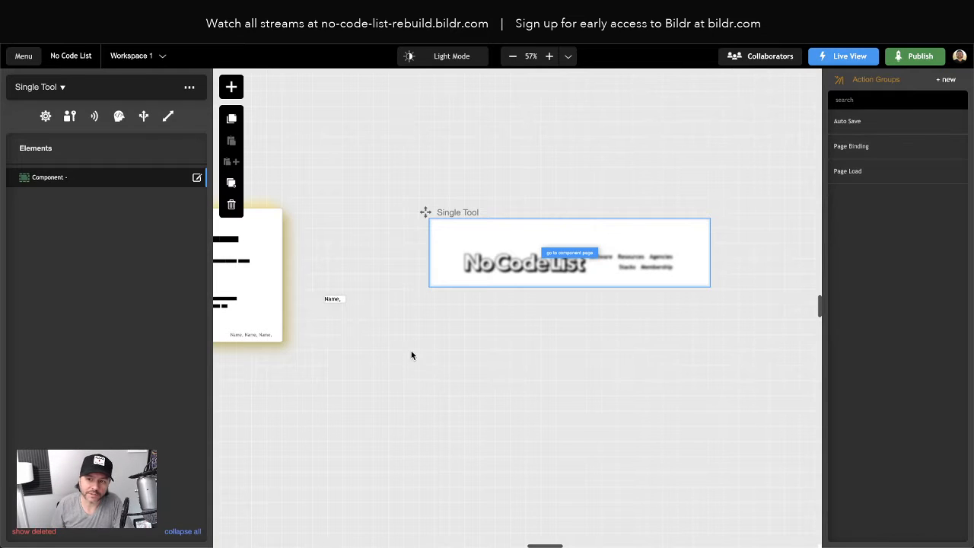
scroll(505, 307, "left", 5)
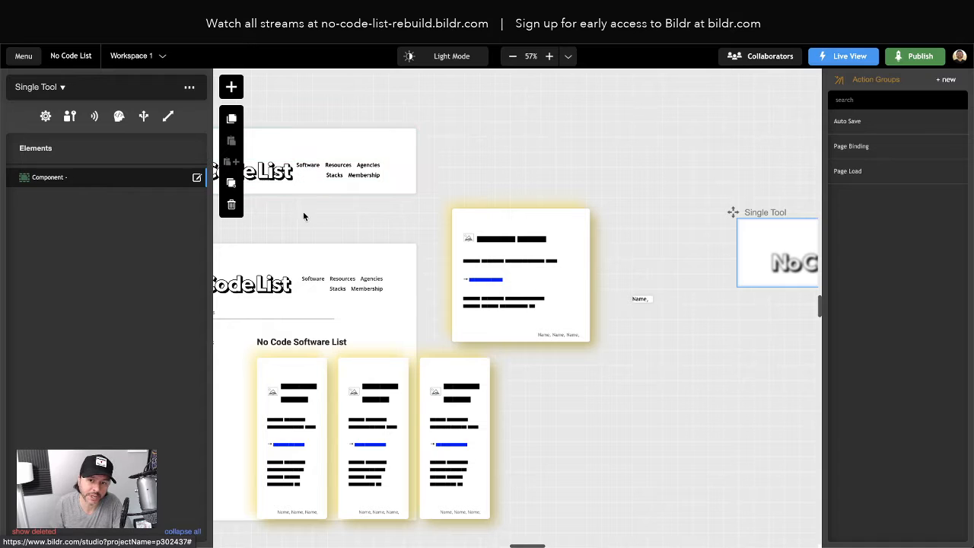
scroll(539, 282, "right", 5)
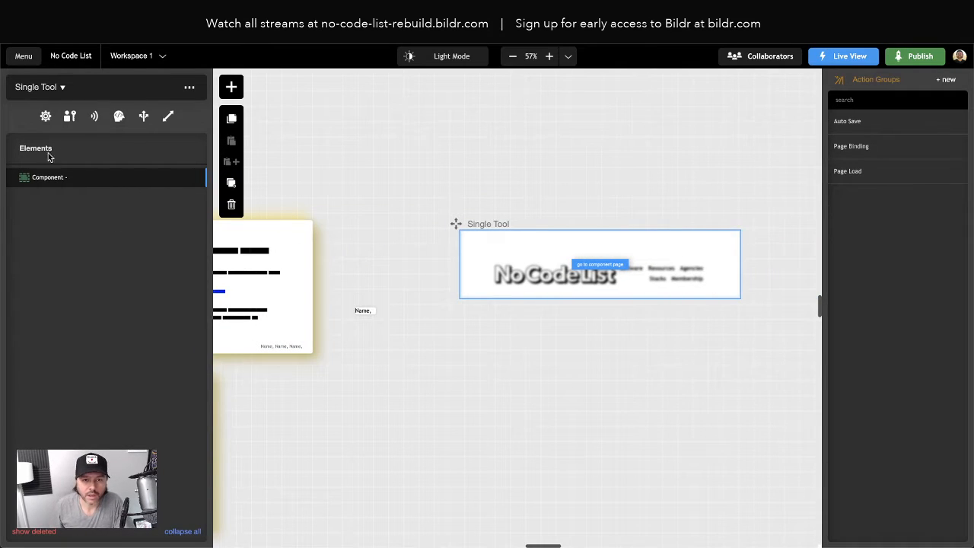
left_click(232, 87)
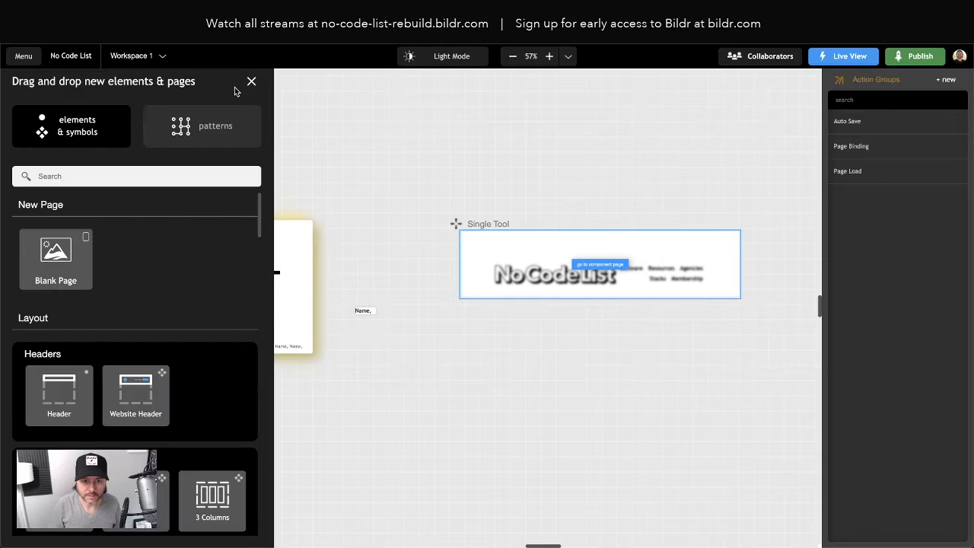
type("section")
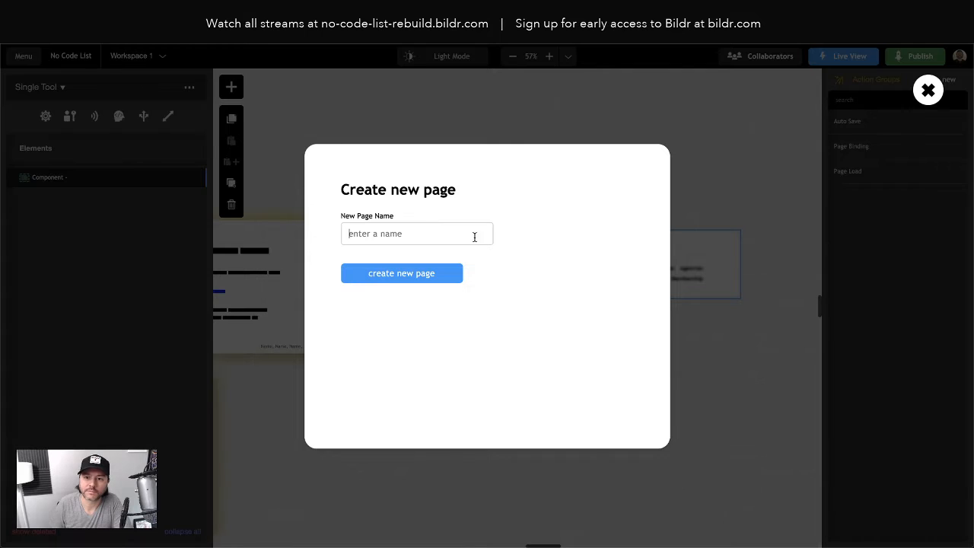
left_click(929, 90)
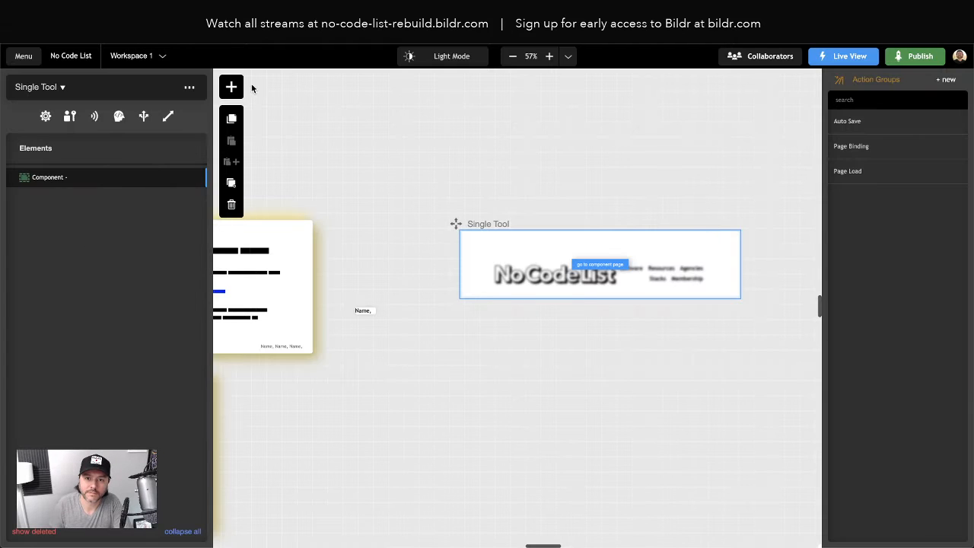
- Add a section below the header component on the Single Tool page and nest a container inside it
left_click(232, 87)
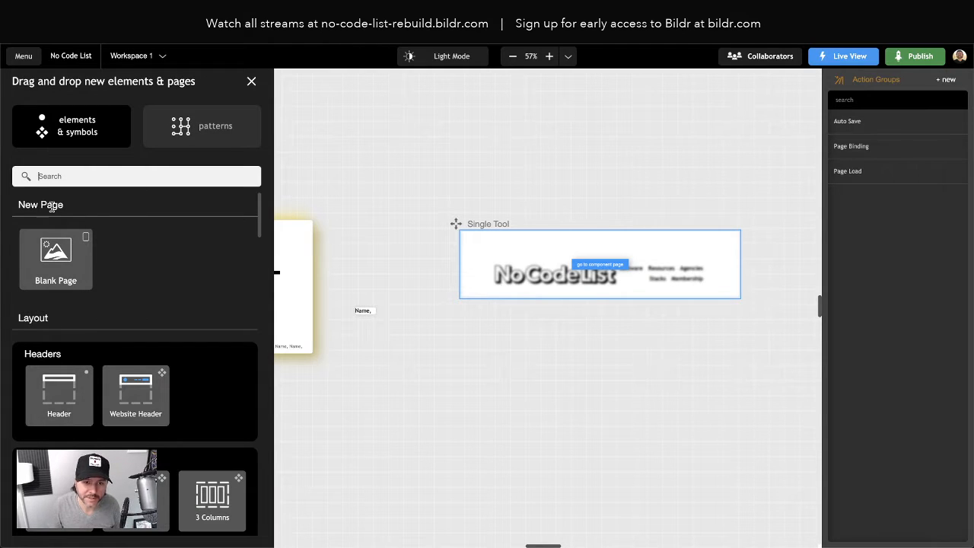
type("section")
left_click_drag(59, 278, 92, 187)
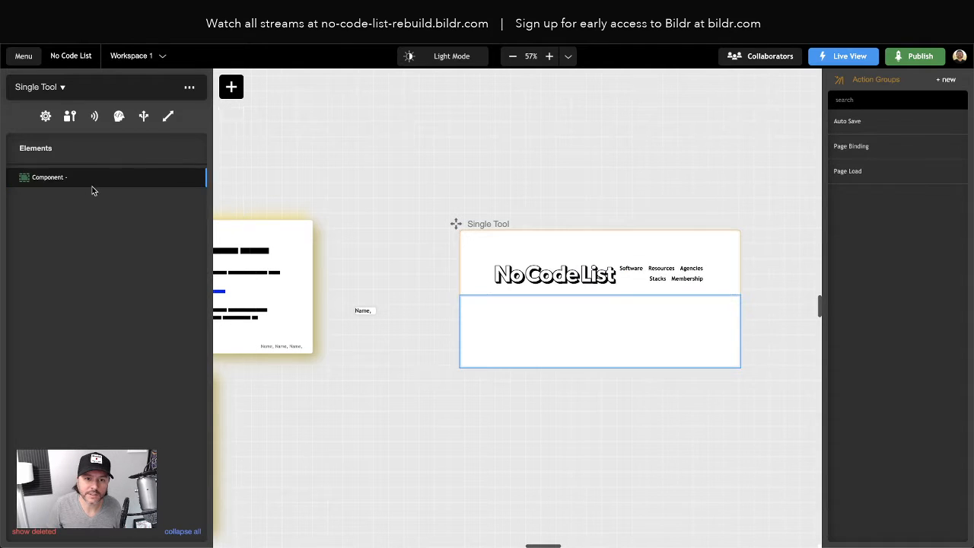
left_click(231, 87)
type("dontain")
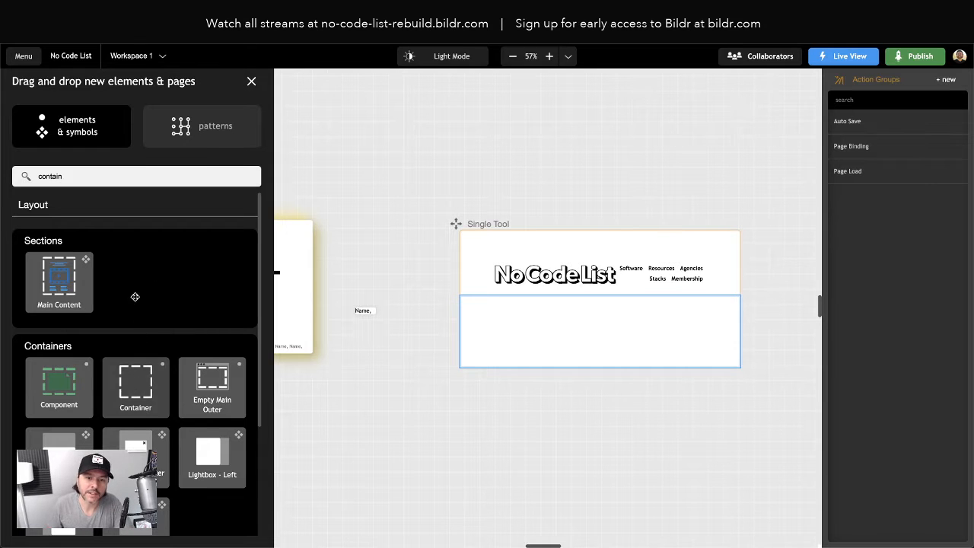
left_click_drag(124, 250, 76, 200)
- Check which primary style classes the Home page's search section and its container use
scroll(334, 297, "left", 10)
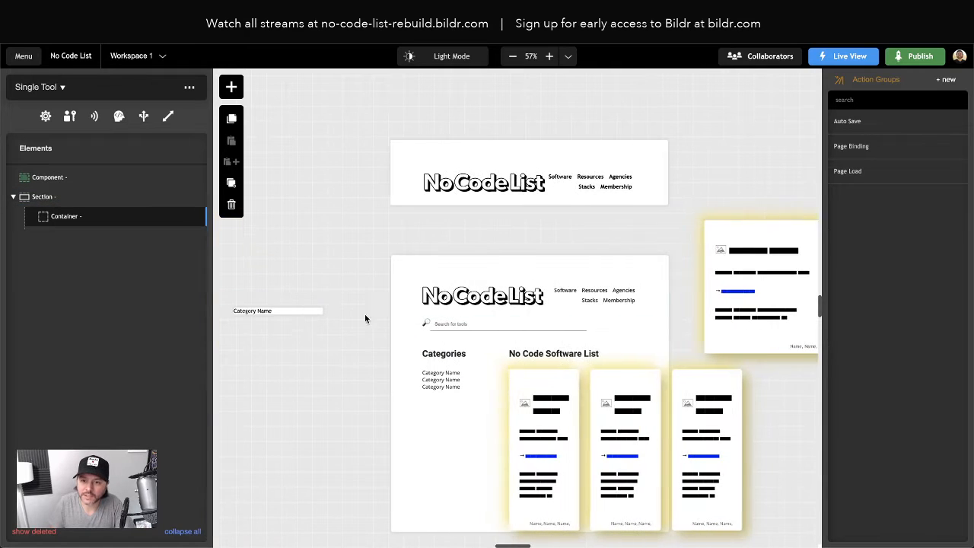
left_click(402, 343)
left_click(59, 198)
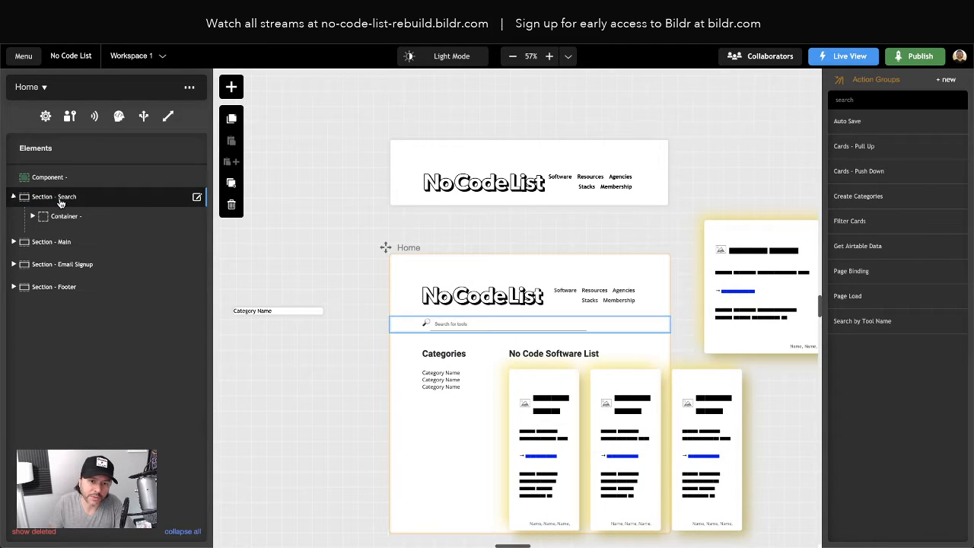
left_click(59, 198)
left_click(72, 109)
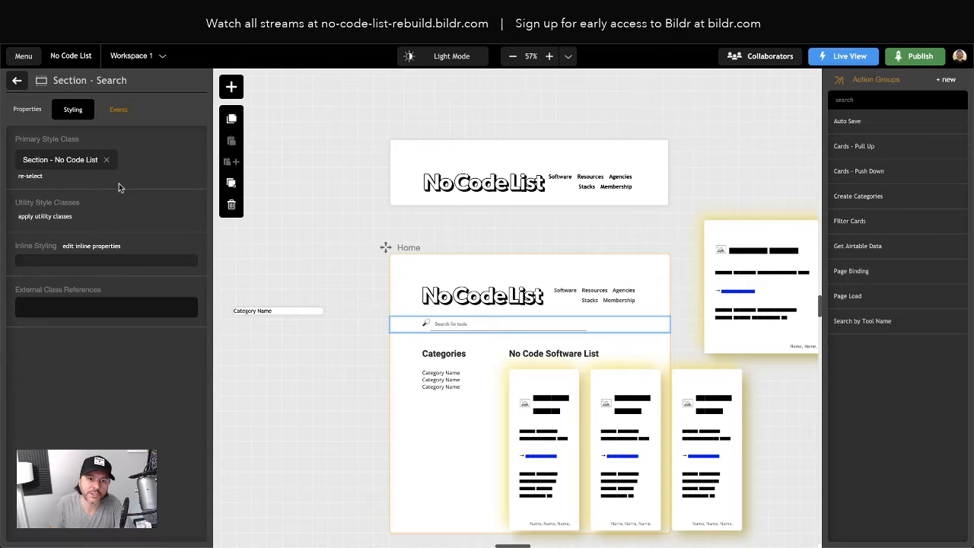
left_click(16, 80)
left_click(56, 217)
left_click(56, 217)
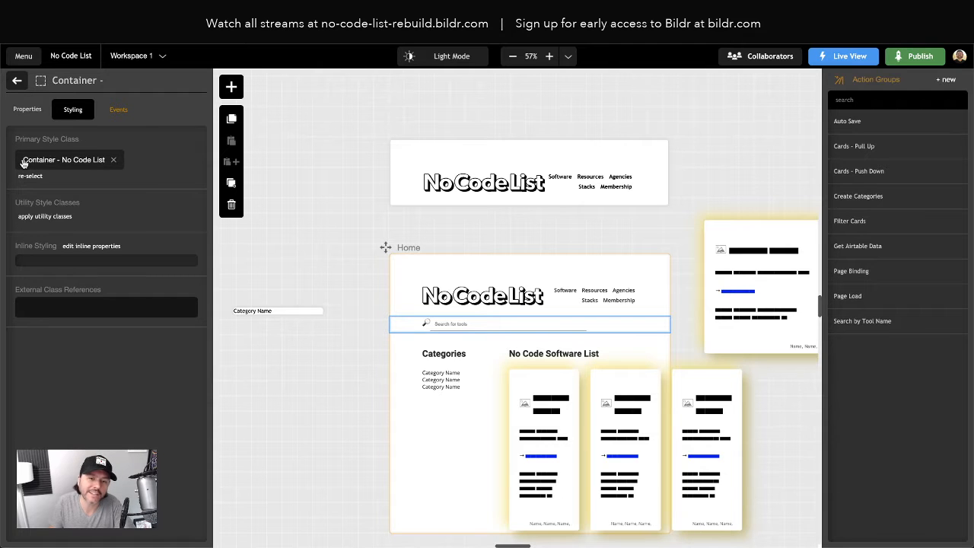
- Replace the primary style class of the Single Tool page's section with Section - No Code List
scroll(571, 292, "right", 6)
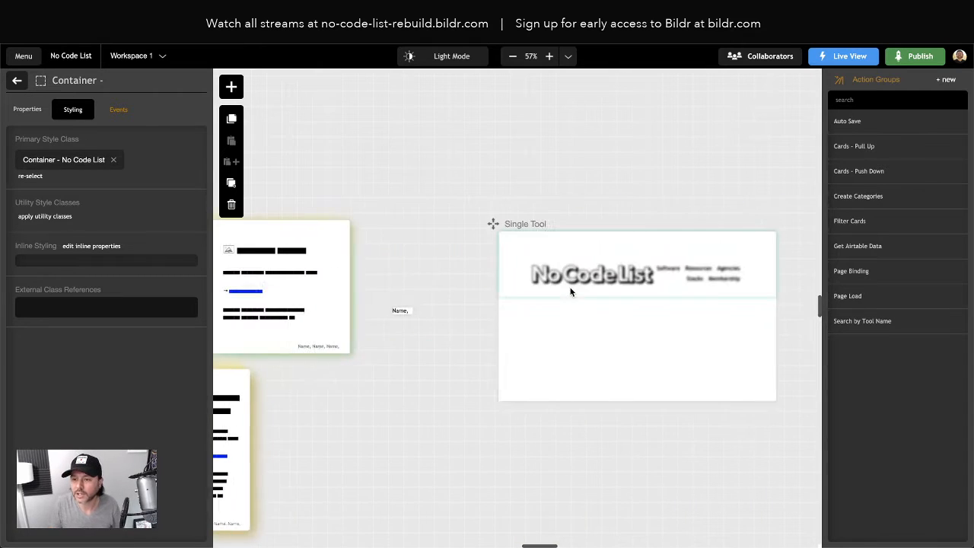
left_click(504, 308)
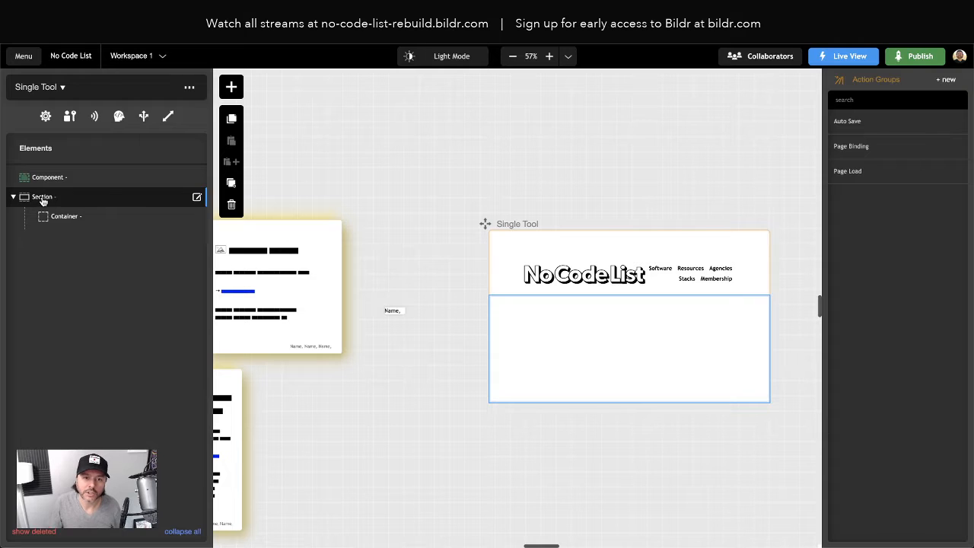
left_click(43, 199)
left_click(103, 221)
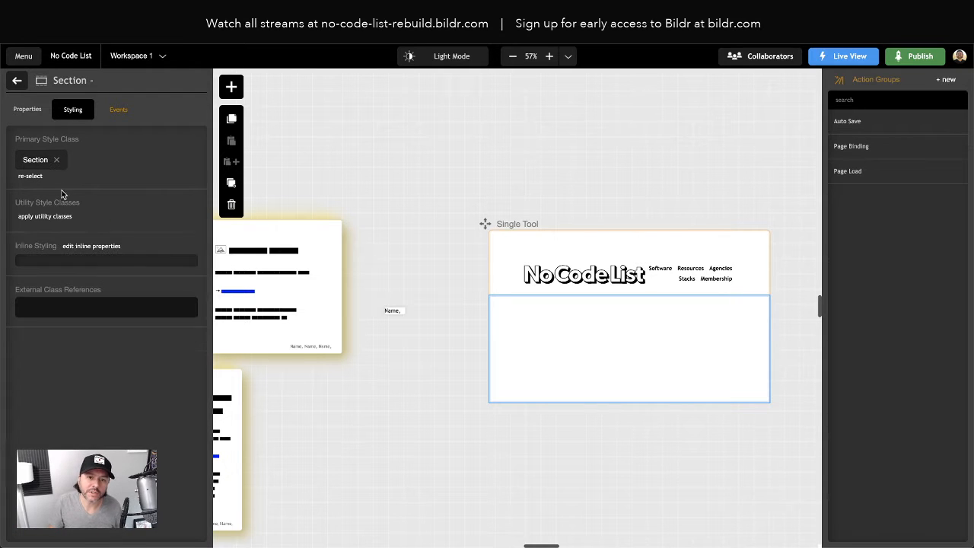
left_click(55, 159)
left_click(30, 151)
type("s")
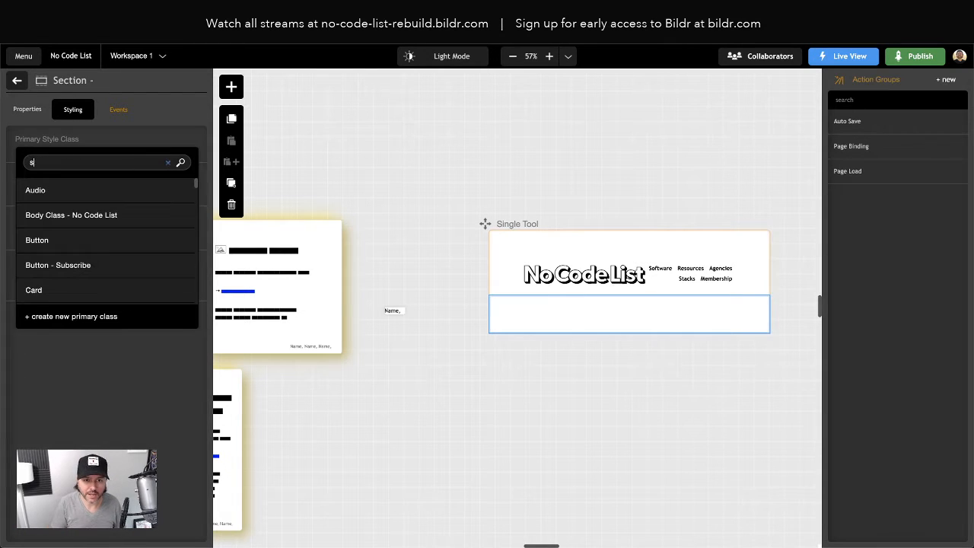
type("elect")
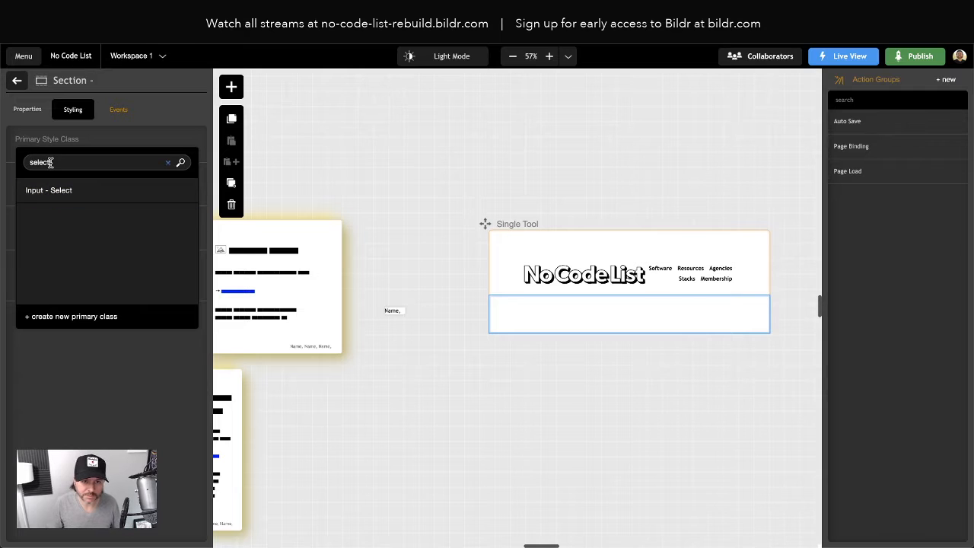
key("BackSpace")
key("BackSpace")
key("BackSpace")
key("BackSpace")
type("ction")
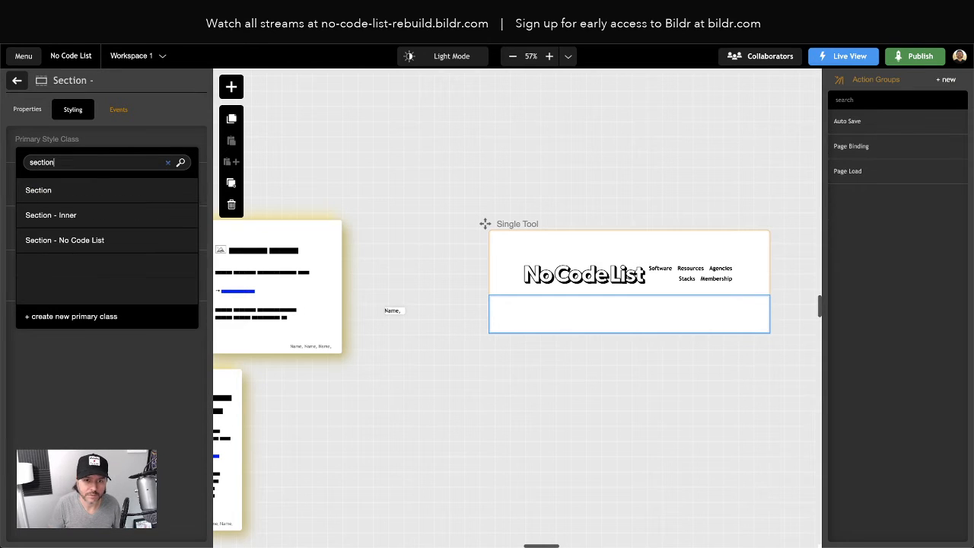
left_click(93, 242)
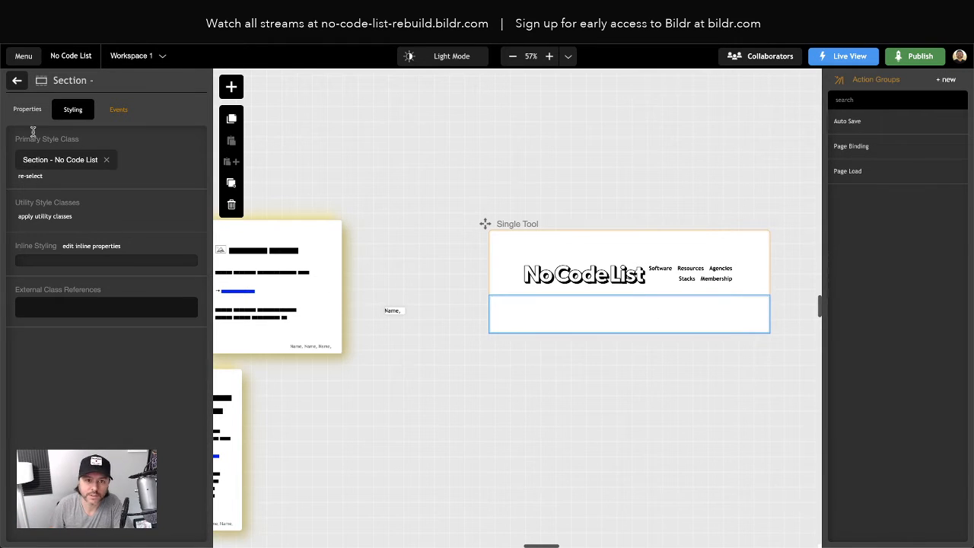
left_click(17, 80)
- Replace the primary style class of the container inside the Single Tool section with Container - No Code List
left_click(67, 218)
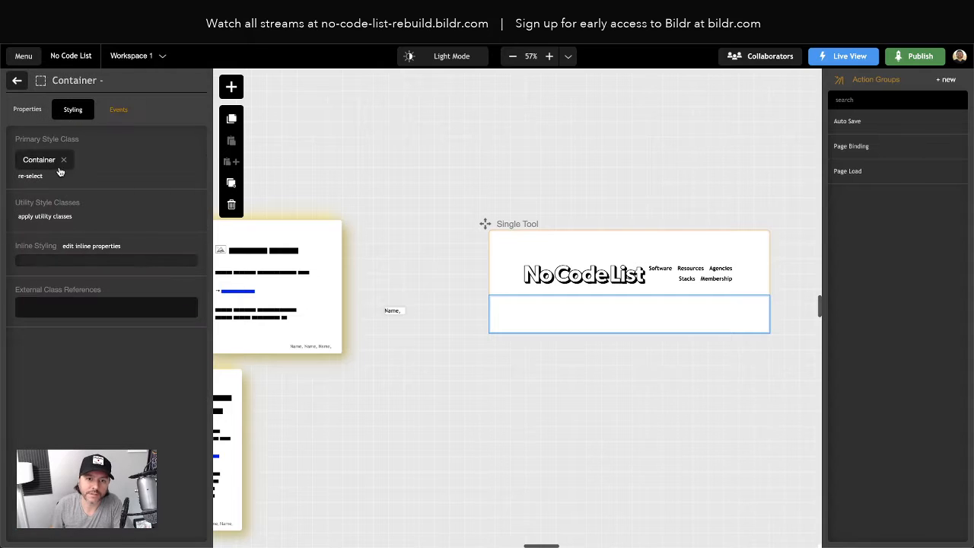
left_click(63, 160)
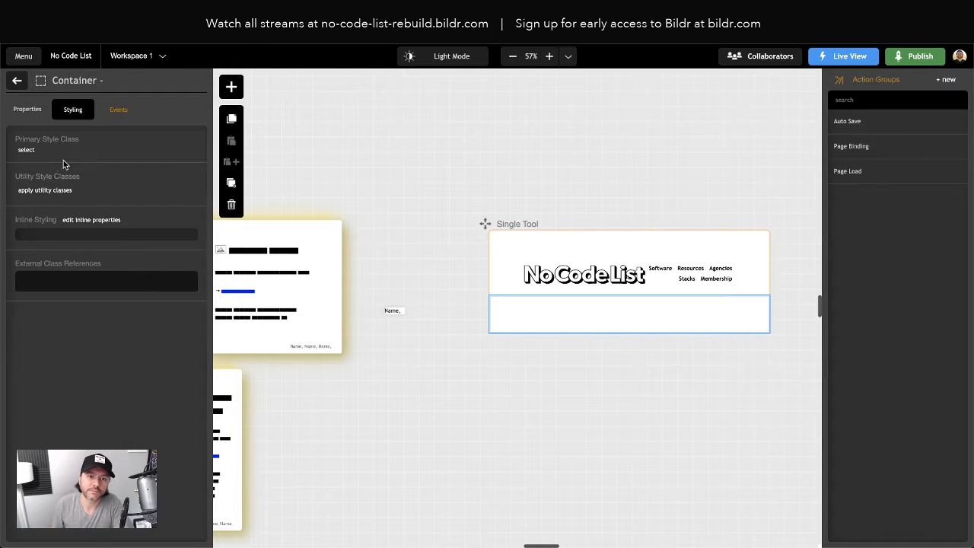
left_click(25, 151)
type("Cona")
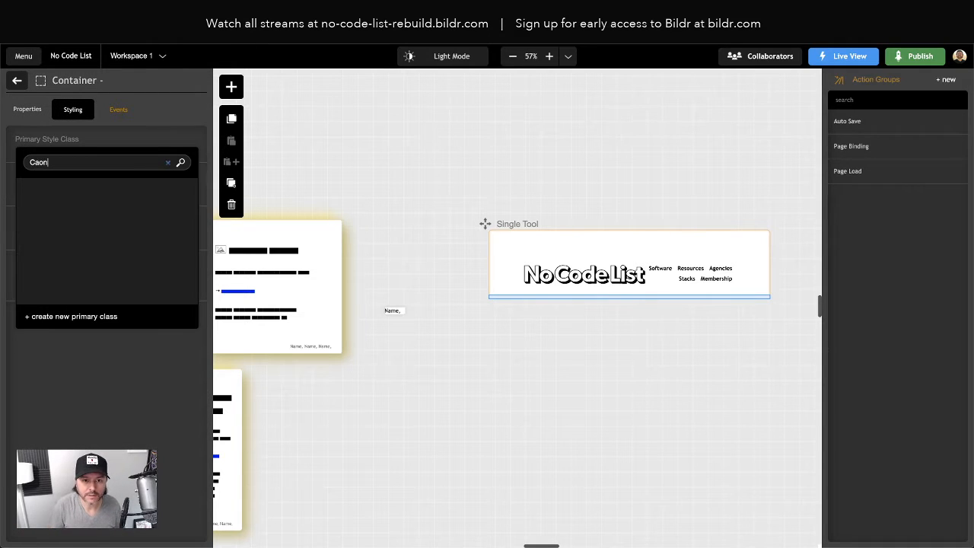
key("BackSpace")
key("BackSpace")
key("BackSpace")
type("ona")
key("BackSpace")
type("tainer")
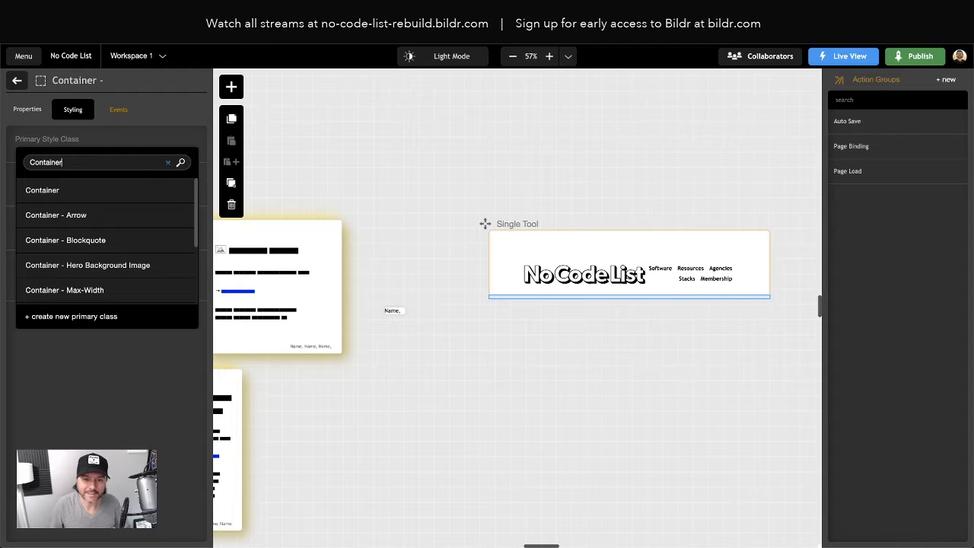
scroll(91, 255, "down", 3)
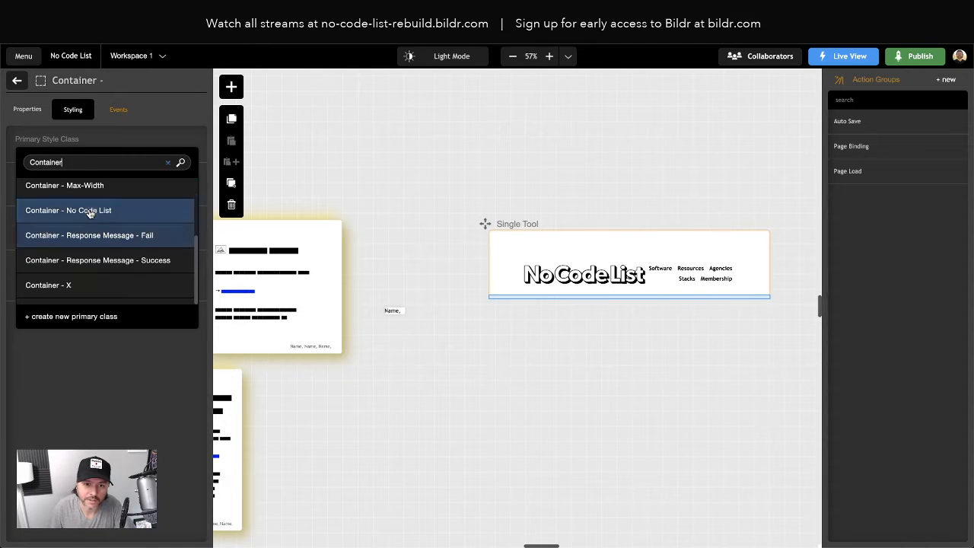
left_click(89, 213)
left_click(17, 81)
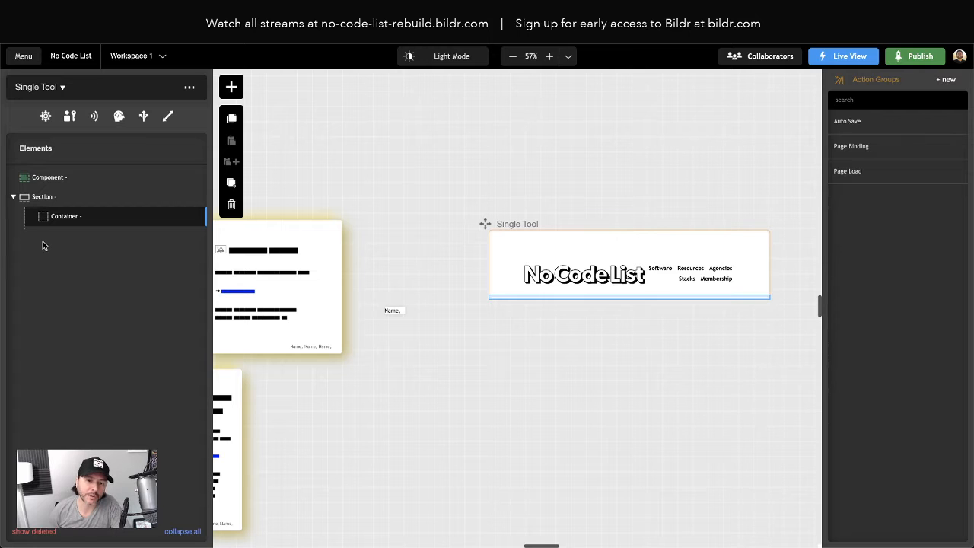
scroll(379, 357, "left", 5)
scroll(376, 356, "right", 3)
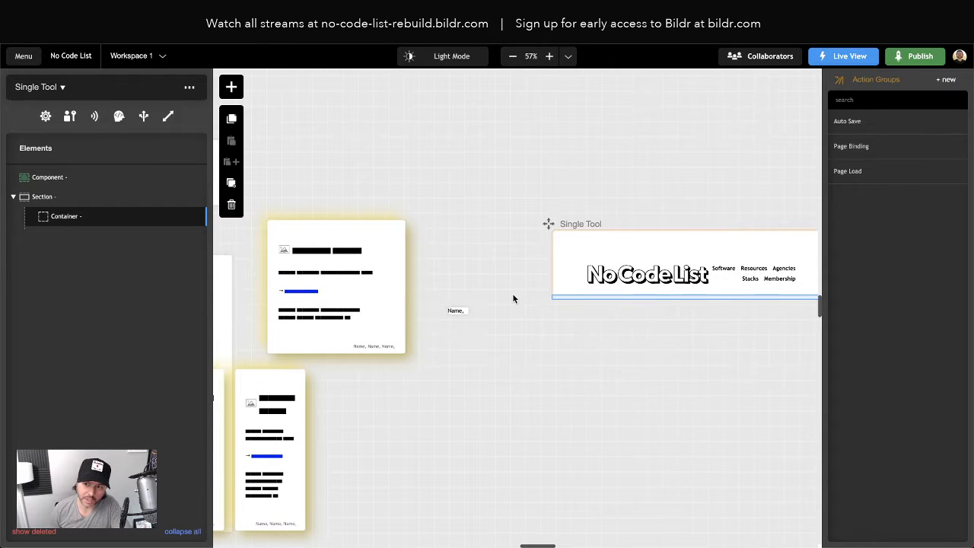
scroll(513, 299, "left", 10)
scroll(548, 191, "right", 3)
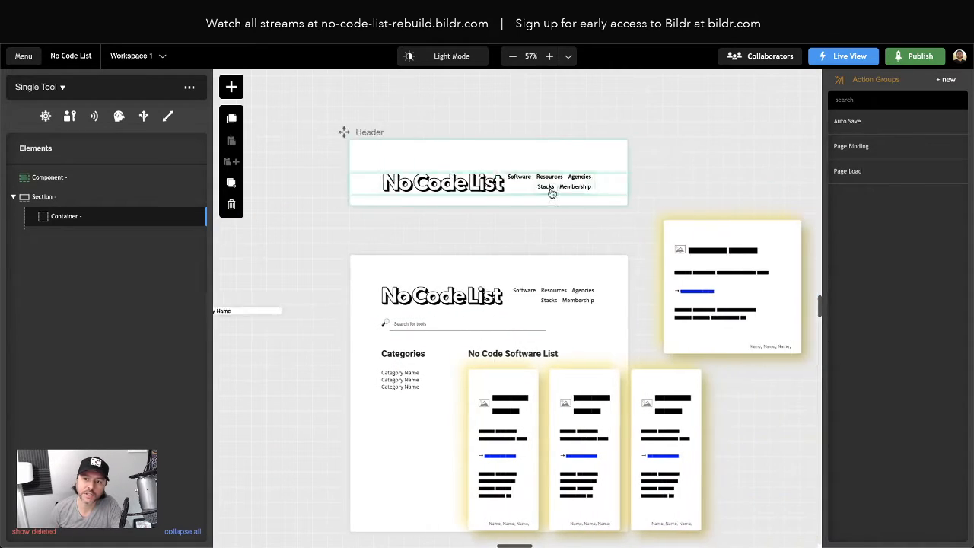
scroll(552, 192, "right", 5)
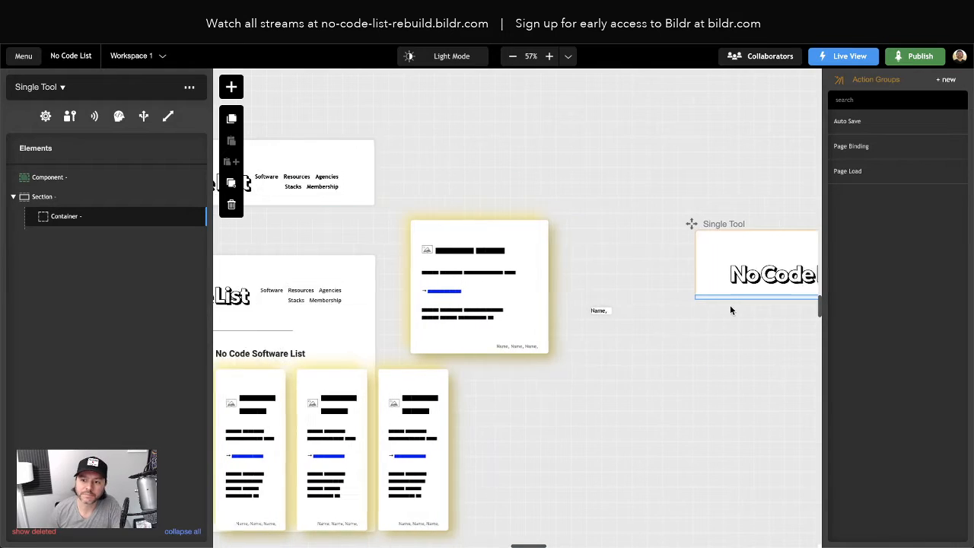
- Create a new blank page named Footer in the empty canvas area above the Single Tool page
scroll(439, 285, "right", 5)
scroll(419, 271, "left", 2)
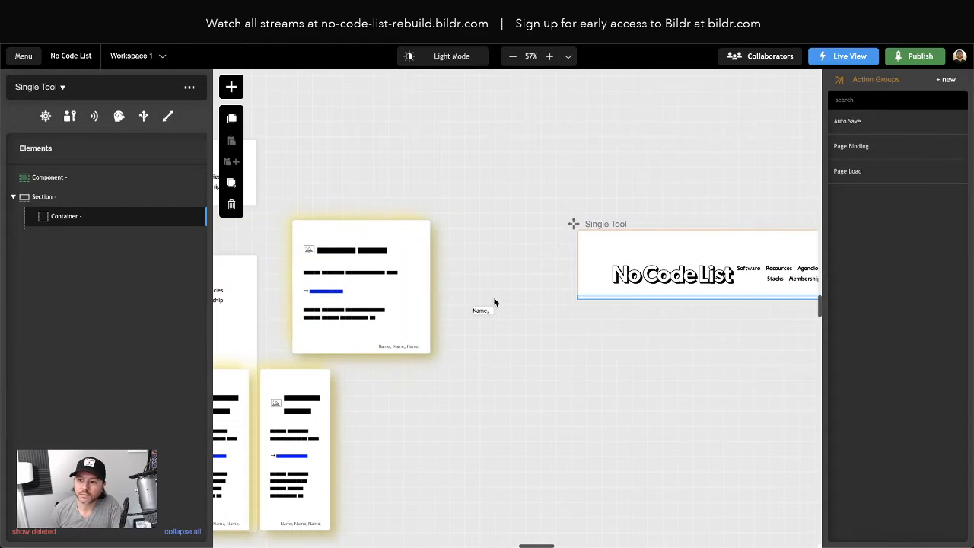
left_click(231, 86)
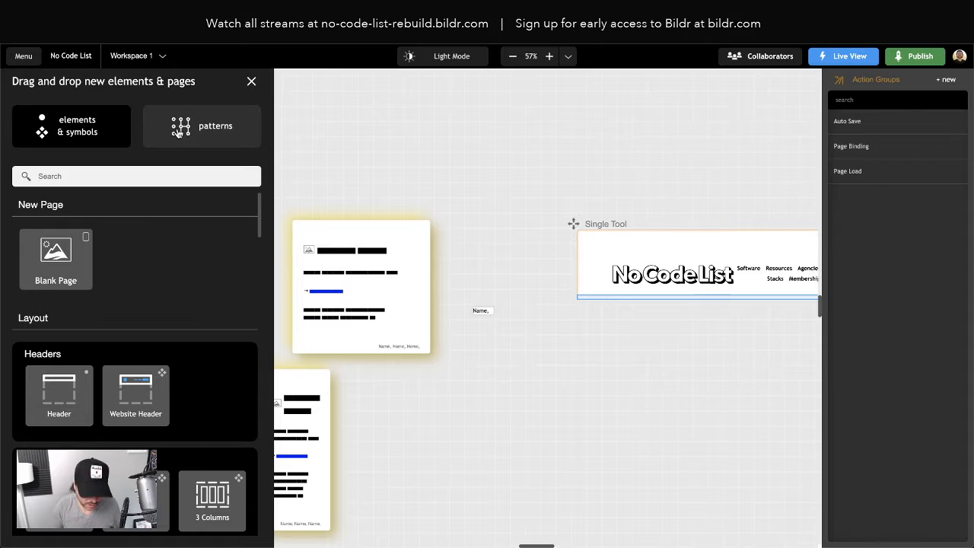
left_click_drag(56, 259, 454, 151)
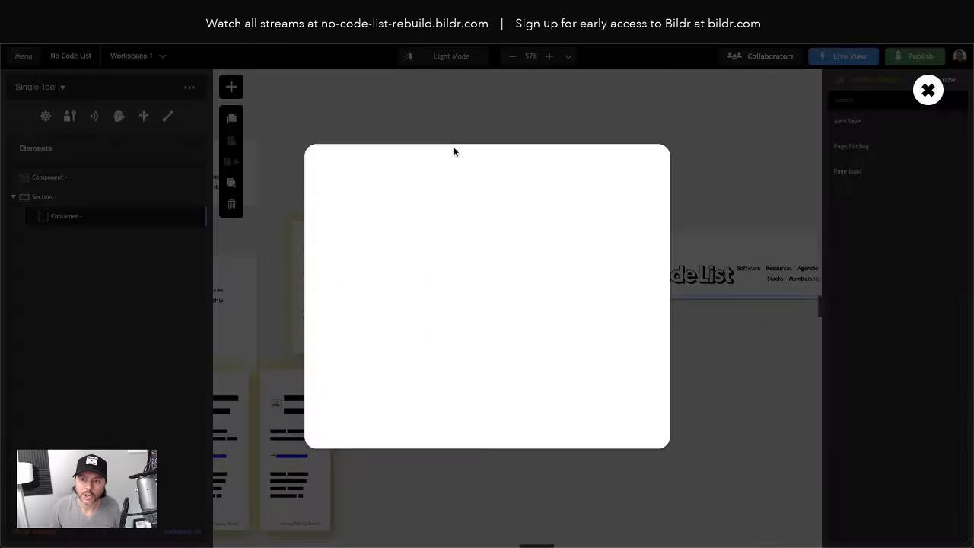
type("Footer")
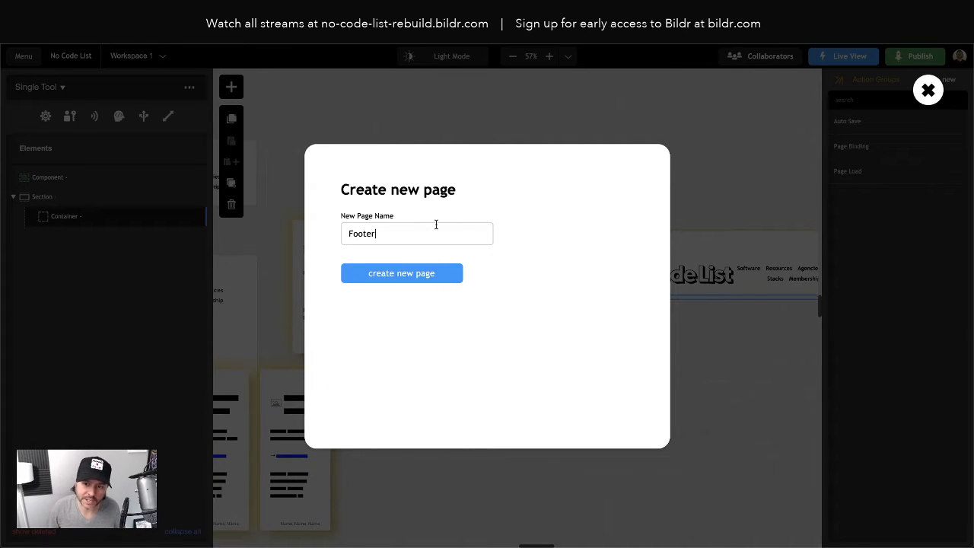
left_click(393, 274)
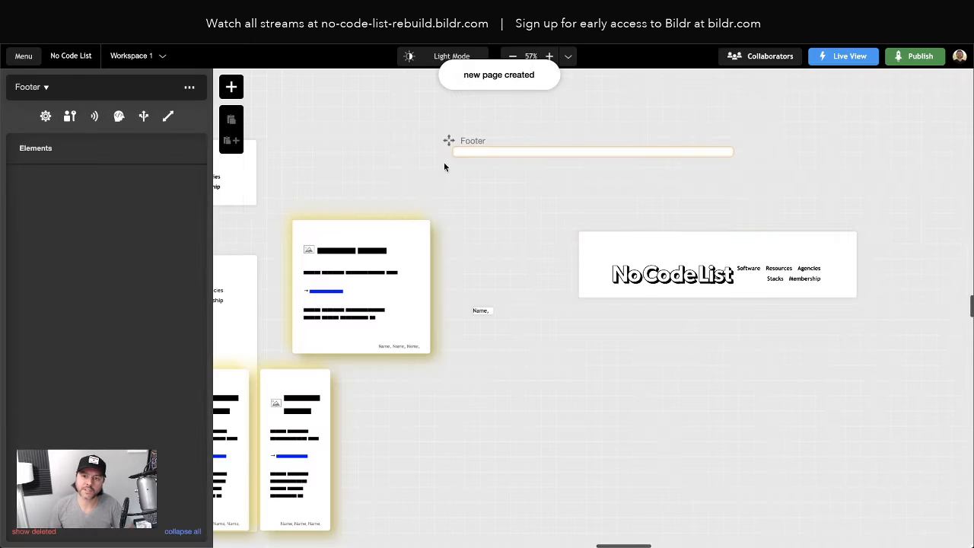
- Add a text box to the Footer page and set its display text to Footer
left_click(231, 86)
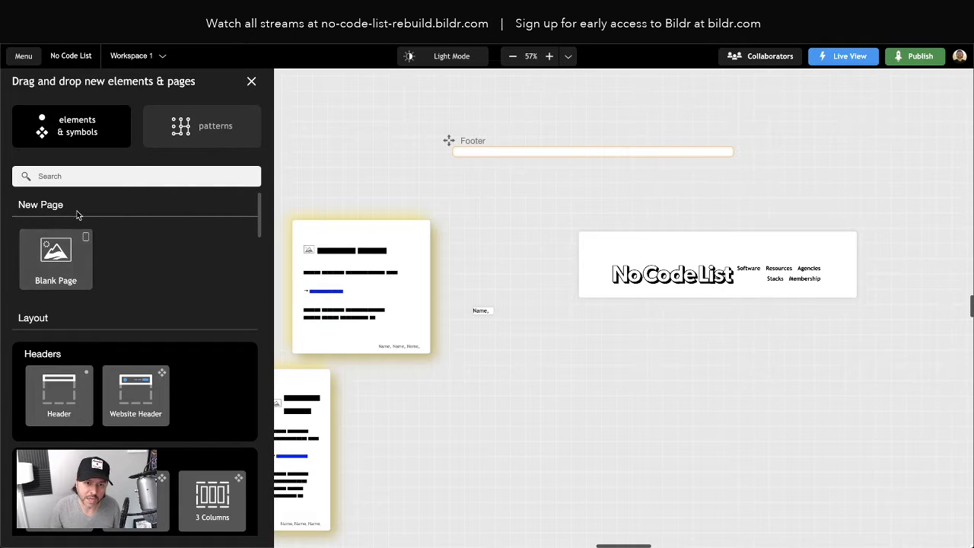
type("text")
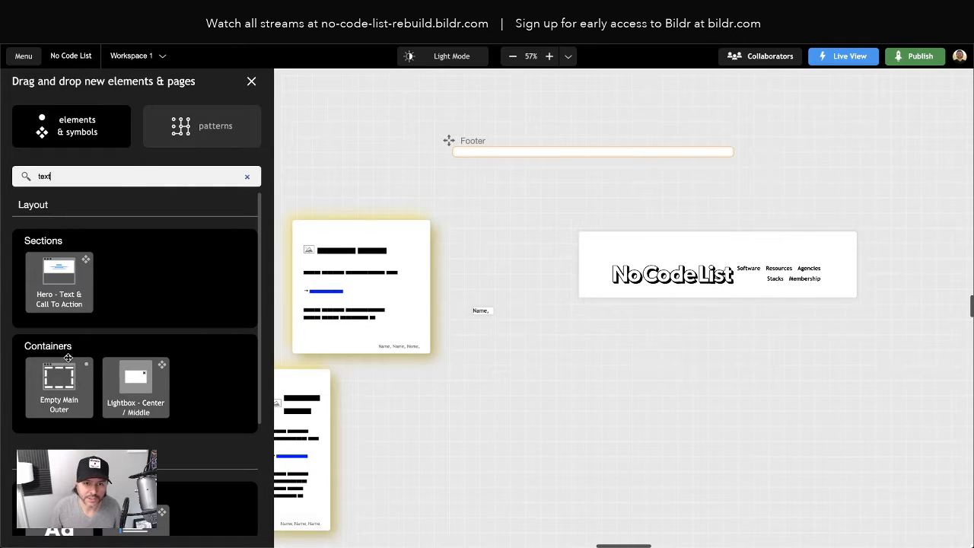
left_click_drag(61, 417, 495, 155)
left_click(36, 186)
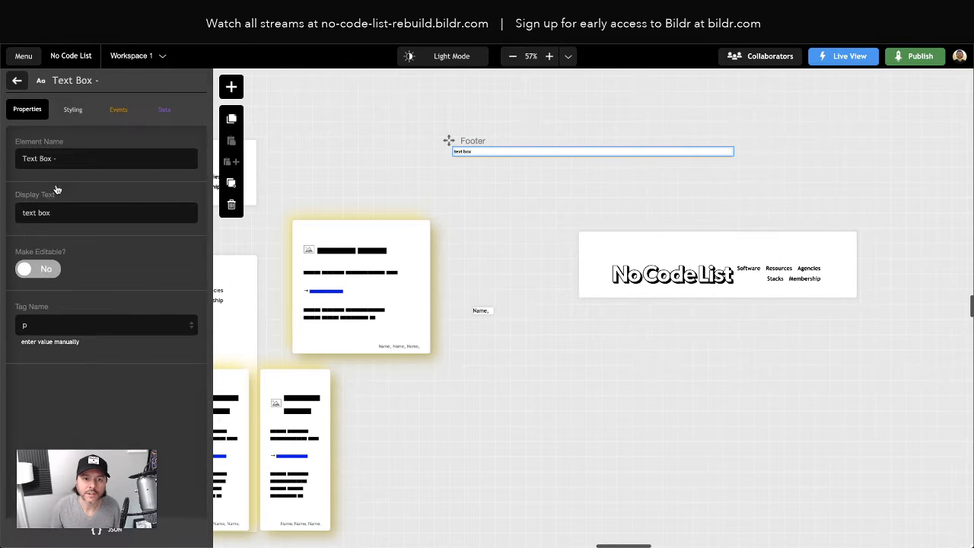
triple_click(36, 214)
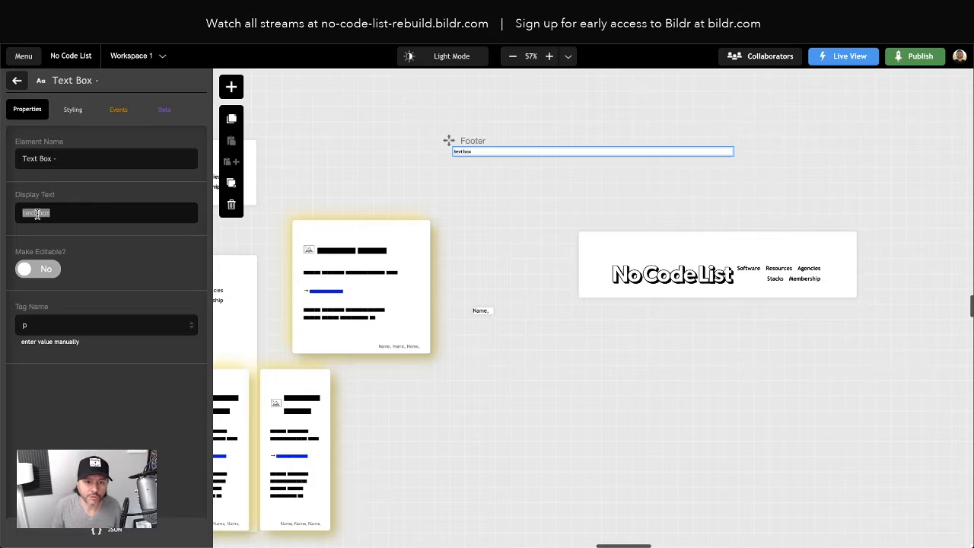
type("Footer")
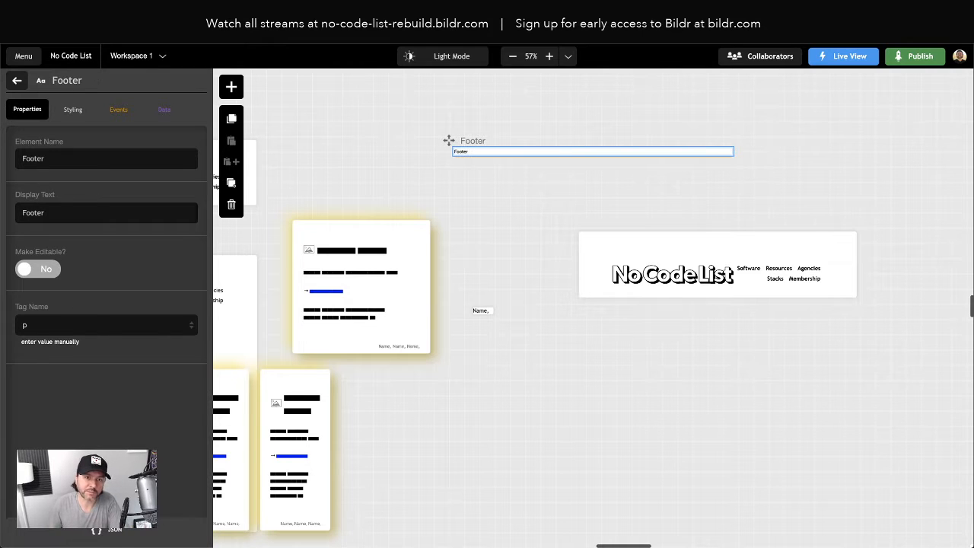
- Add a component below the section on the Single Tool page and set its component page to Footer
left_click(612, 295)
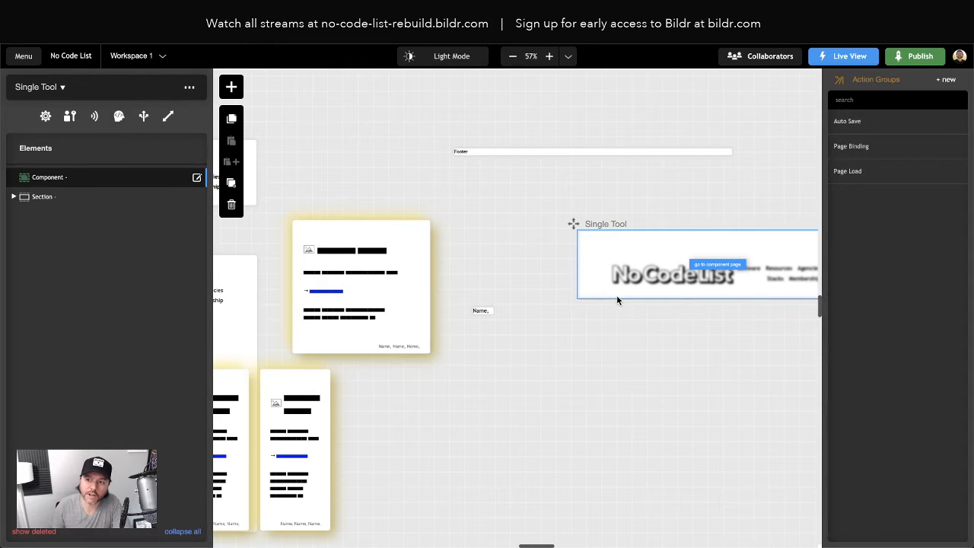
left_click(227, 96)
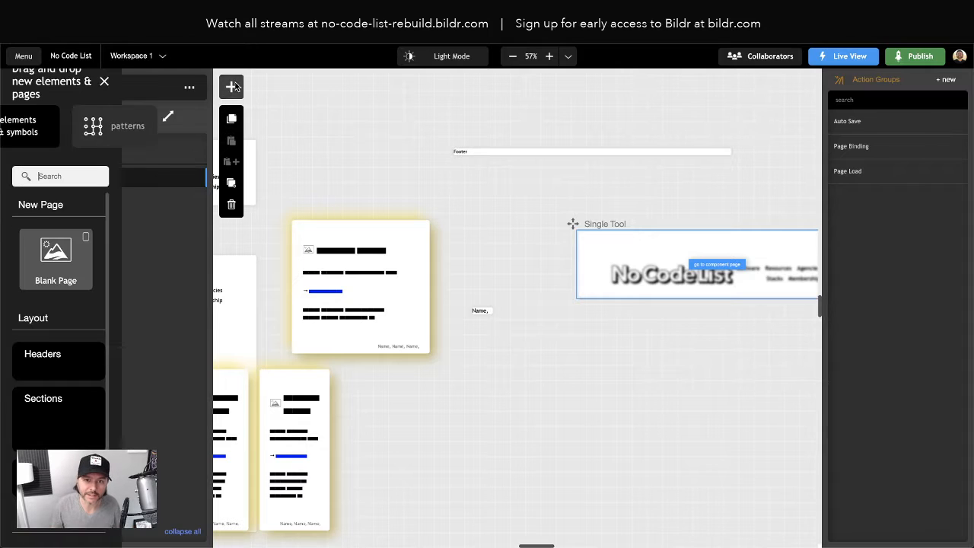
type("compone")
left_click_drag(60, 280, 85, 207)
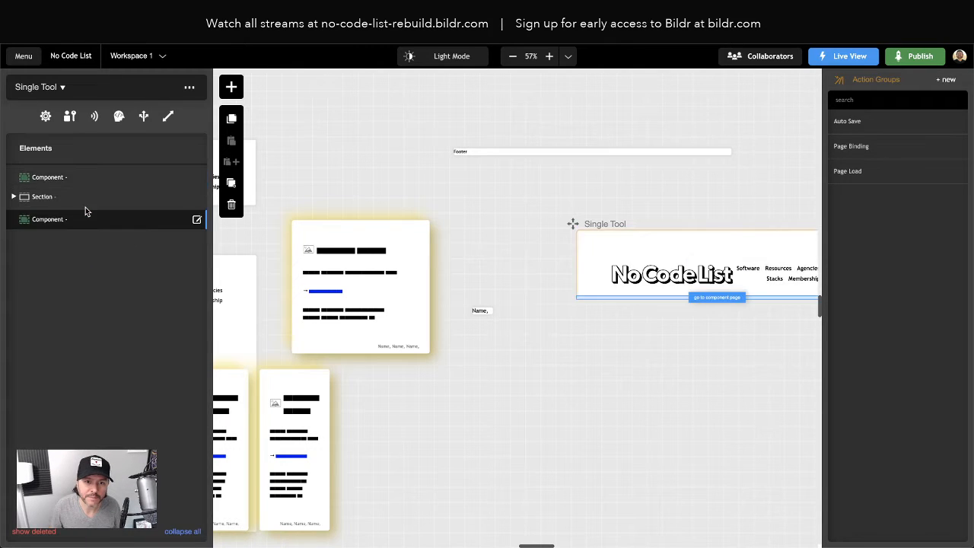
left_click(86, 219)
left_click(49, 214)
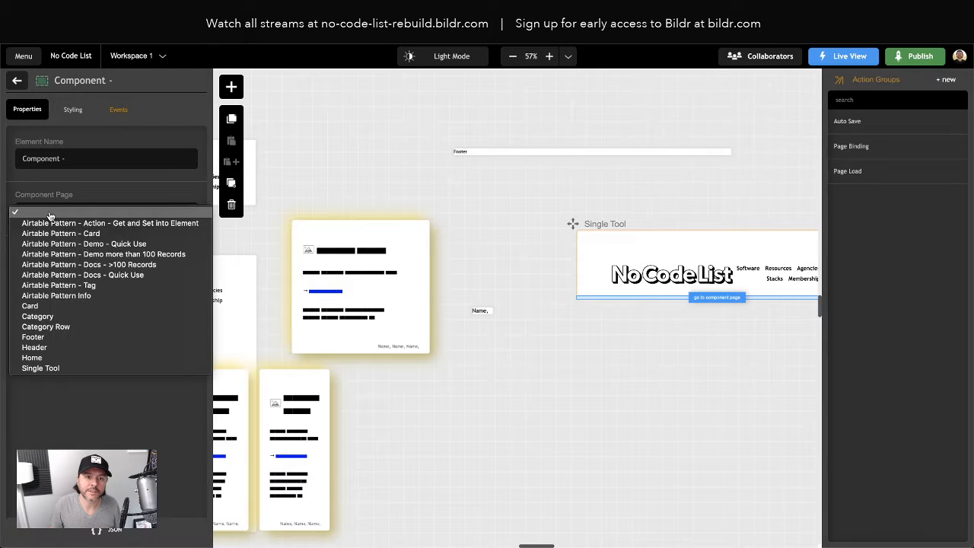
left_click(55, 337)
left_click(663, 388)
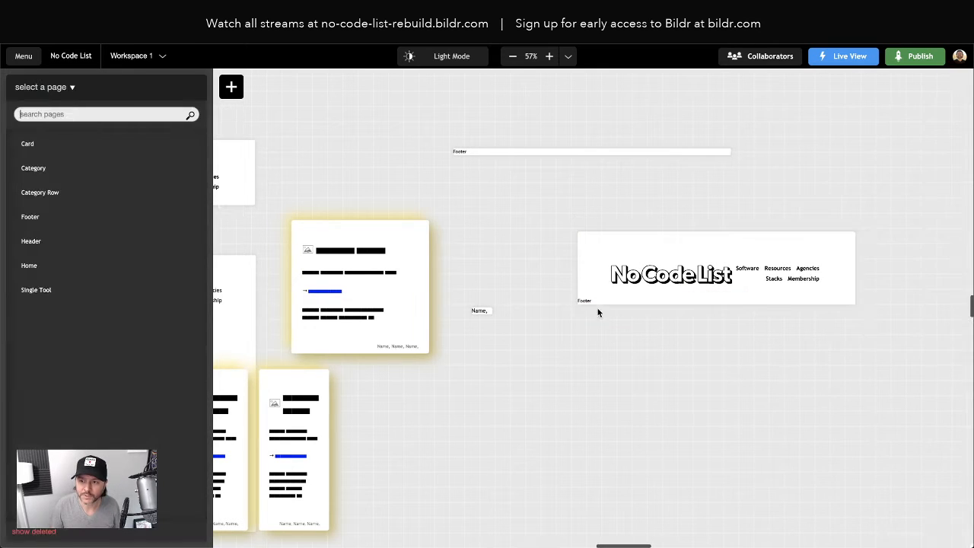
- Add a component below the footer section on the Home page and set its component page to Footer
scroll(518, 310, "left", 5)
left_click(302, 434)
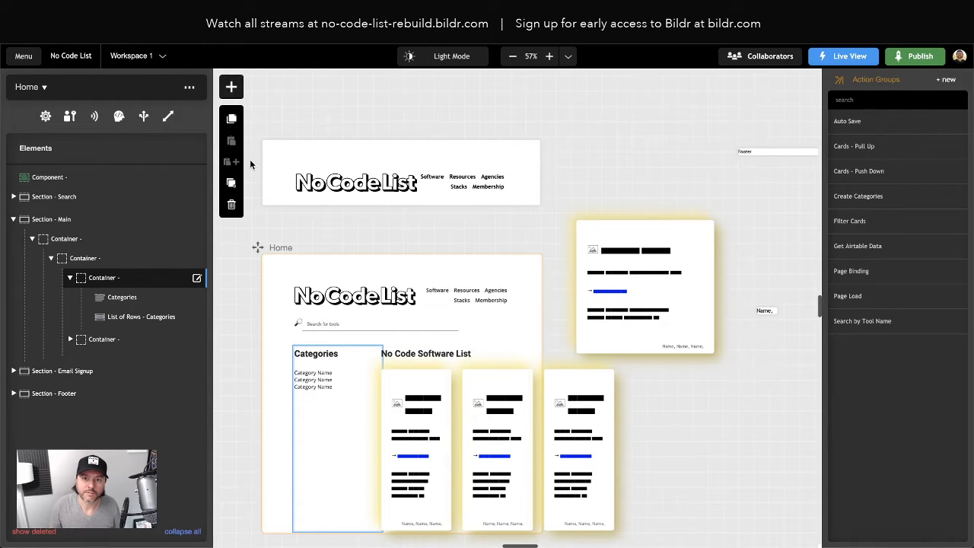
left_click(231, 86)
type("dompon")
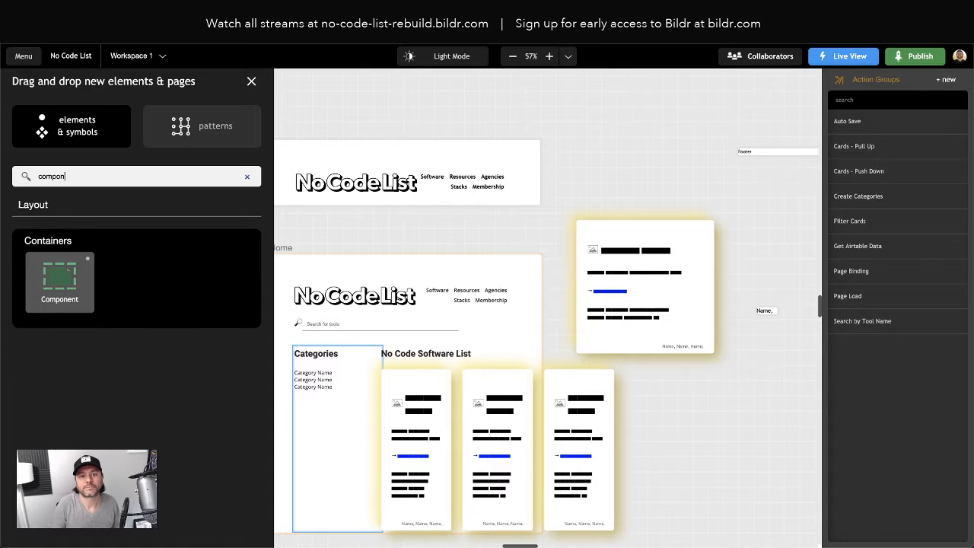
left_click_drag(64, 287, 96, 409)
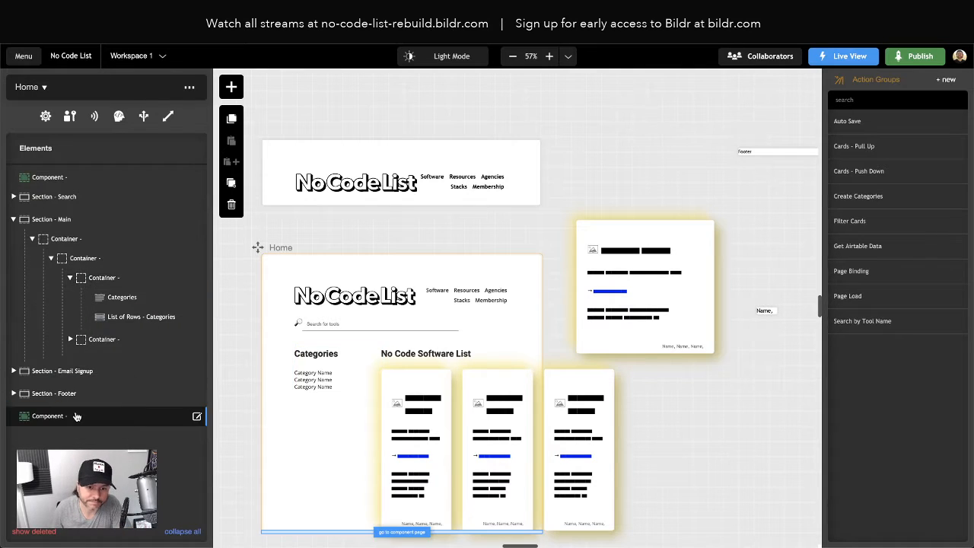
left_click(91, 415)
left_click(84, 213)
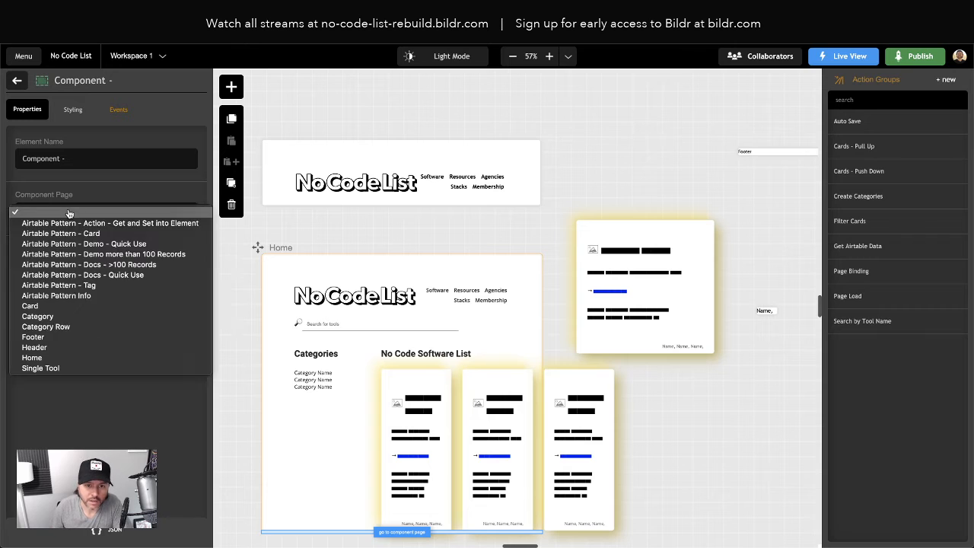
left_click(55, 337)
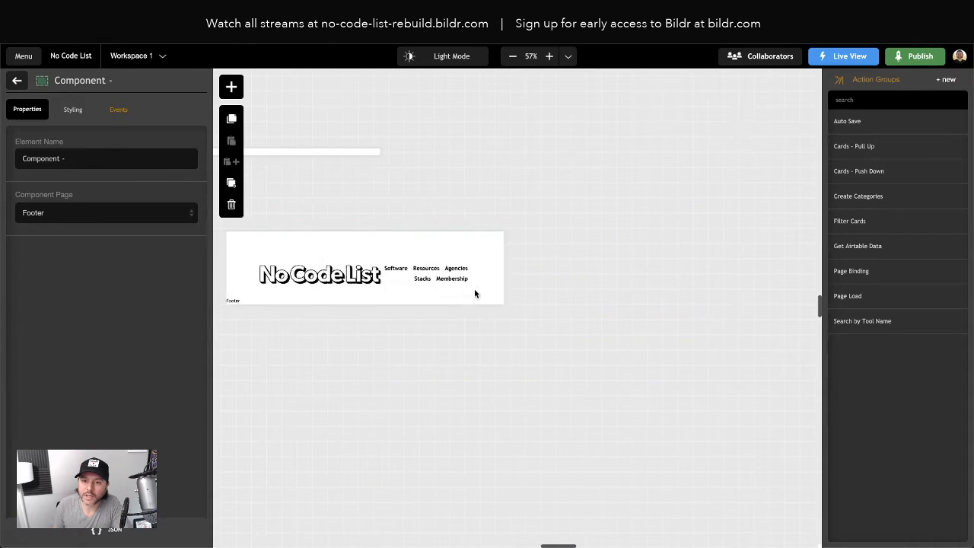
- Add a heading inside the Single Tool page's container with the text Single Record Name
left_click(550, 298)
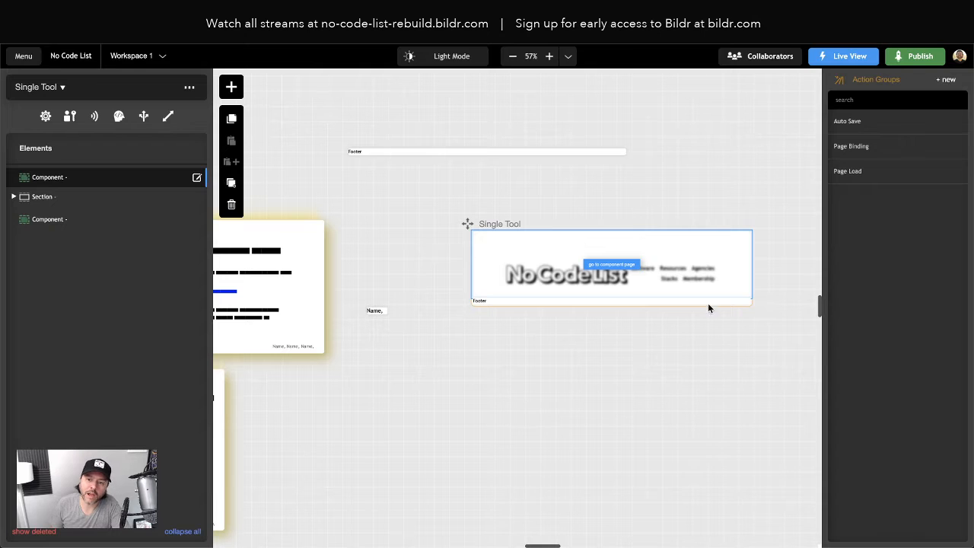
left_click(13, 197)
left_click(74, 219)
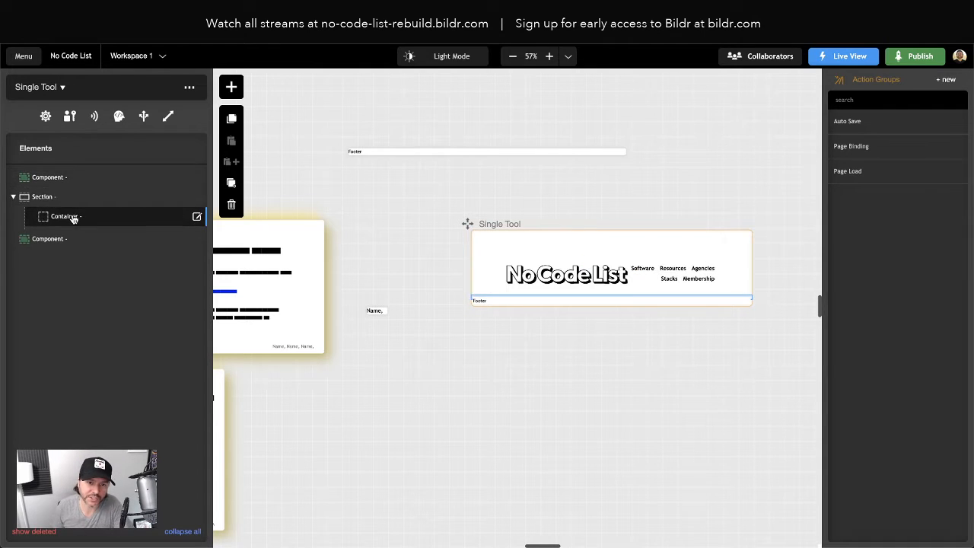
left_click(231, 86)
type("heading")
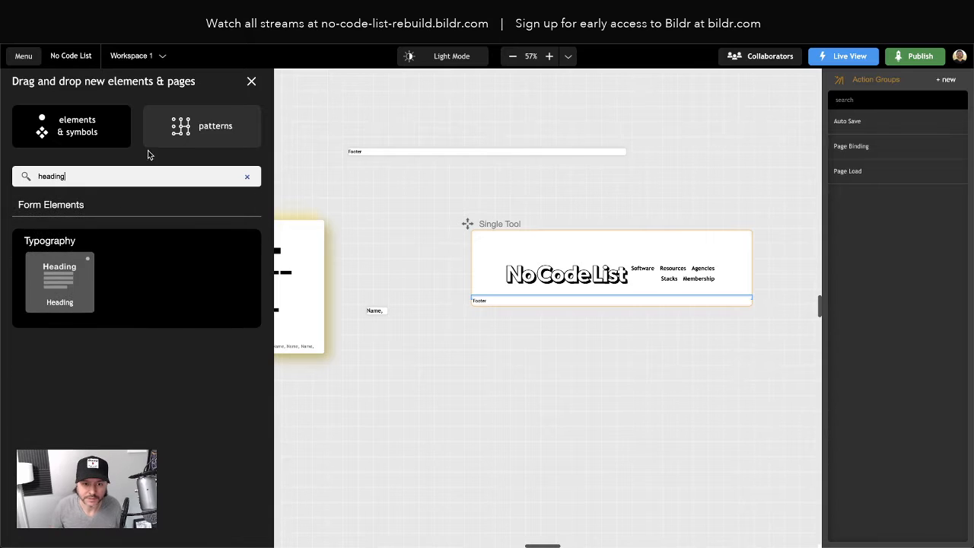
left_click_drag(59, 282, 125, 217)
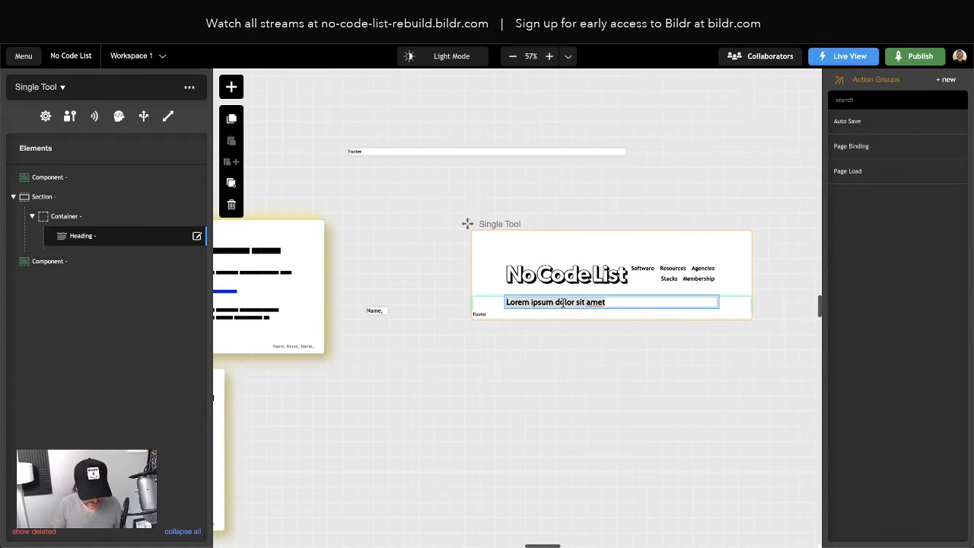
type("Single Record")
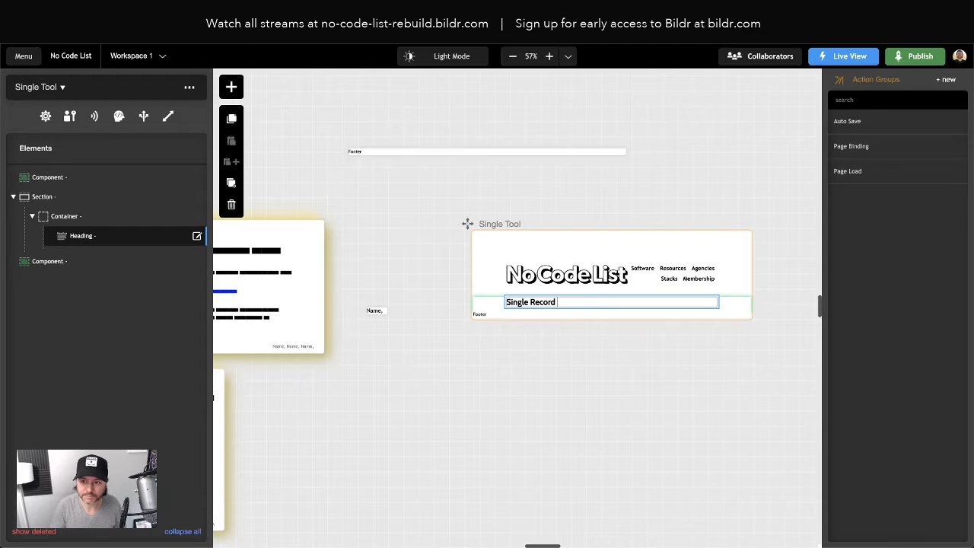
type(" Name")
key("Return")
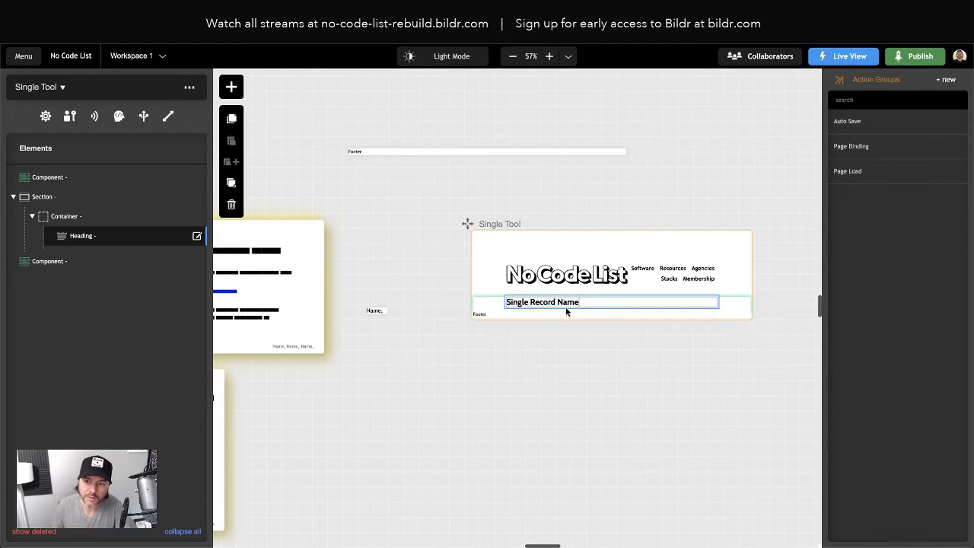
left_click(583, 351)
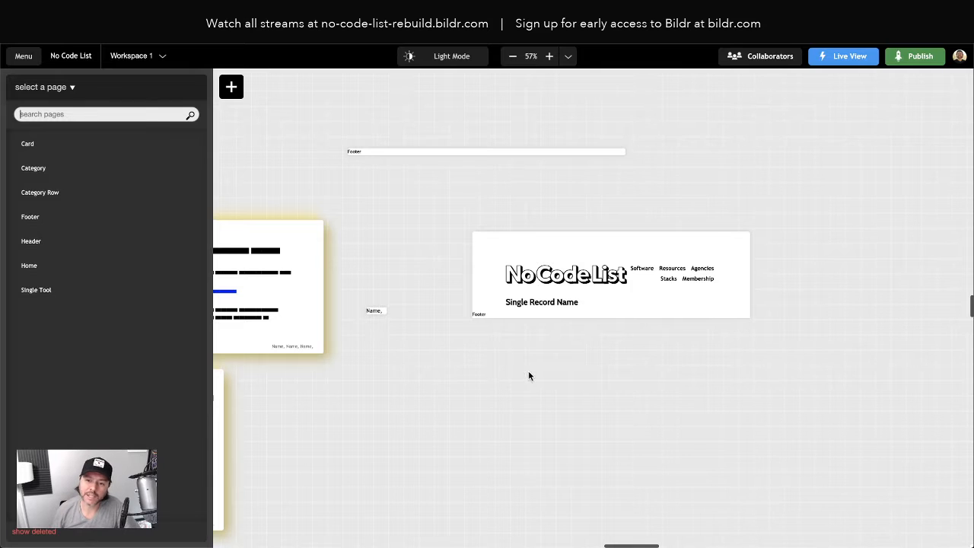
scroll(525, 372, "left", 6)
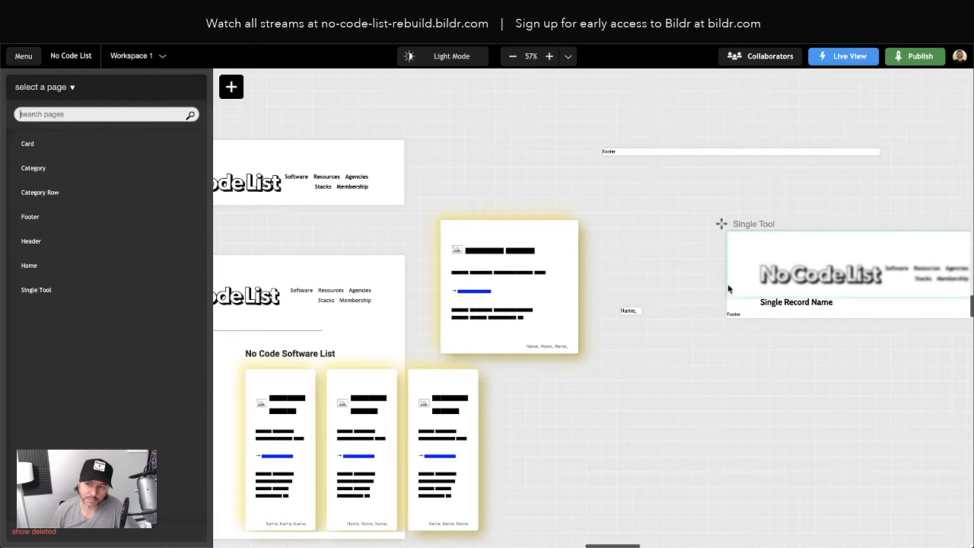
scroll(730, 344, "right", 1)
scroll(517, 329, "left", 2)
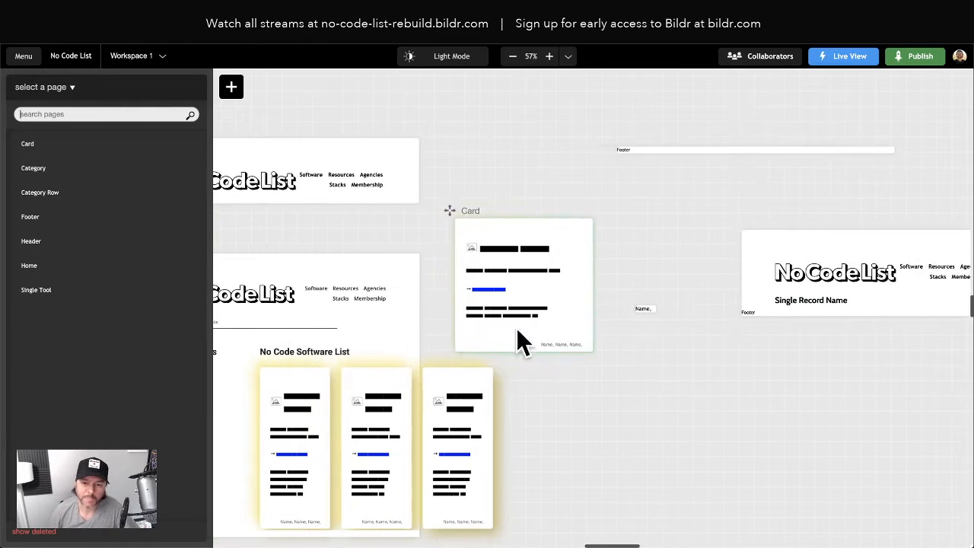
scroll(518, 335, "left", 3)
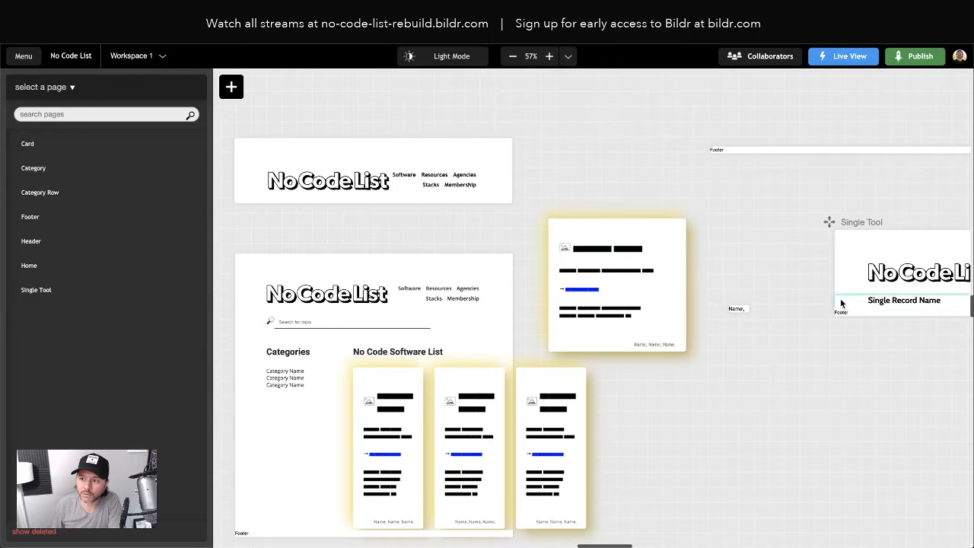
scroll(823, 281, "right", 3)
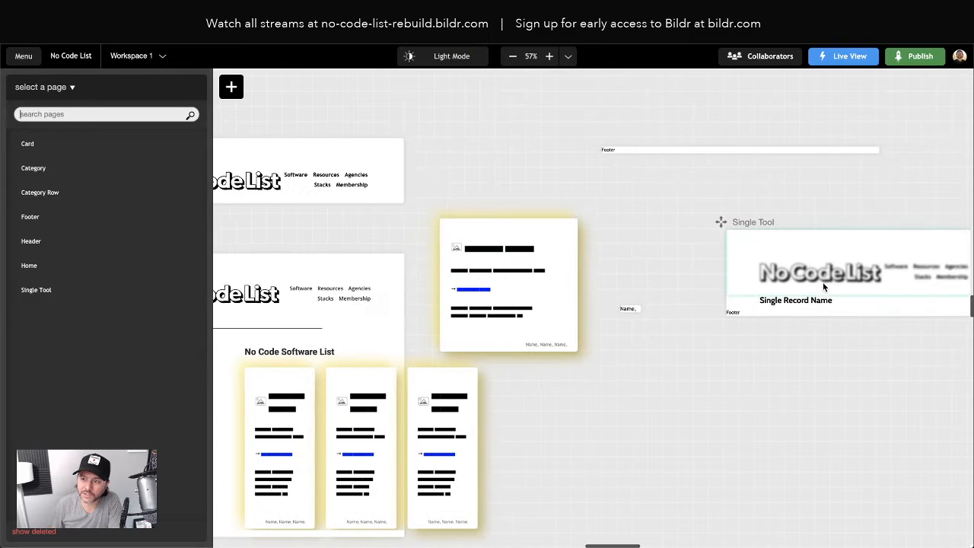
left_click_drag(823, 286, 578, 285)
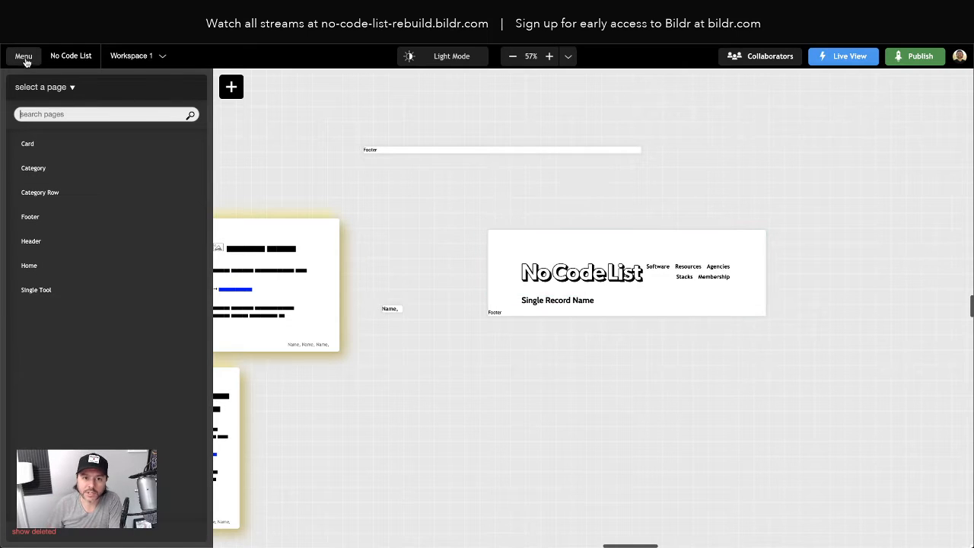
- Select the Single Tool page and open the project's URL routes settings
left_click(497, 252)
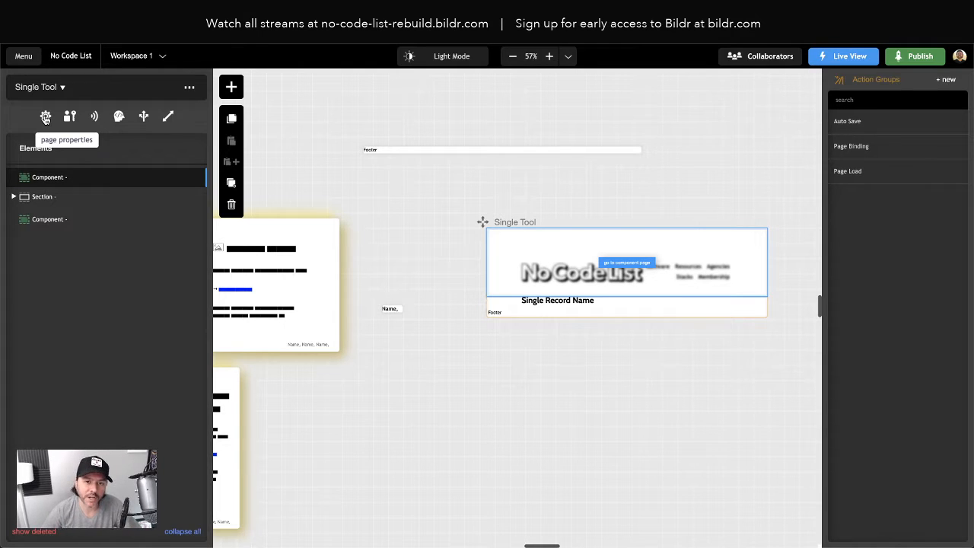
left_click(118, 116)
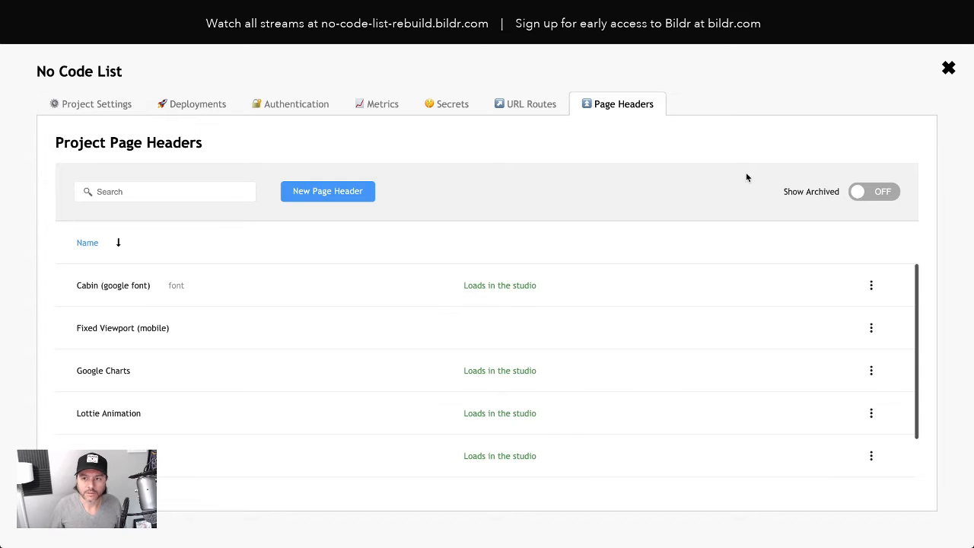
left_click(533, 116)
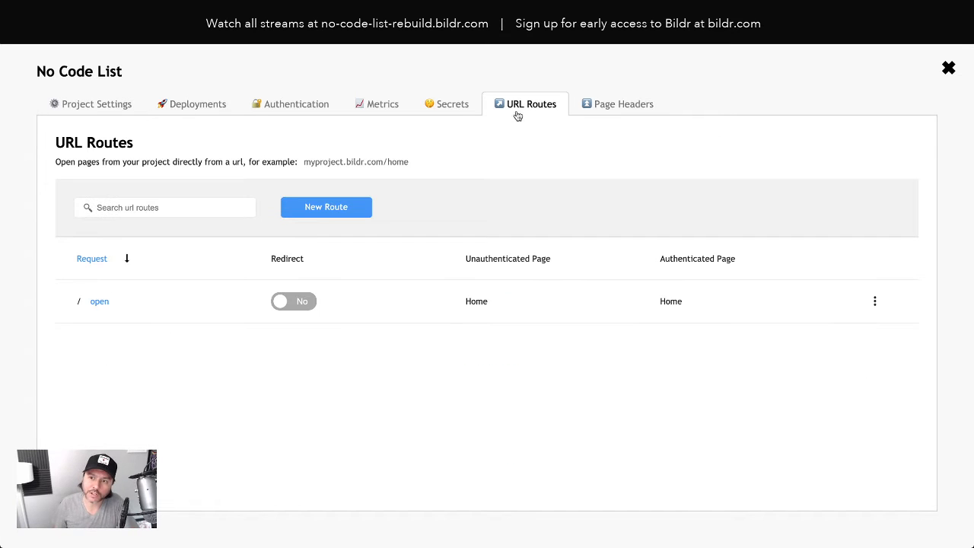
left_click(947, 70)
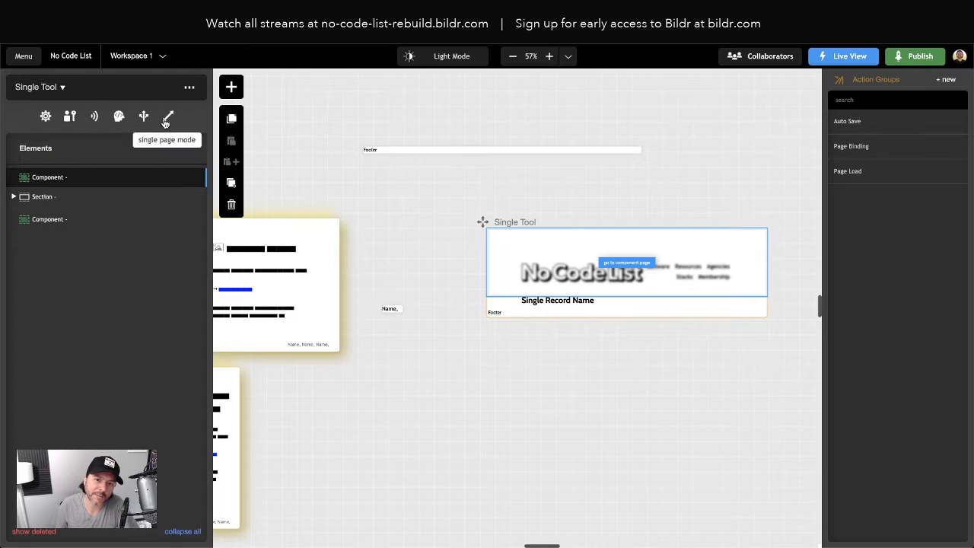
left_click(142, 118)
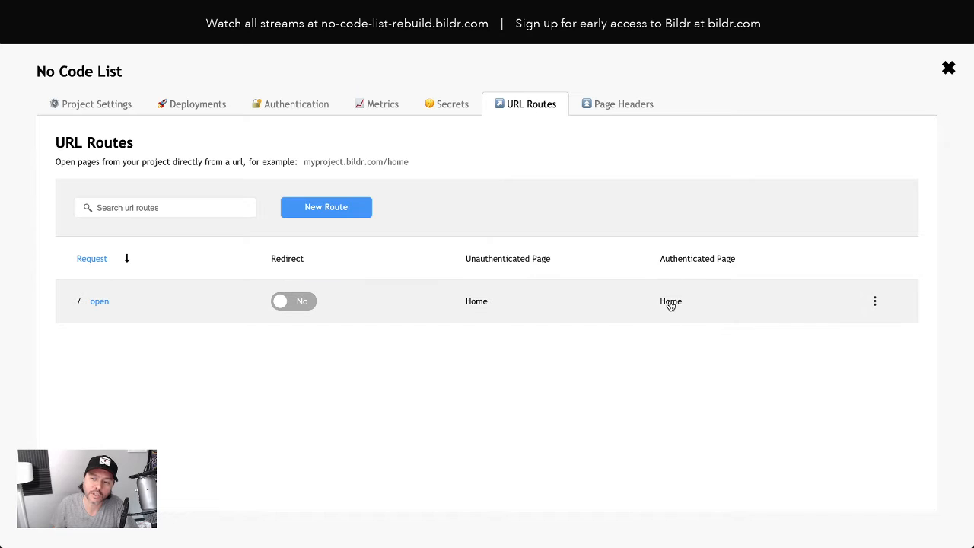
- Create a new route /tools with Single Tool as both its unauthenticated and authenticated page
left_click(339, 218)
type("tools")
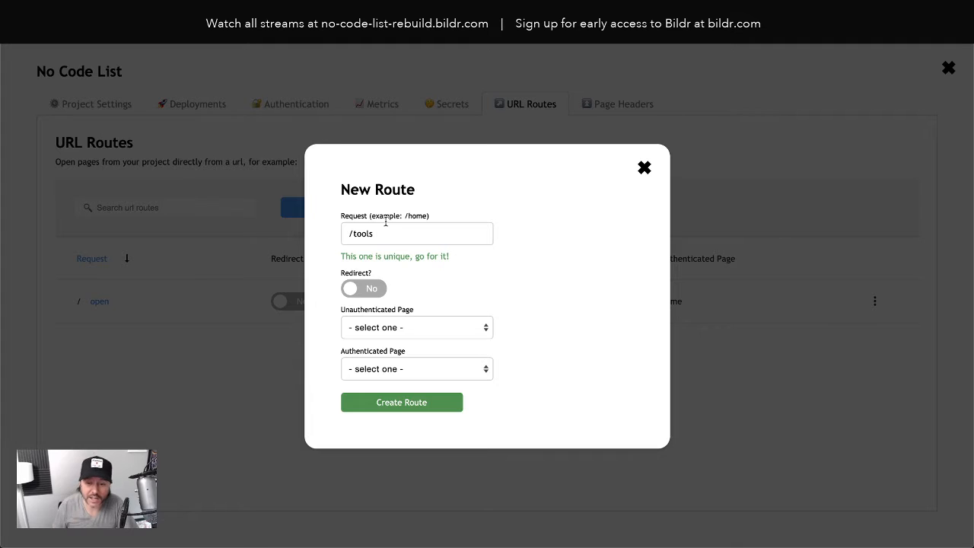
left_click(385, 327)
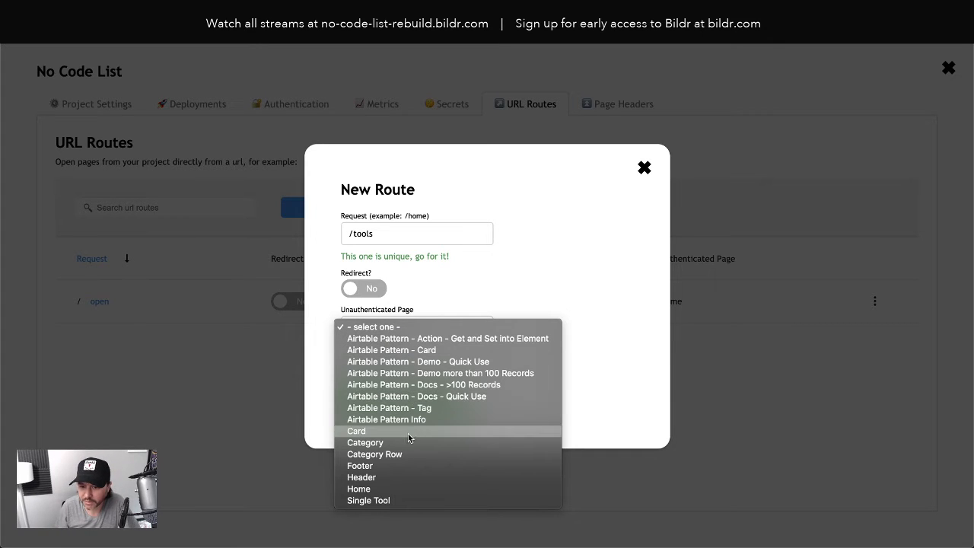
left_click(399, 500)
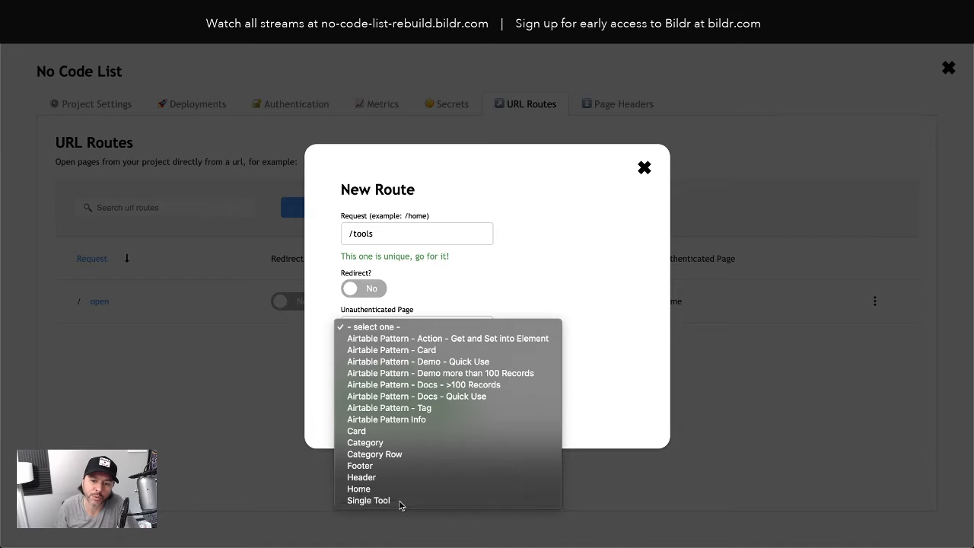
left_click(385, 370)
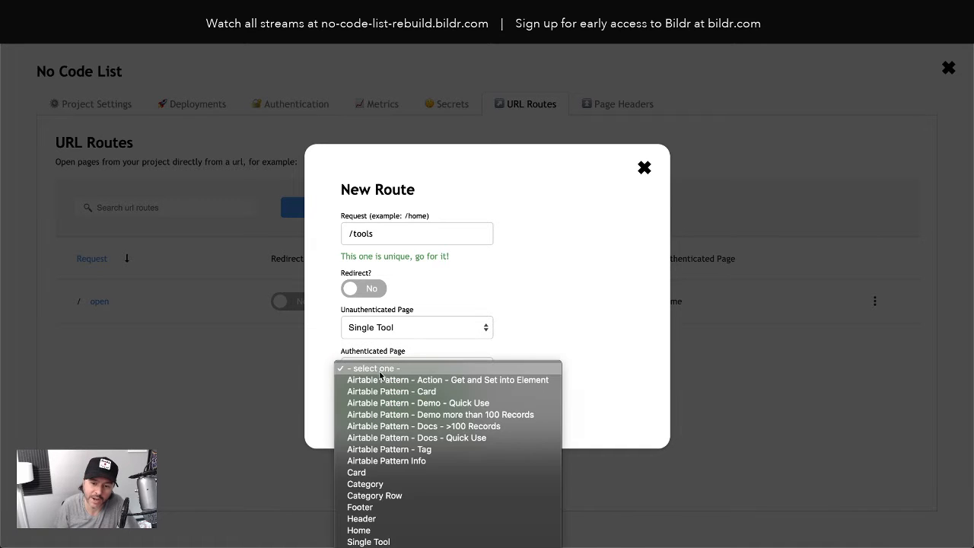
left_click(385, 541)
left_click(407, 404)
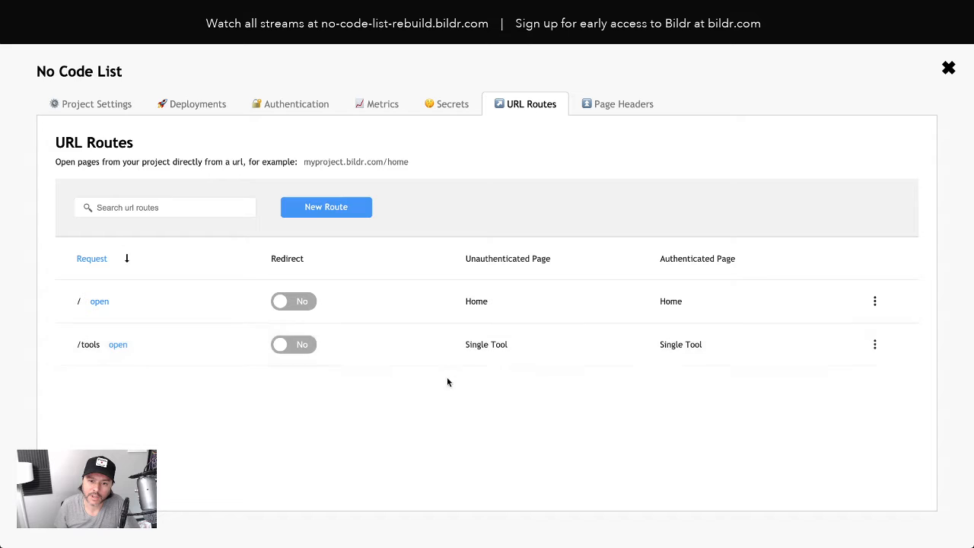
- Turn on dynamic page data for the /tools route
left_click(383, 354)
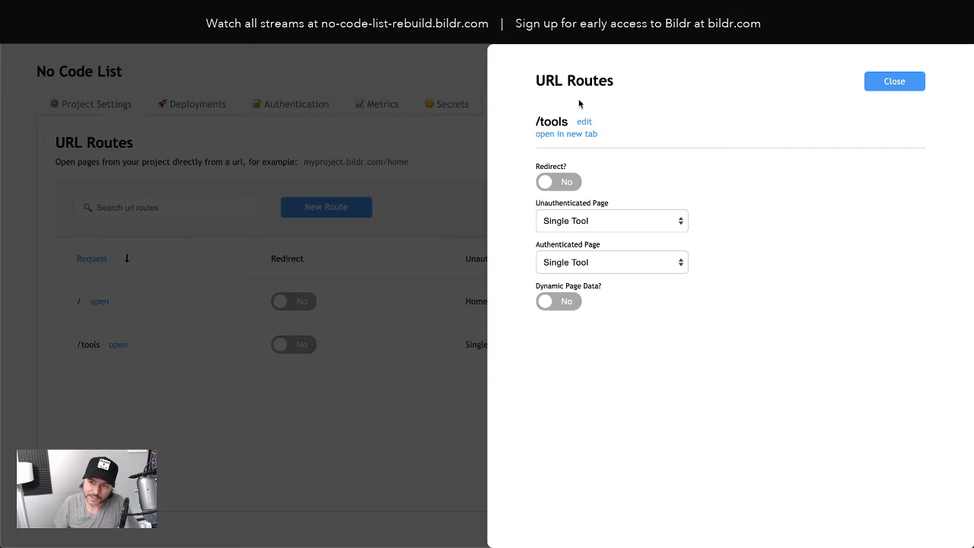
left_click(562, 301)
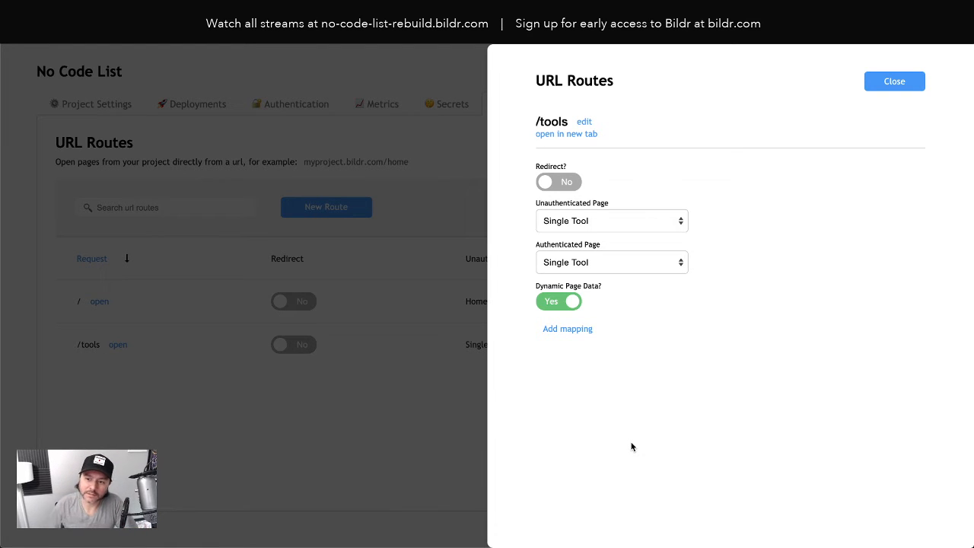
left_click(572, 331)
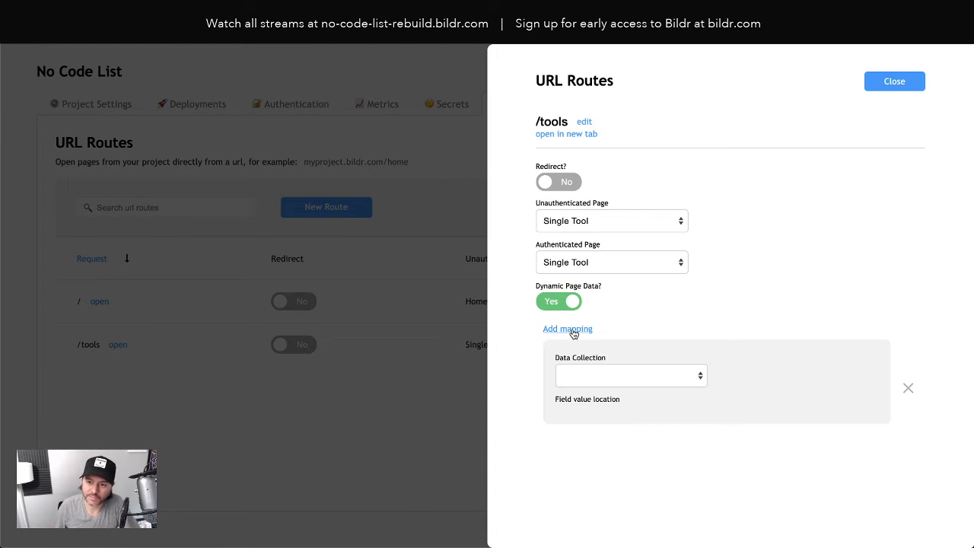
left_click(587, 375)
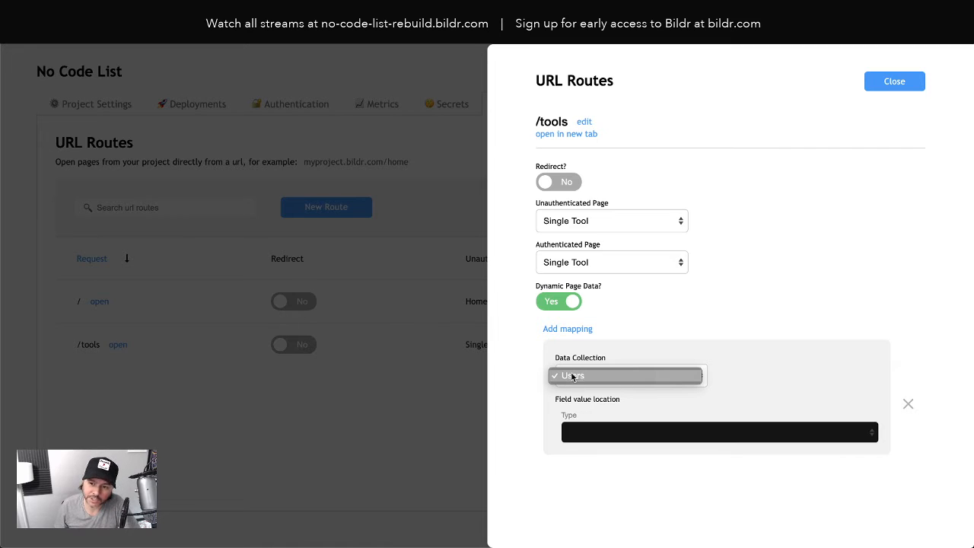
left_click(644, 346)
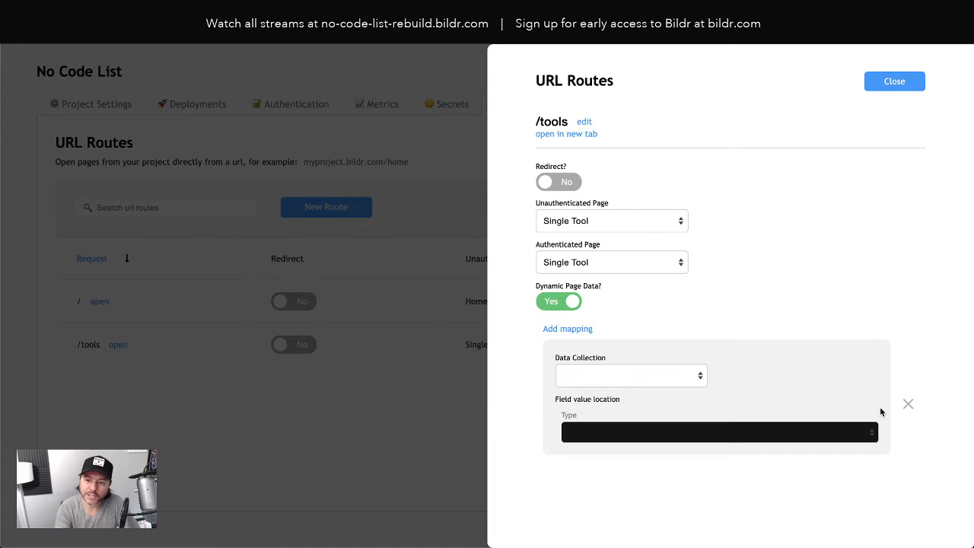
left_click(910, 404)
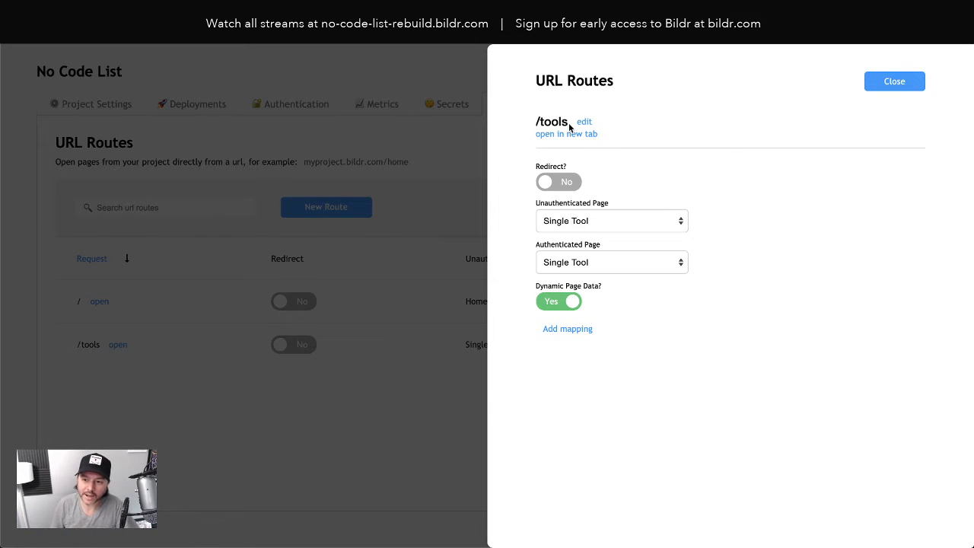
- Close the route and project settings, and preview the Single Tool page in the live view
left_click(887, 83)
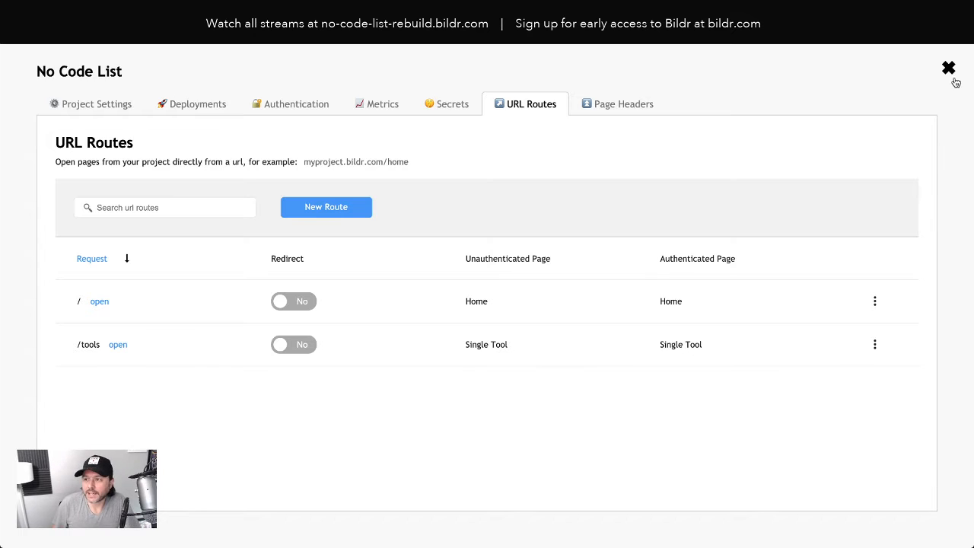
left_click(954, 78)
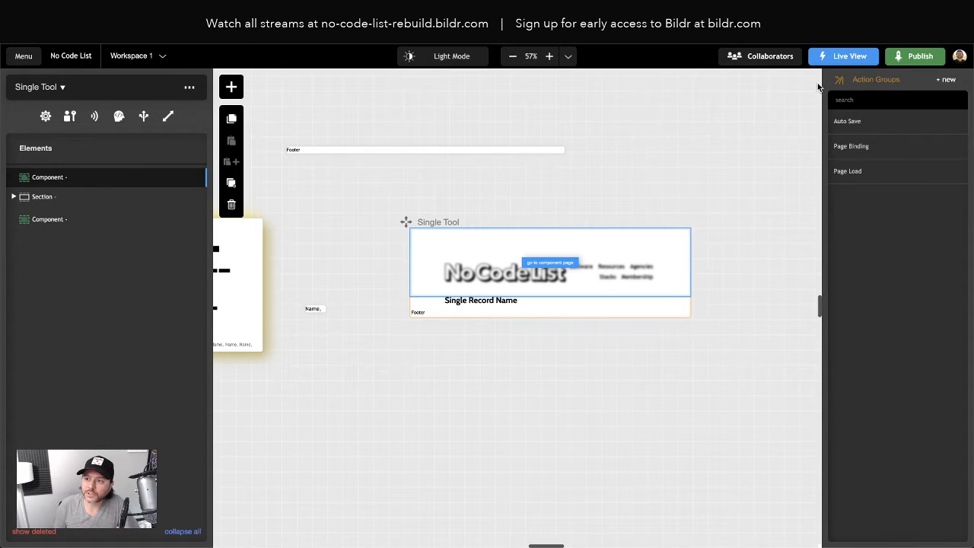
left_click(835, 56)
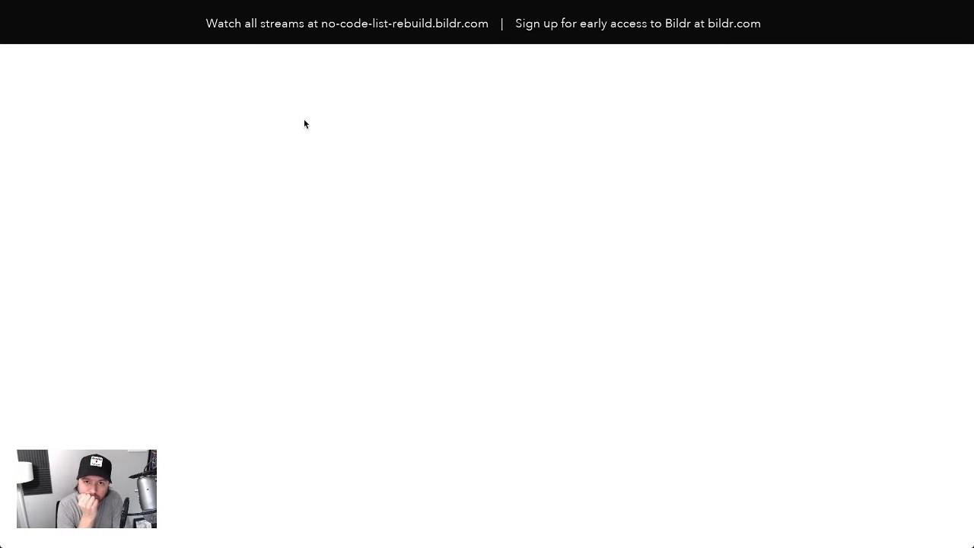
left_click(54, 35)
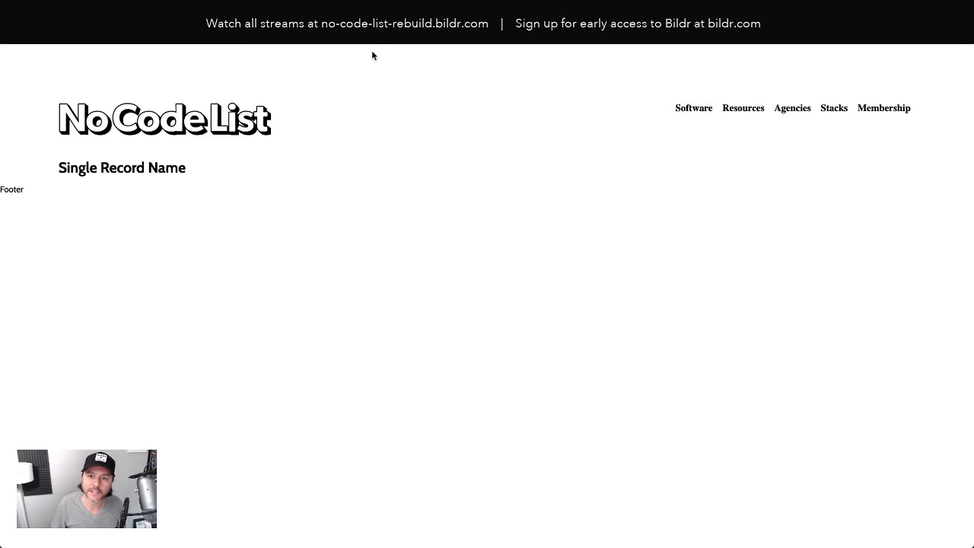
- Test the tools route in the browser with the placeholder record ID recasdfasdfasdf appended after /tools/
type("//p302437.bildr.com/tools/")
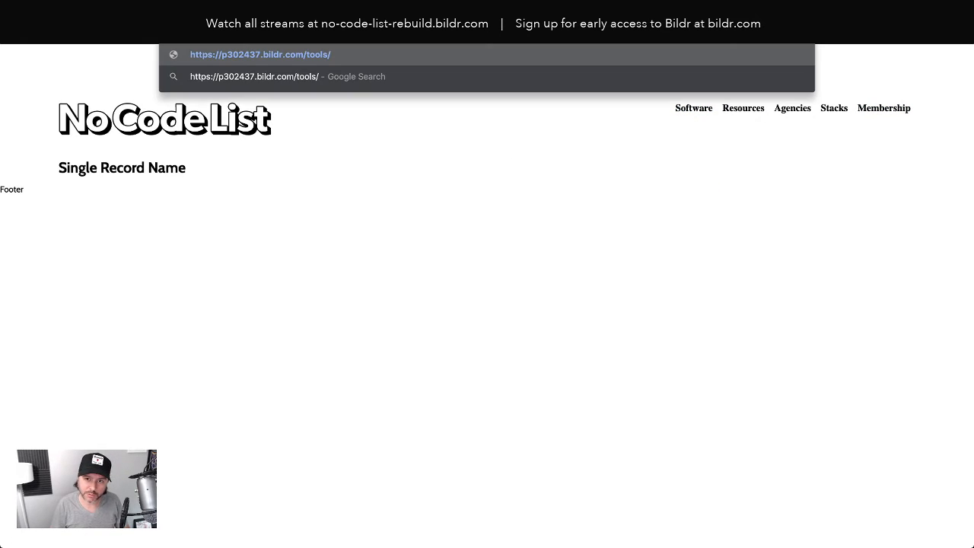
type("rec")
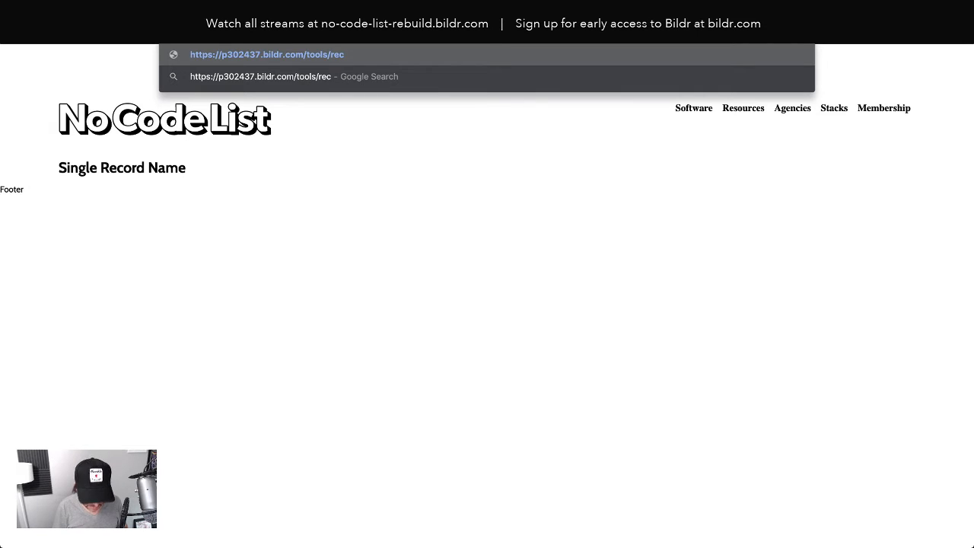
type("asdfasdfasdf")
key("Return")
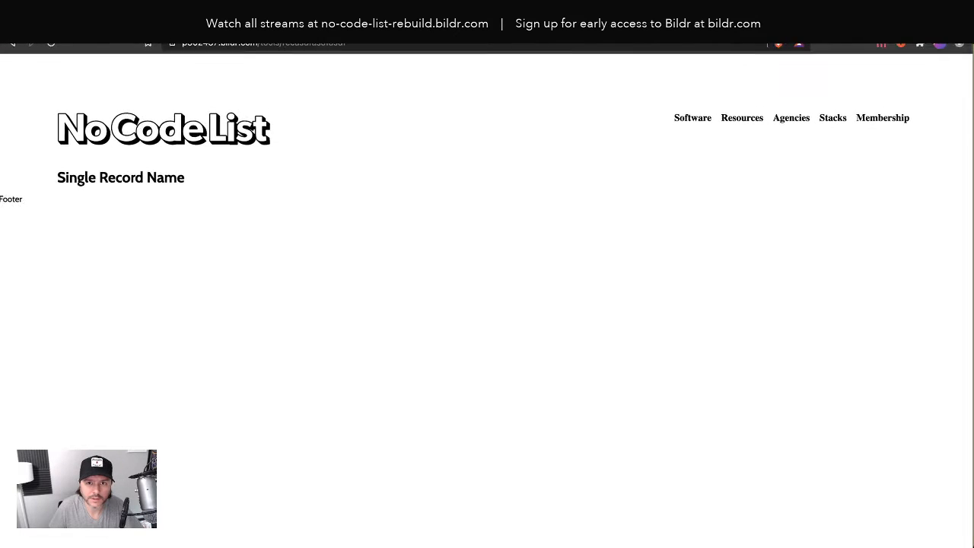
mouse_move(256, 22)
left_mouse_down()
mouse_move(287, 20)
mouse_move(293, 38)
mouse_move(257, 13)
left_mouse_up()
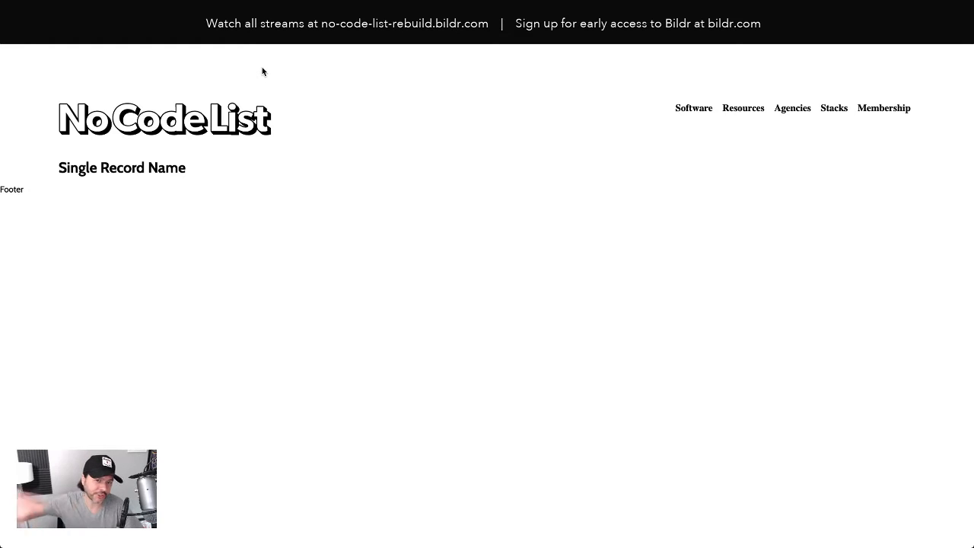
- Switch back to the Bildr studio and open the Single Tool page on the canvas
key("ctrl+shift+Tab")
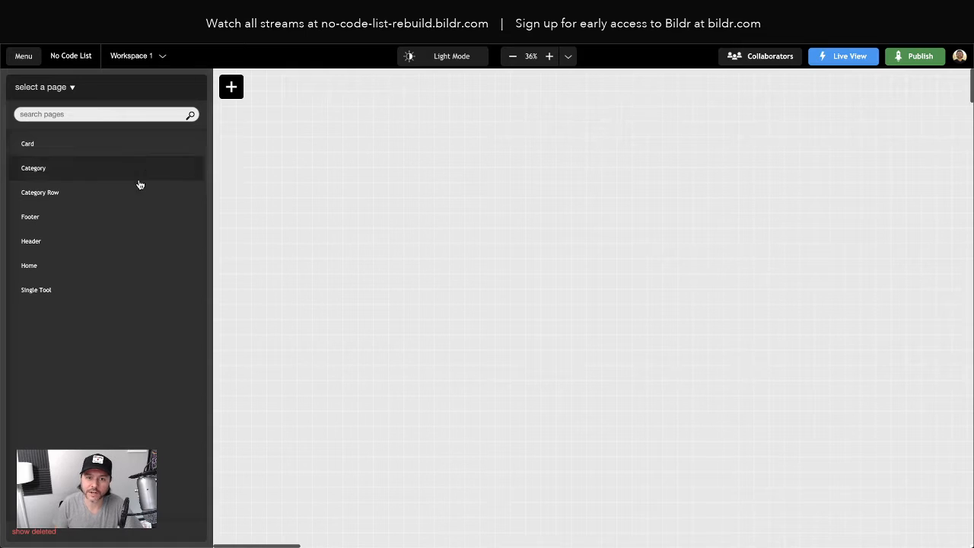
left_click(38, 289)
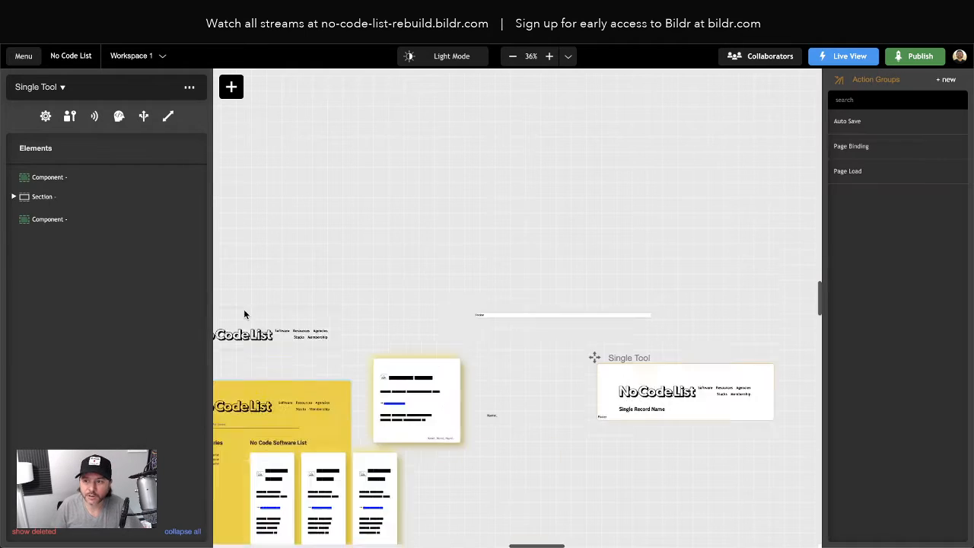
scroll(245, 312, "down", 1)
scroll(245, 312, "right", 3)
scroll(411, 278, "right", 3)
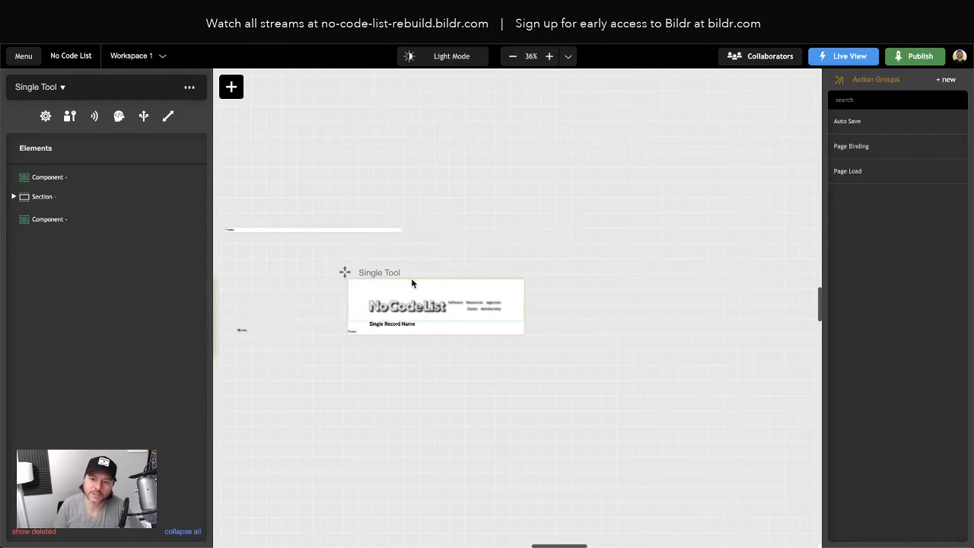
scroll(411, 278, "down", 2)
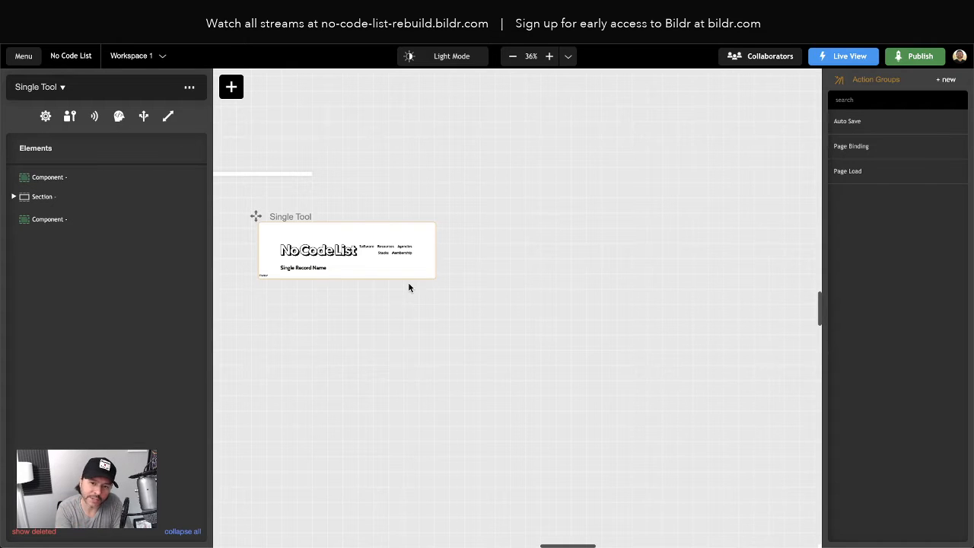
- Add an Element - set value action to the Single Tool page's Page Binding action group
left_click(289, 268)
left_click(875, 147)
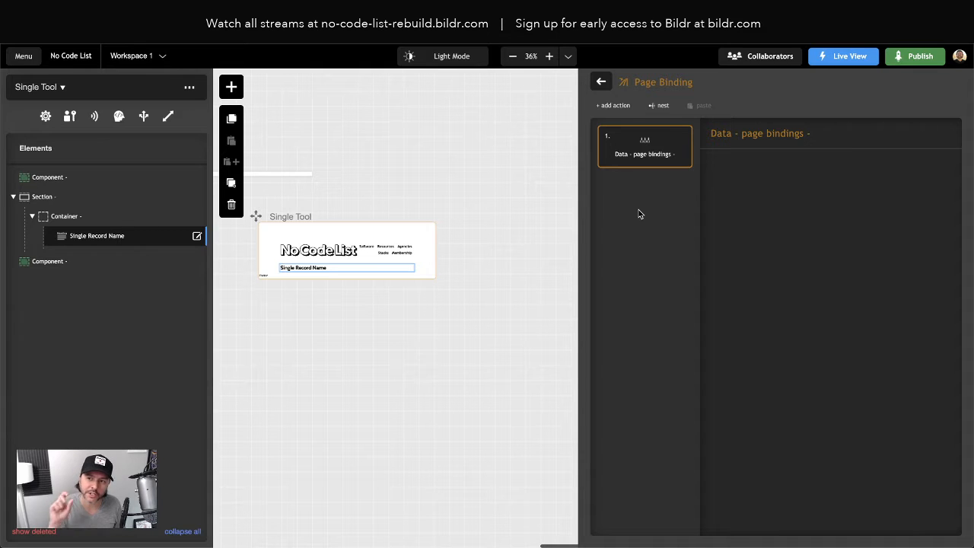
left_click(614, 105)
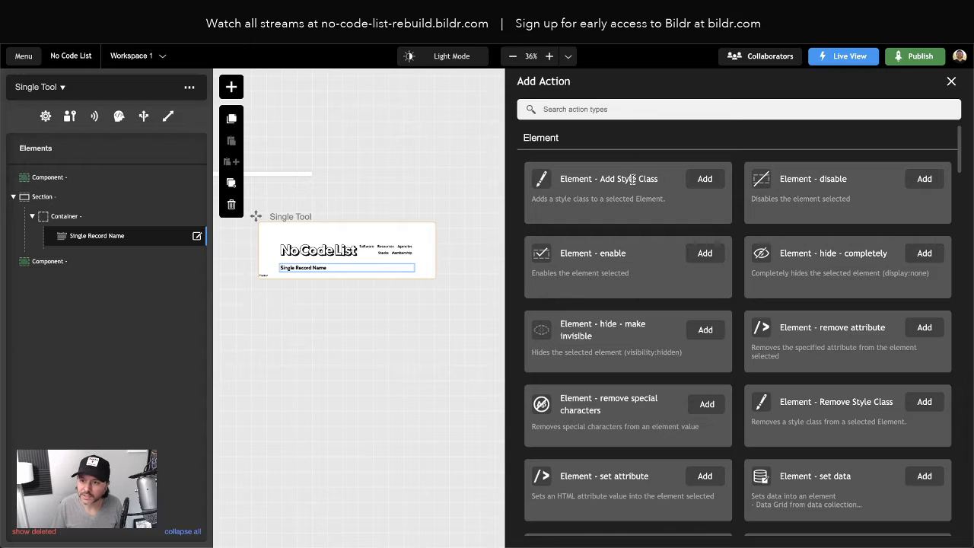
type("set value")
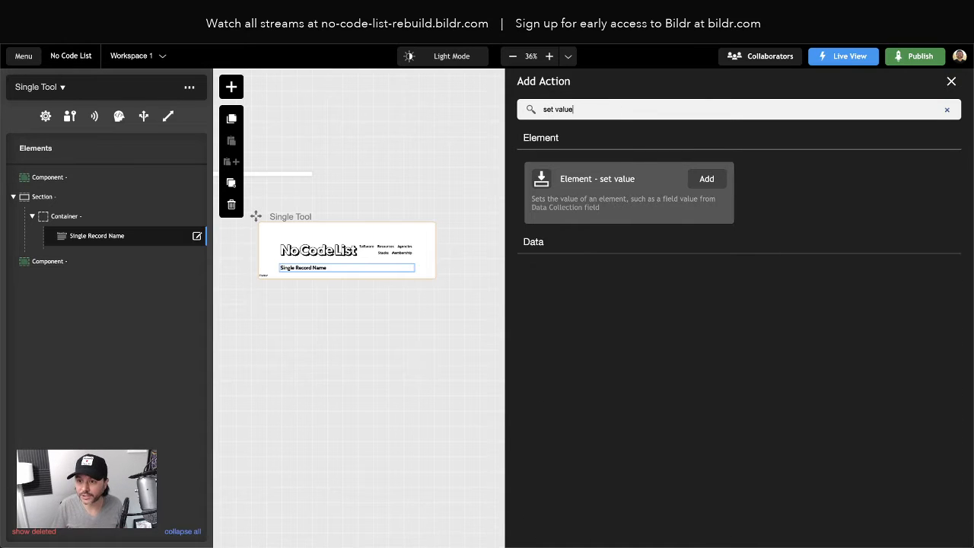
left_click(706, 184)
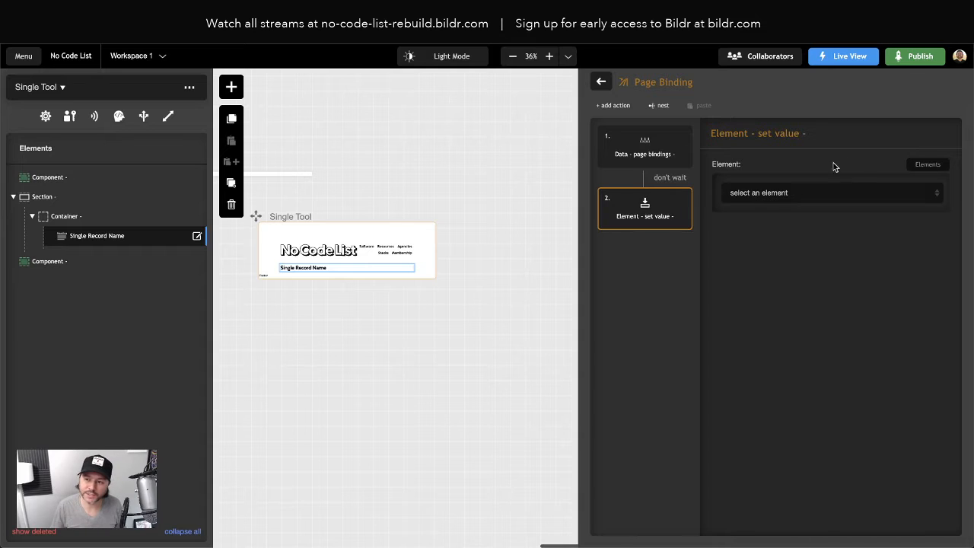
- Label the set value action DEBUG and choose Single Record Name as its target element
left_click(837, 134)
type("DEBUG")
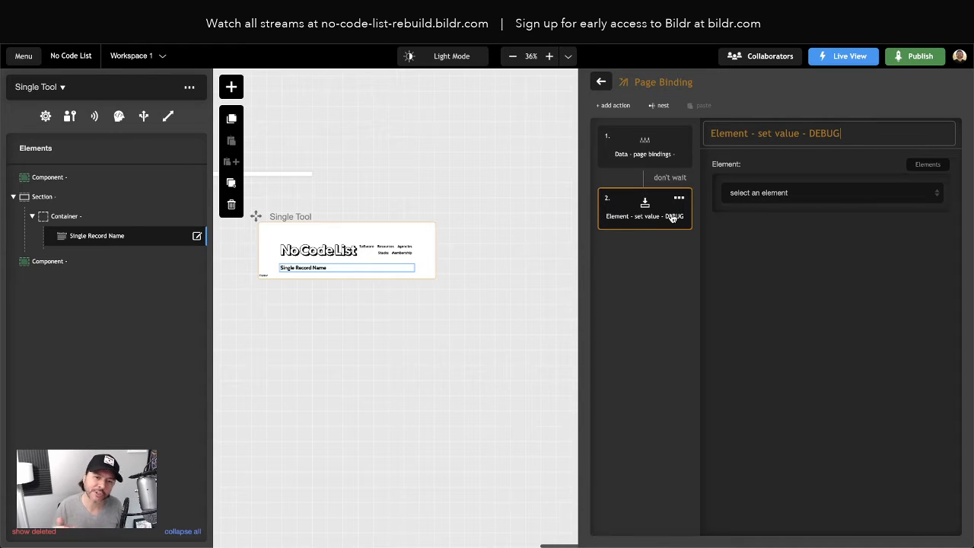
left_click(754, 195)
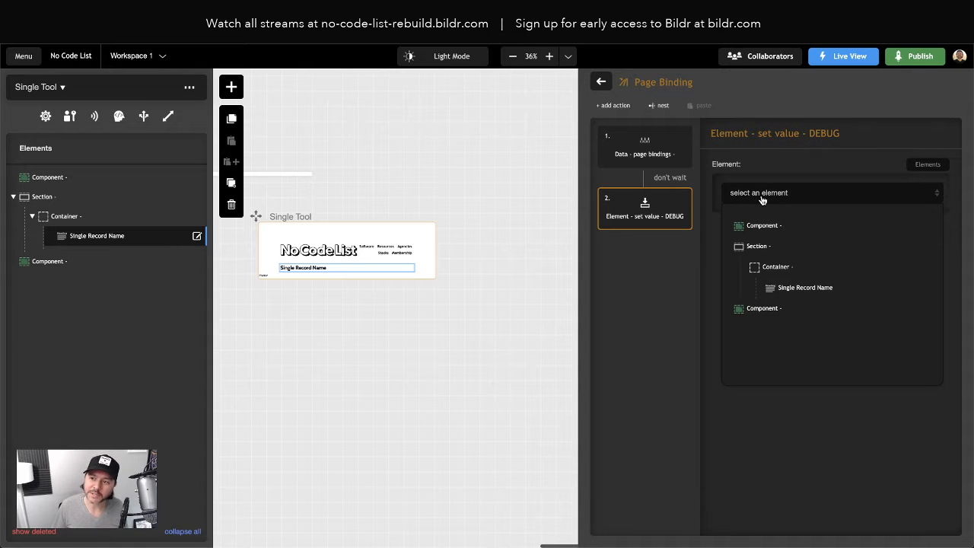
left_click(789, 289)
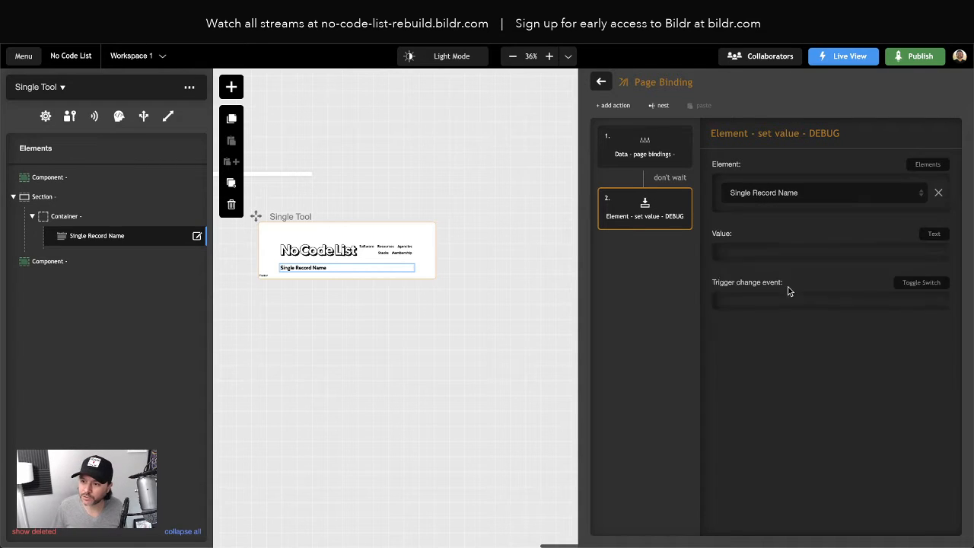
- Try the Request and System input types for the DEBUG action's value and review the options each offers
left_click(935, 236)
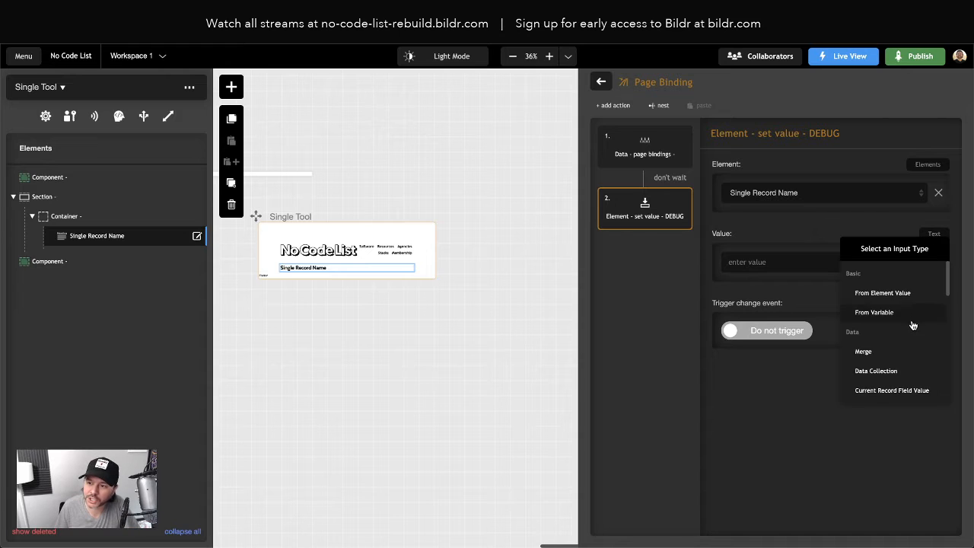
scroll(911, 322, "down", 5)
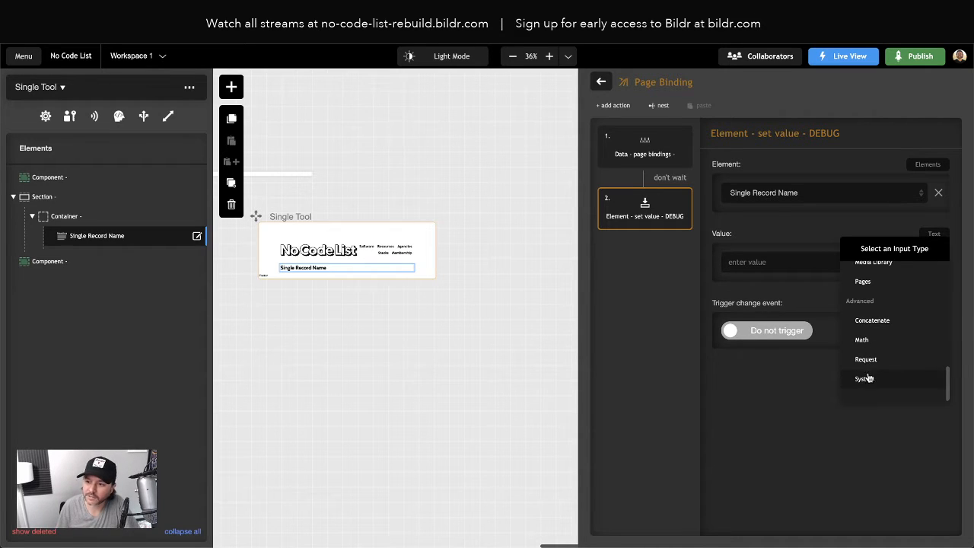
left_click(869, 362)
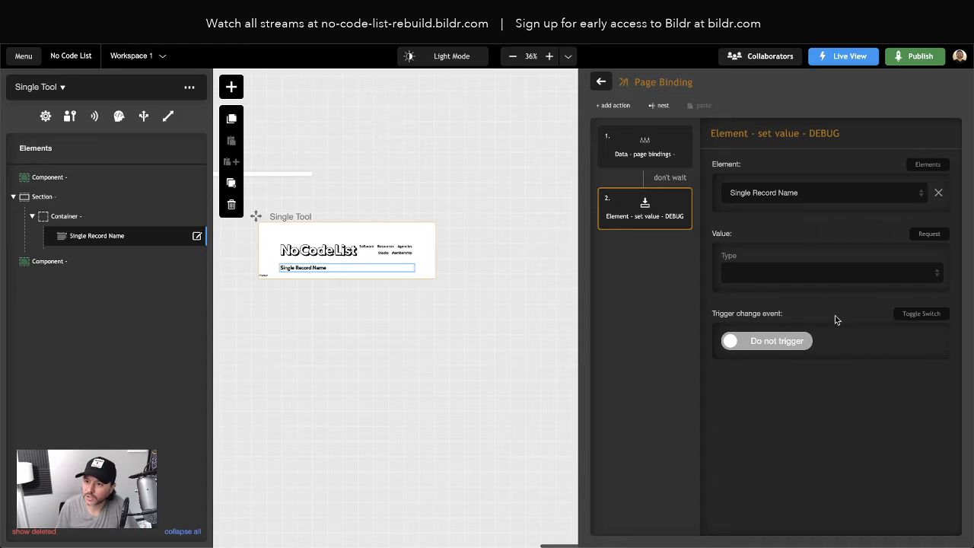
left_click(781, 274)
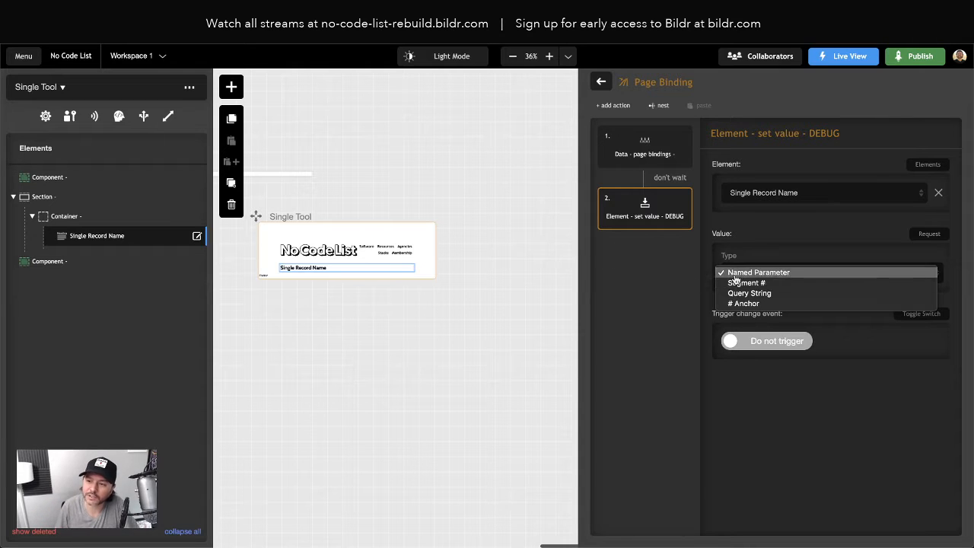
left_click(700, 327)
left_click(938, 236)
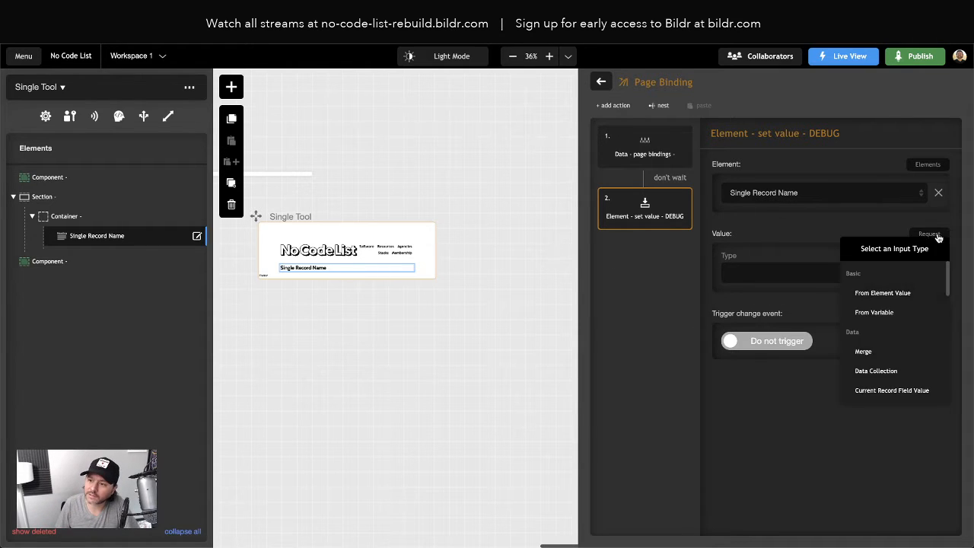
scroll(899, 362, "down", 3)
left_click(879, 379)
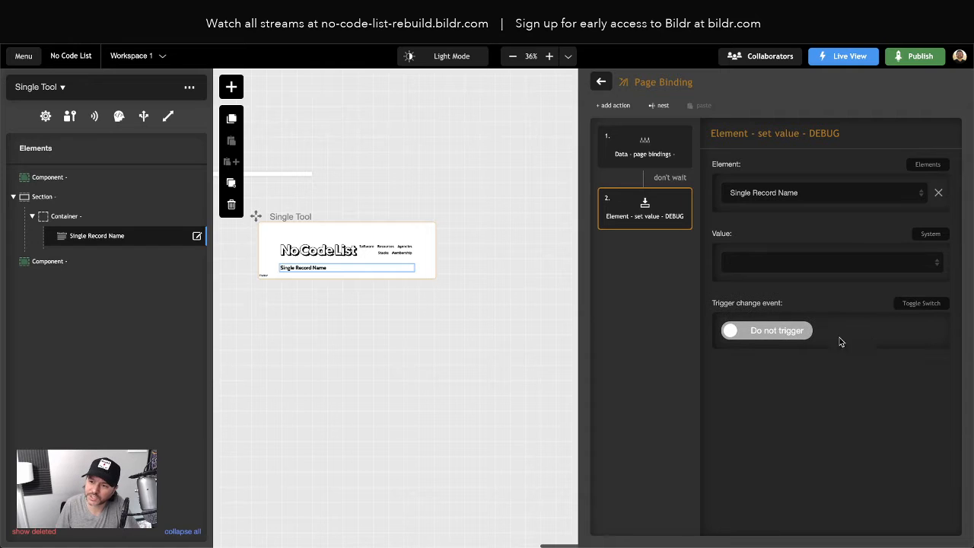
left_click(752, 262)
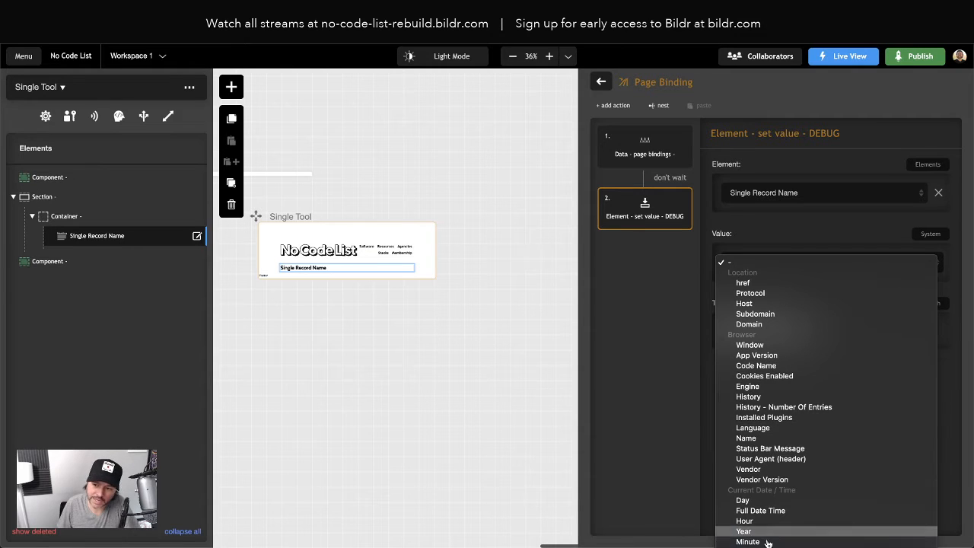
left_click(658, 419)
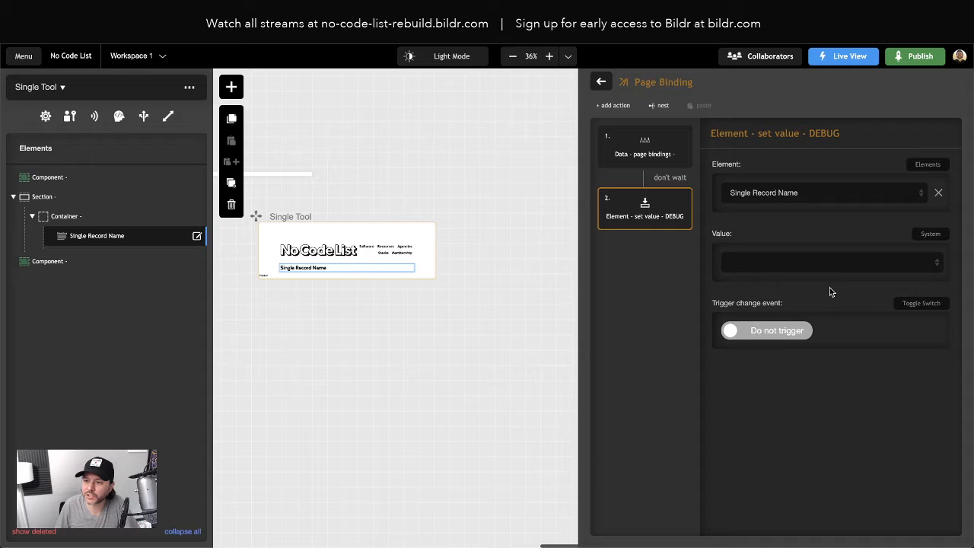
- Set the DEBUG action's value to a Request input of type Segment # with segment number 0
left_click(939, 236)
scroll(889, 370, "down", 3)
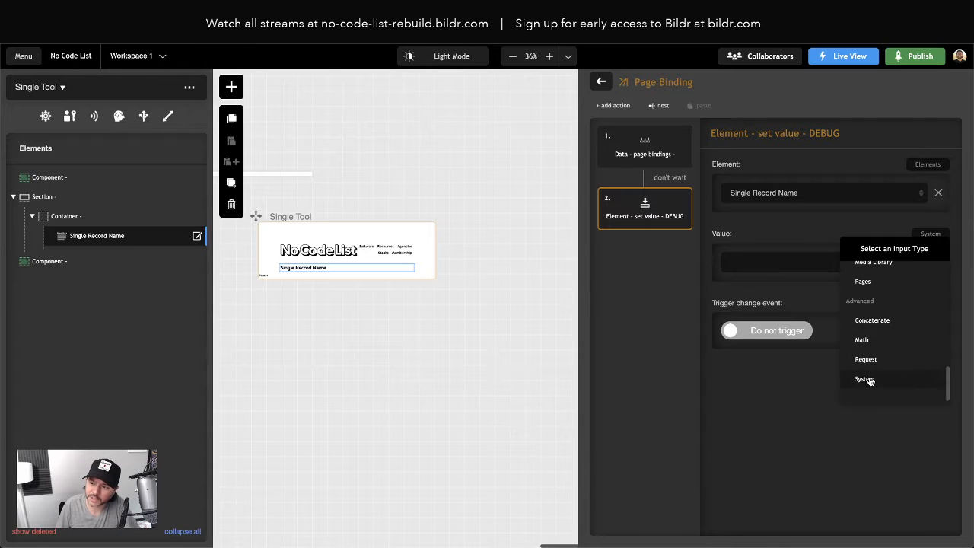
left_click(865, 359)
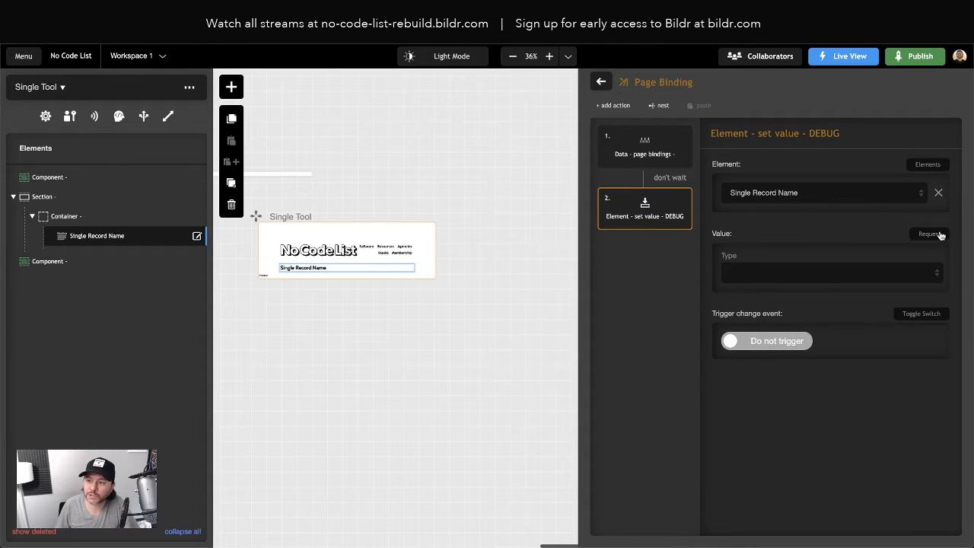
left_click(761, 272)
left_click(748, 285)
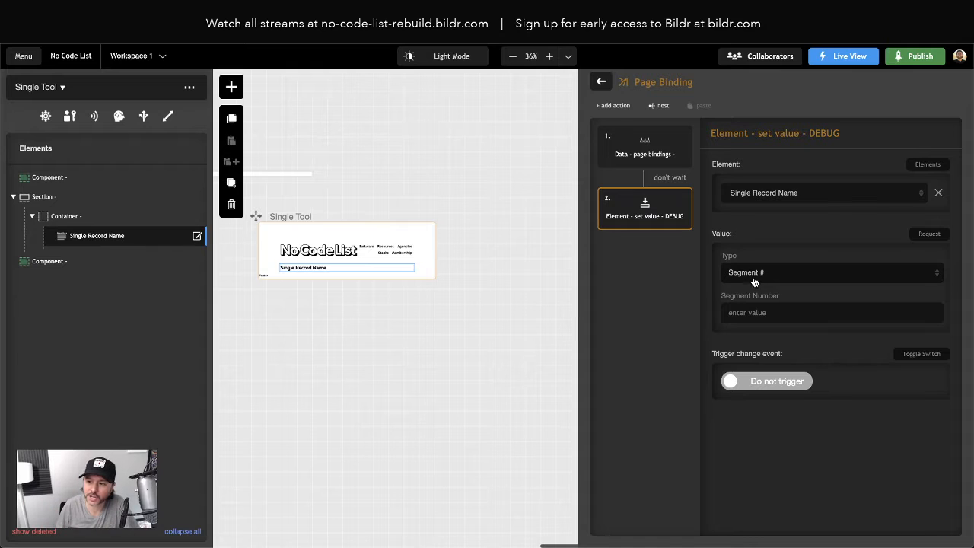
type("0")
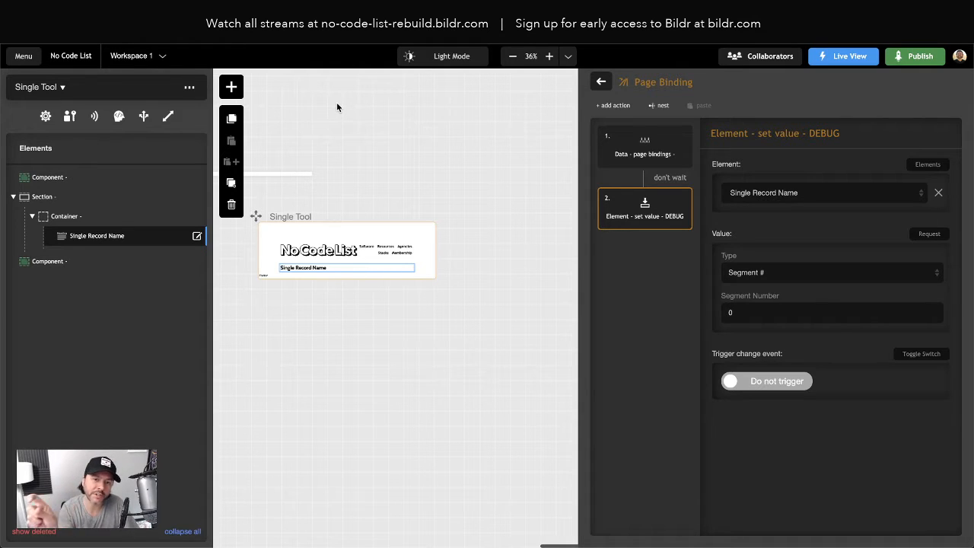
- Switch to the live page in the browser and load the tools route with asdf appended after /tools/
left_click(308, 17)
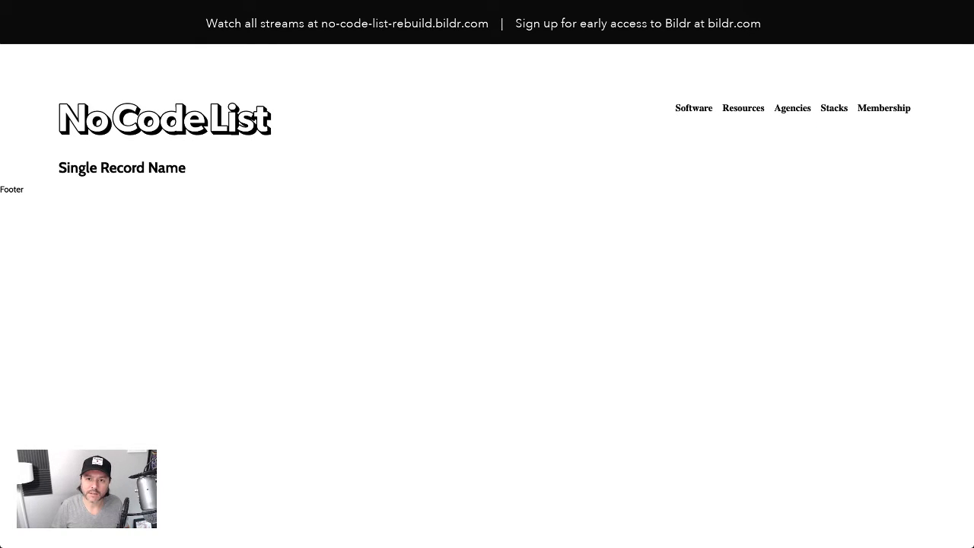
type("asdf")
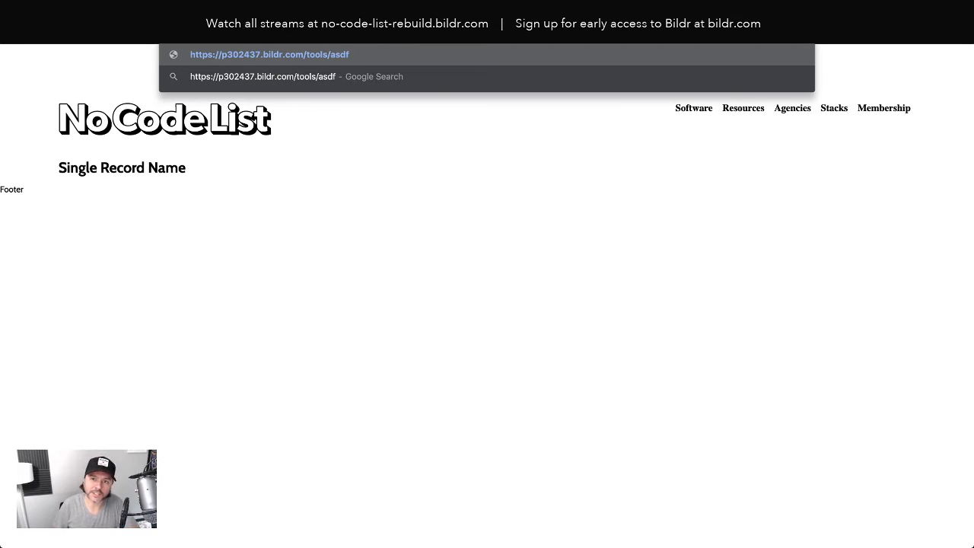
key("Return")
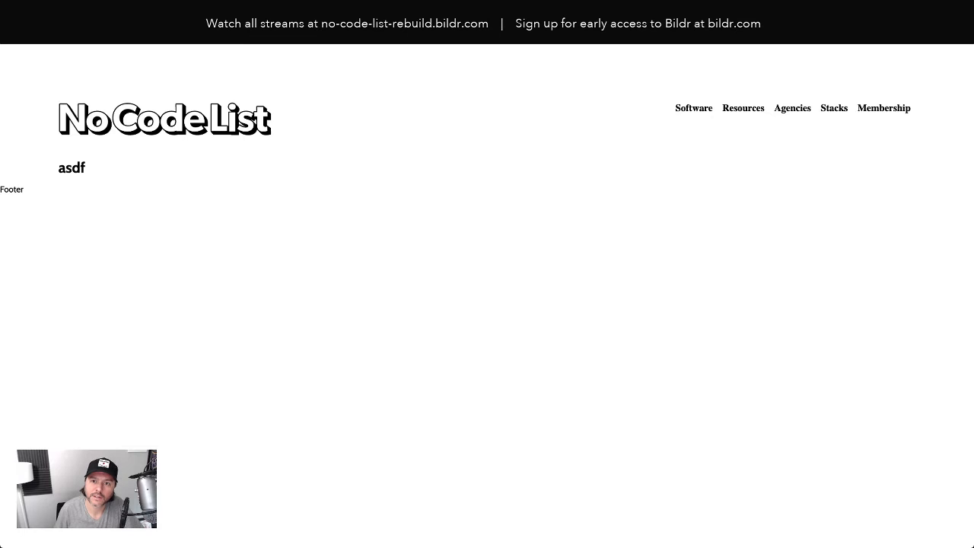
- Replace asdf in the page URL with Anythinbg, load it, and check the record heading
left_click_drag(300, 11, 301, 36)
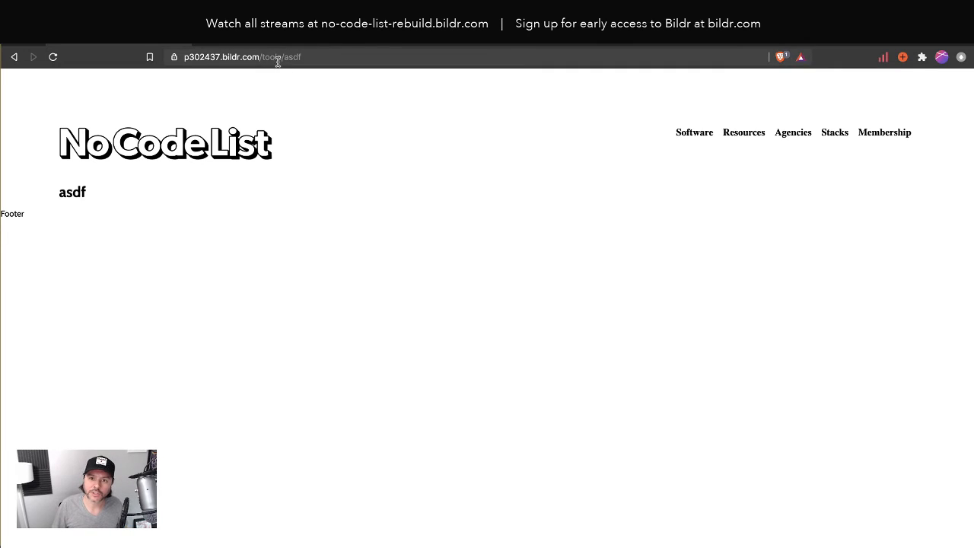
left_click_drag(263, 58, 373, 61)
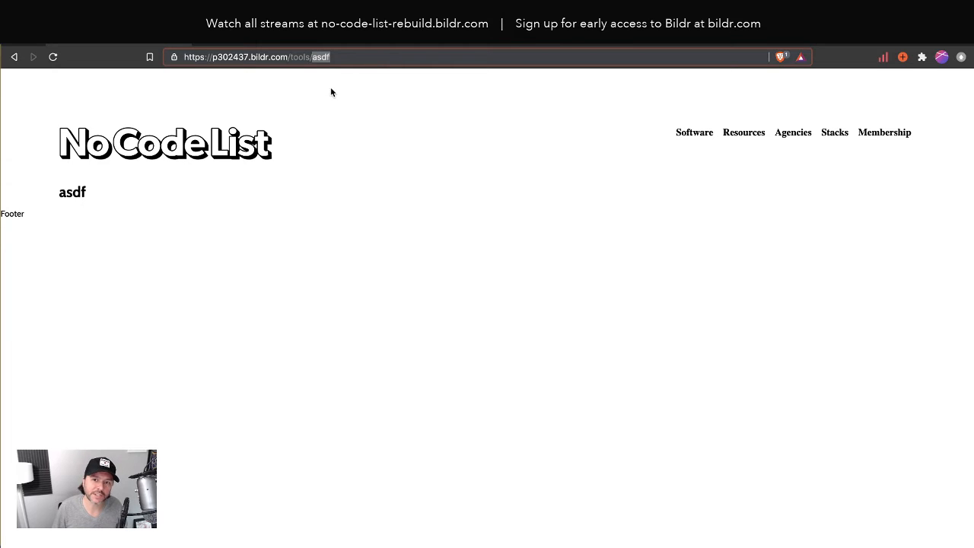
left_click(343, 58)
left_click_drag(311, 57, 356, 57)
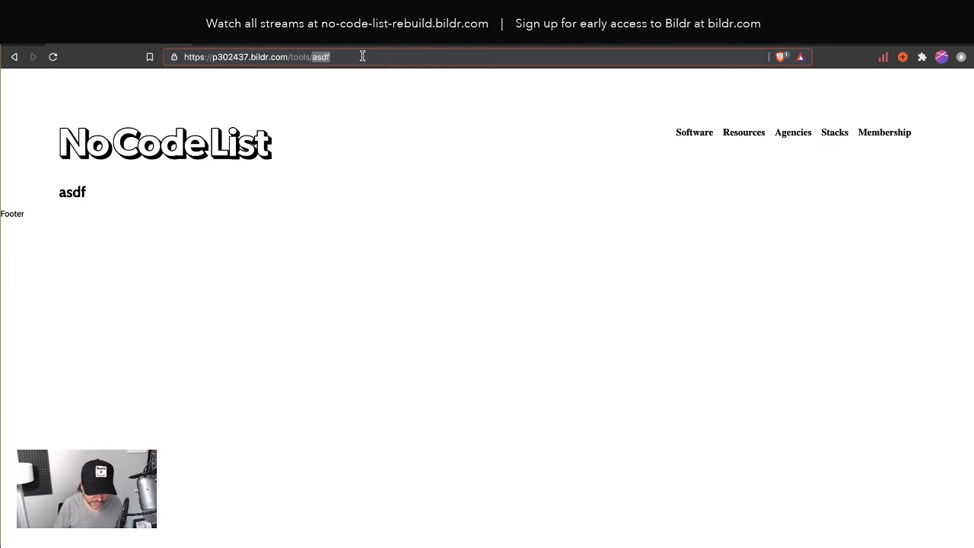
type("Anythinbg")
key("Return")
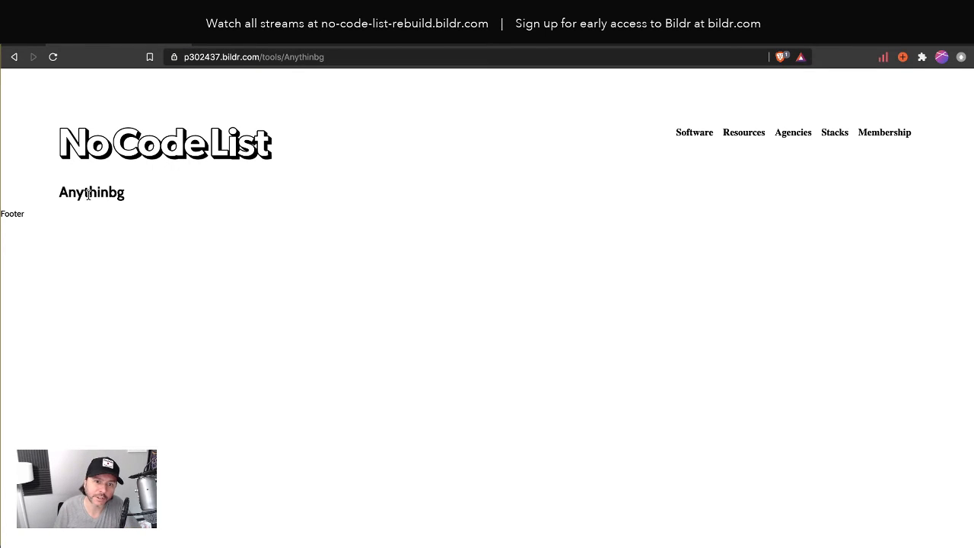
double_click(88, 195)
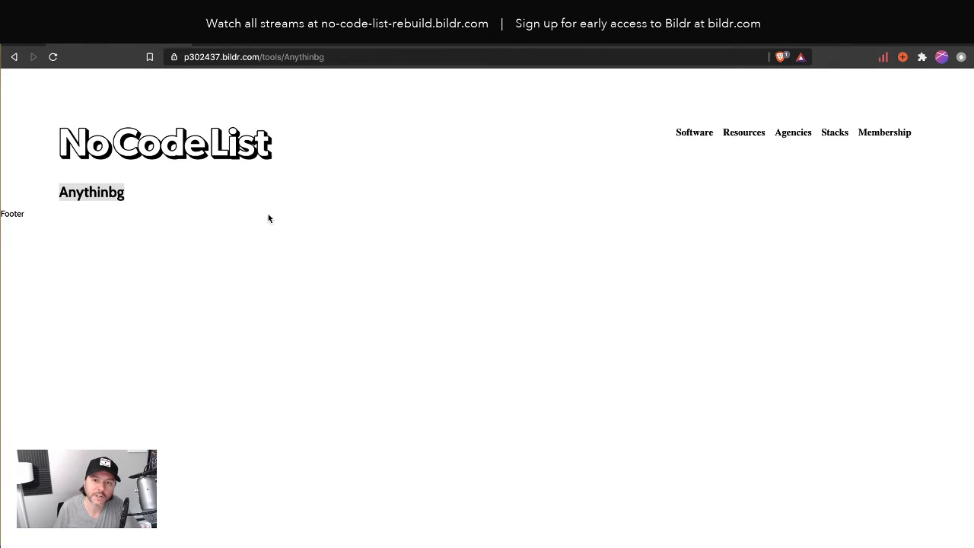
- Switch back to the Bildr studio and open the Home page's Get Airtable Data action group
key("ctrl+super+f")
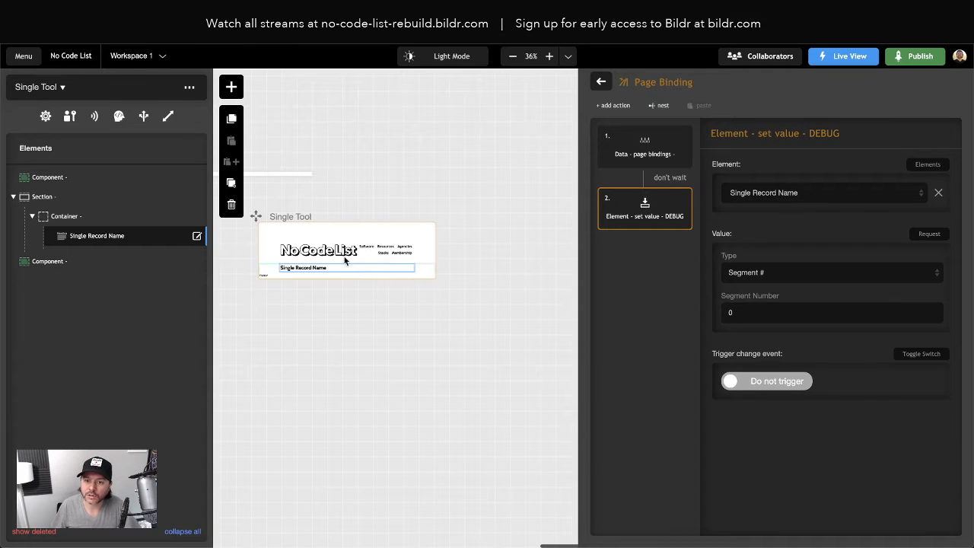
left_click(549, 57)
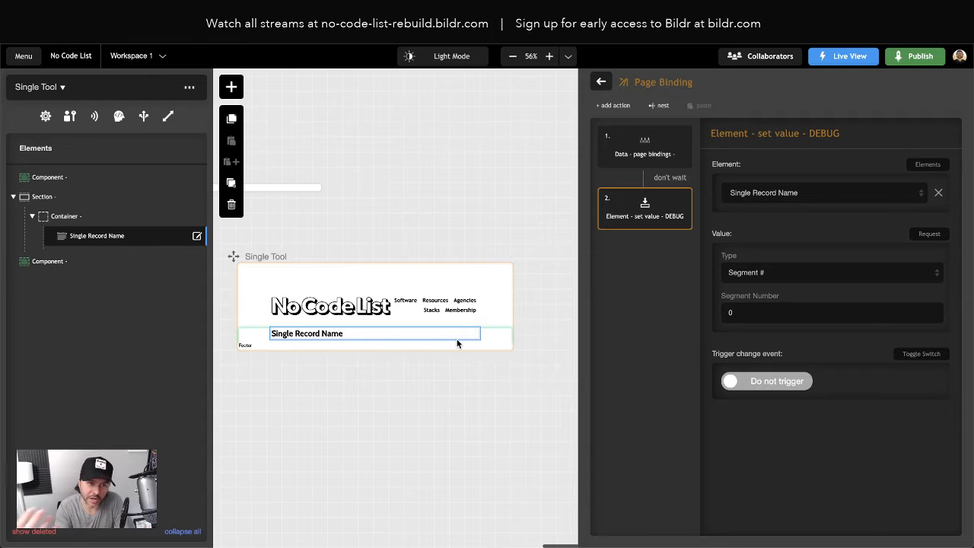
scroll(457, 344, "down", 1)
scroll(375, 313, "left", 8)
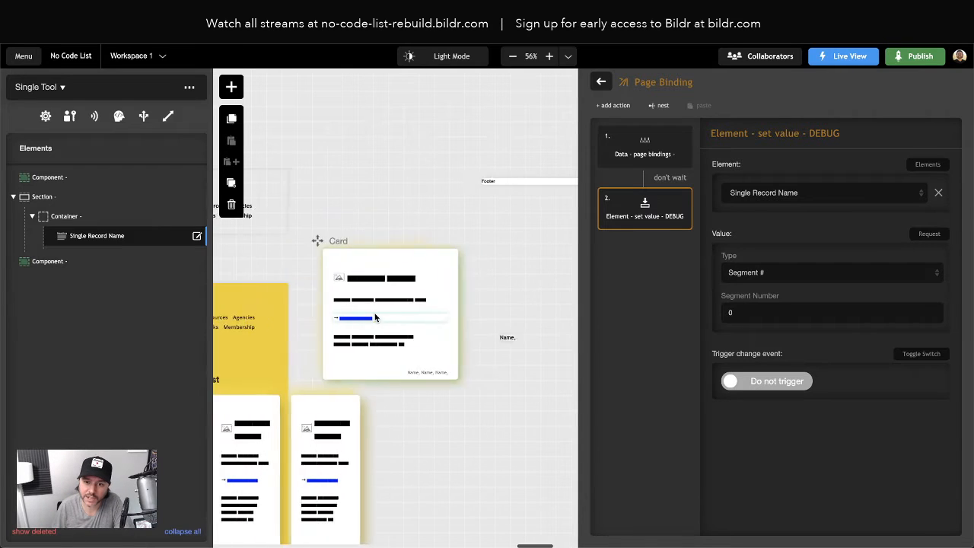
left_click(311, 453)
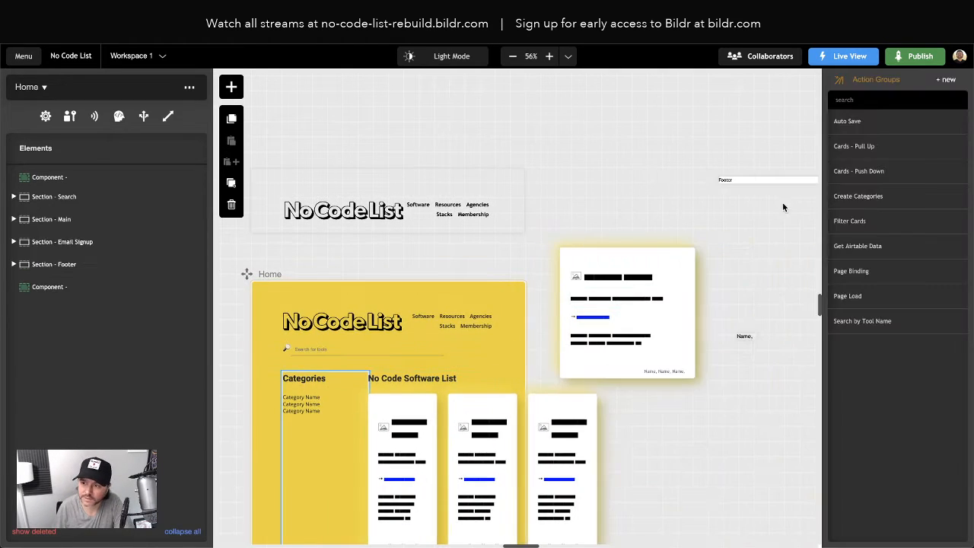
left_click(856, 247)
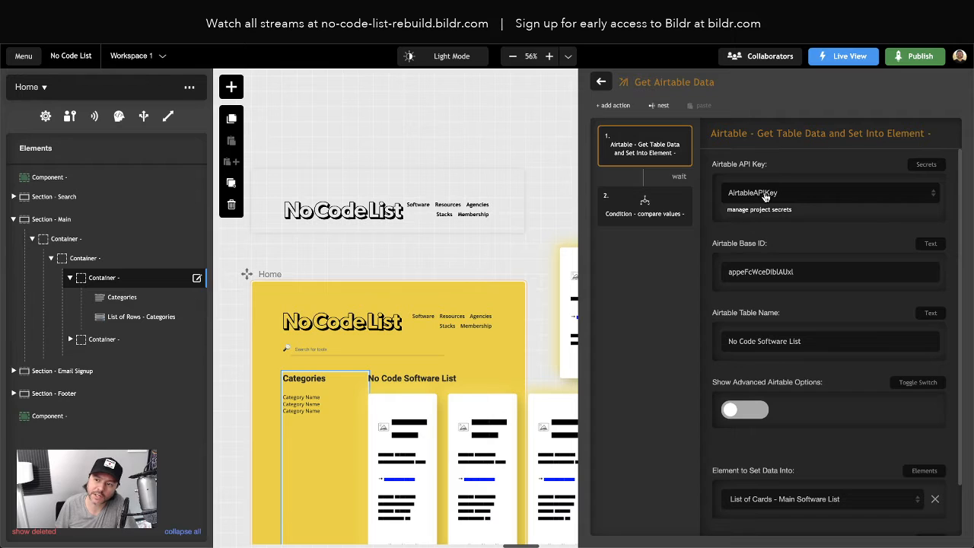
- Review the settings of the Airtable table data action, including its advanced Airtable options, and leave those options off
scroll(769, 239, "down", 1)
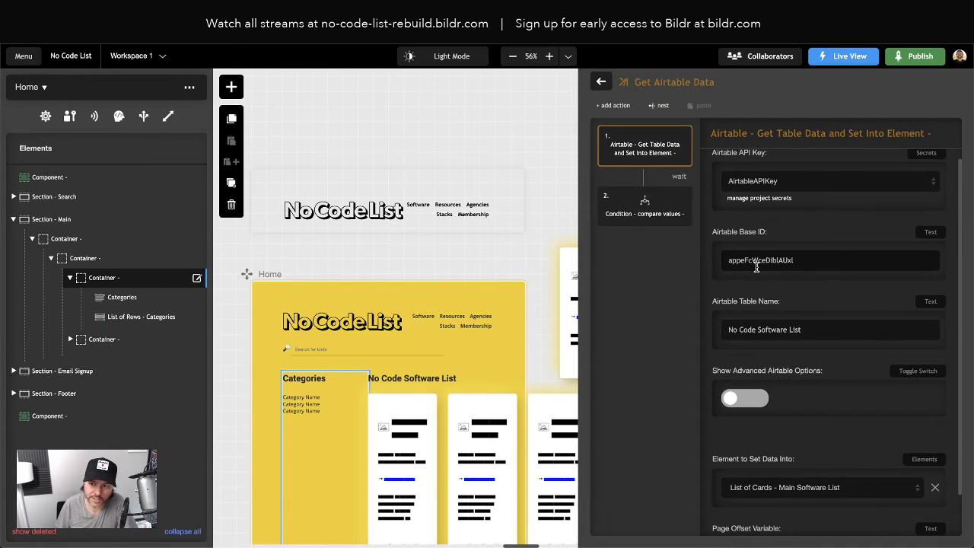
scroll(764, 335, "down", 2)
left_click(750, 354)
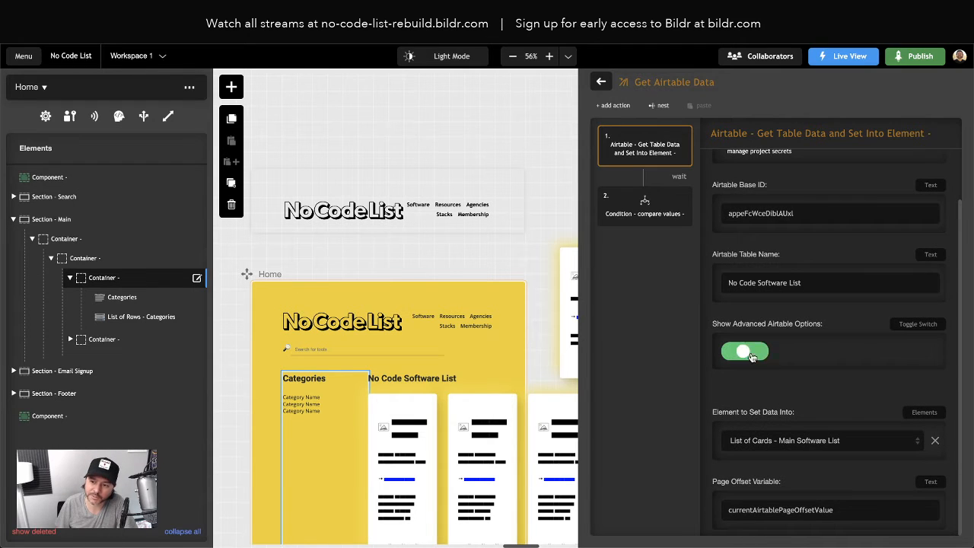
left_click(754, 218)
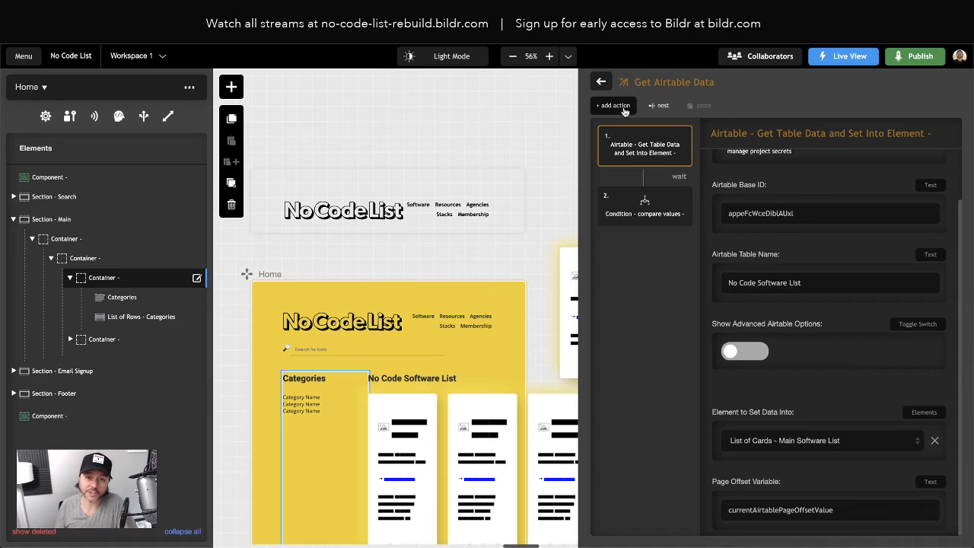
- Create a new action group named Get Airtable Single Record Data on the Single Tool page
scroll(409, 160, "right", 6)
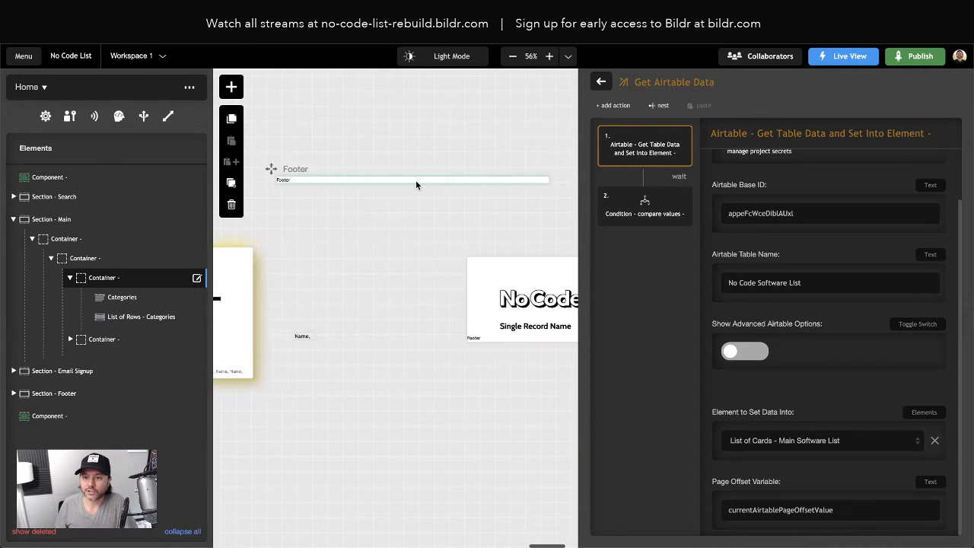
scroll(416, 183, "right", 3)
left_click(309, 272)
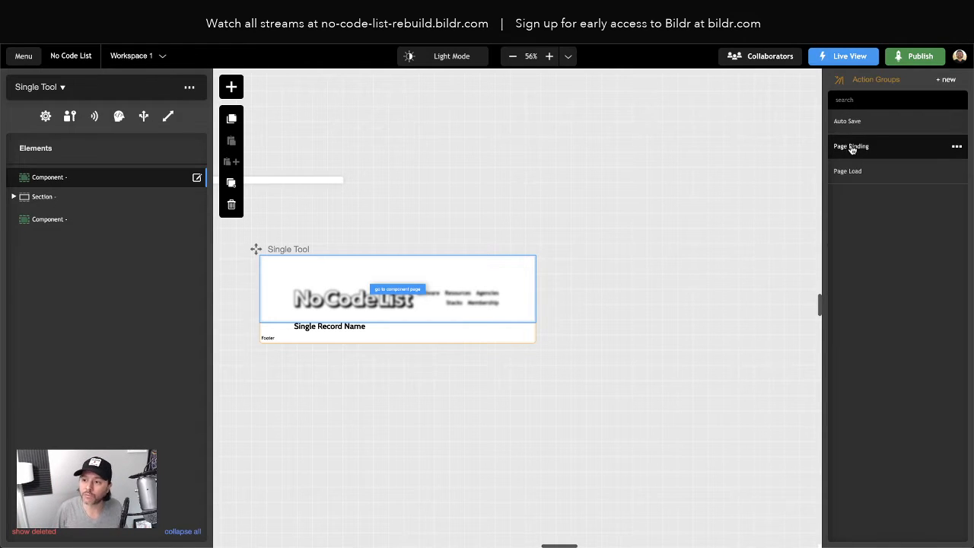
left_click(946, 80)
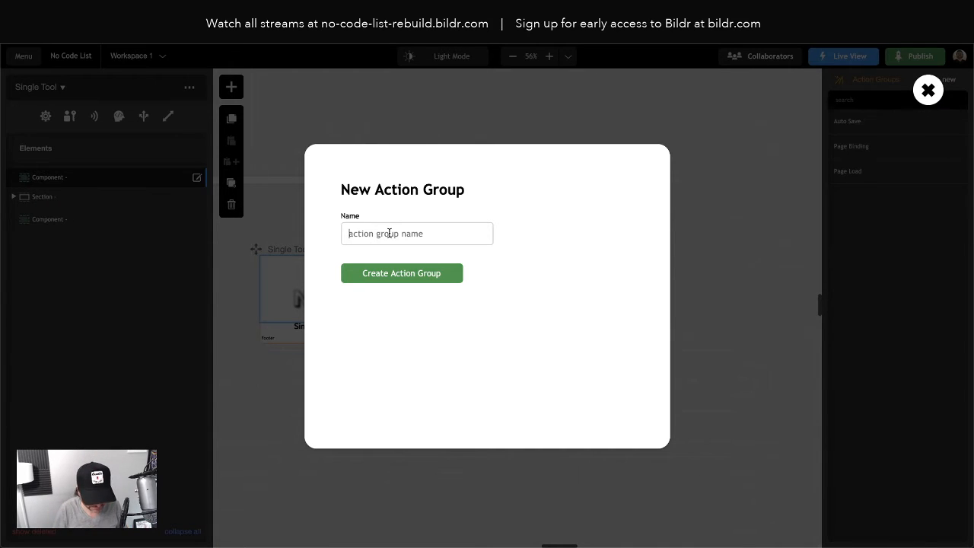
type("Get Single")
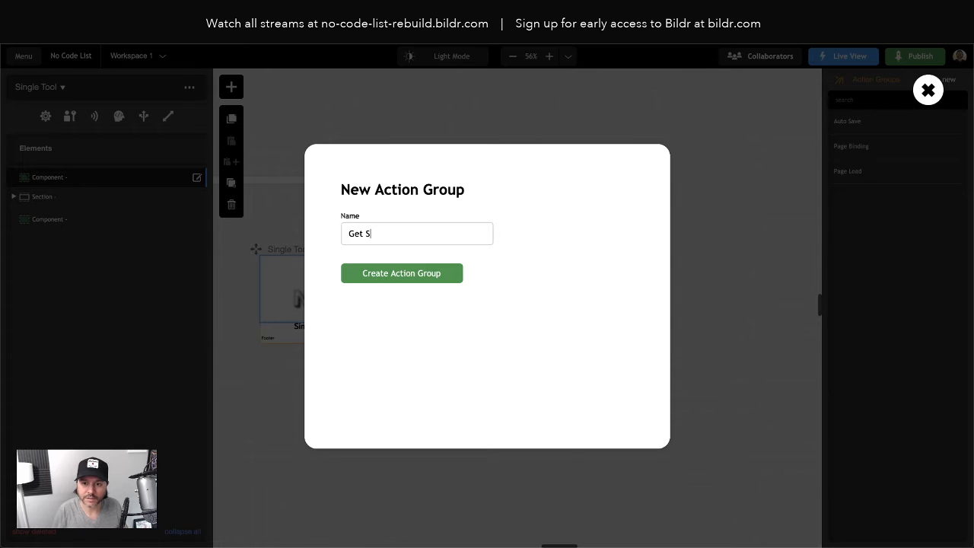
key("BackSpace")
key("BackSpace")
key("BackSpace")
key("BackSpace")
key("BackSpace")
key("BackSpace")
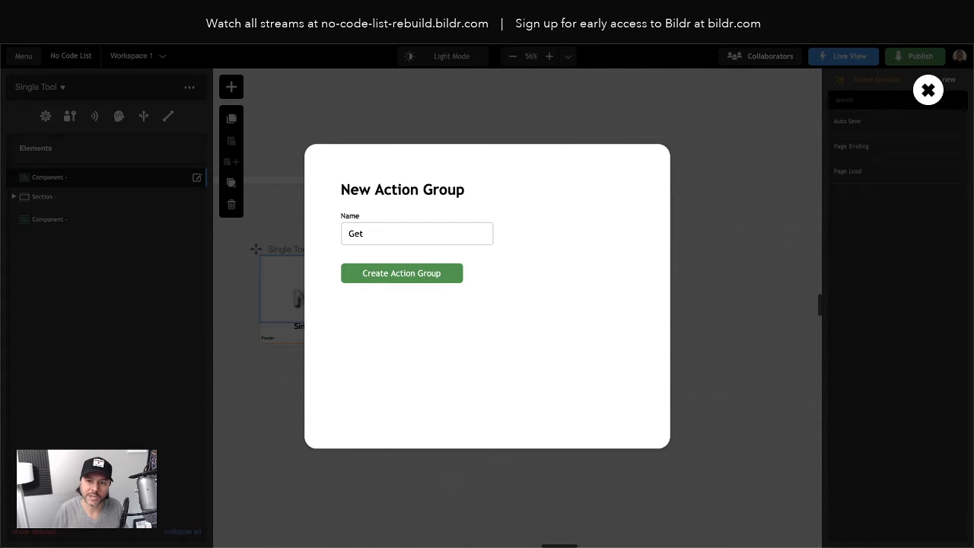
type("Airtable Single Record Data")
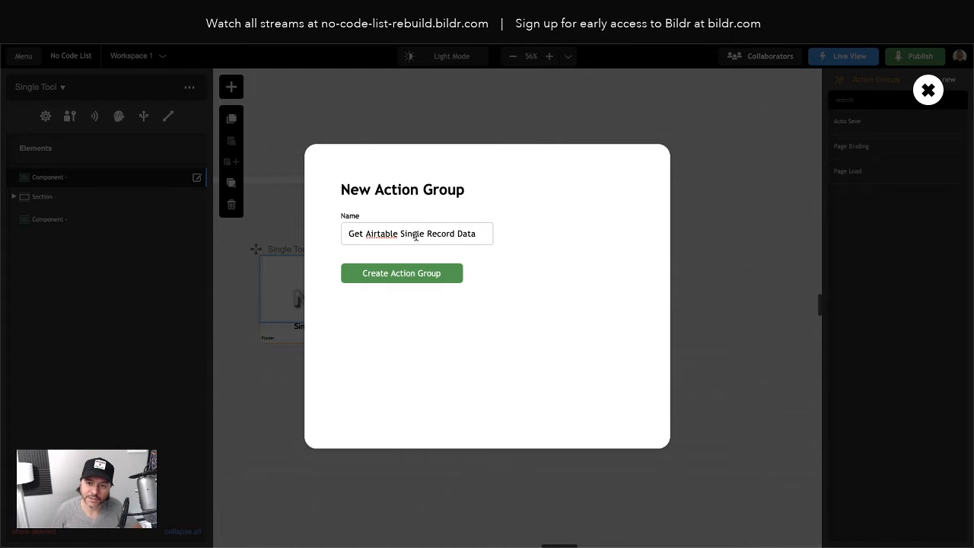
left_click(404, 275)
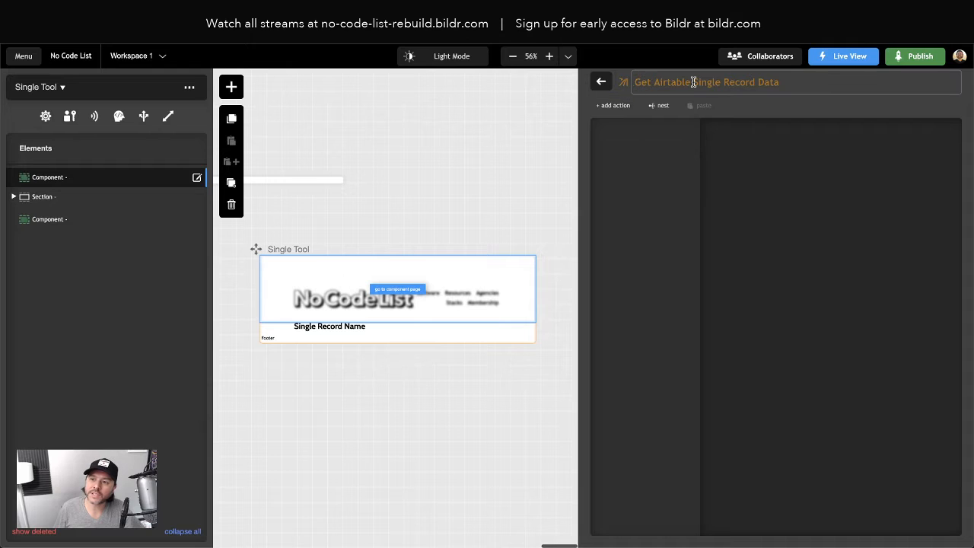
- Add the Airtable - Get Single Record Data and Set into a Variable action and choose AirtableAPIKey as its Airtable API key secret
left_click(617, 105)
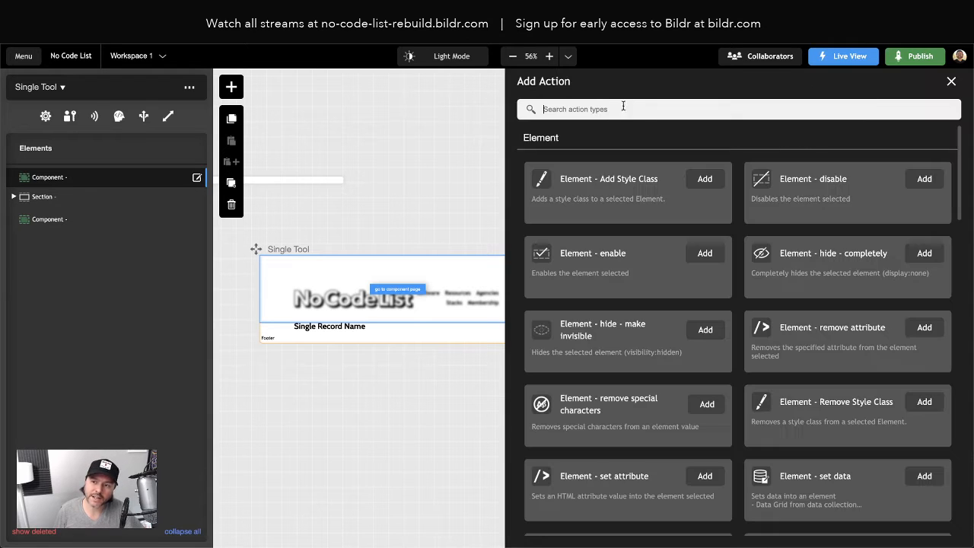
left_click(610, 109)
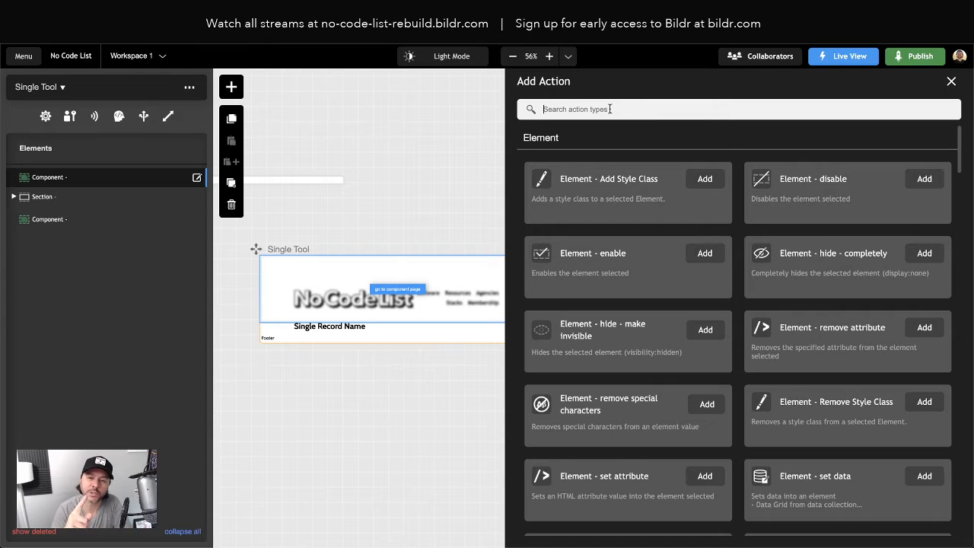
type("a")
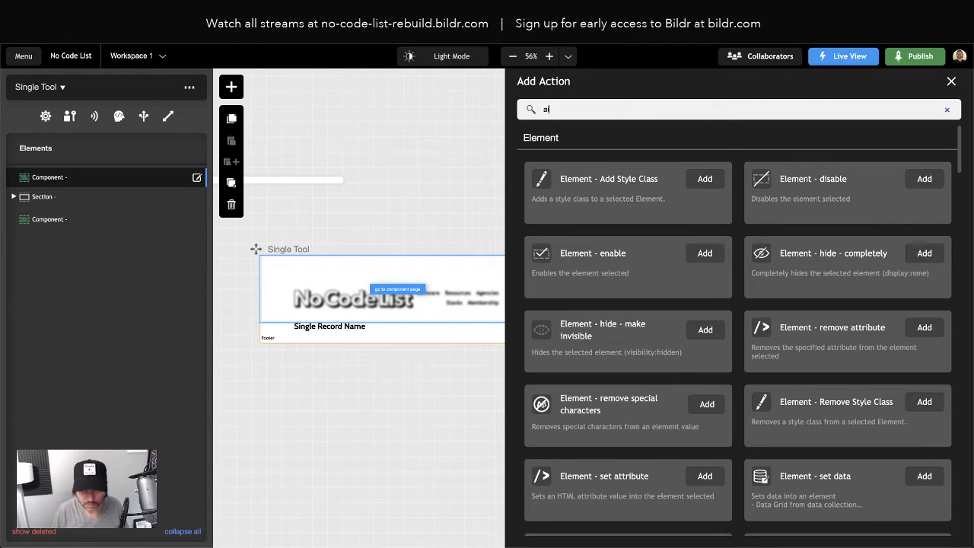
type("irtabl")
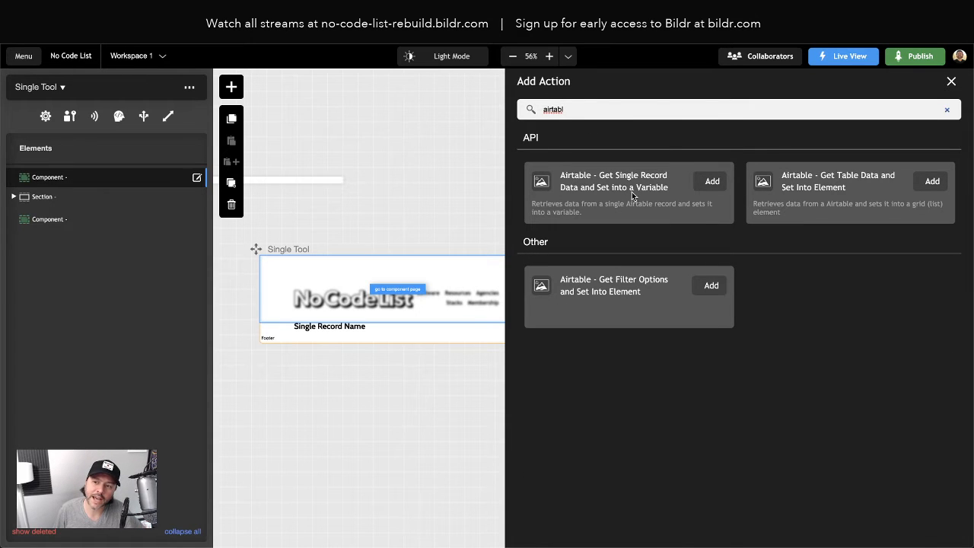
left_click(713, 182)
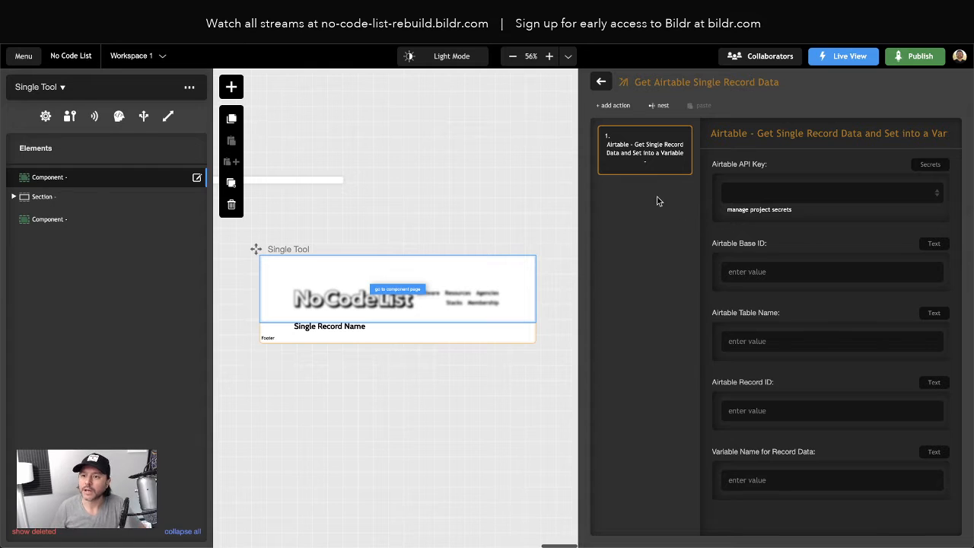
left_click(756, 196)
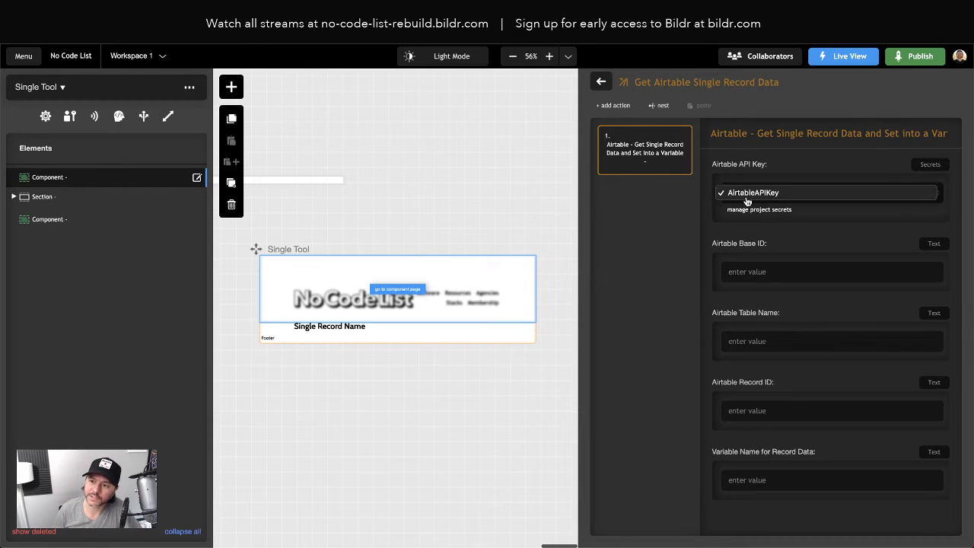
left_click(758, 195)
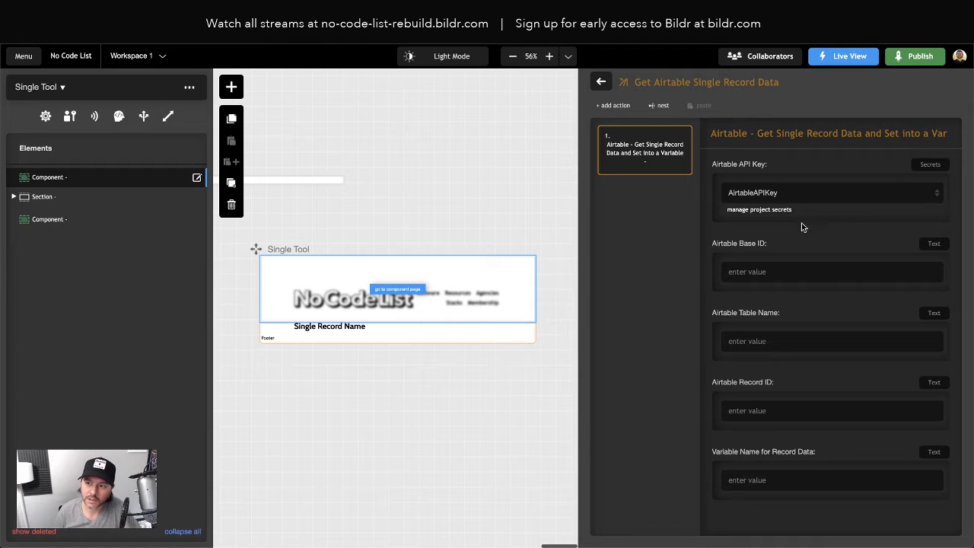
- Review the AirtableAPIKey entry in the project secrets without revealing its values, and return to the single-record action
left_click(741, 213)
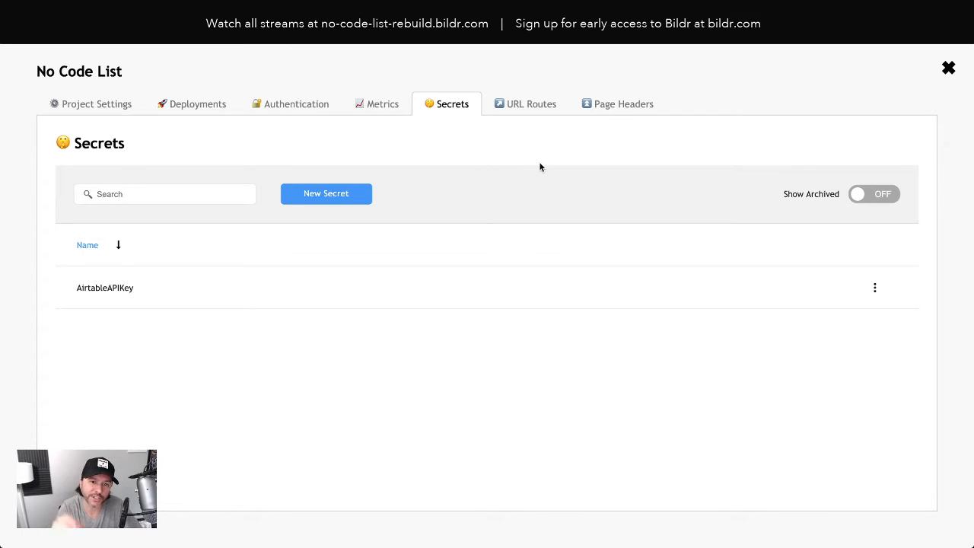
left_click(112, 288)
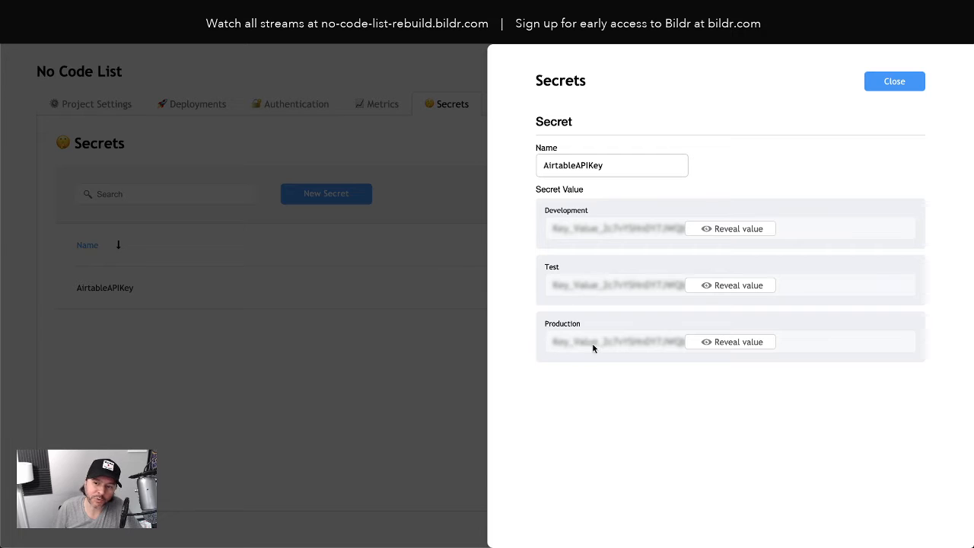
double_click(577, 164)
left_click(517, 173)
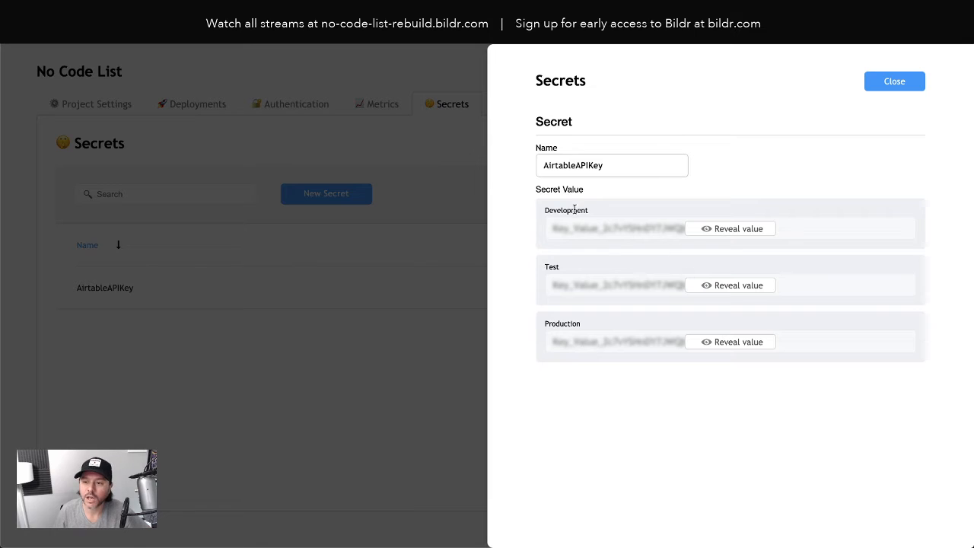
left_click(887, 83)
left_click(951, 68)
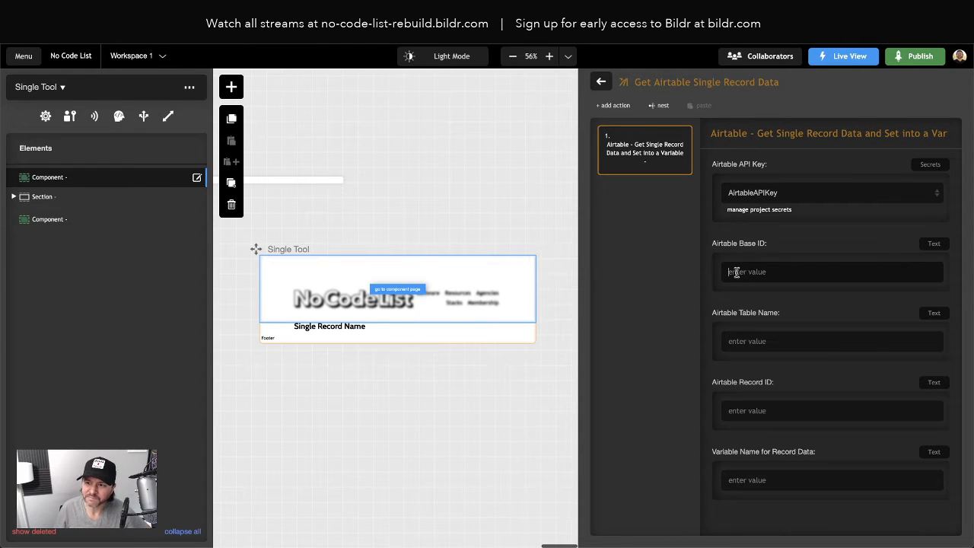
- Copy the Airtable base ID and table name from the Home page's Get Airtable Data action
scroll(292, 234, "left", 10)
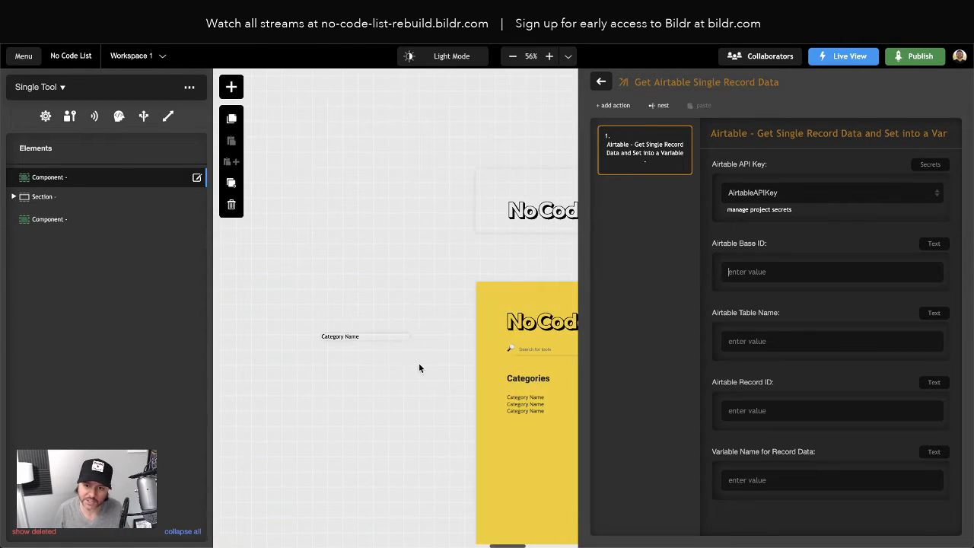
scroll(423, 365, "right", 2)
scroll(423, 366, "right", 2)
left_click(392, 350)
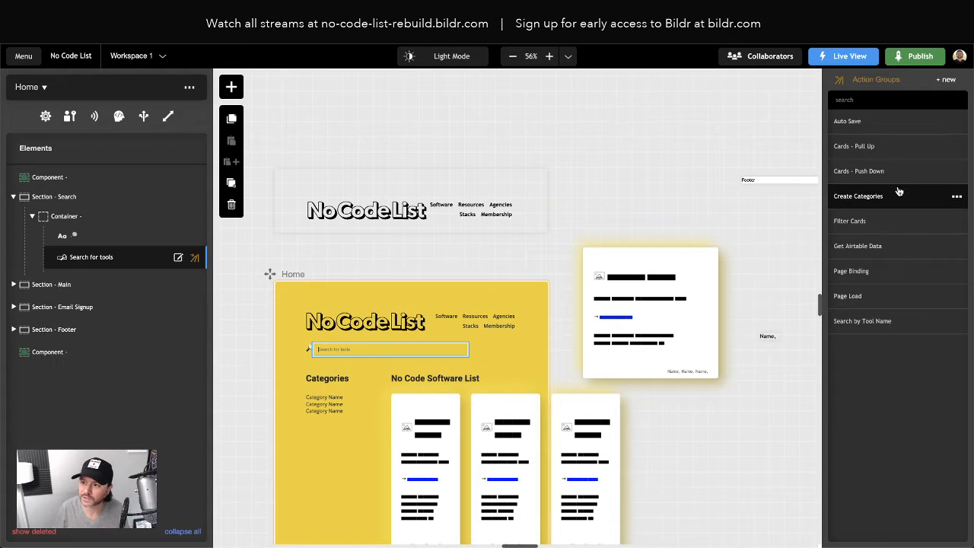
left_click(872, 252)
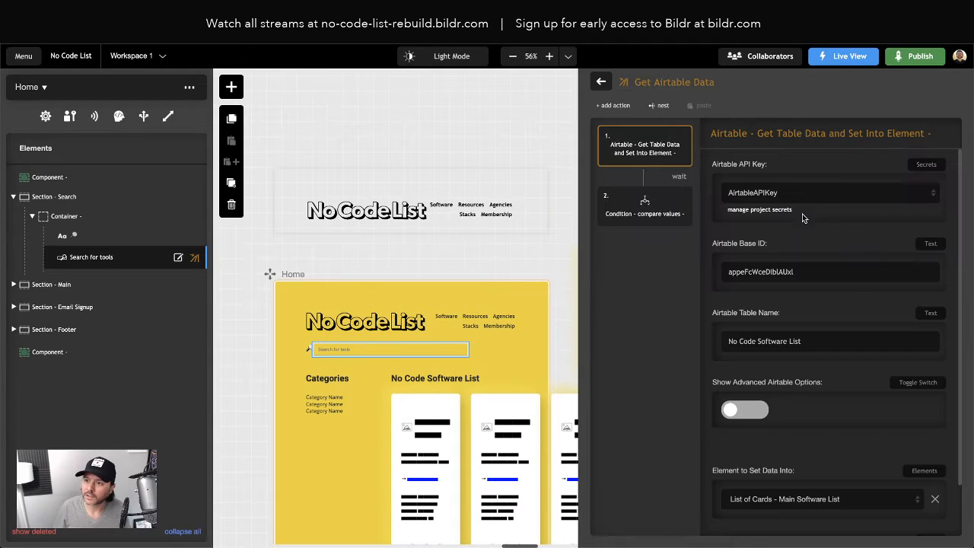
double_click(765, 271)
double_click(766, 342)
key("ctrl+c")
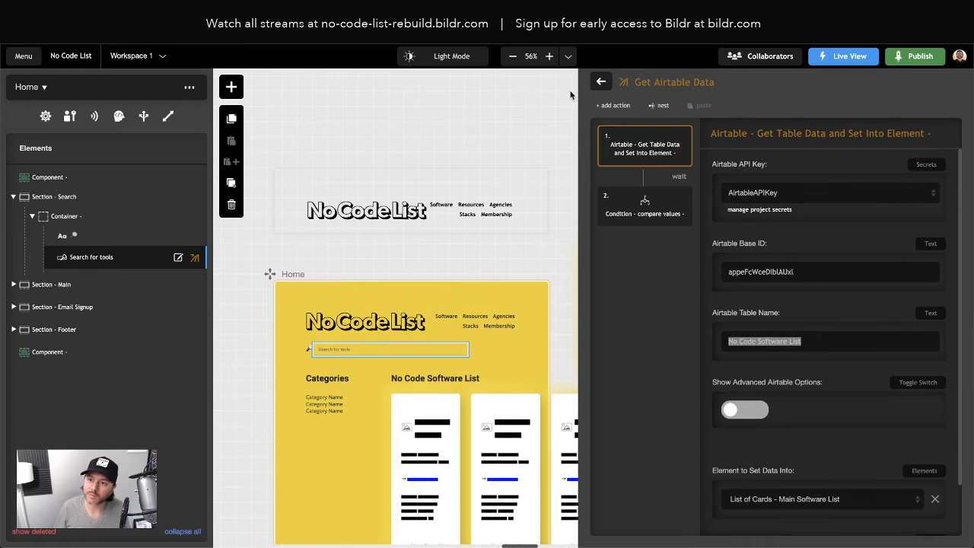
- In the Single Tool page's Airtable record action, set the table name to No Code Software List and paste the copied base ID
left_click(602, 81)
scroll(550, 218, "right", 5)
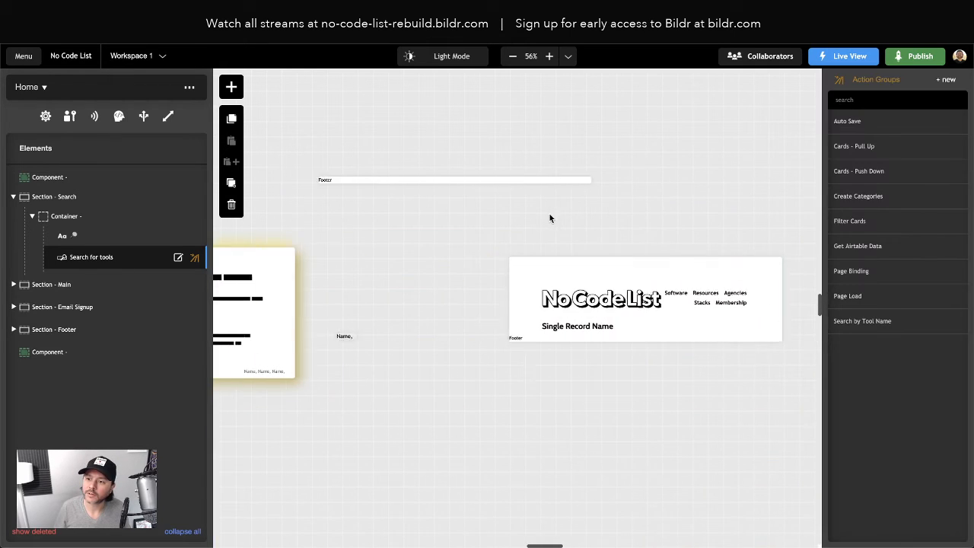
left_click(554, 300)
left_click(881, 152)
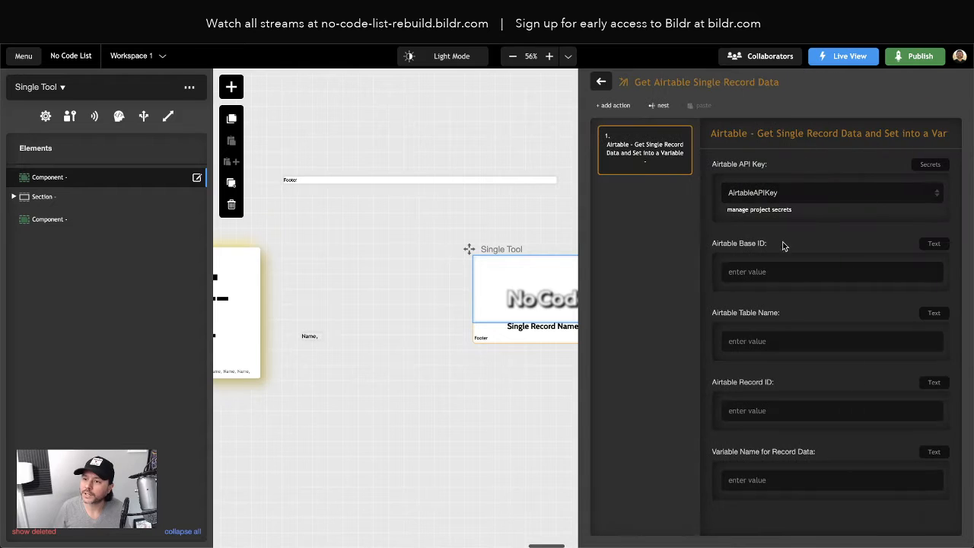
left_click(753, 344)
key("ctrl+v")
left_click(759, 273)
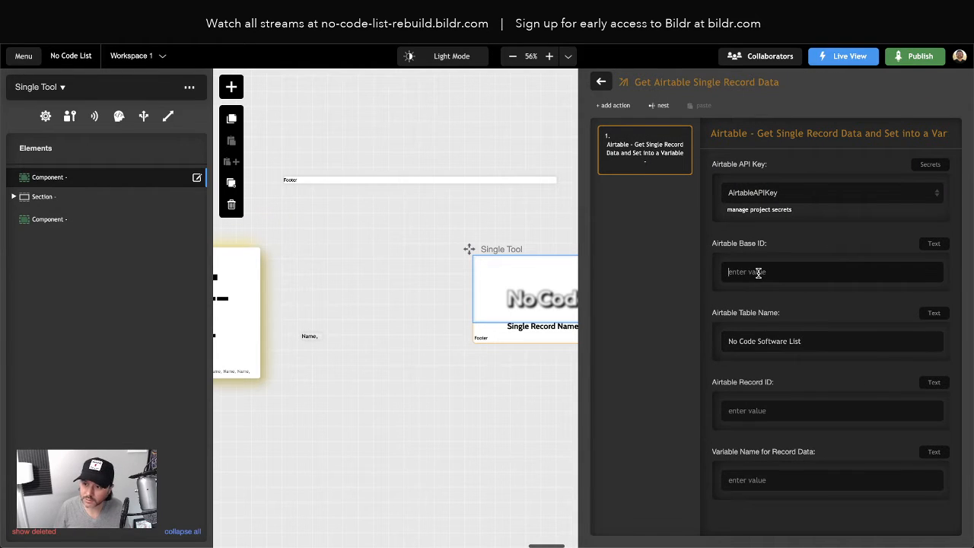
key("super+shift+v")
key("Down")
key("Return")
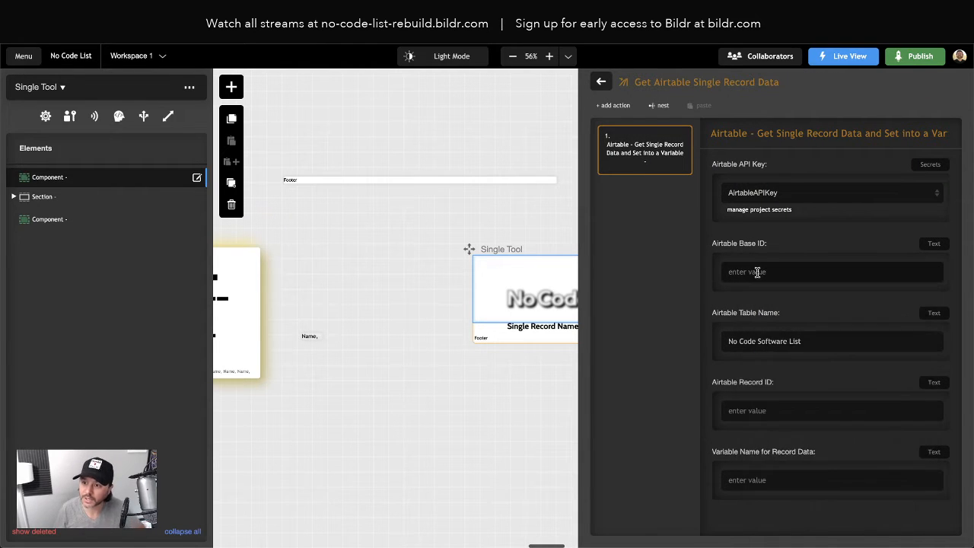
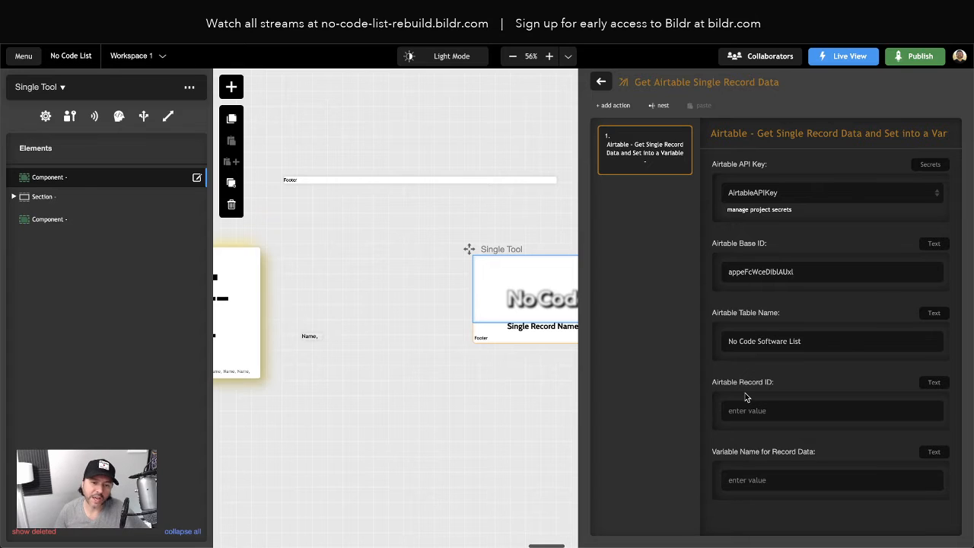
- Check which input types the Airtable Record ID setting offers
left_click(933, 383)
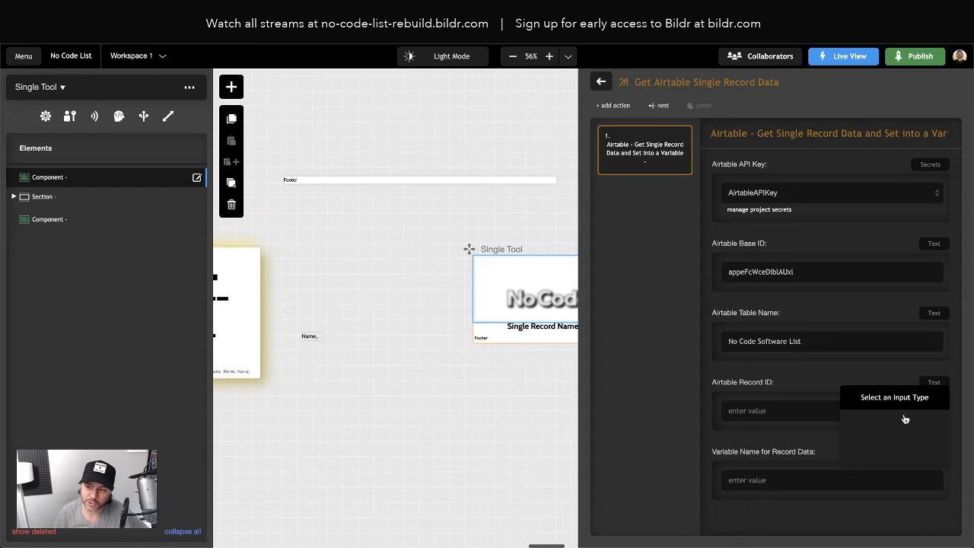
left_click(888, 376)
left_click(937, 385)
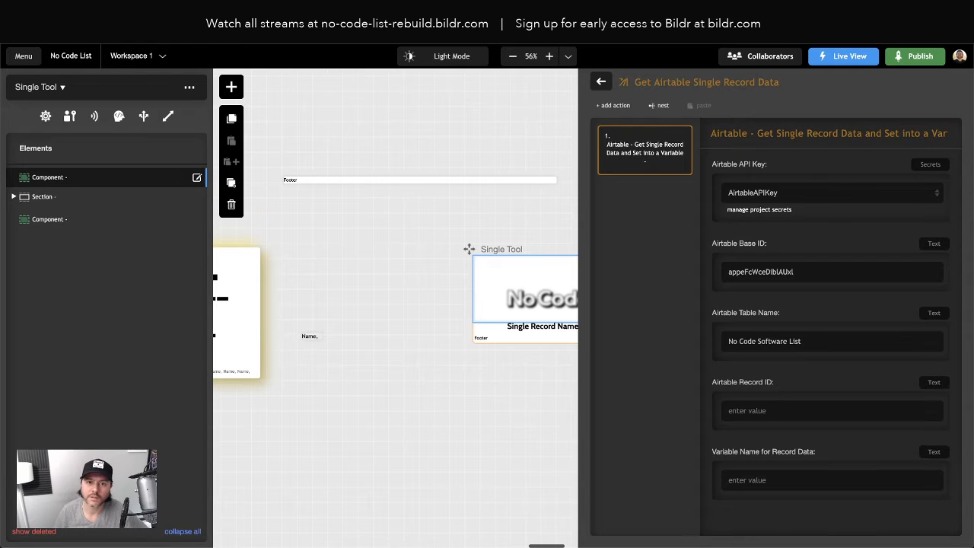
- Find the Airtable - Get Single Record Data and Set into a Variable action type in the Dev Library and open its Airtable Record ID argument
left_click(21, 56)
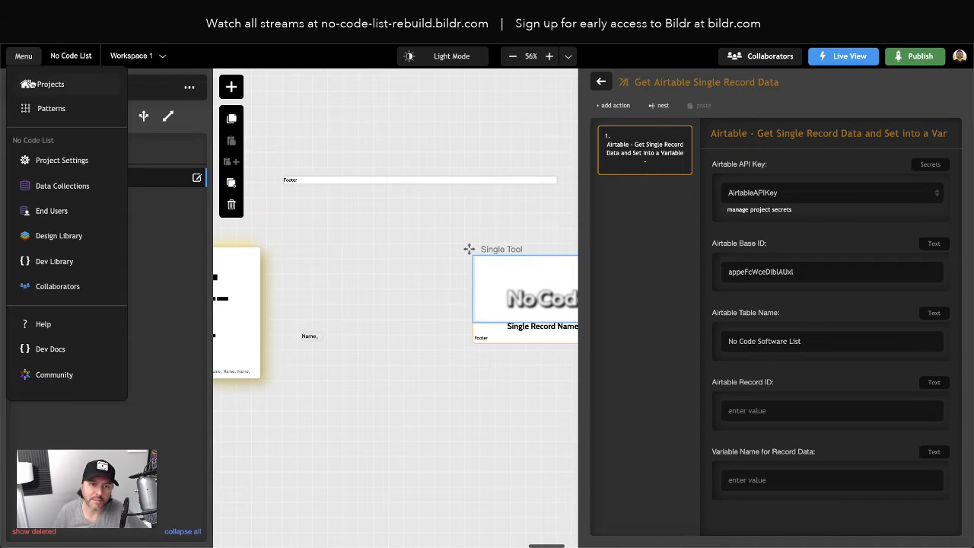
left_click(55, 262)
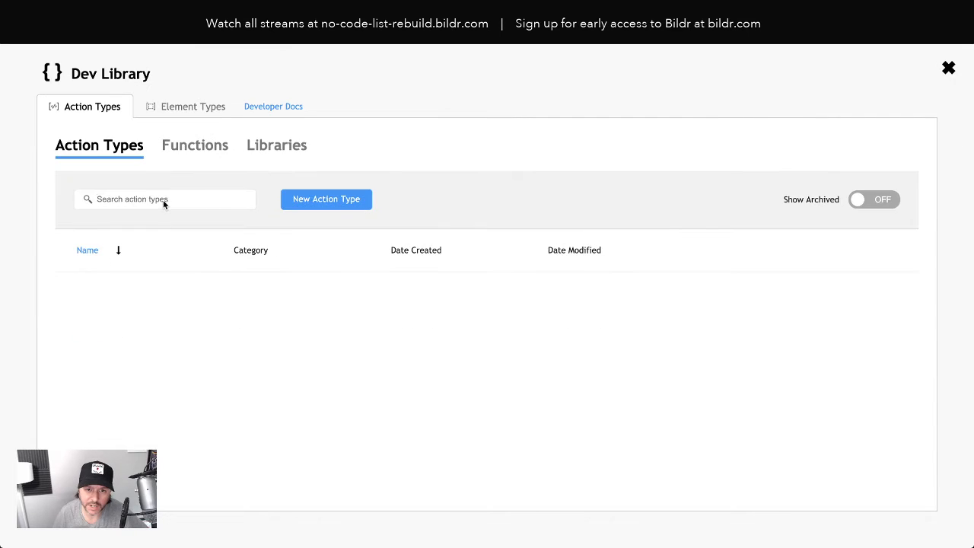
left_click(129, 199)
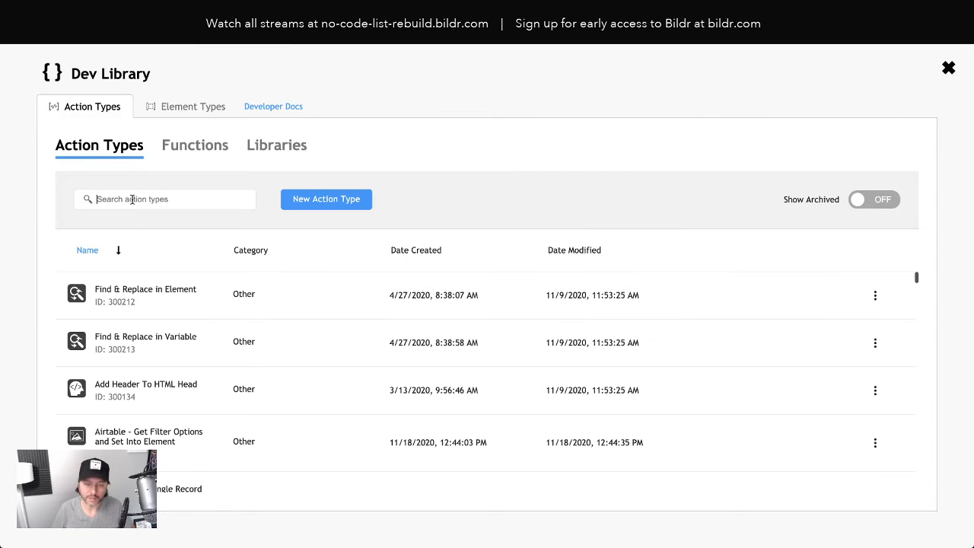
type("airtable")
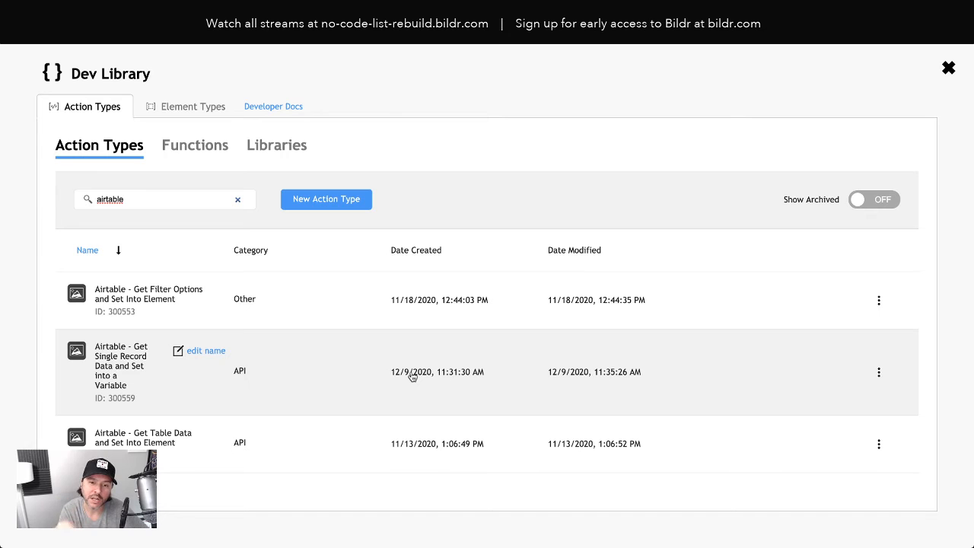
left_click(294, 390)
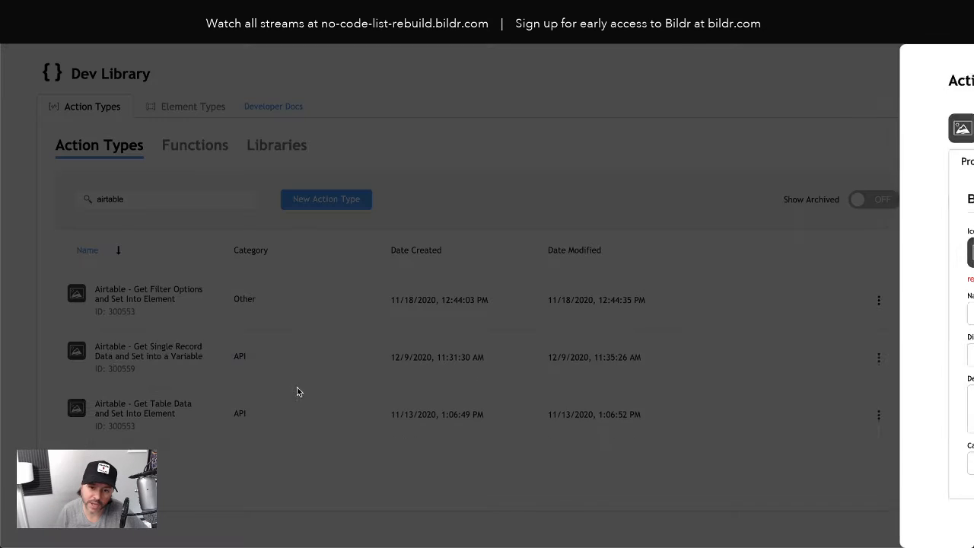
scroll(631, 355, "down", 10)
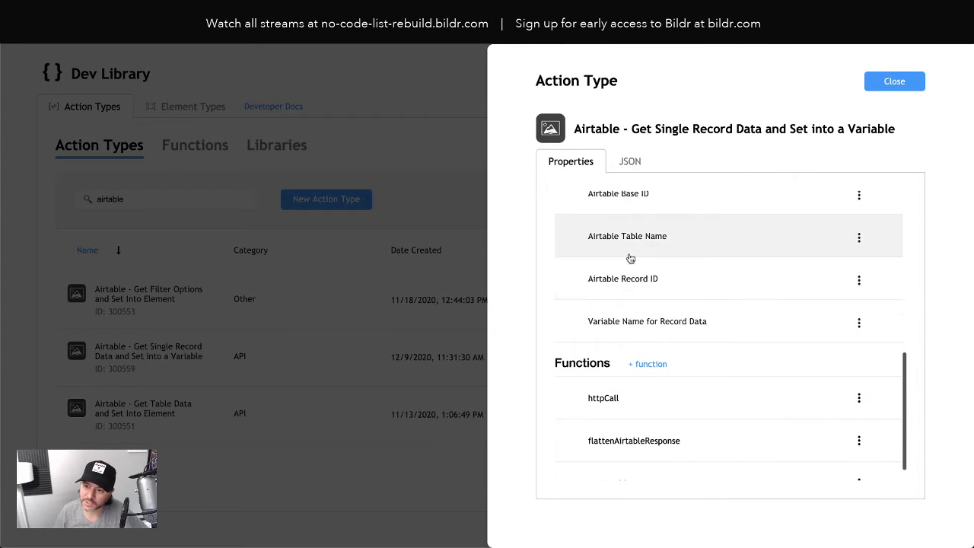
left_click(657, 287)
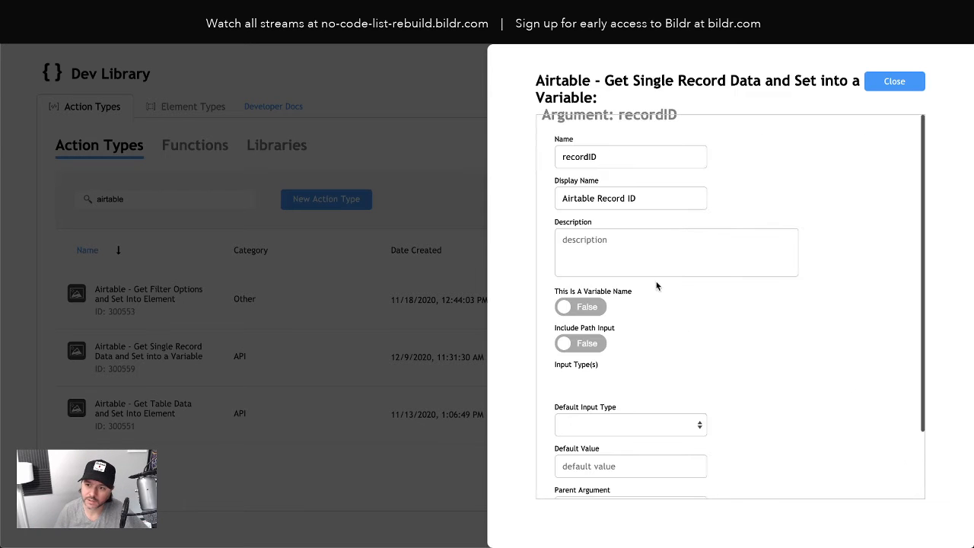
- Enable Text, From Element Value, From Variable, Data Collection and Current Record Field Value as input types for the Airtable Record ID argument
scroll(673, 355, "down", 6)
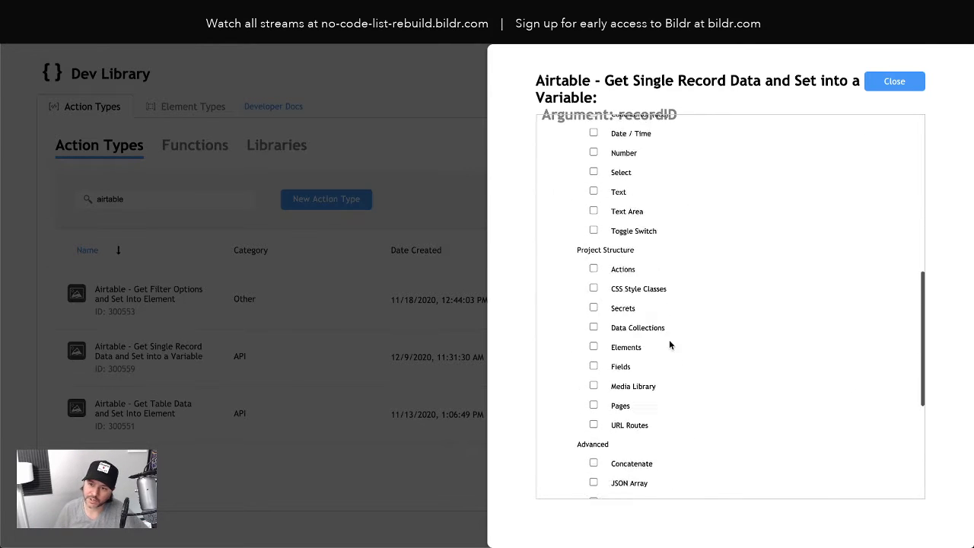
scroll(614, 219, "up", 3)
scroll(618, 244, "up", 1)
scroll(660, 420, "down", 5)
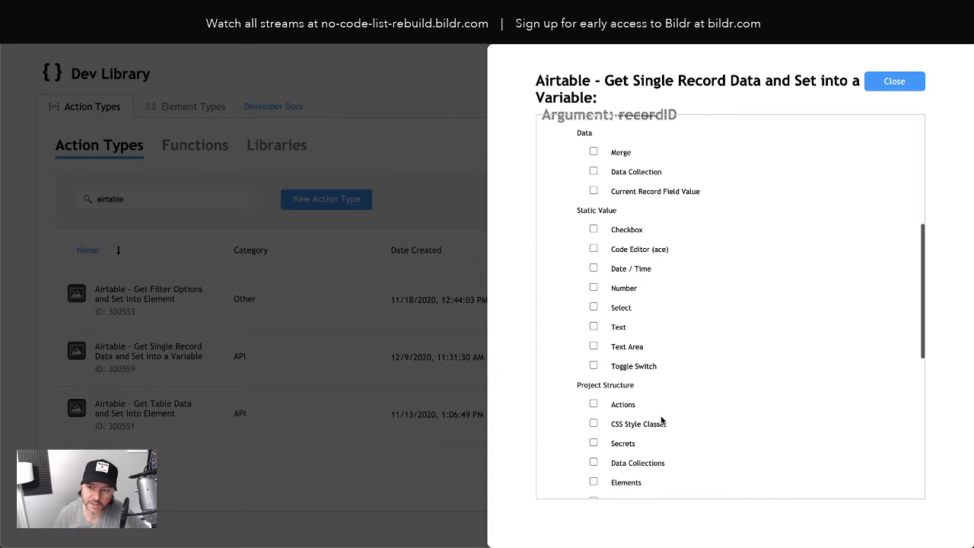
scroll(660, 412, "down", 2)
scroll(661, 412, "up", 5)
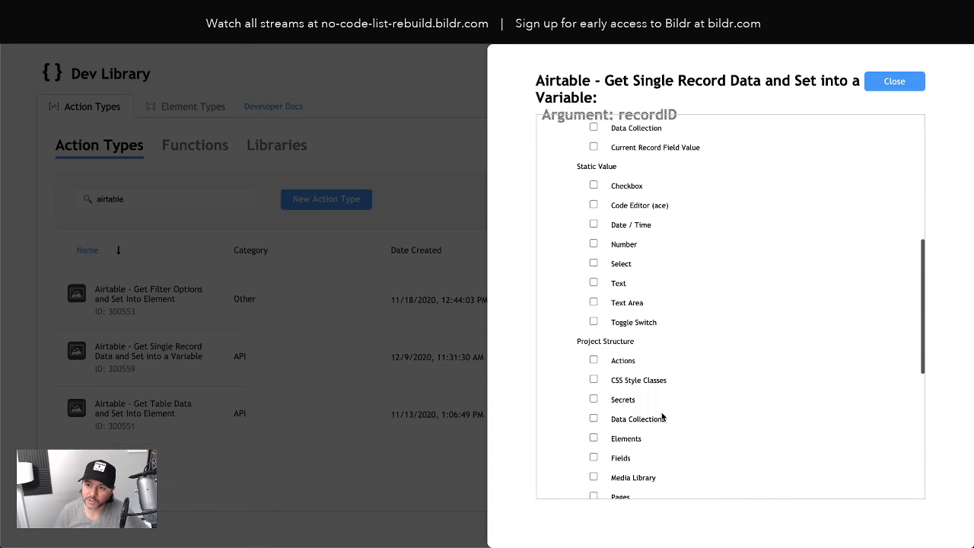
left_click(594, 283)
scroll(653, 291, "up", 2)
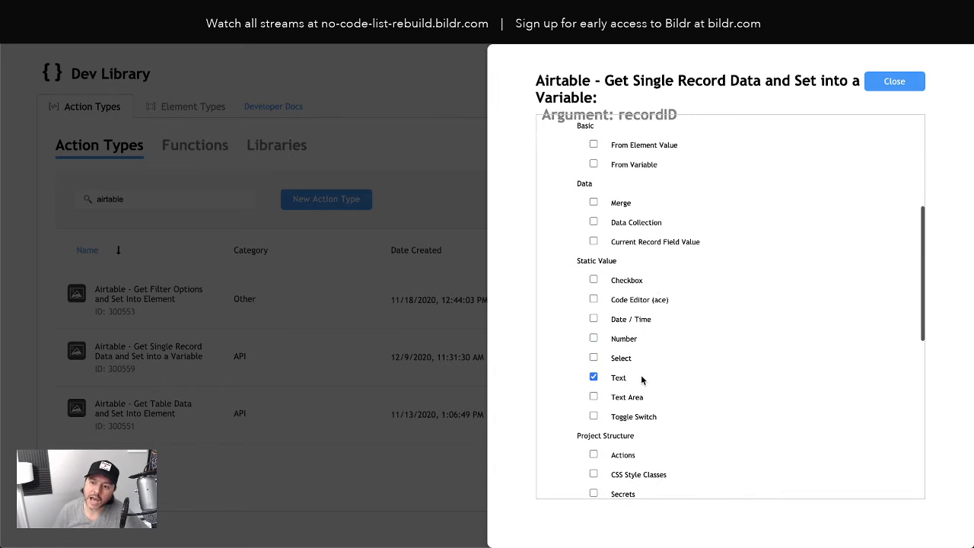
scroll(641, 378, "up", 1)
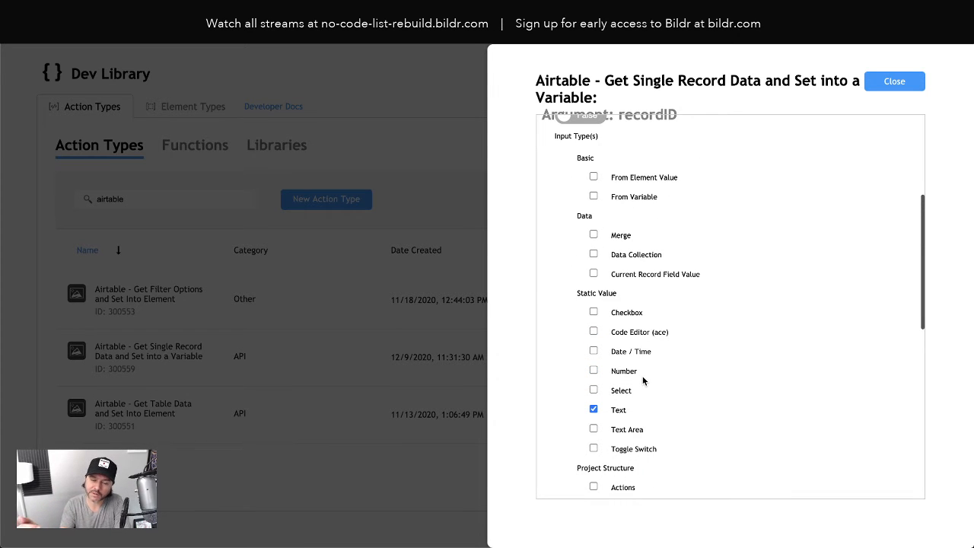
left_click(594, 177)
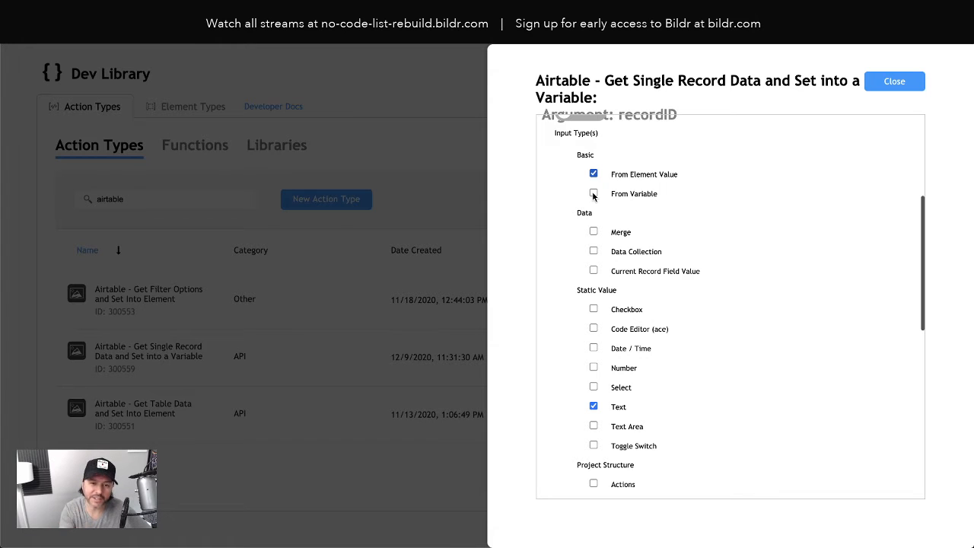
scroll(593, 197, "up", 1)
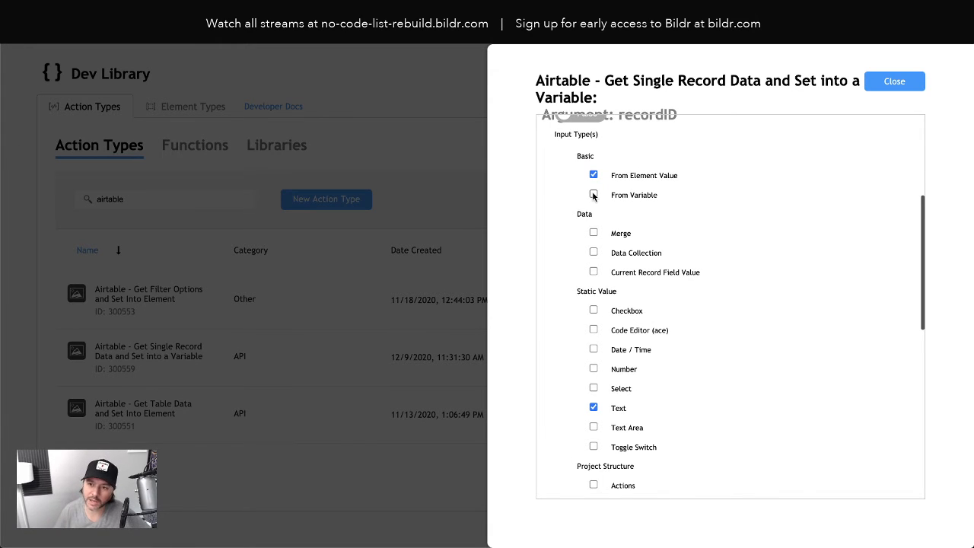
left_click(594, 195)
left_click(594, 252)
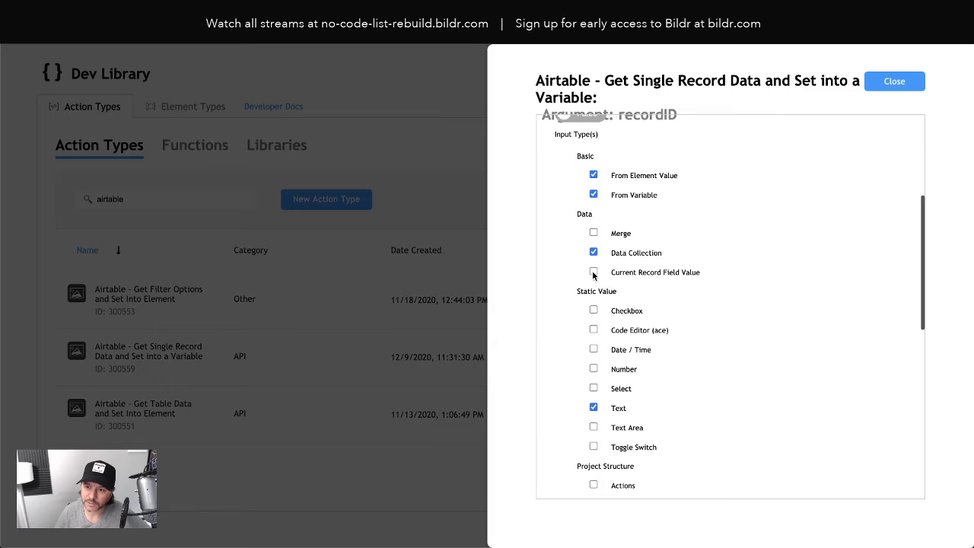
left_click(594, 272)
- Enable the Request and System input types for Airtable Record ID, set its default input type to Text, and close the argument
scroll(689, 350, "down", 6)
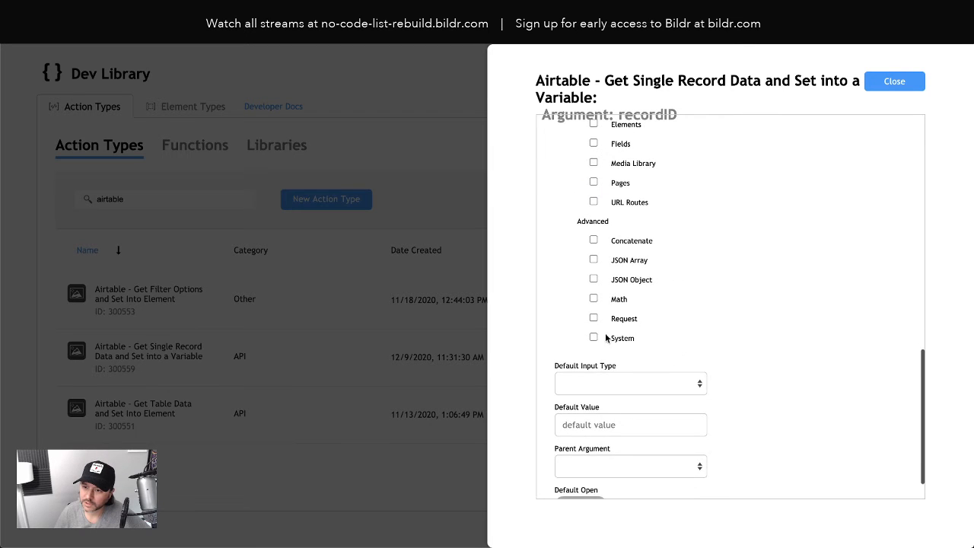
scroll(607, 337, "down", 1)
left_click(594, 280)
left_click(594, 300)
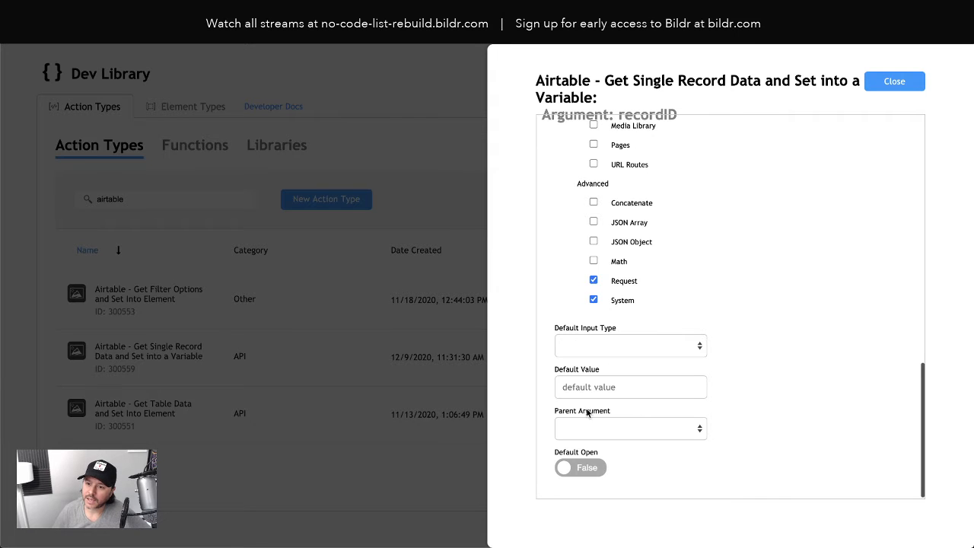
left_click(896, 81)
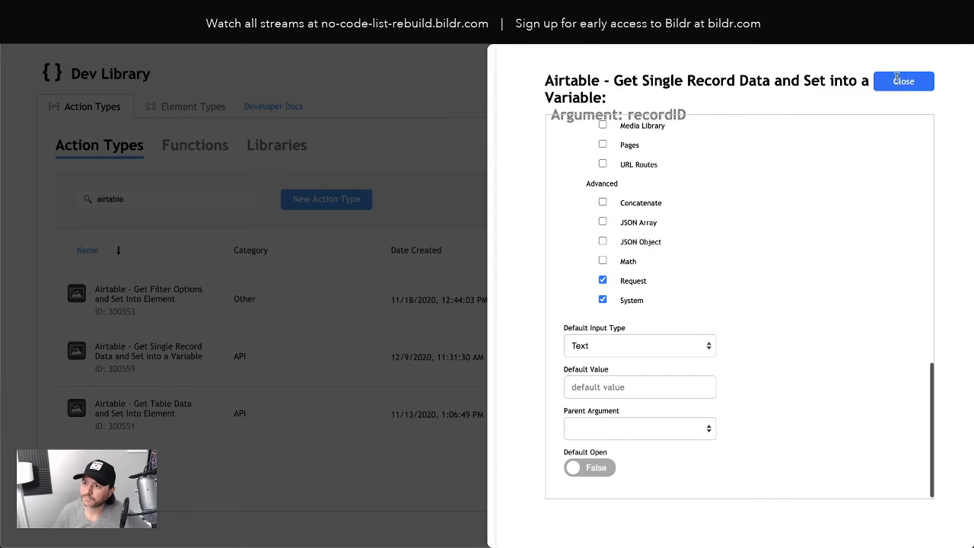
- Reopen the Airtable Record ID argument to check its saved input types, and close it again
left_click(622, 280)
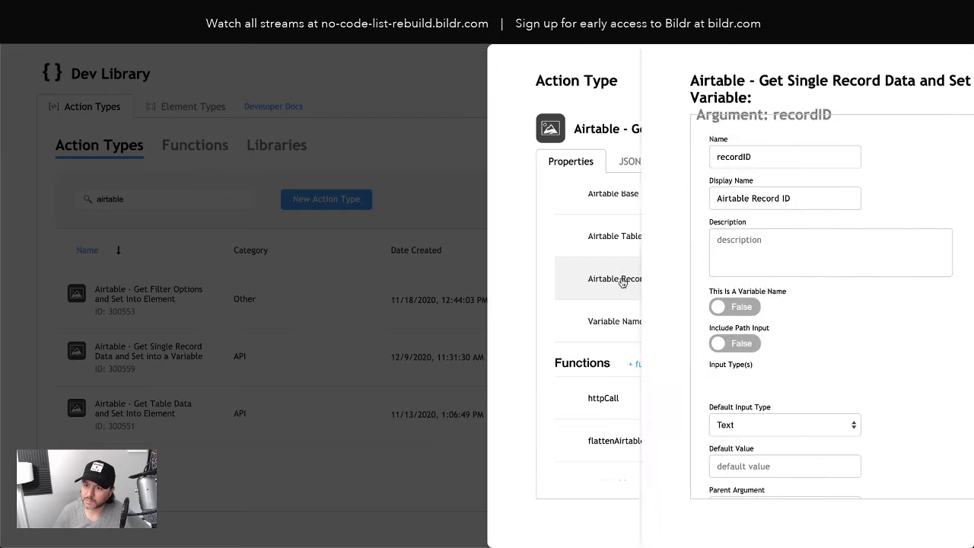
scroll(795, 373, "down", 3)
scroll(800, 352, "up", 3)
left_click(896, 81)
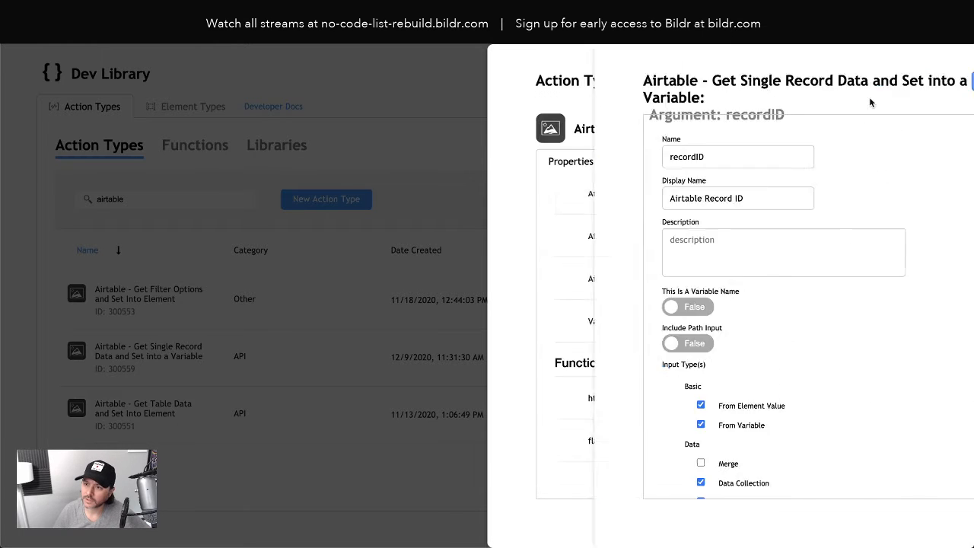
- Enable Text as the input type for the Variable Name for Record Data argument and close the argument
left_click(656, 335)
scroll(759, 358, "down", 3)
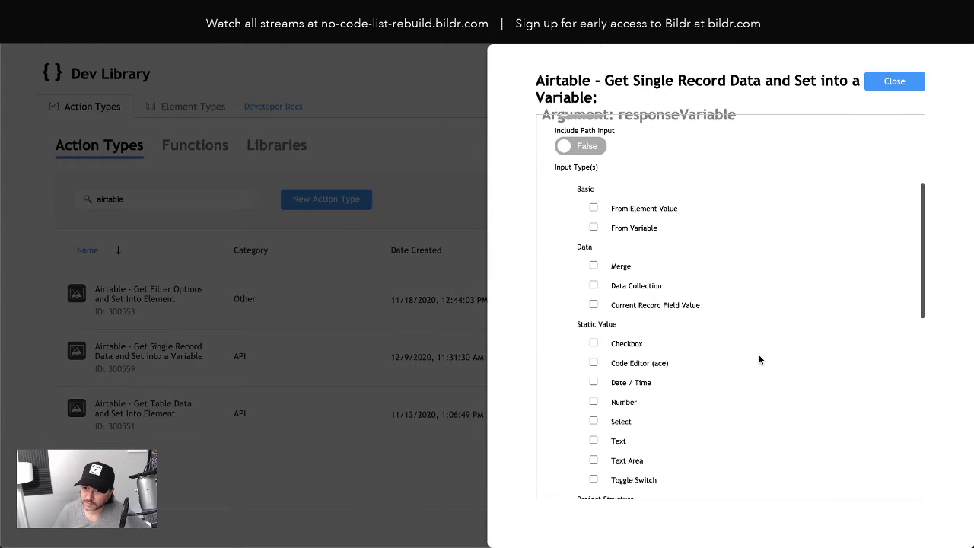
scroll(759, 355, "down", 6)
scroll(752, 360, "up", 4)
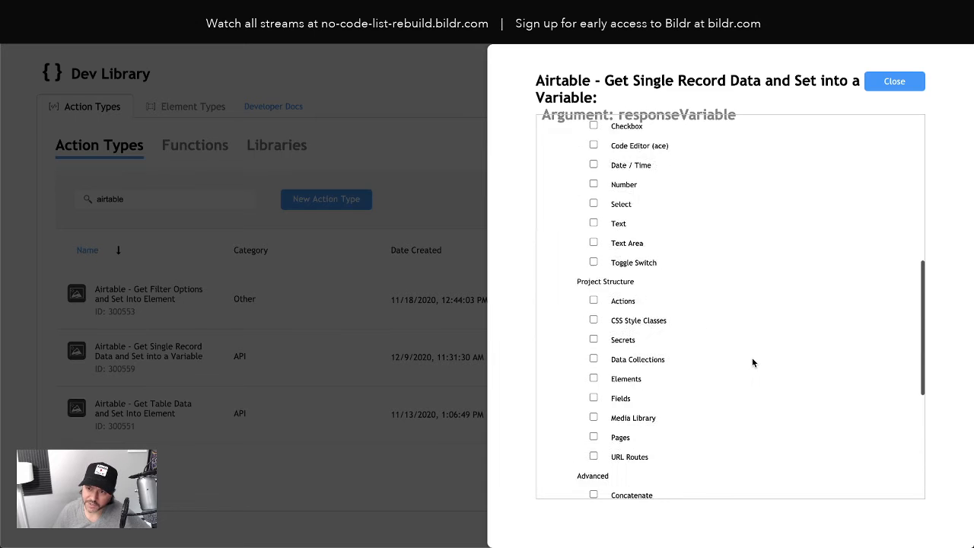
scroll(753, 362, "up", 1)
left_click(594, 262)
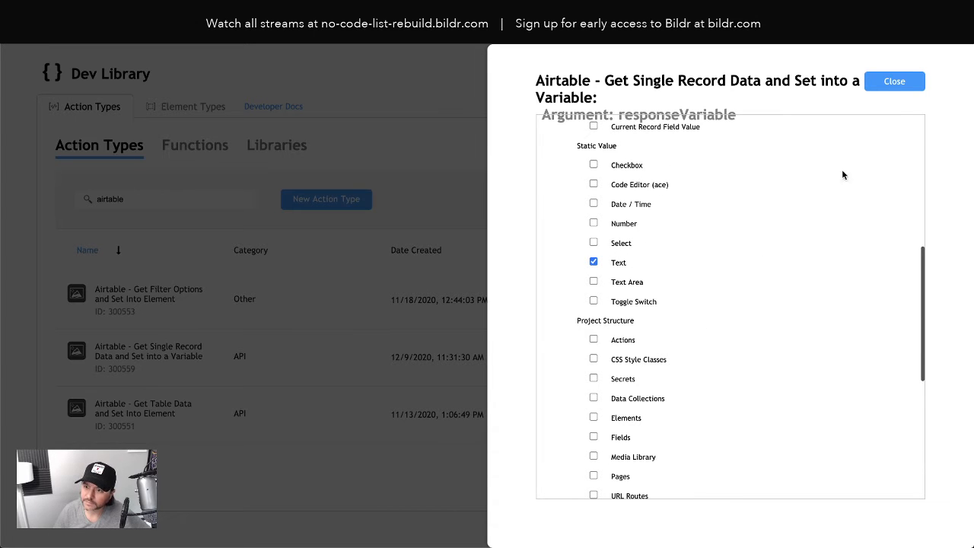
left_click(897, 81)
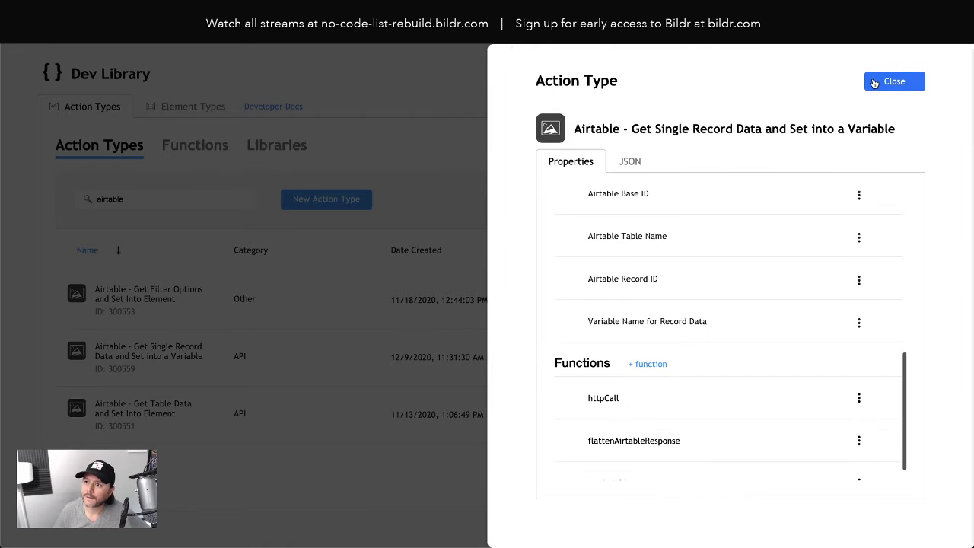
- Leave the action type, return to the Get Airtable Single Record Data action and review the input types offered for Airtable Record ID
left_click(874, 82)
left_click(948, 69)
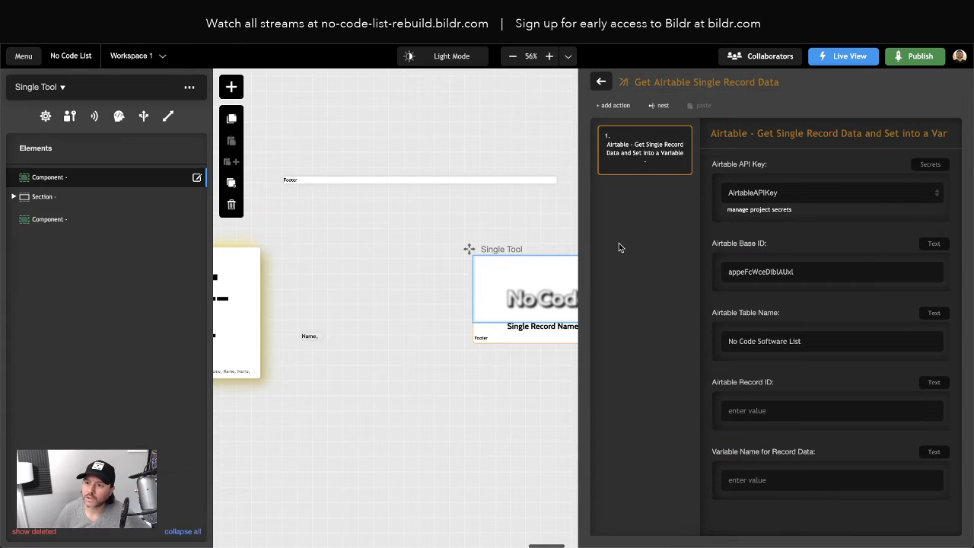
left_click(934, 383)
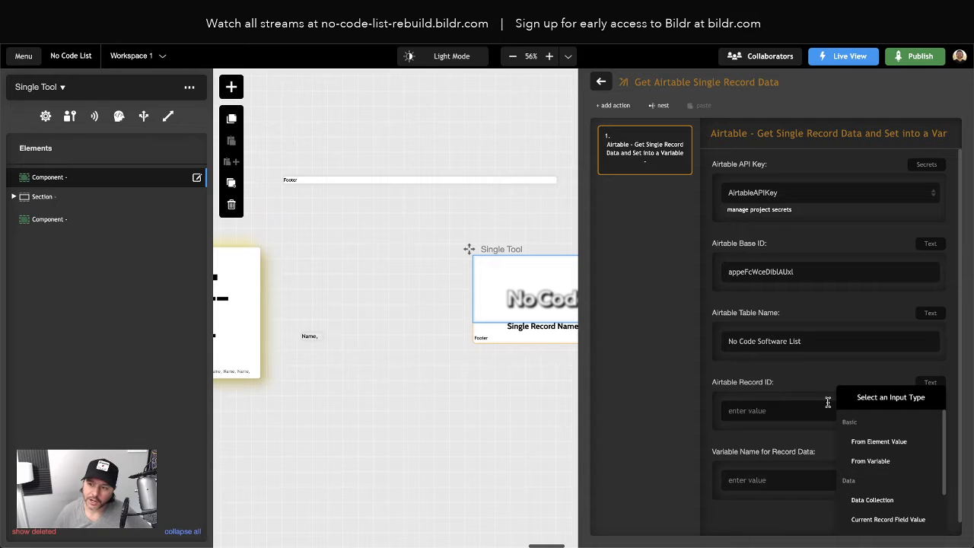
left_click(843, 381)
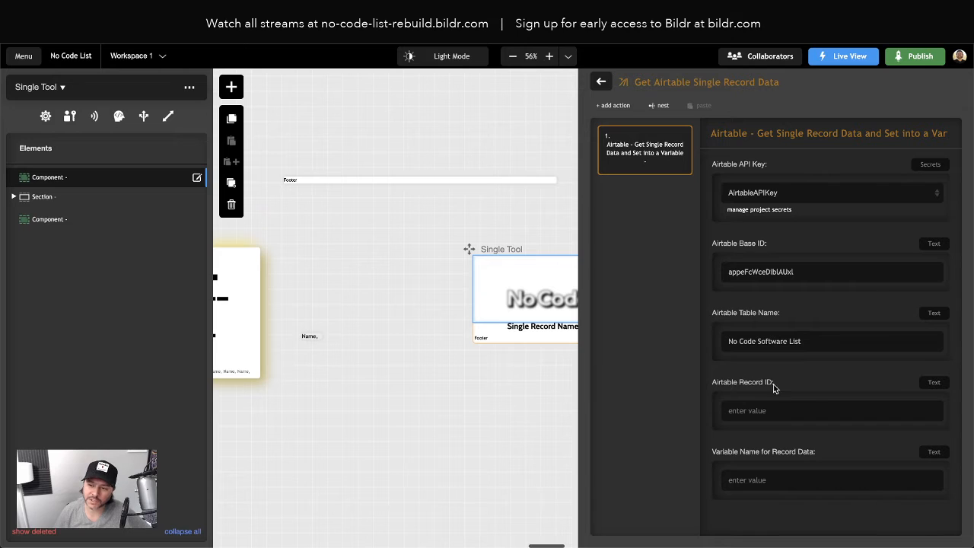
left_click(931, 386)
scroll(886, 460, "down", 3)
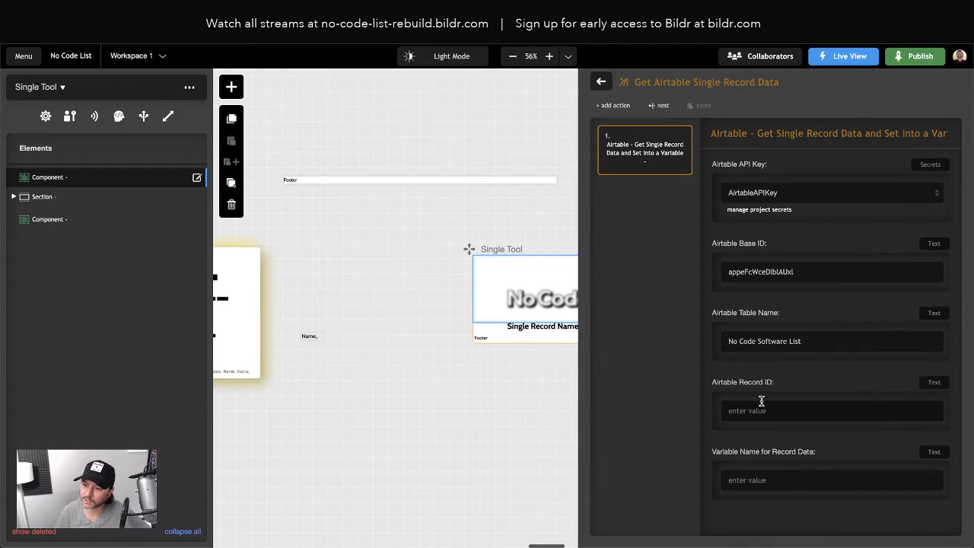
- Set the Airtable Record ID to a Request input of type Segment # with segment number 0
left_click(934, 383)
scroll(923, 448, "down", 5)
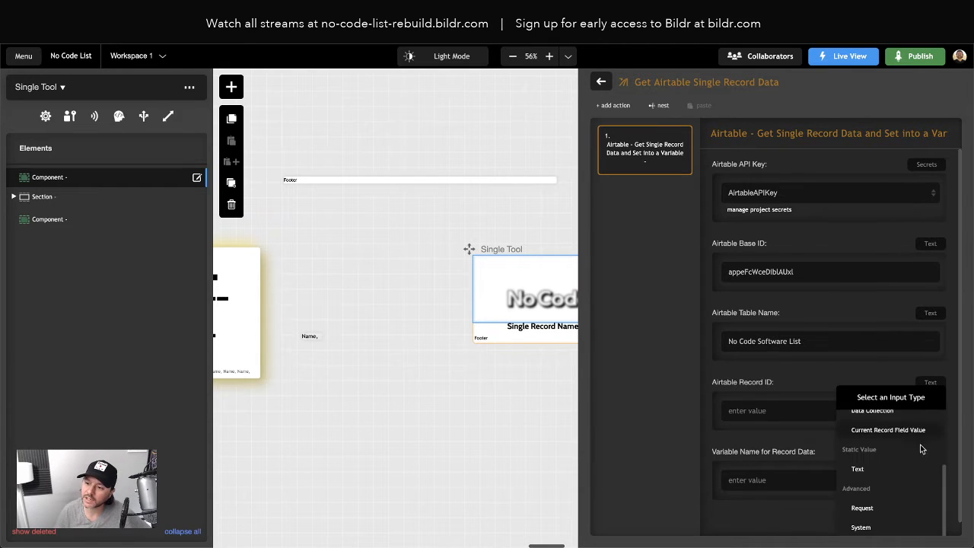
left_click(877, 508)
left_click(771, 423)
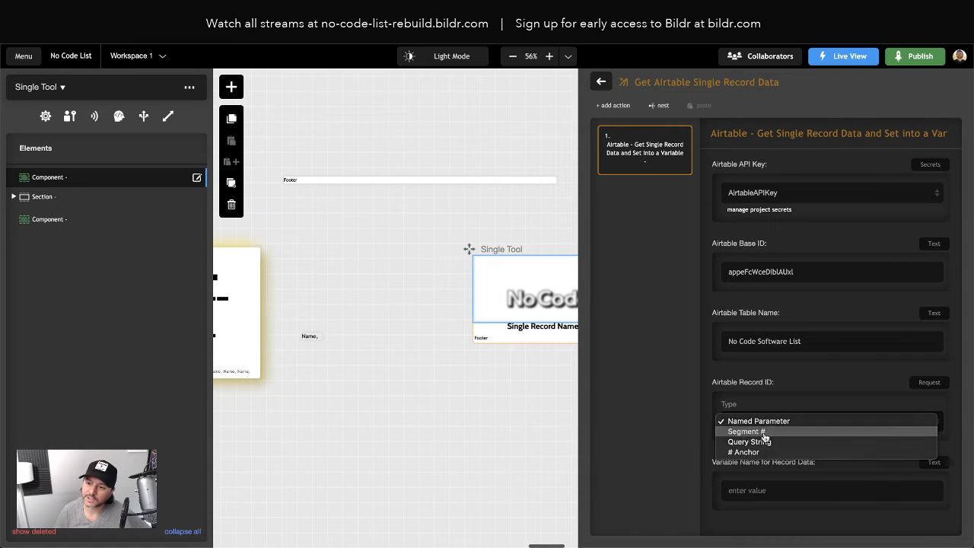
left_click(764, 432)
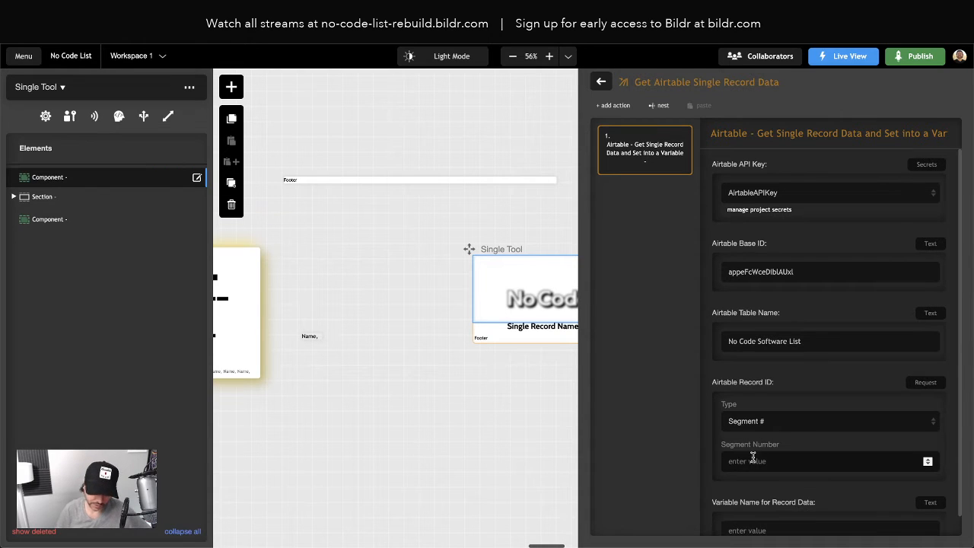
left_click(753, 460)
type("0")
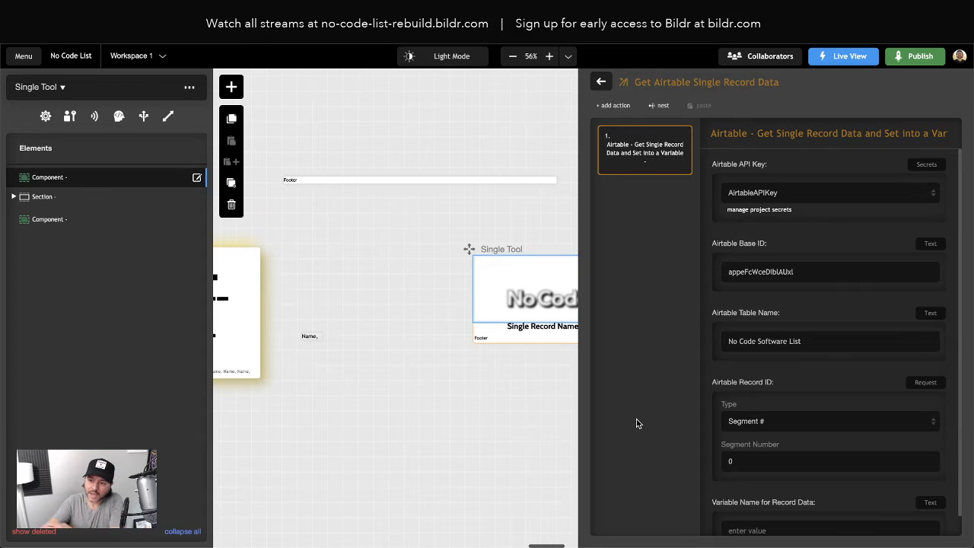
- Enter a Variable Name for Record Data that starts with airtableR
scroll(708, 423, "down", 1)
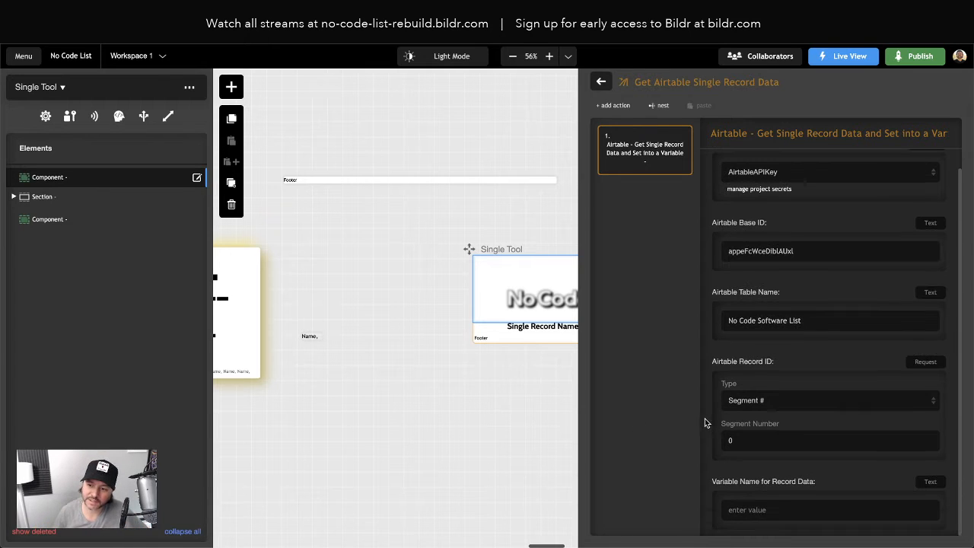
left_click(751, 509)
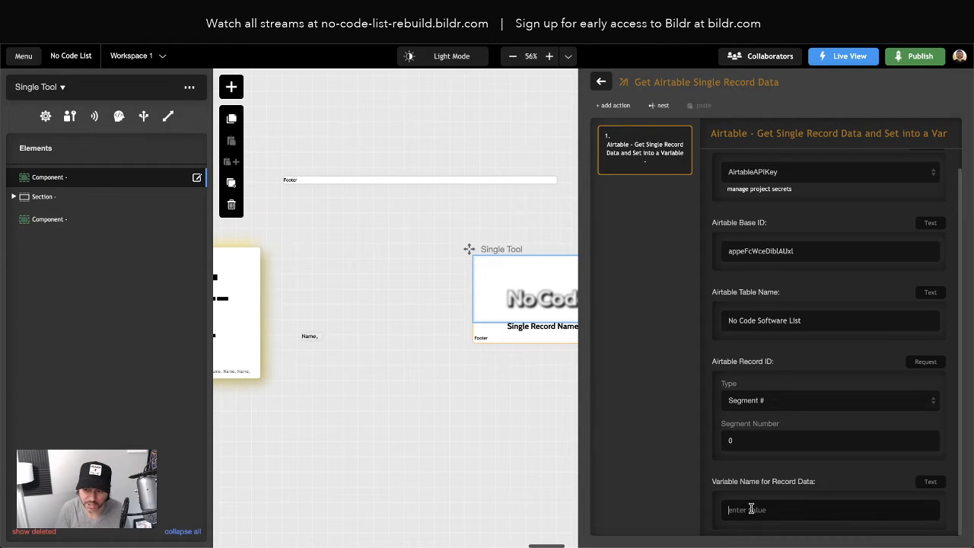
type("airtableRecord")
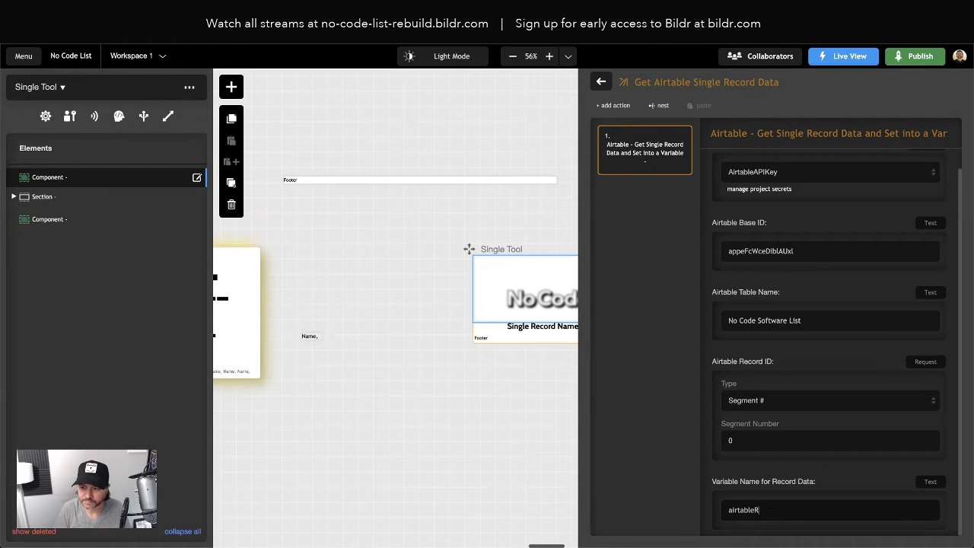
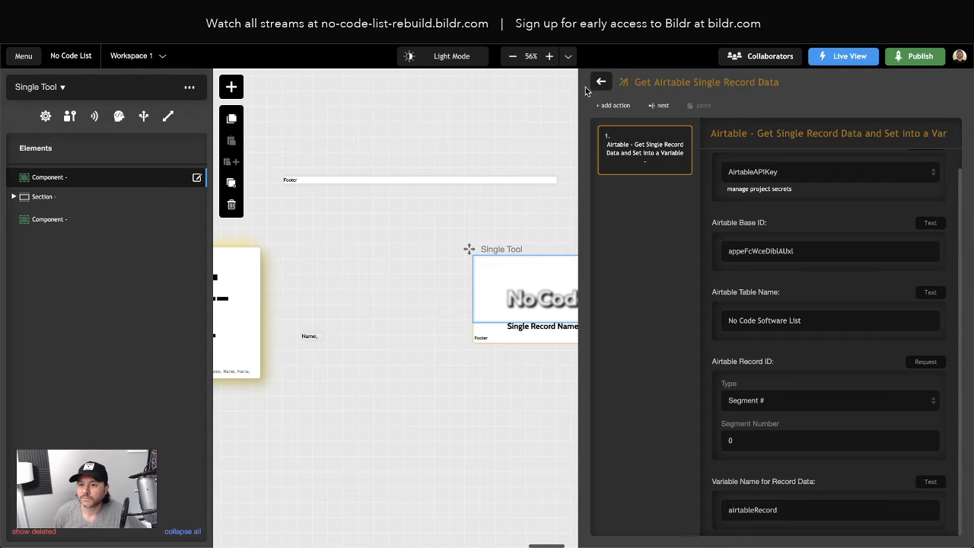
- Nest Get Airtable Single Record Data in Single Tool's Page Binding group ahead of the DEBUG set-value action, and make that action wait for it
left_click(517, 140)
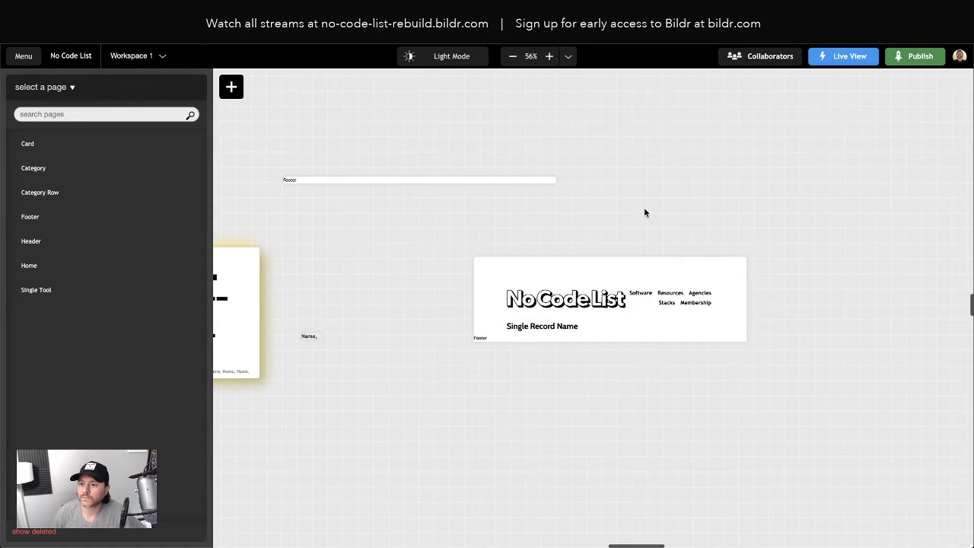
left_click(468, 249)
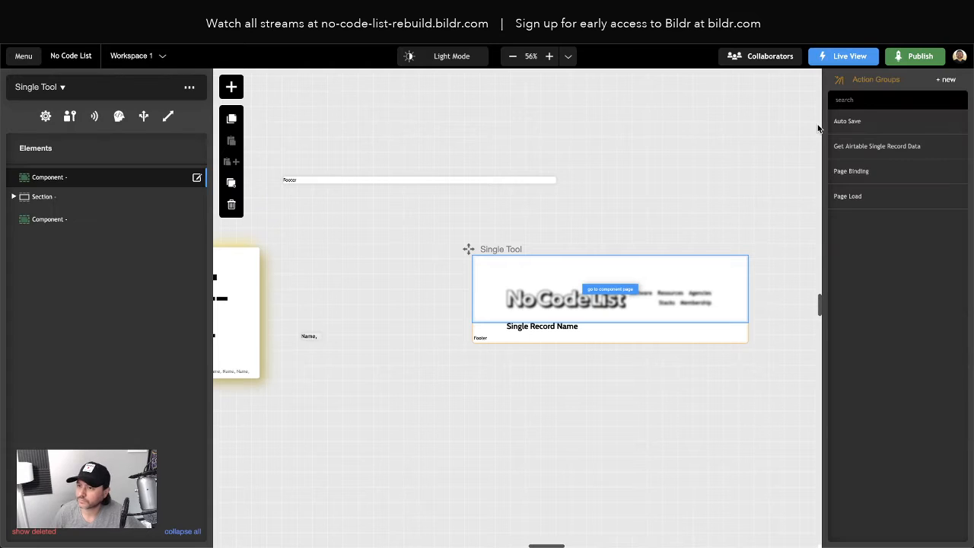
left_click(856, 172)
left_click(634, 207)
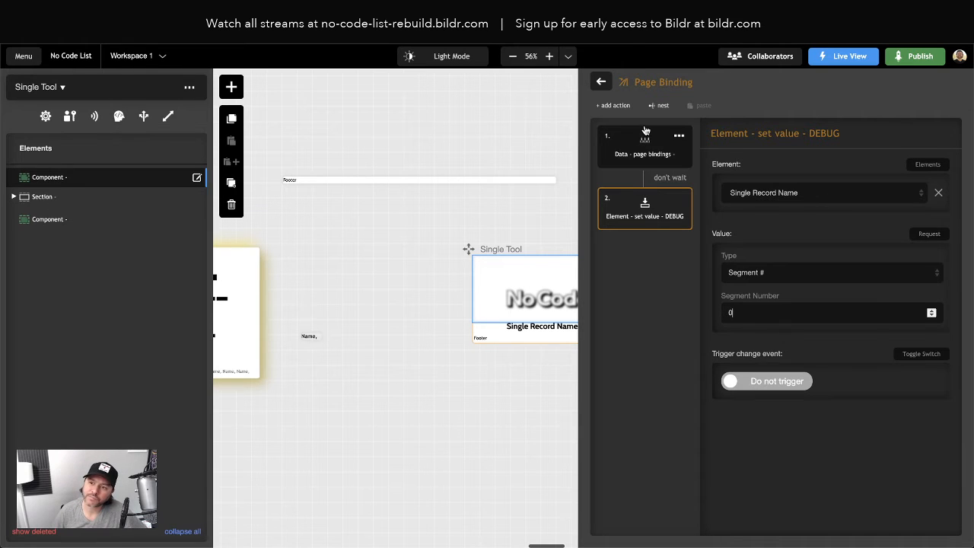
left_click(662, 105)
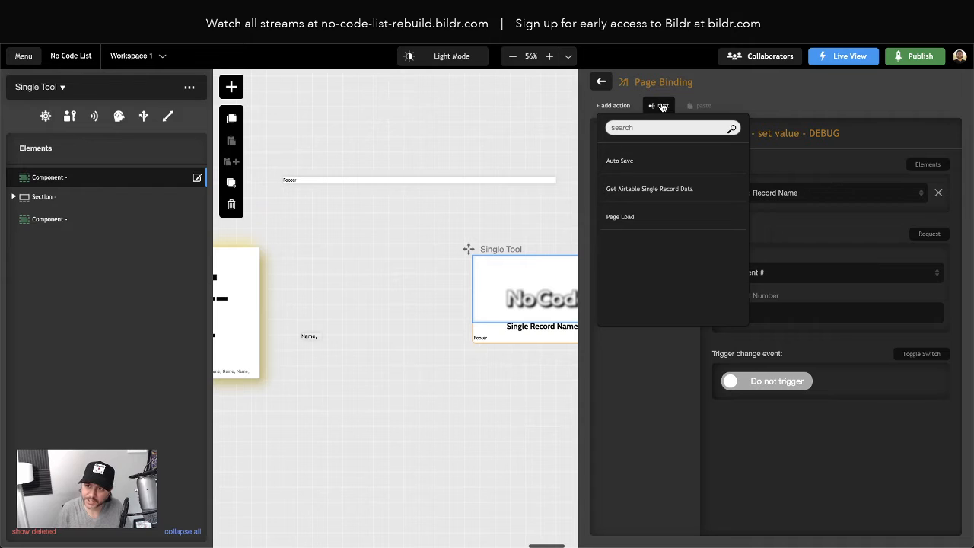
left_click(649, 189)
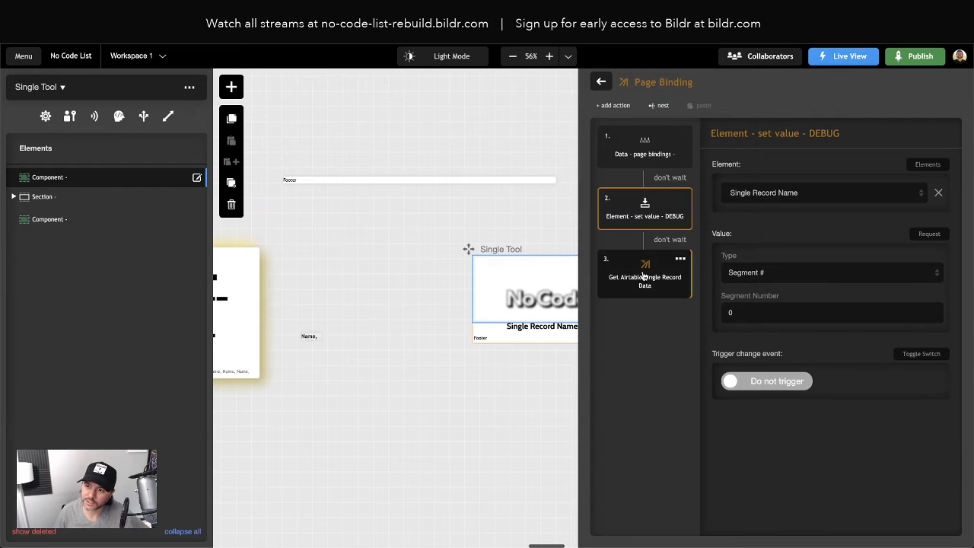
left_click_drag(645, 277, 661, 161)
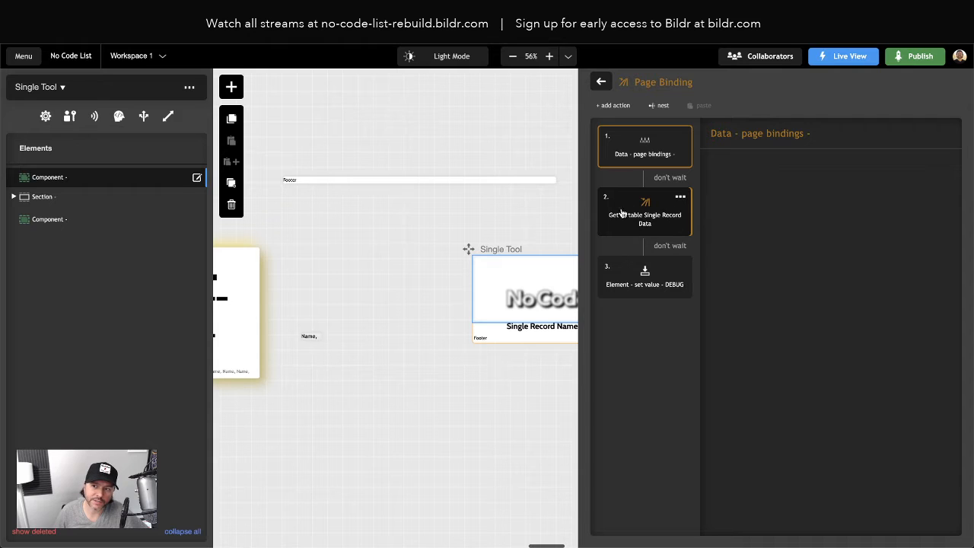
left_click(662, 248)
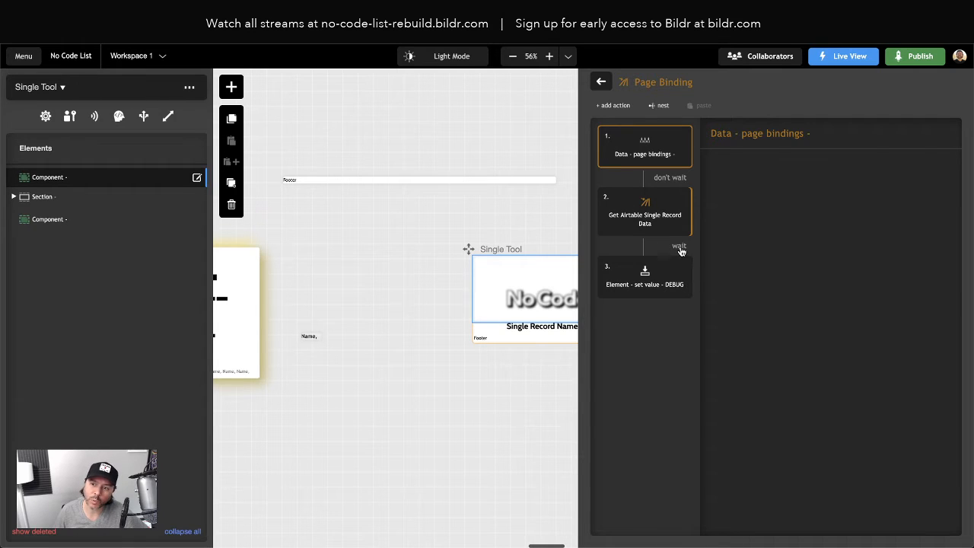
- Set the DEBUG set-value action's Value to From Variable on the current page, with the variable name airtableRecord
left_click(647, 281)
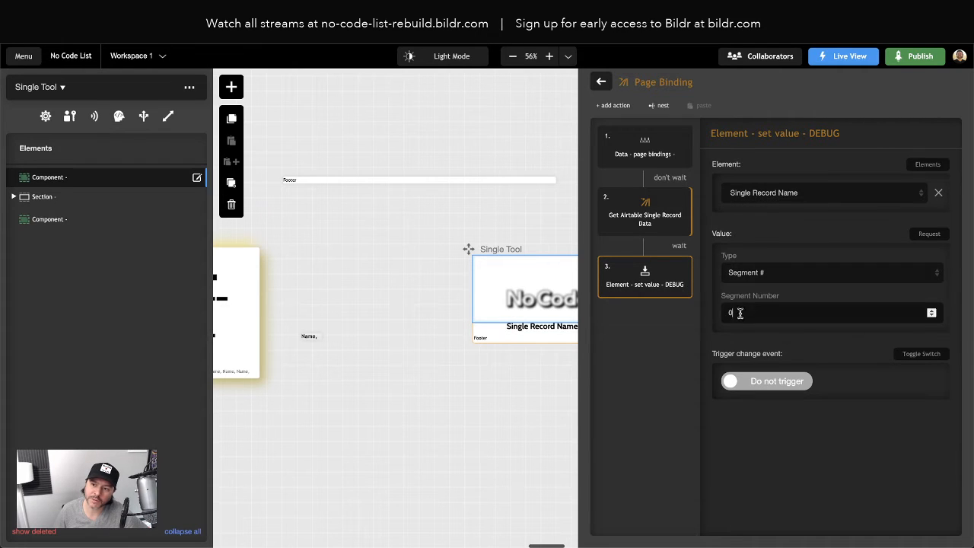
left_click(932, 233)
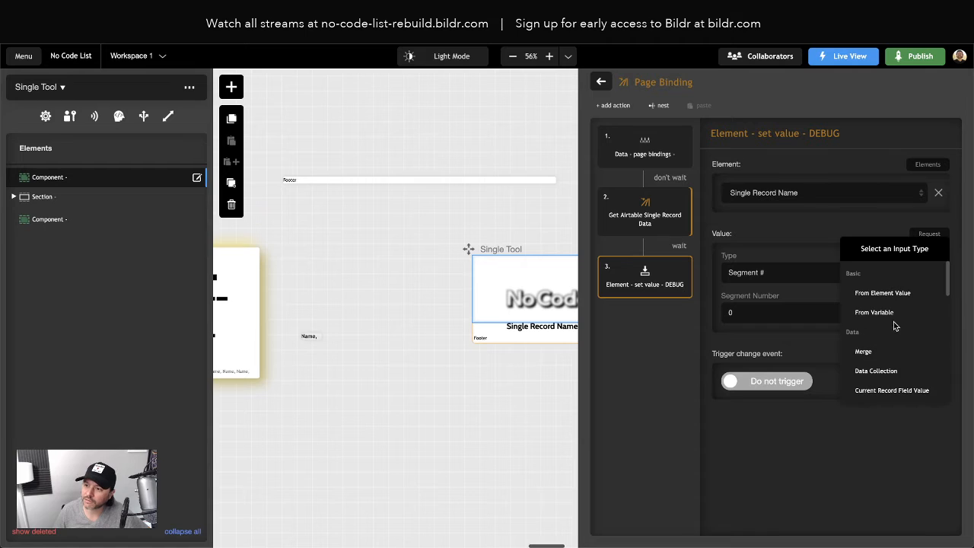
left_click(889, 313)
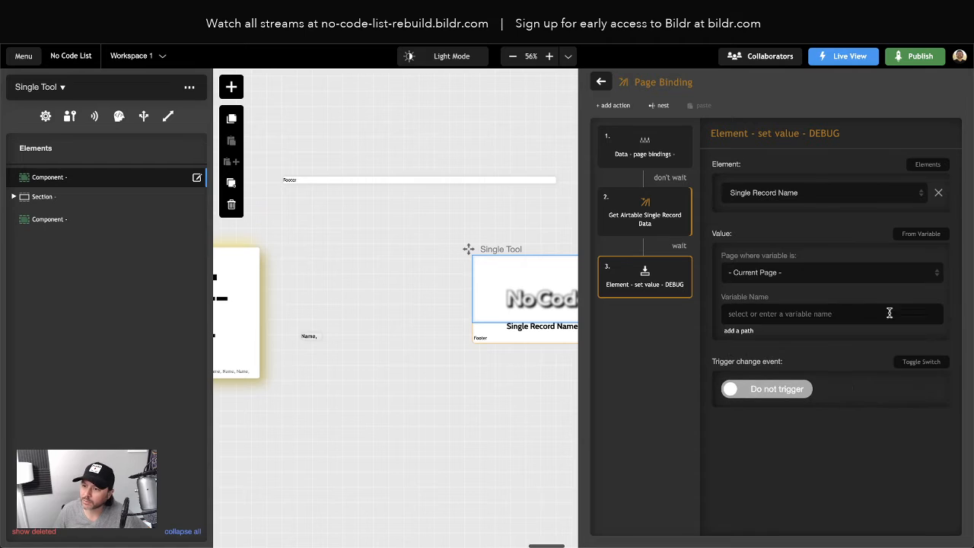
left_click(749, 313)
type("airtableR")
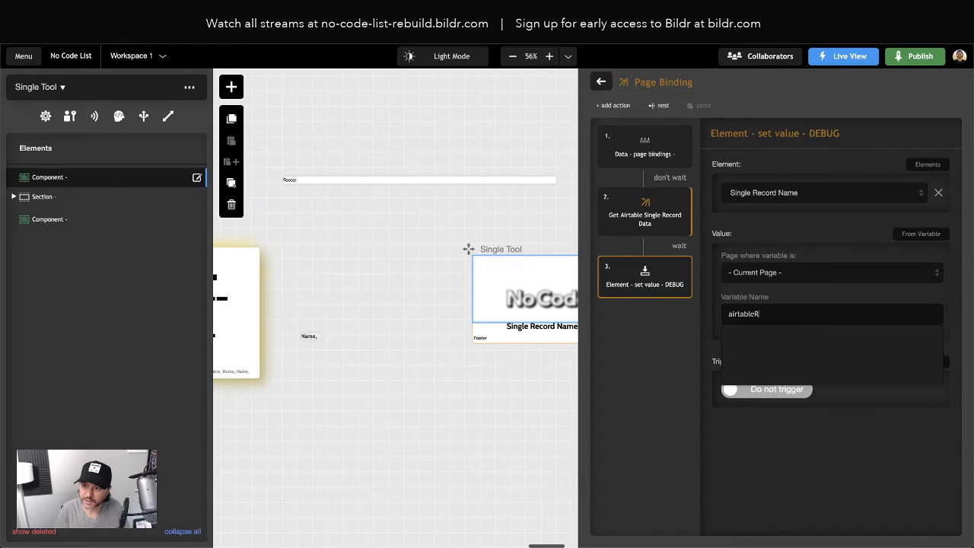
type("ecord")
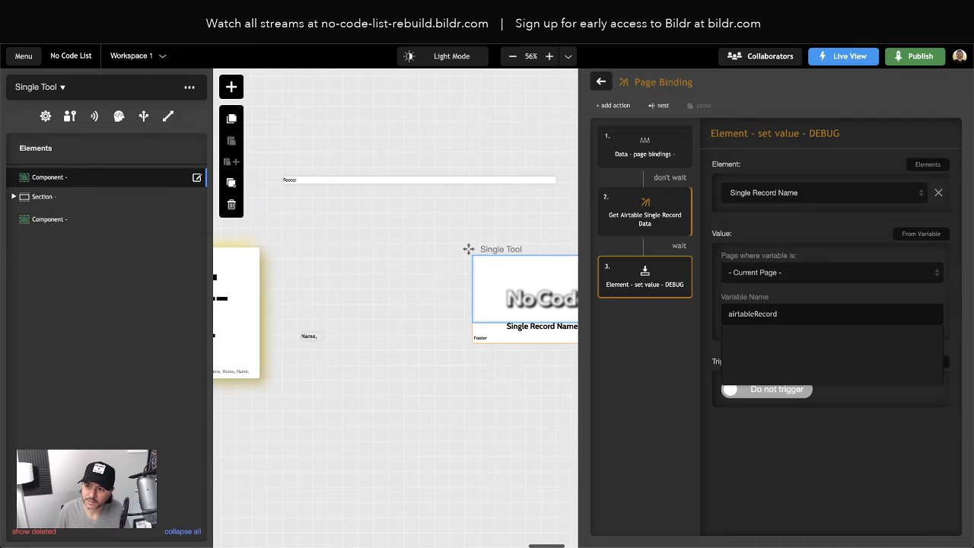
left_click(703, 297)
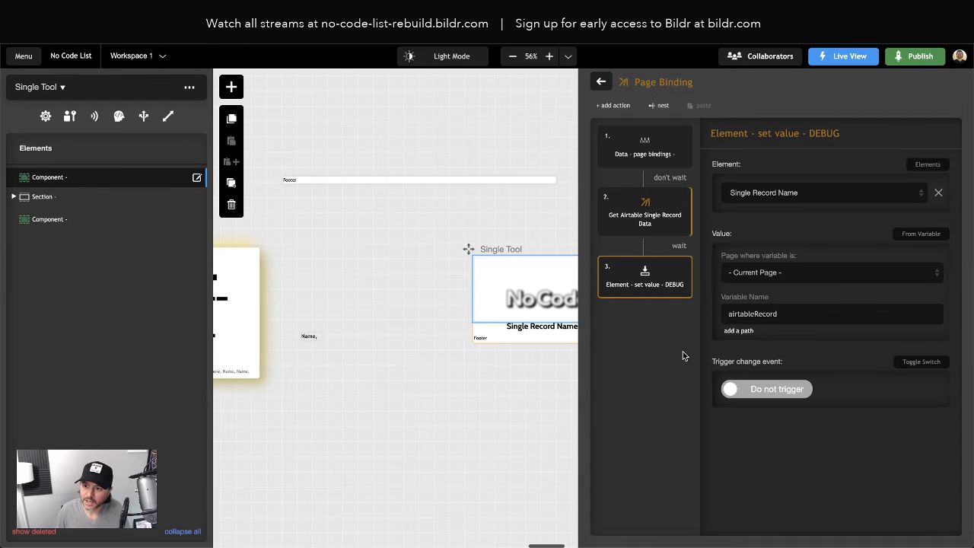
- Add the path Name to the airtableRecord variable value and select the Single Record Name text on the page
left_click(738, 331)
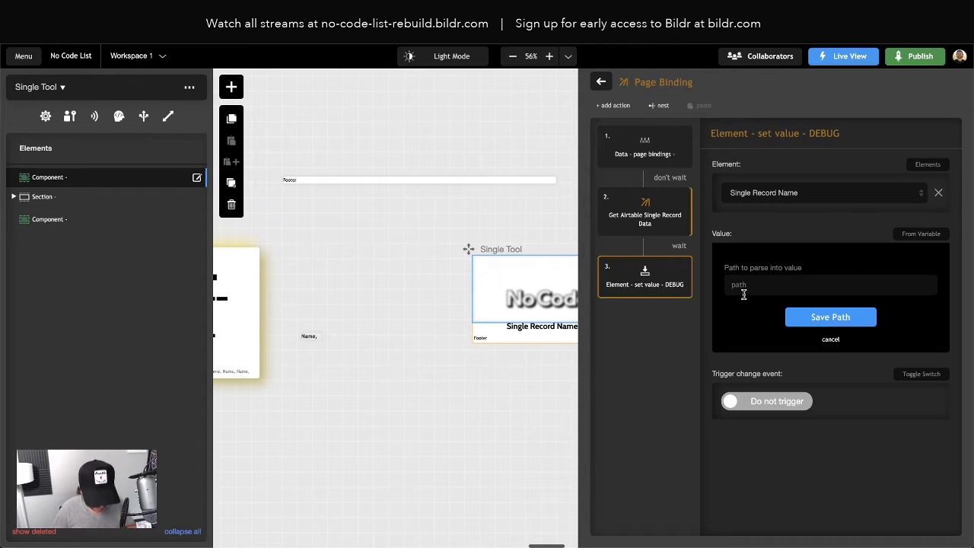
type("Name")
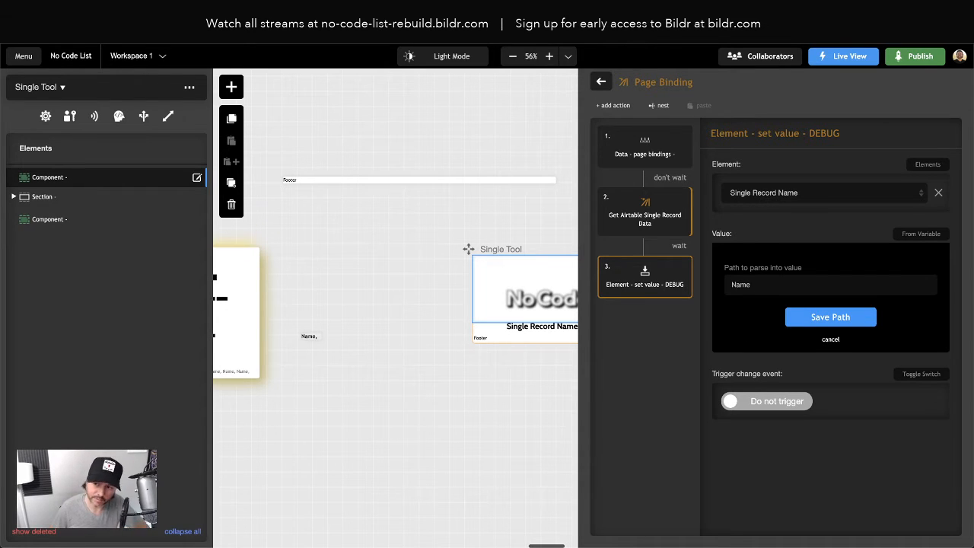
left_click(838, 317)
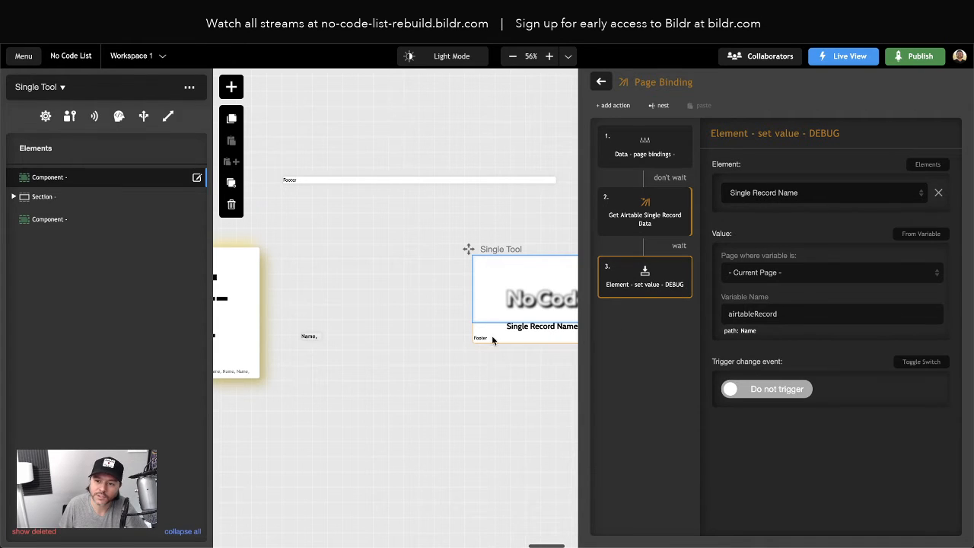
left_click(535, 342)
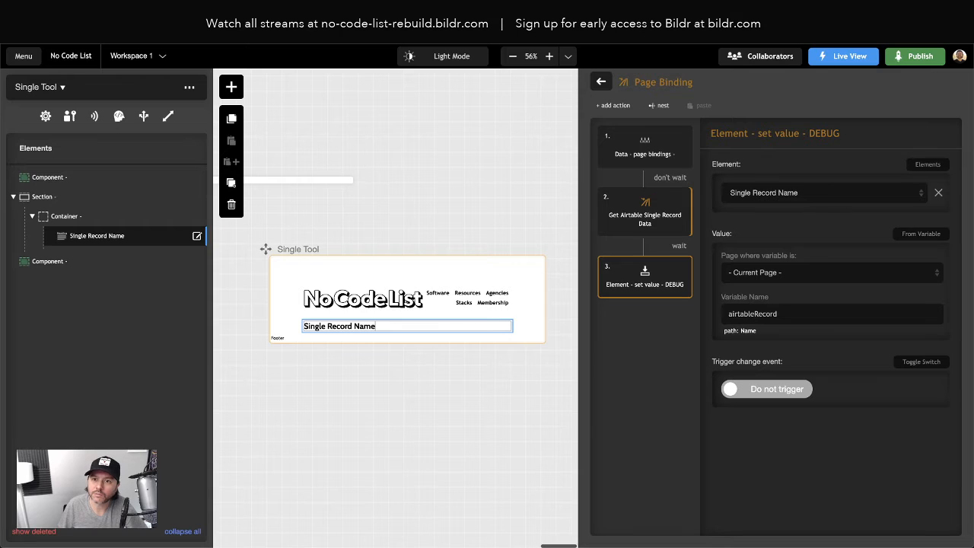
- Switch to the original No Code List site, browse its software cards and open the Airtable tool page
key("ctrl+Tab")
scroll(687, 395, "down", 2)
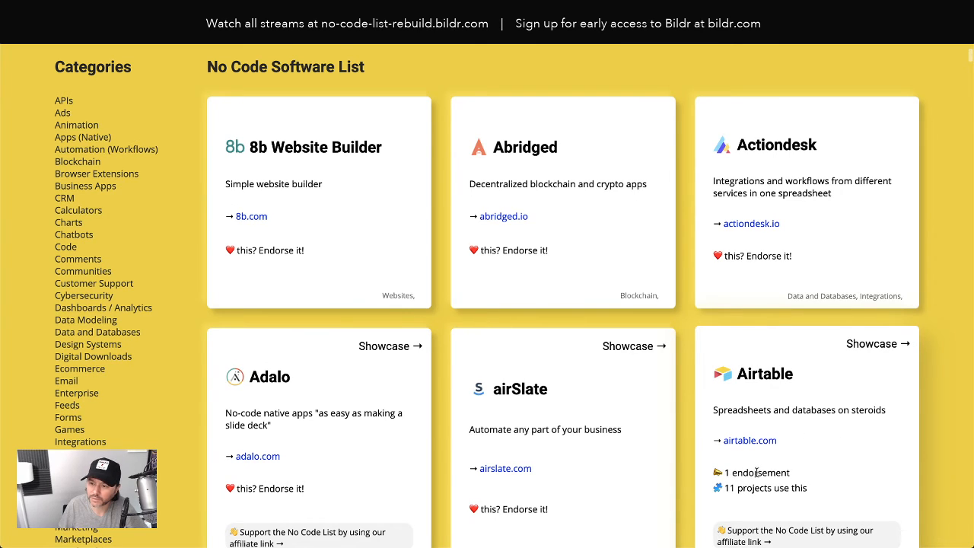
scroll(755, 474, "down", 1)
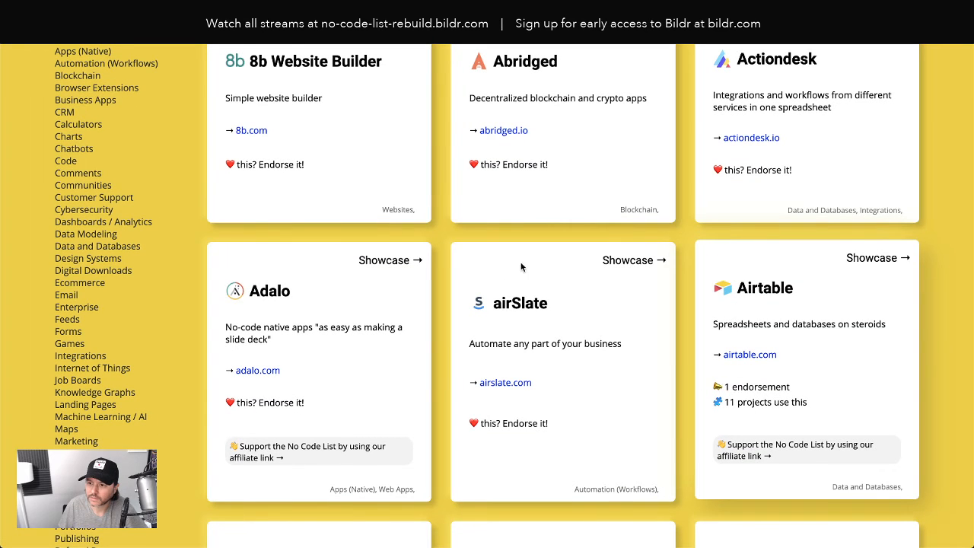
key("super+r")
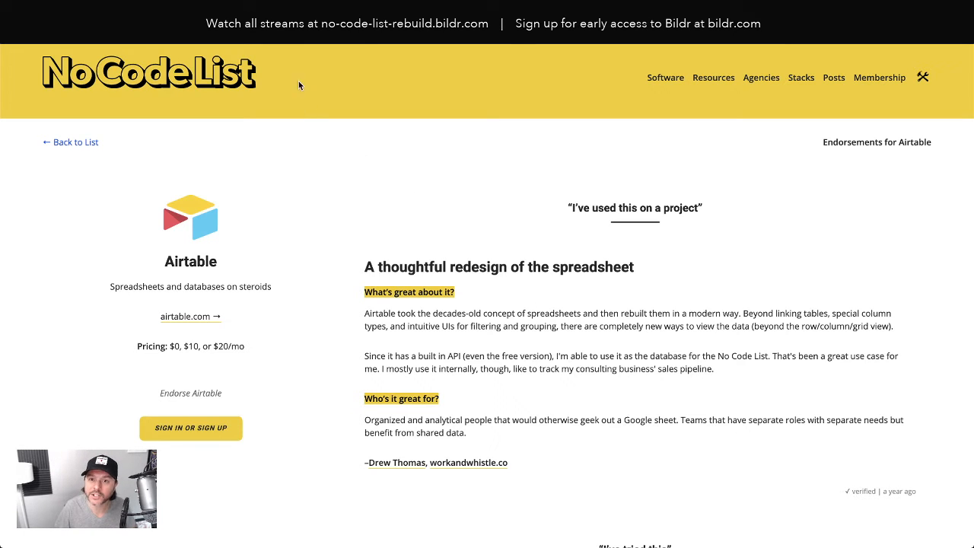
- Test the live Single Tool page by replacing the URL segment after /tools/ with the record ID recw5GkCZTZ06zOcy and loading it
key("ctrl+Tab")
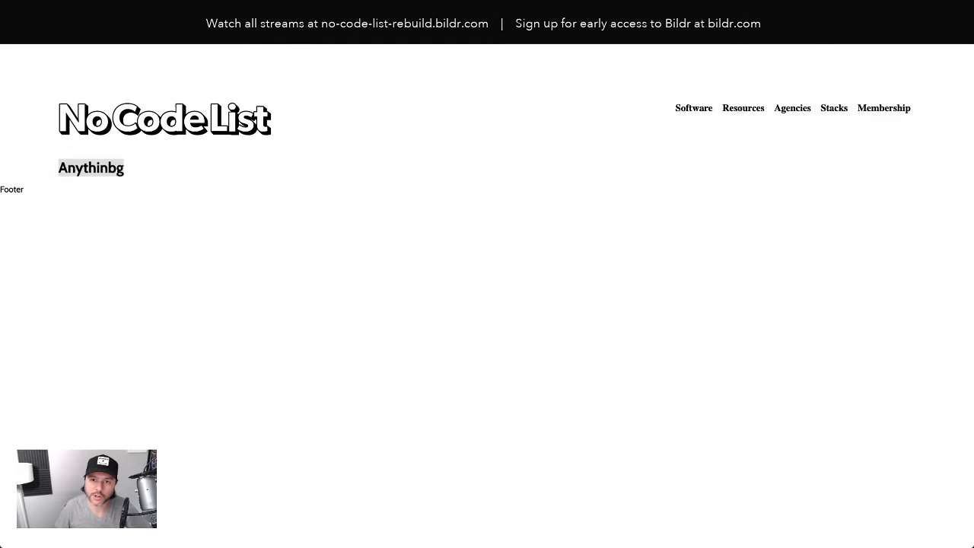
key("BackSpace")
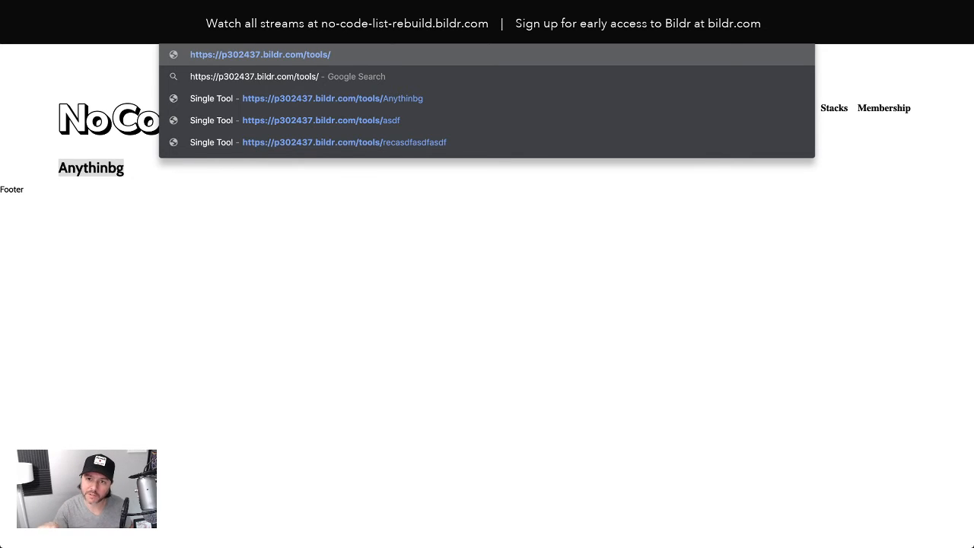
type("recw5GkCZTZ06zOcy")
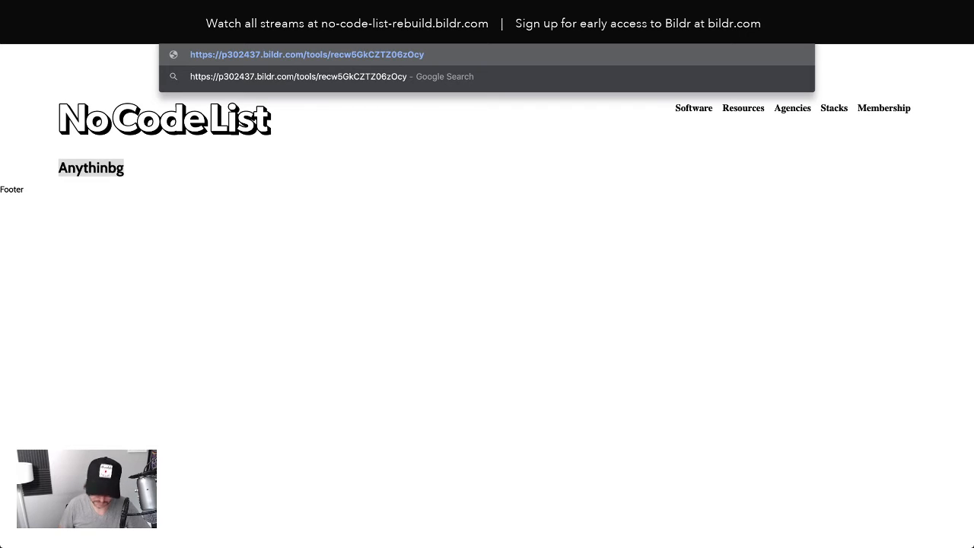
key("Return")
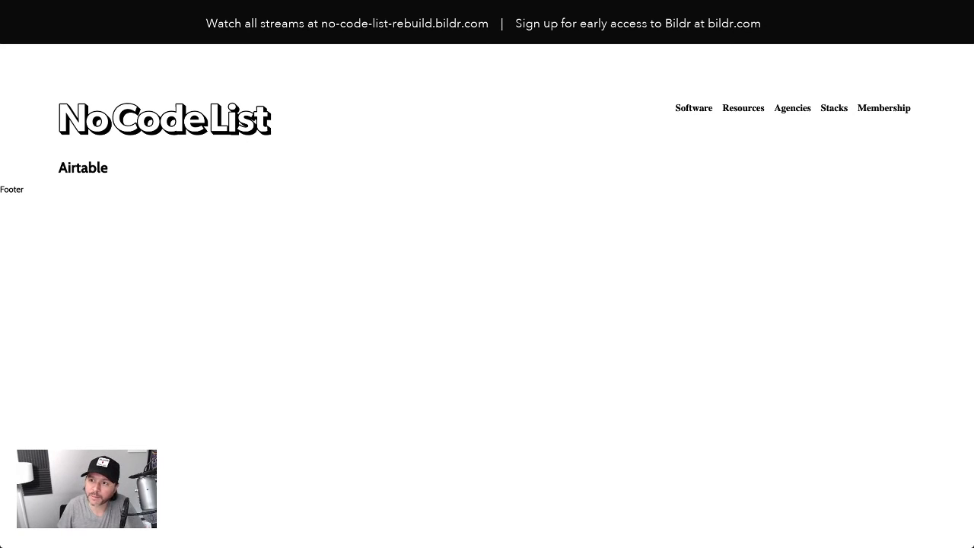
- Look over the No Code Software List table in Airtable, recheck the live page and return to the Bildr editor
left_click(634, 31)
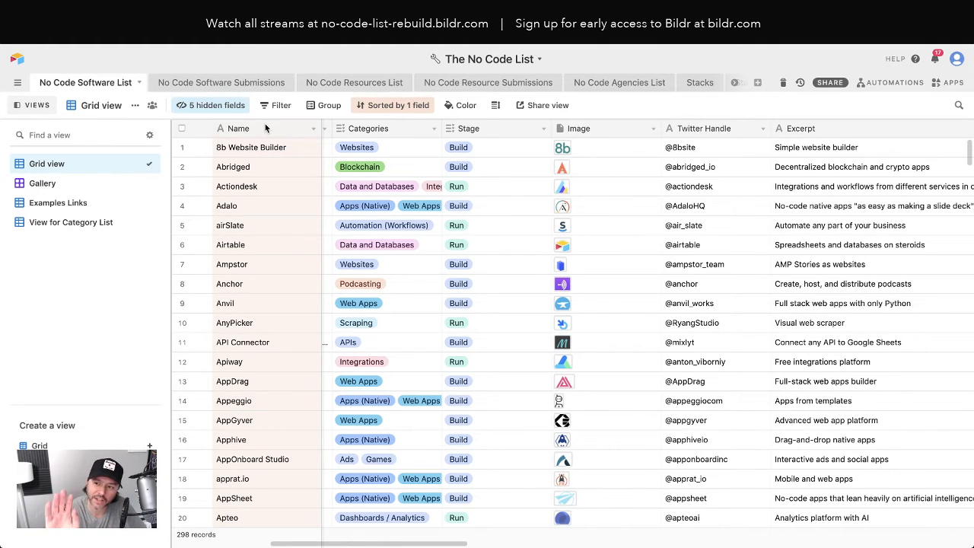
left_click(327, 15)
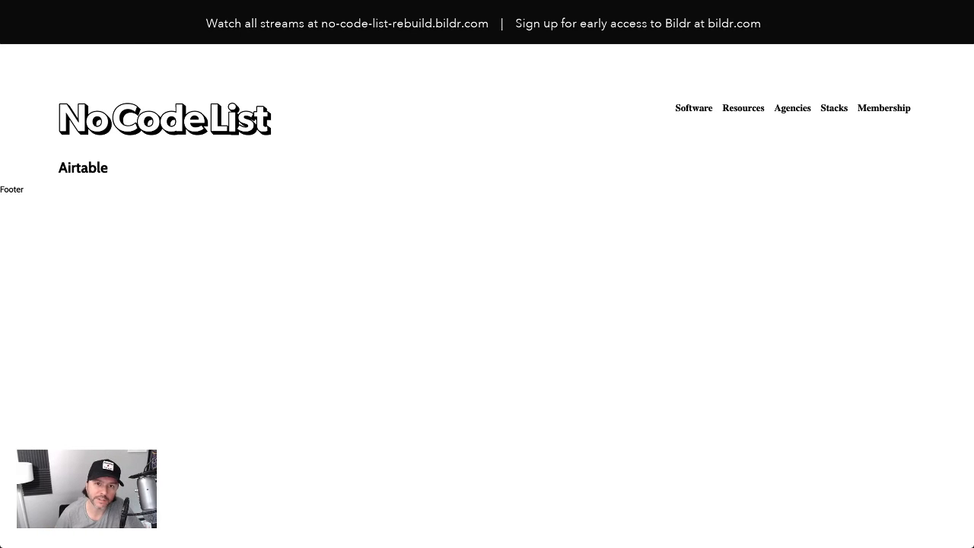
left_click(153, 11)
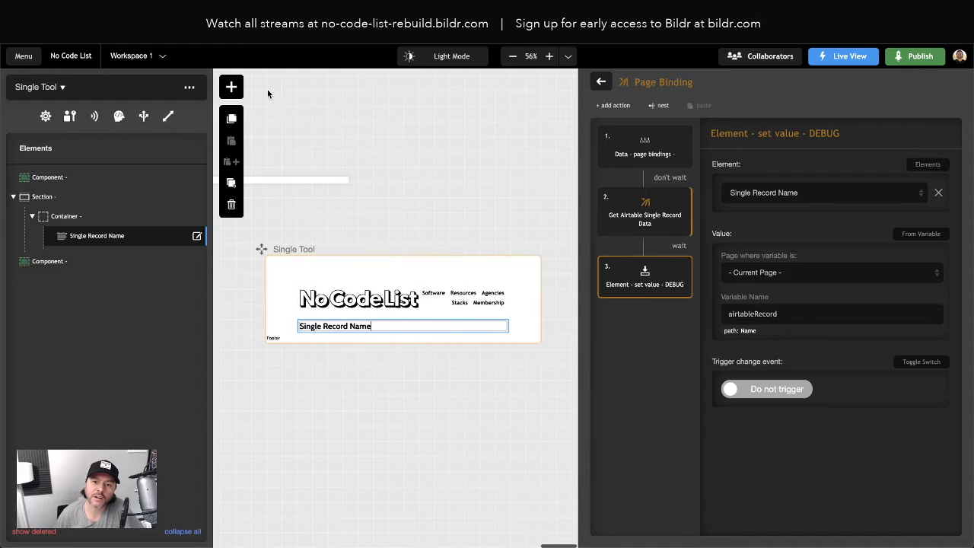
- Examine the original site's Airtable tool page from header to footer, and go back to the live Single Tool page
left_click(305, 11)
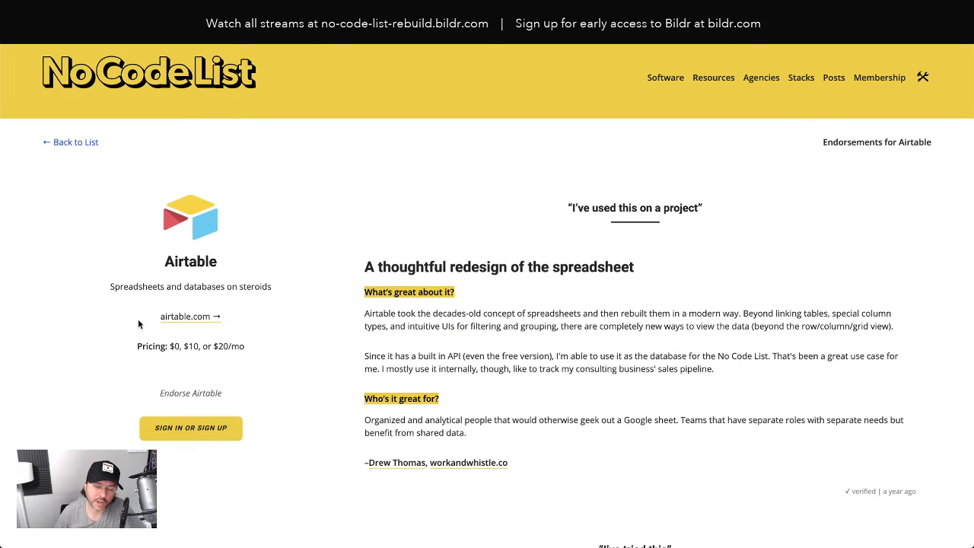
scroll(570, 318, "down", 3)
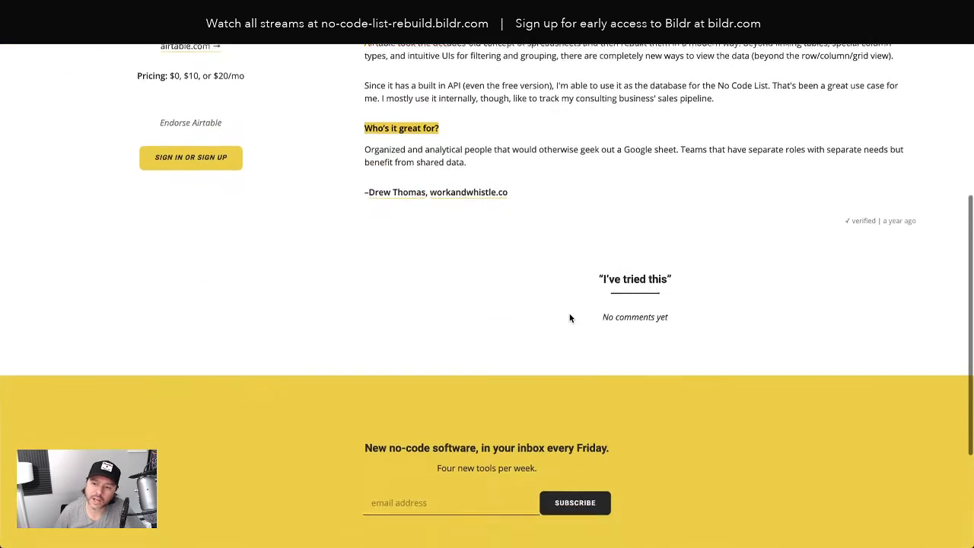
scroll(570, 318, "up", 4)
scroll(587, 371, "down", 5)
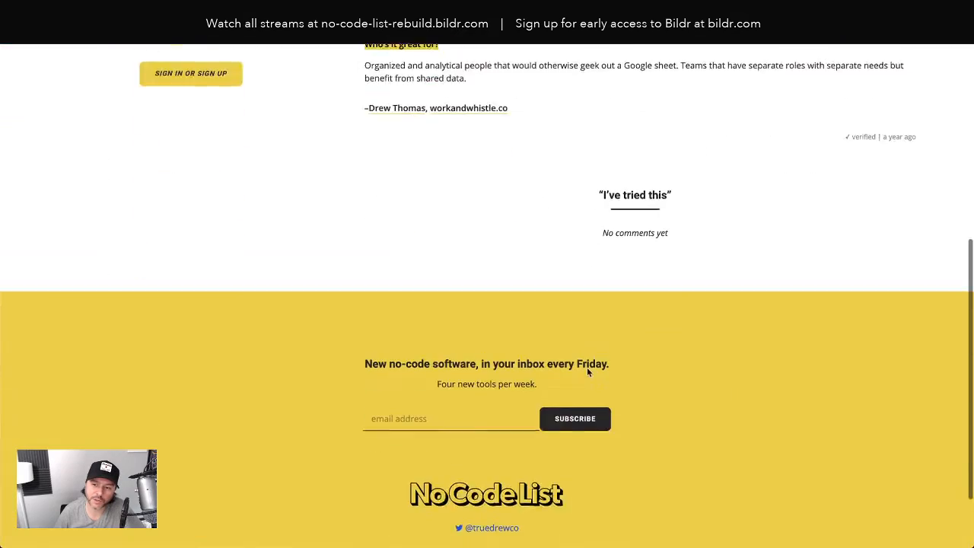
scroll(587, 371, "up", 5)
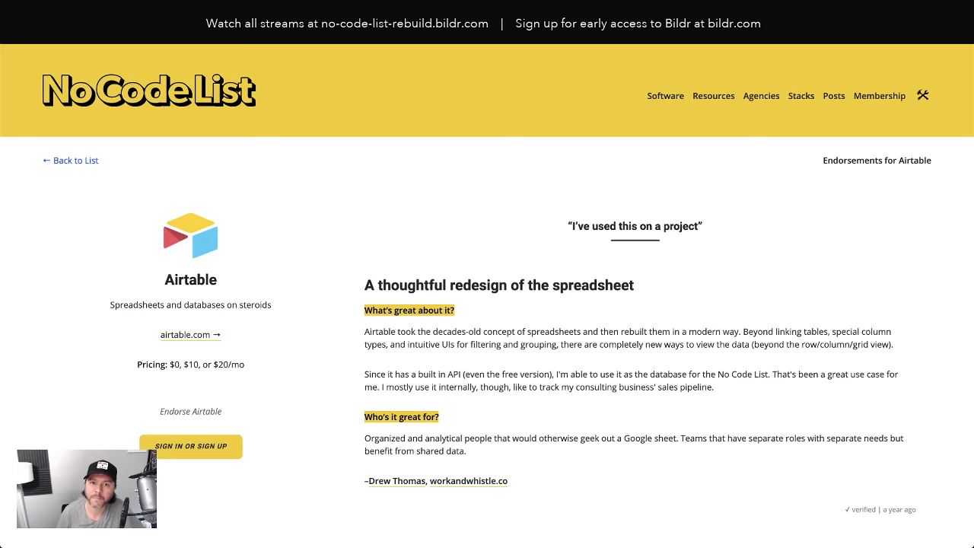
key("ctrl+Tab")
key("ctrl+Tab")
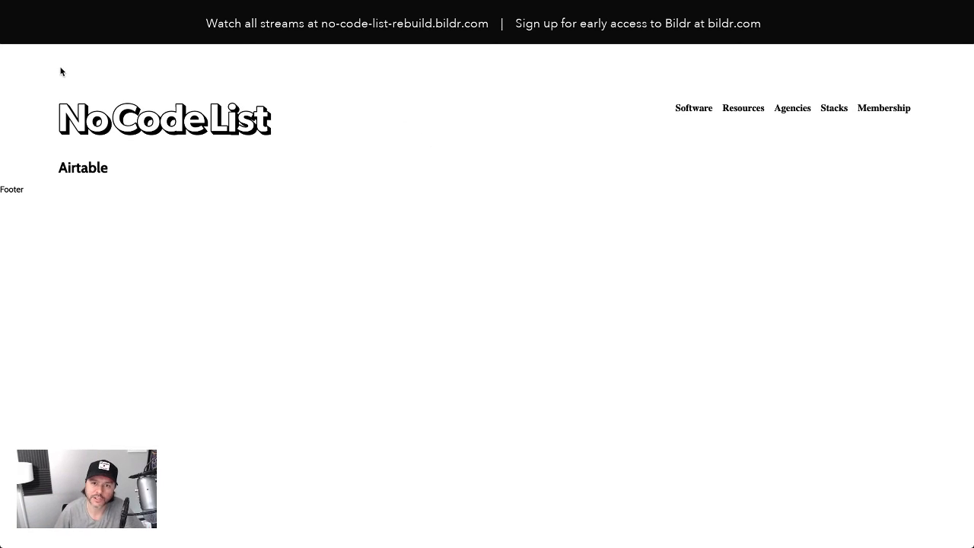
- Switch back to the Bildr editor and select the main Card element on the Card page
left_click(58, 29)
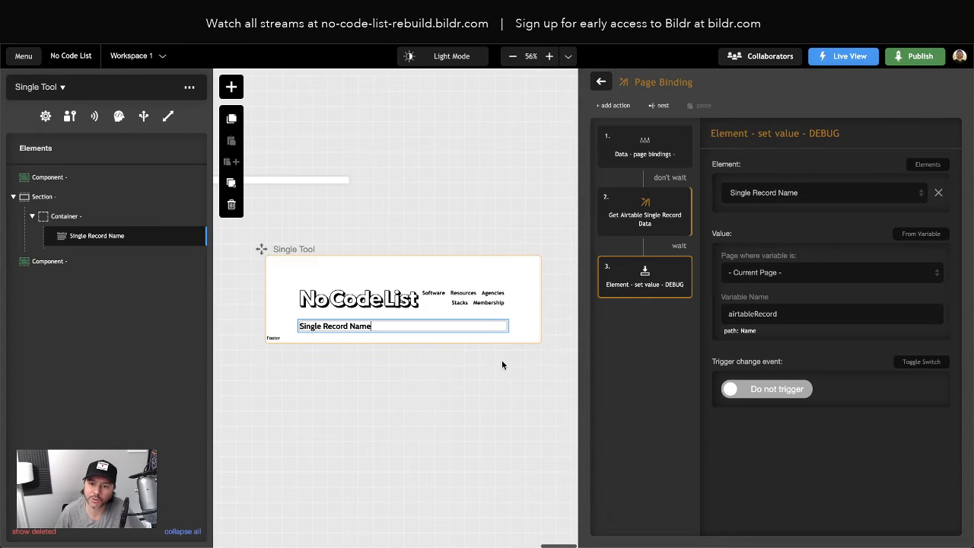
scroll(478, 352, "left", 5)
scroll(478, 352, "left", 3)
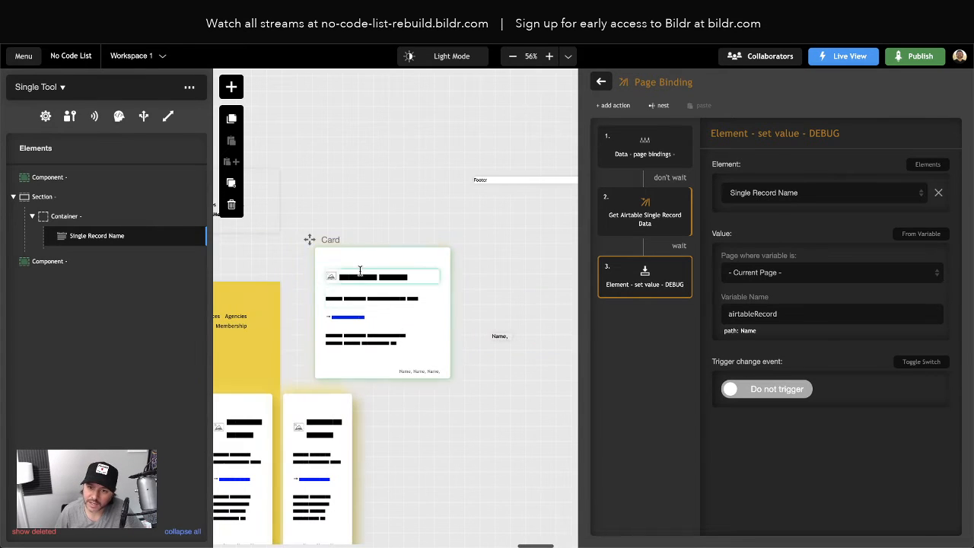
left_click(331, 256)
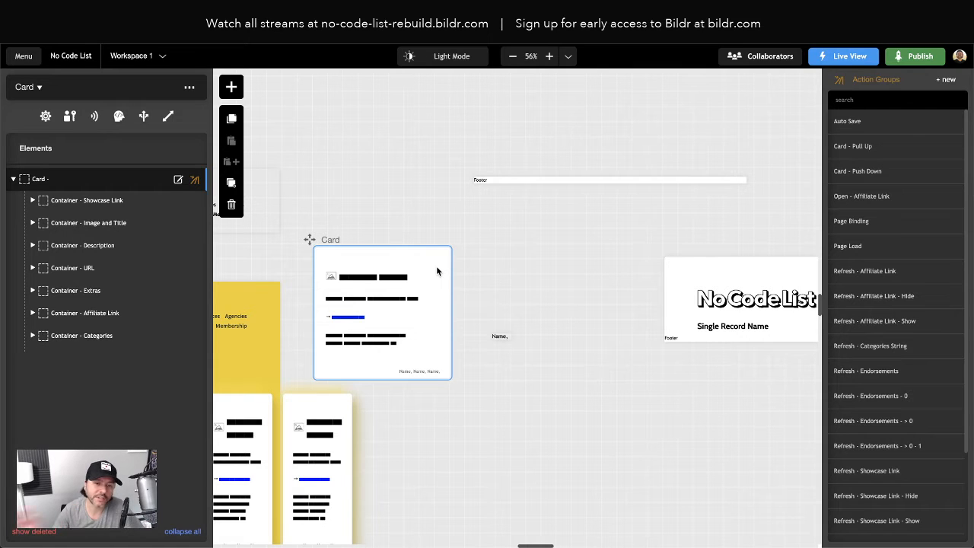
- Open the main Card element's events and create a new action group named "Open - Single Record"
left_click(191, 183)
left_click(112, 112)
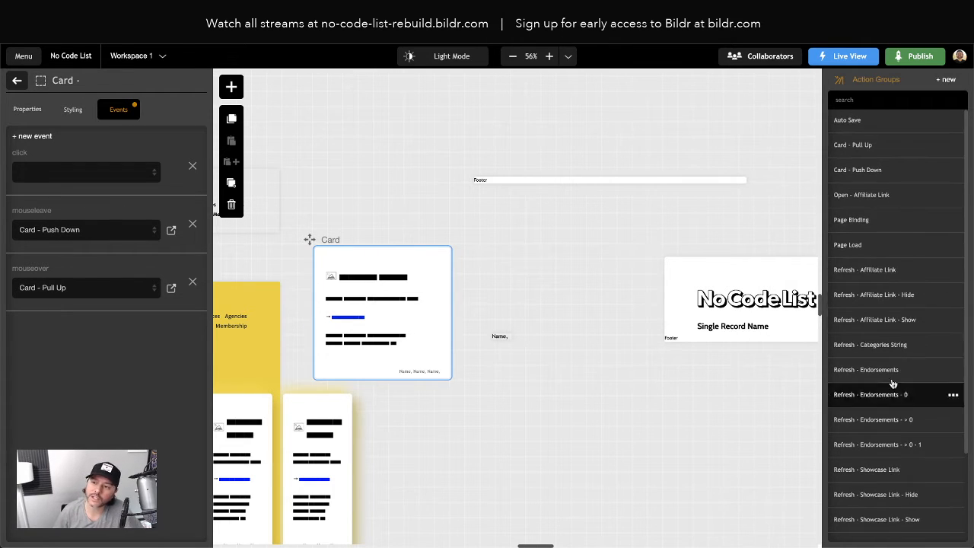
left_click(947, 81)
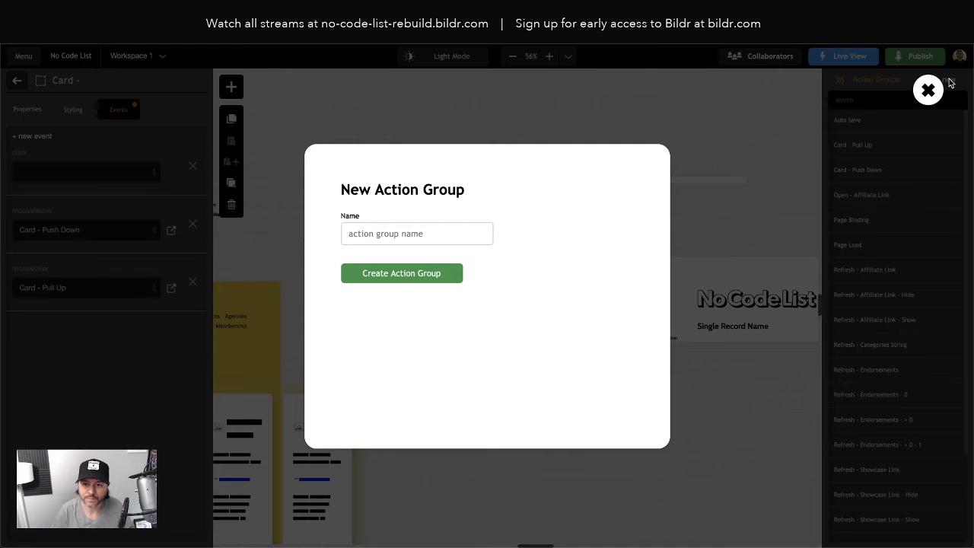
type("Open ")
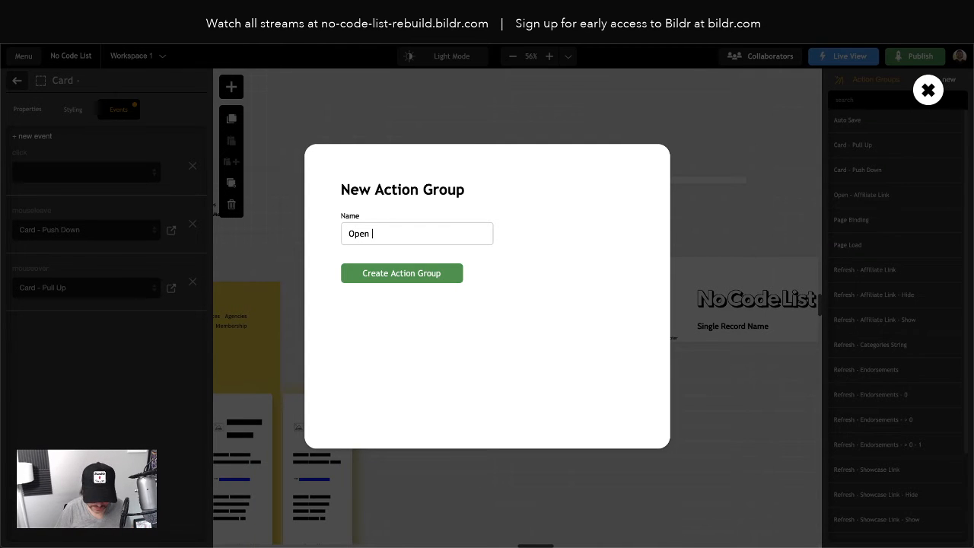
type("- Single Record")
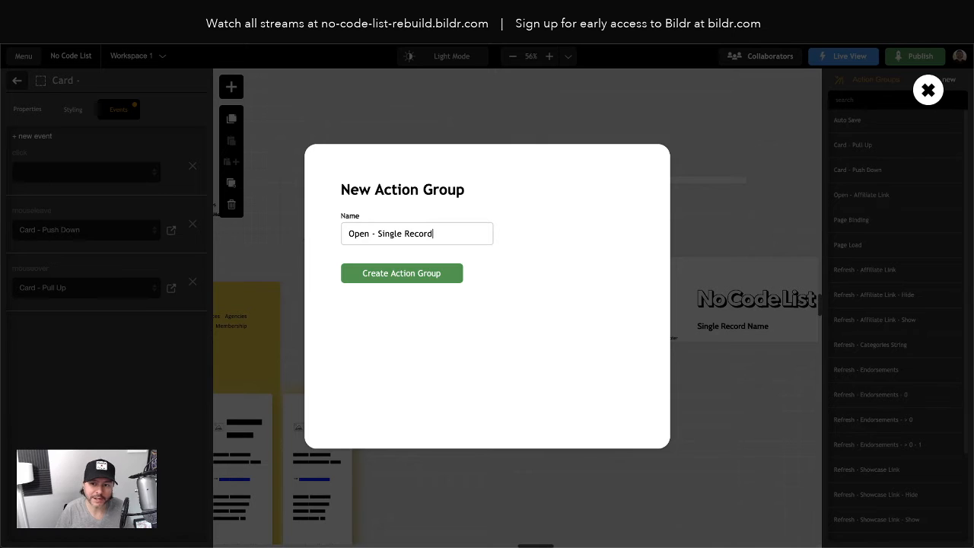
left_click(422, 273)
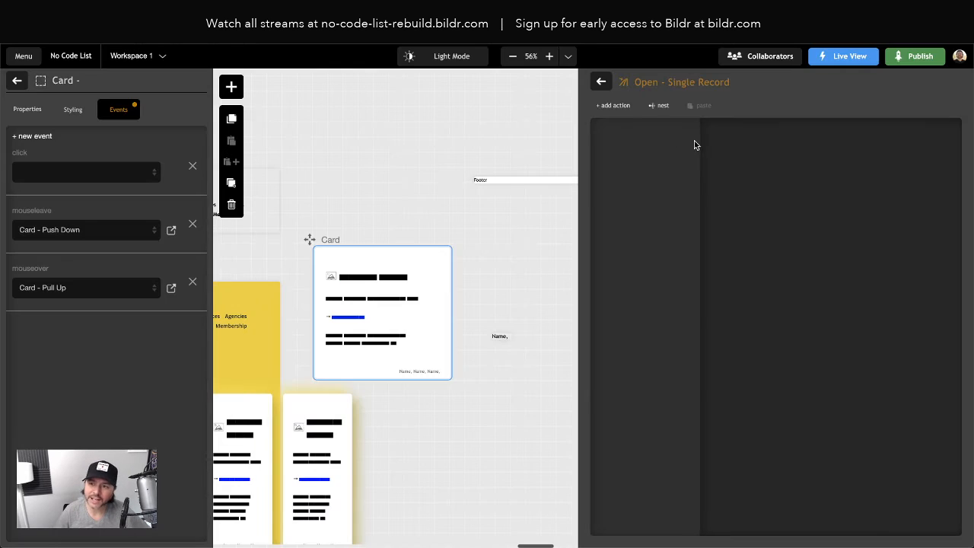
- Search the action types for "open" and add the Open page into Browser Tab/Window action to the group
left_click(615, 105)
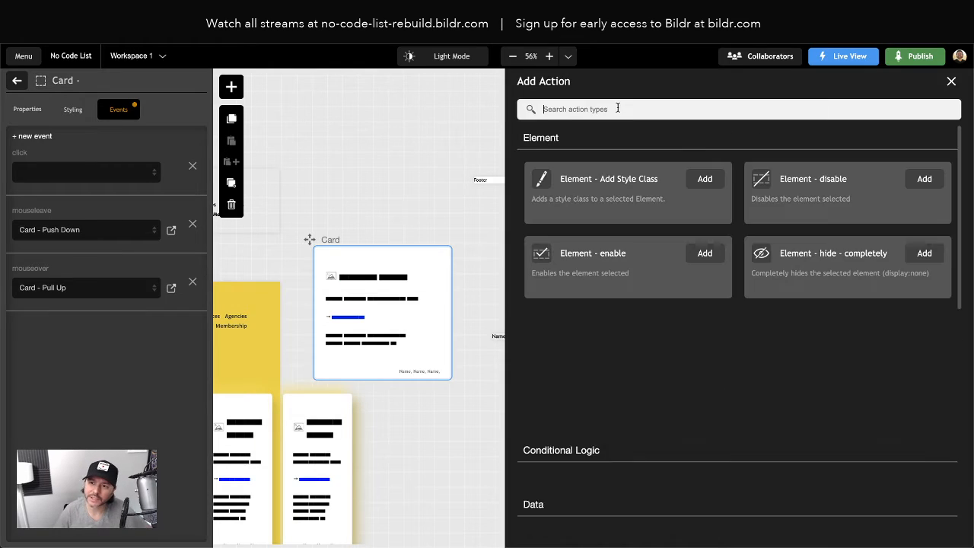
type("open")
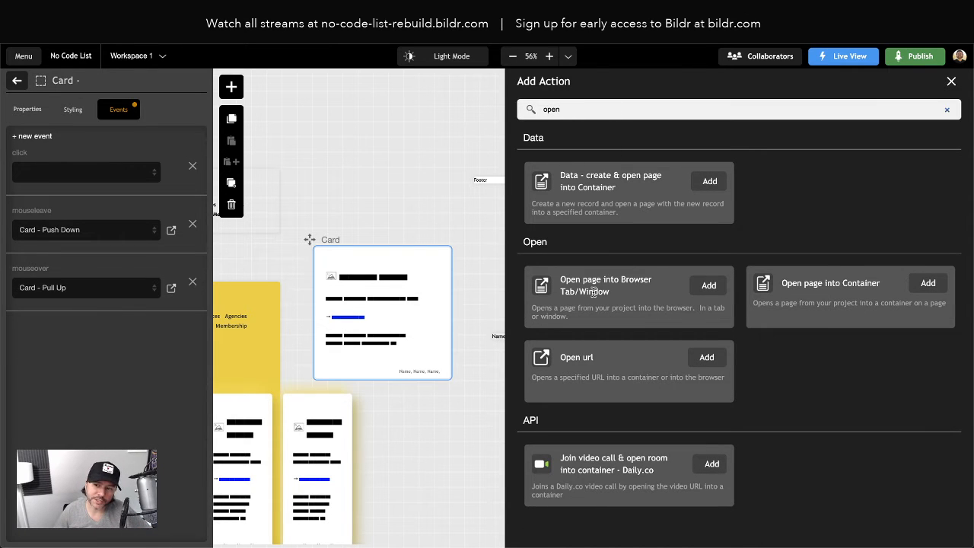
left_click(709, 286)
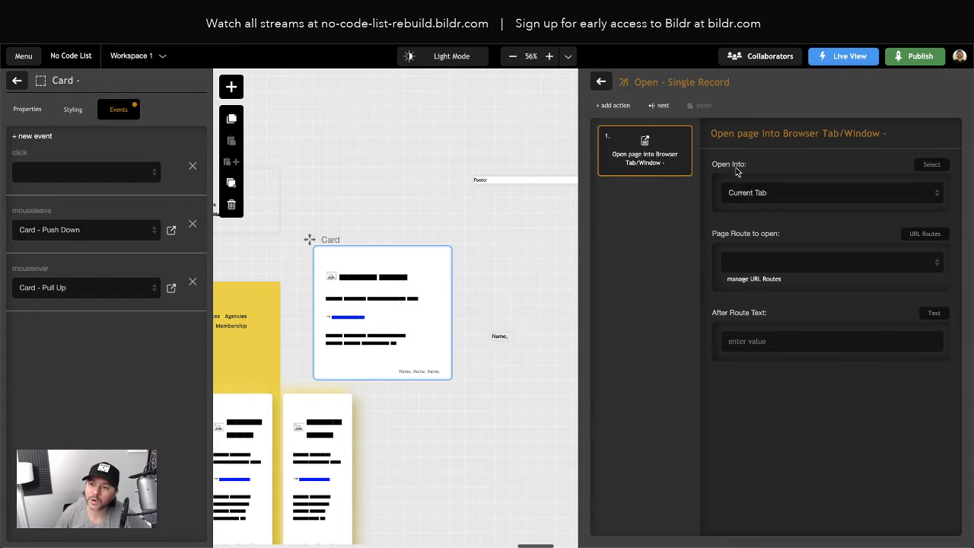
- Keep the action opening into the Current Tab and set its page route to /tools
left_click(767, 198)
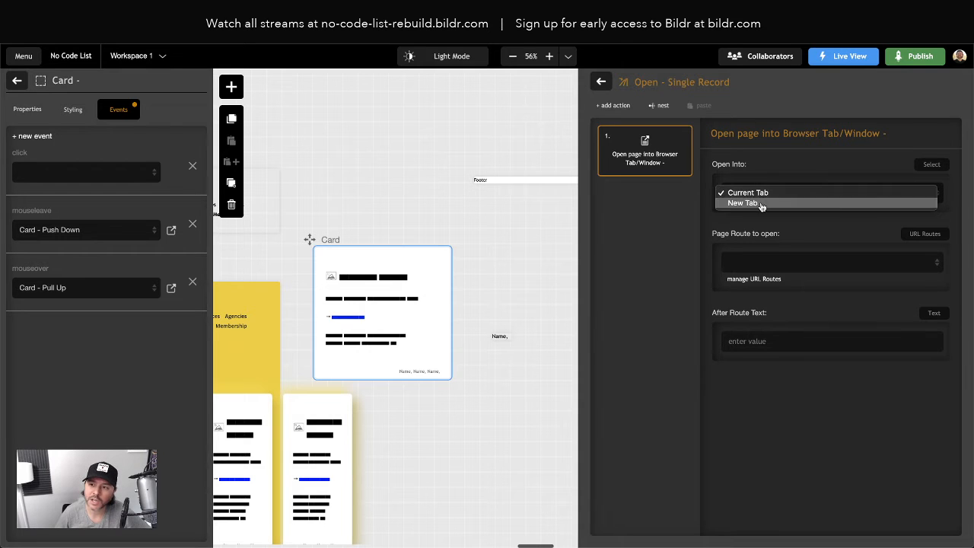
left_click(670, 200)
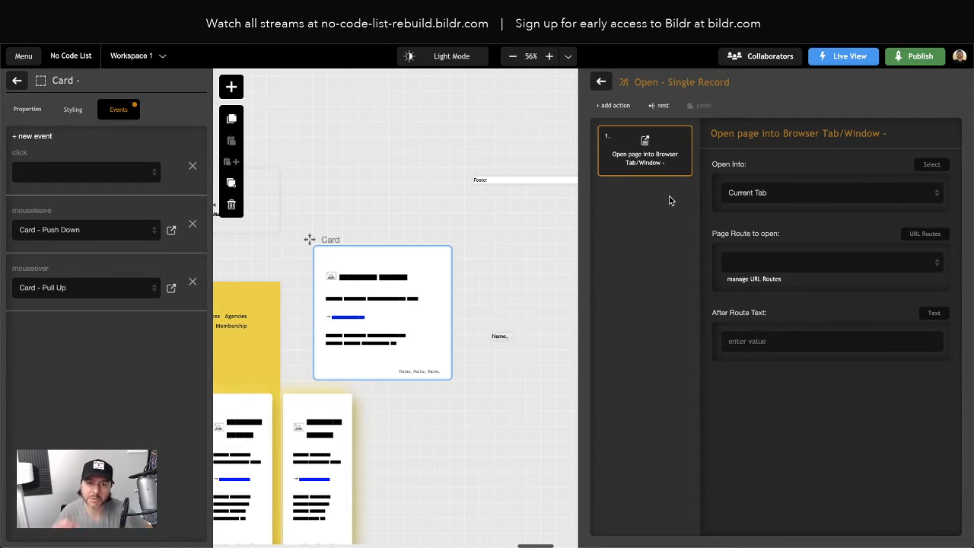
left_click(761, 263)
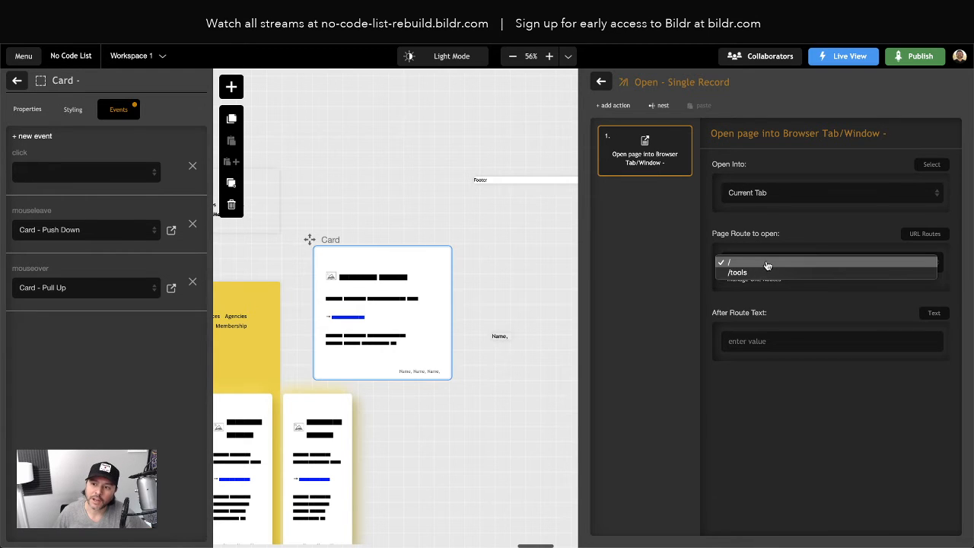
left_click(727, 273)
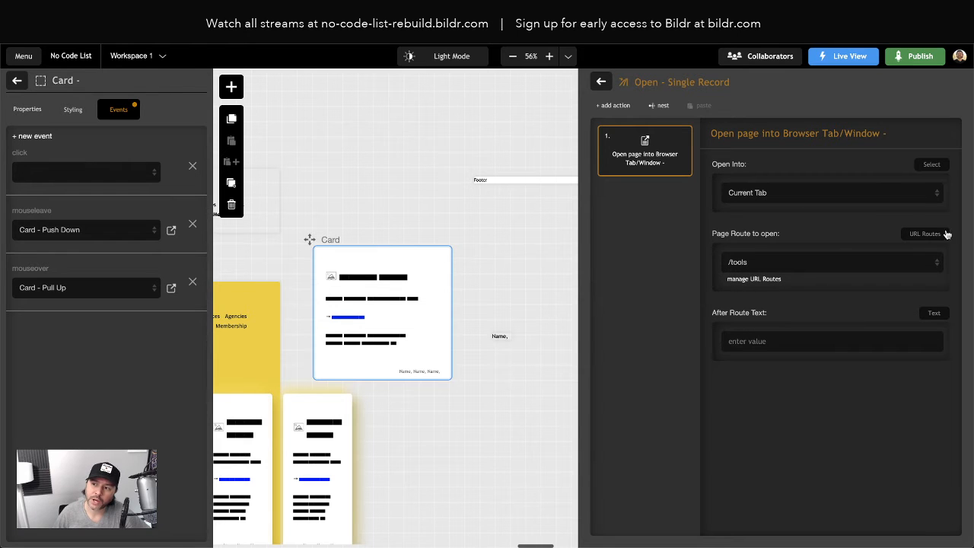
left_click(923, 235)
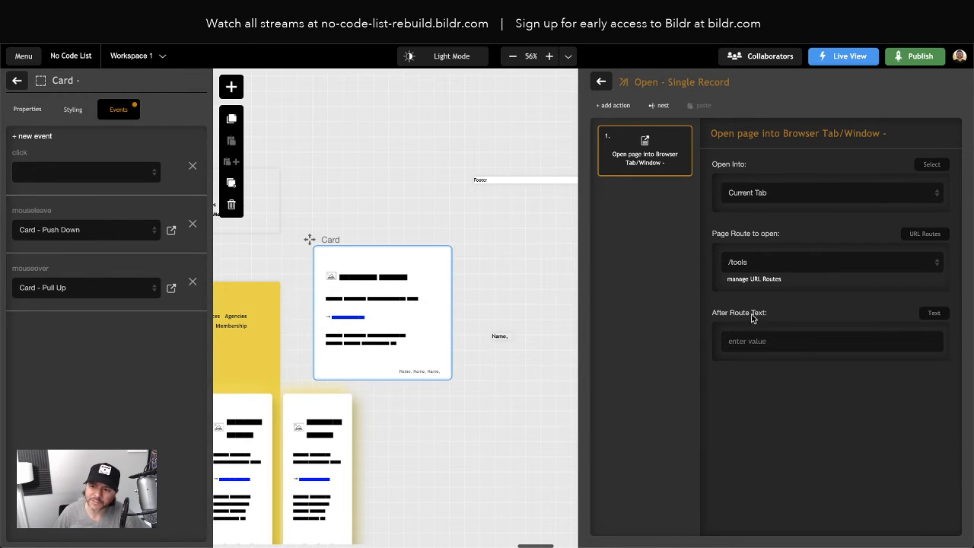
- Set the action's After Route Text to come from the current page's variable id
left_click(752, 343)
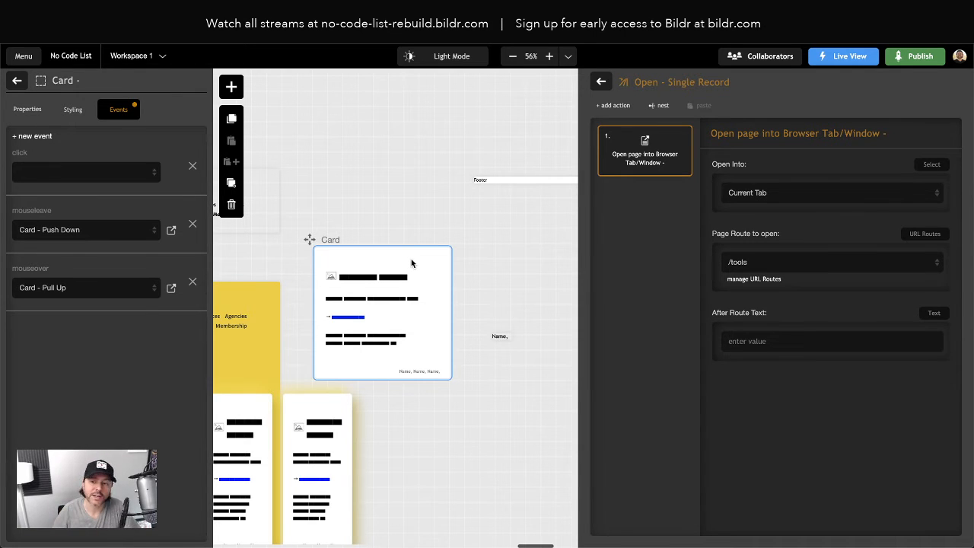
left_click(934, 314)
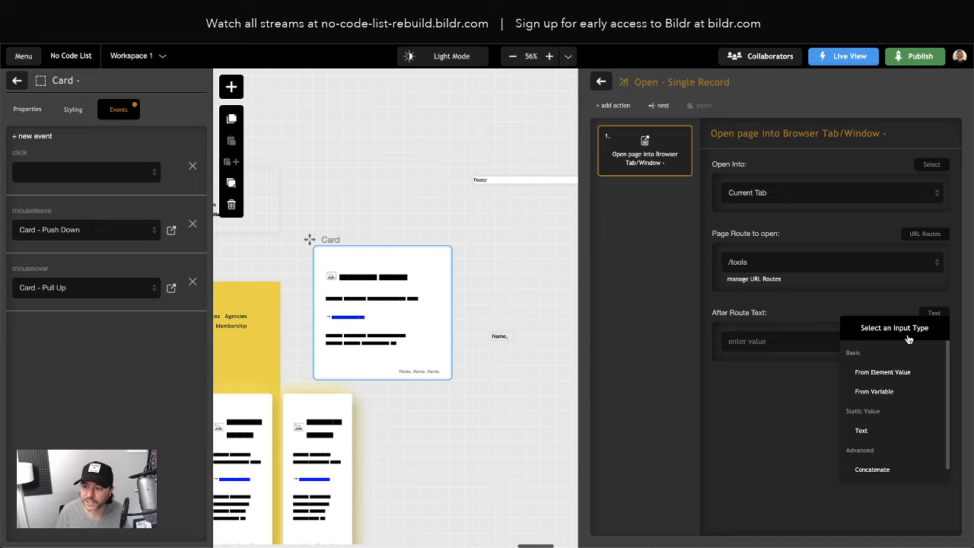
left_click(881, 380)
left_click(767, 393)
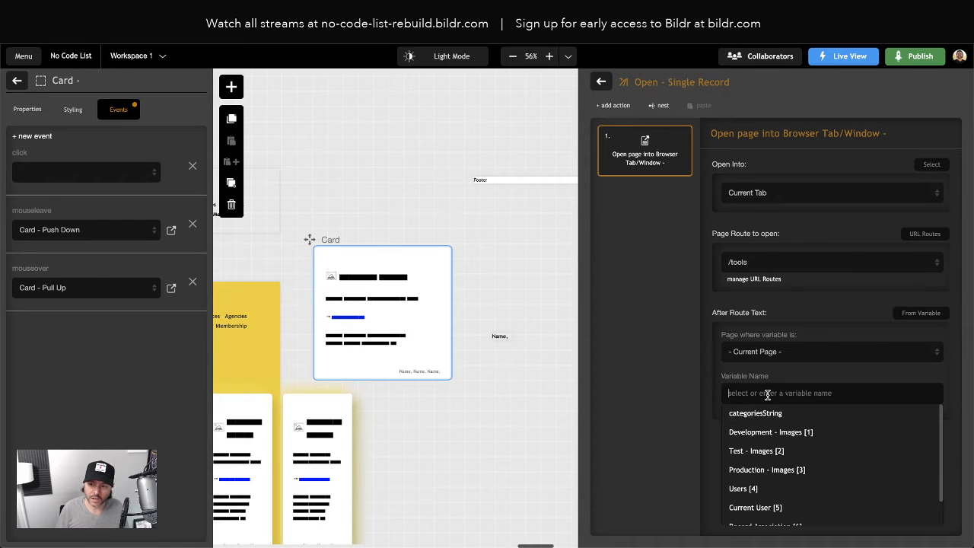
type("id")
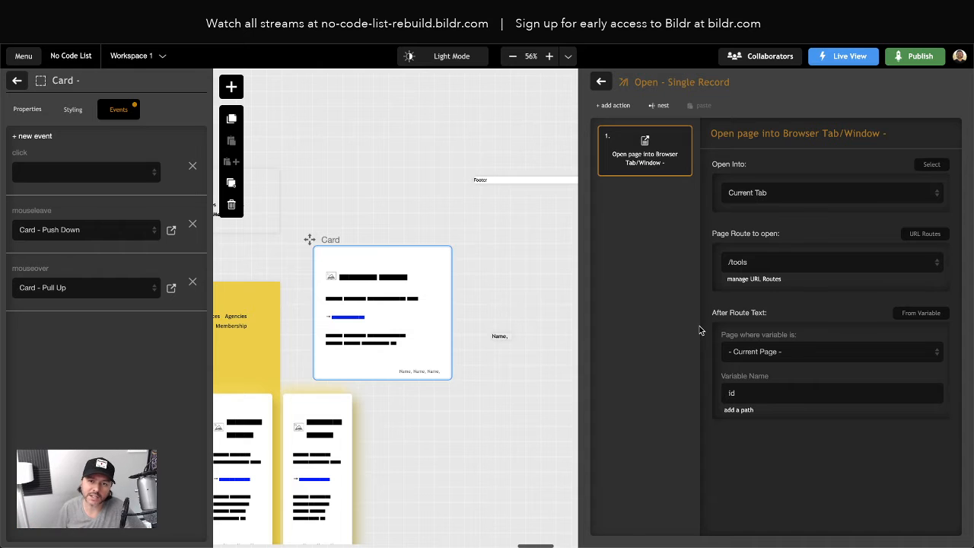
key("ctrl+Tab")
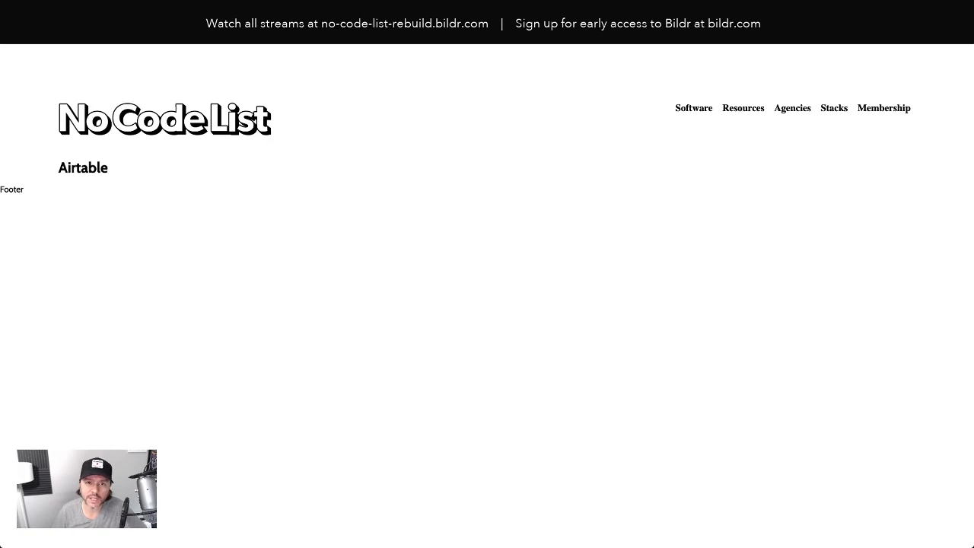
key("ctrl+shift+Tab")
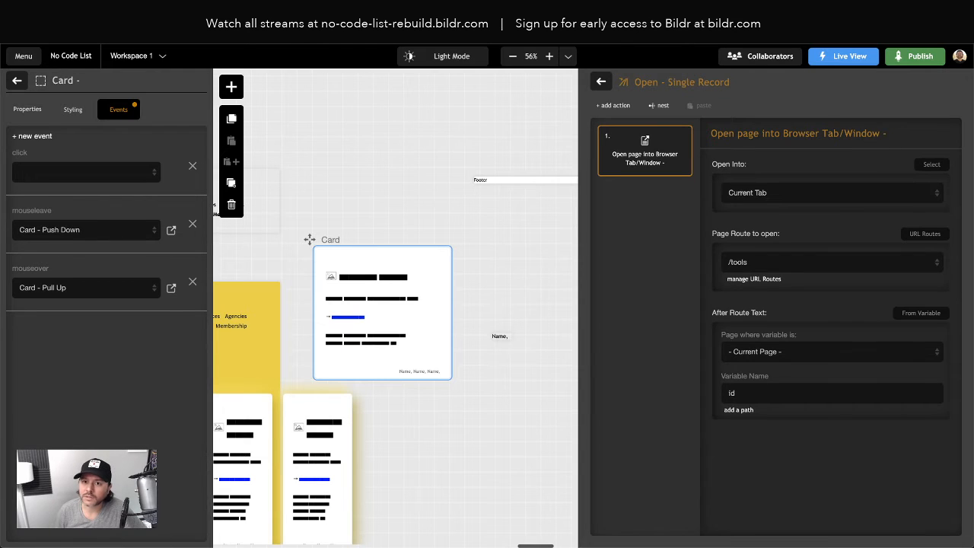
key("ctrl+Tab")
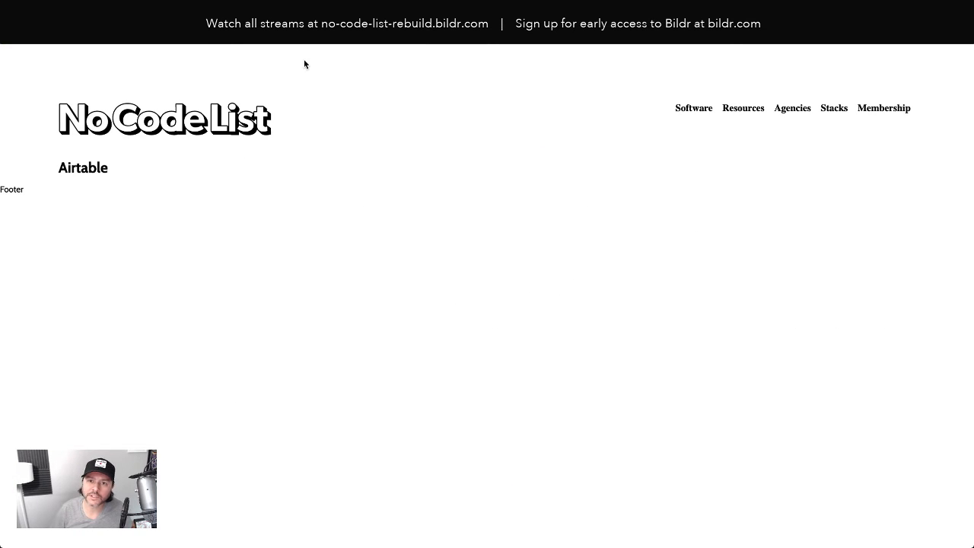
key("BackSpace")
key("BackSpace")
key("BackSpace")
key("BackSpace")
key("BackSpace")
key("BackSpace")
key("BackSpace")
key("BackSpace")
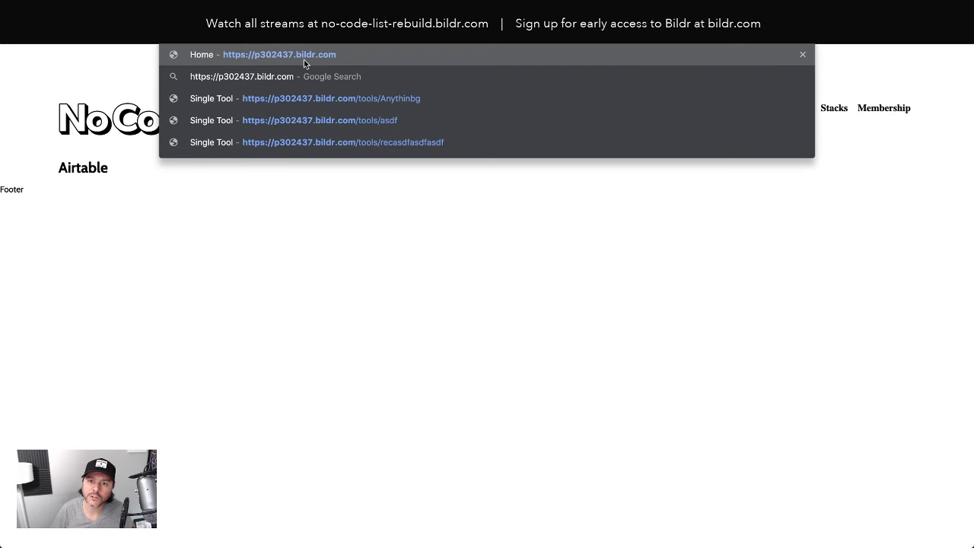
key("Return")
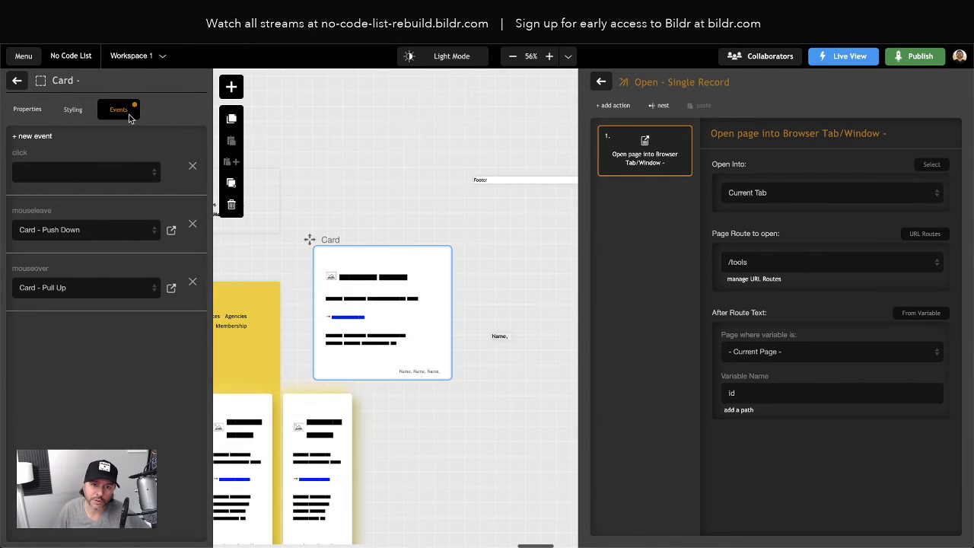
- Back in the Bildr editor, assign the Open - Single Record action group to the main Card element's click event
left_click(18, 84)
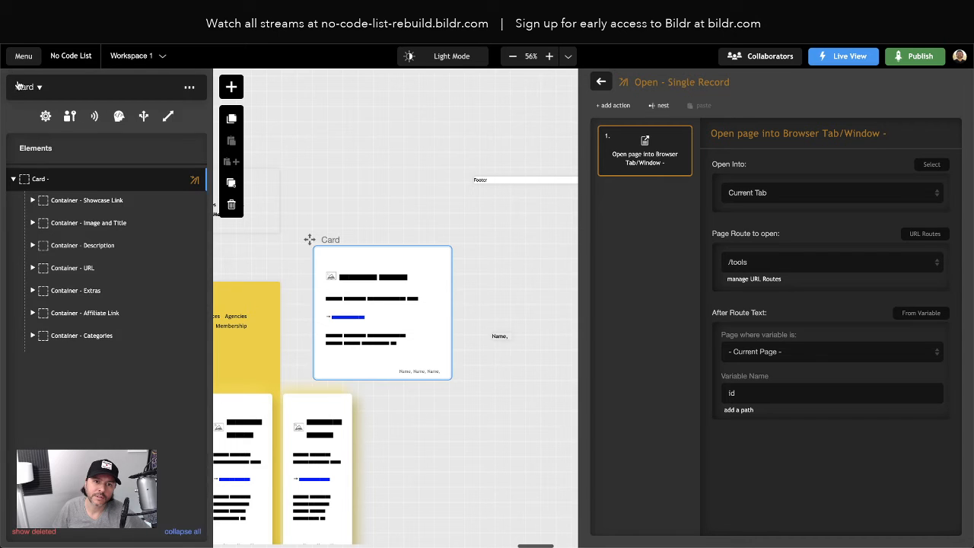
left_click(45, 185)
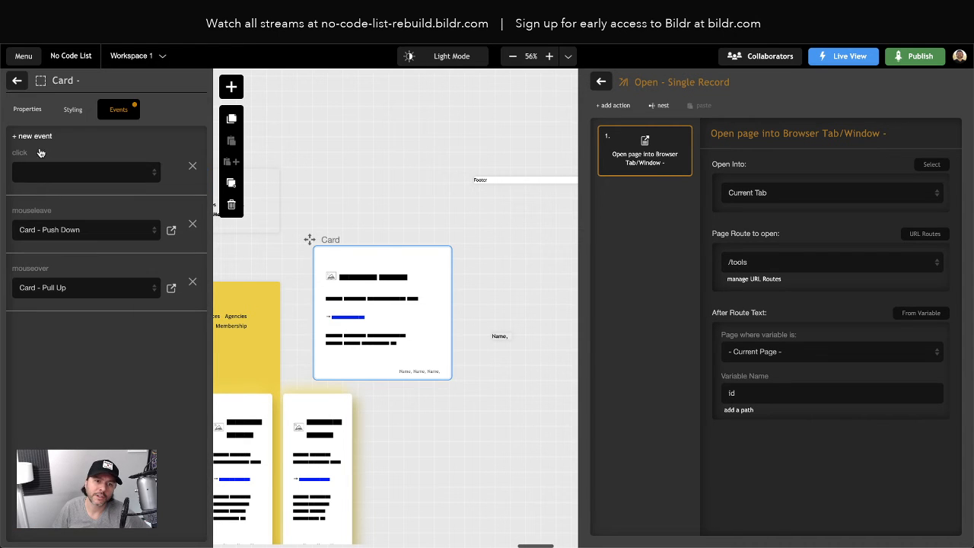
left_click(32, 169)
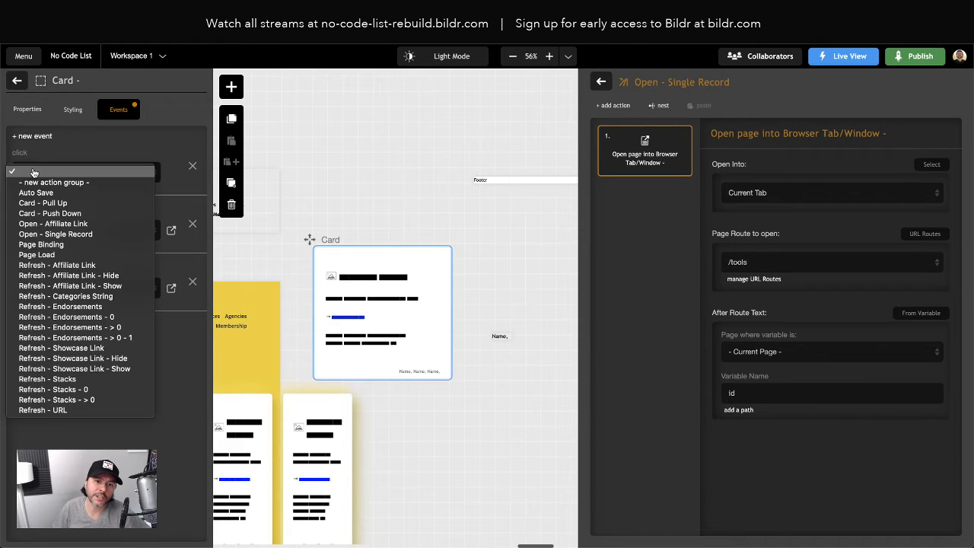
left_click(57, 233)
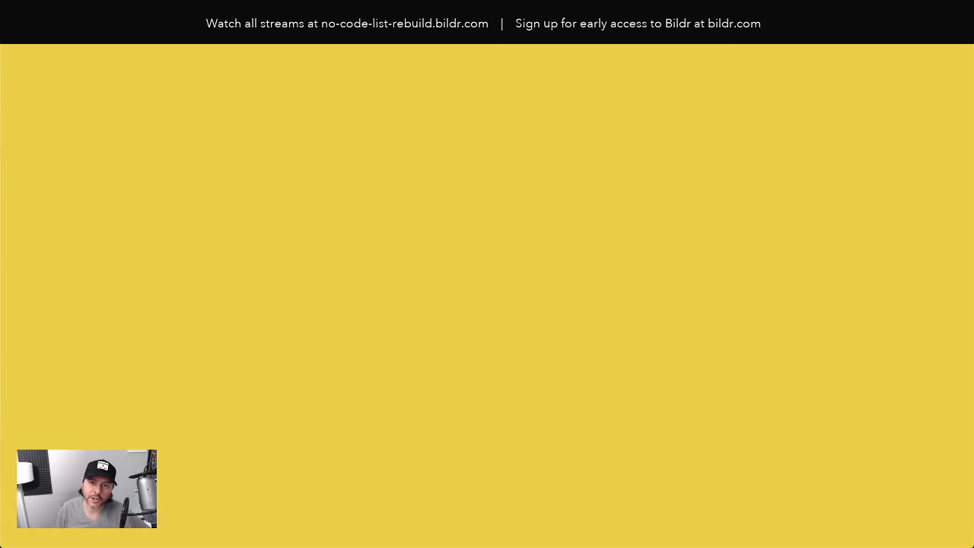
- Reload the live home page and test the card link by opening the Adalo software card
key("super+r")
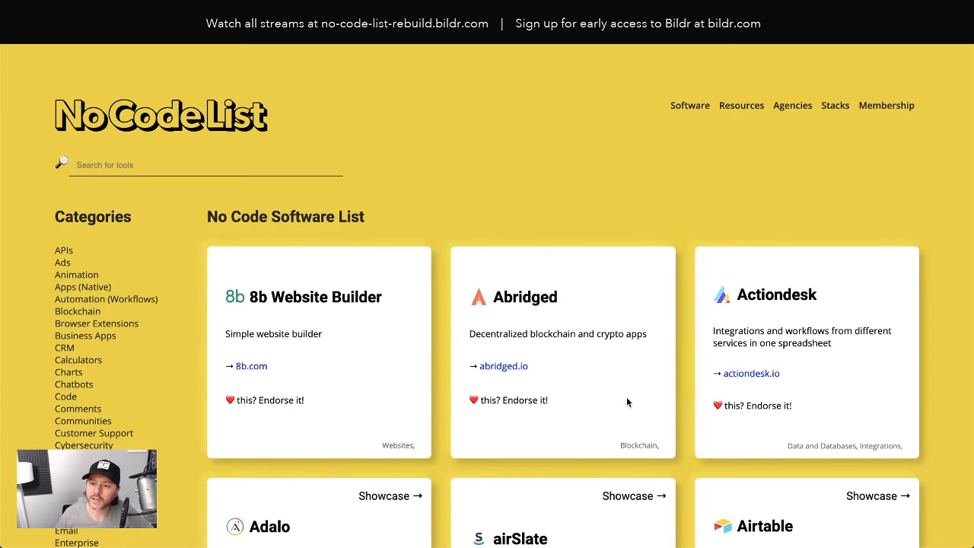
scroll(627, 399, "down", 2)
scroll(630, 402, "down", 1)
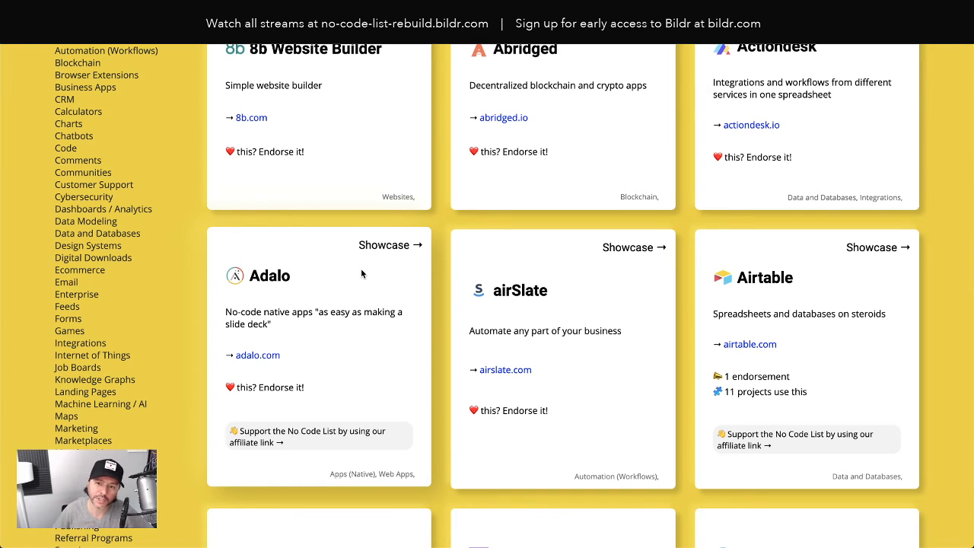
left_click(323, 261)
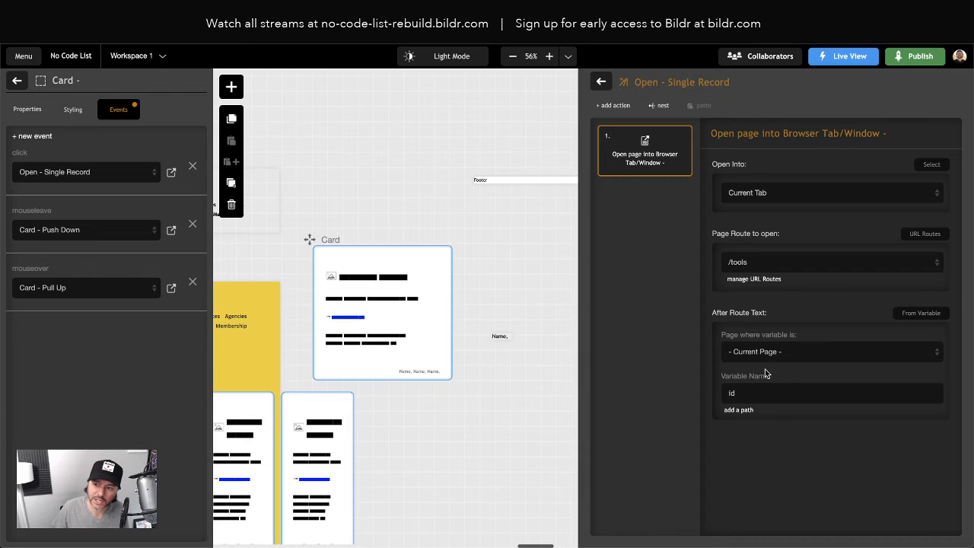
- In the Bildr editor, change the After Route Text to Concatenate with "/" as its first text value
left_click(908, 314)
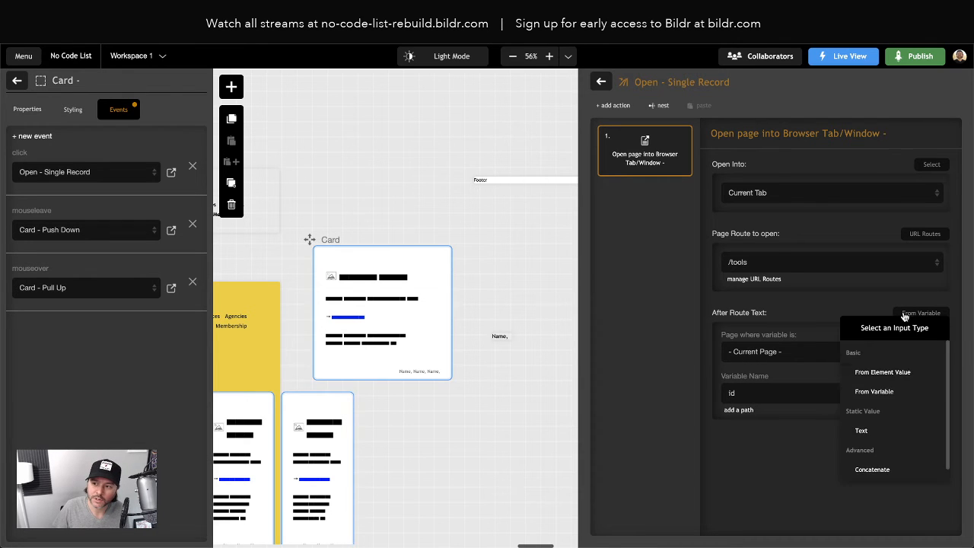
left_click(875, 459)
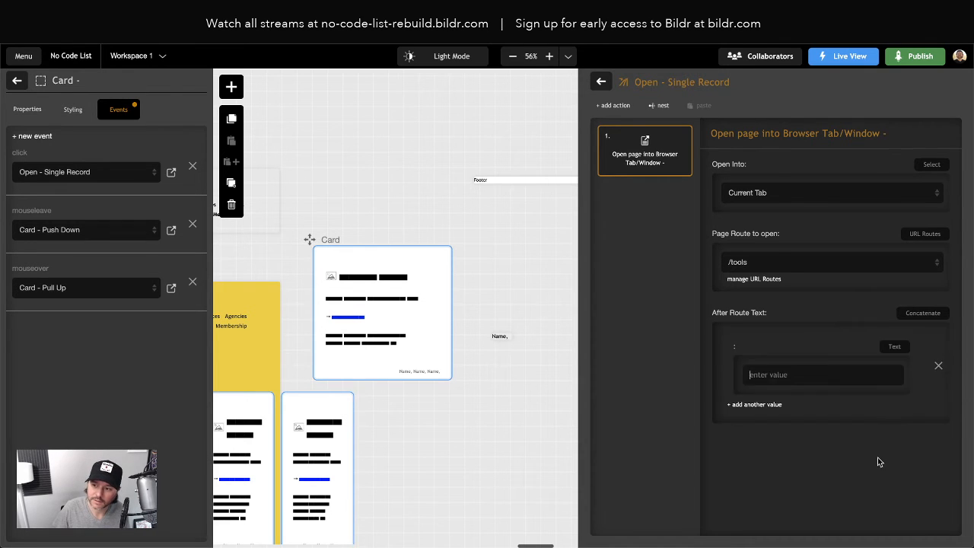
left_click(772, 375)
type("/")
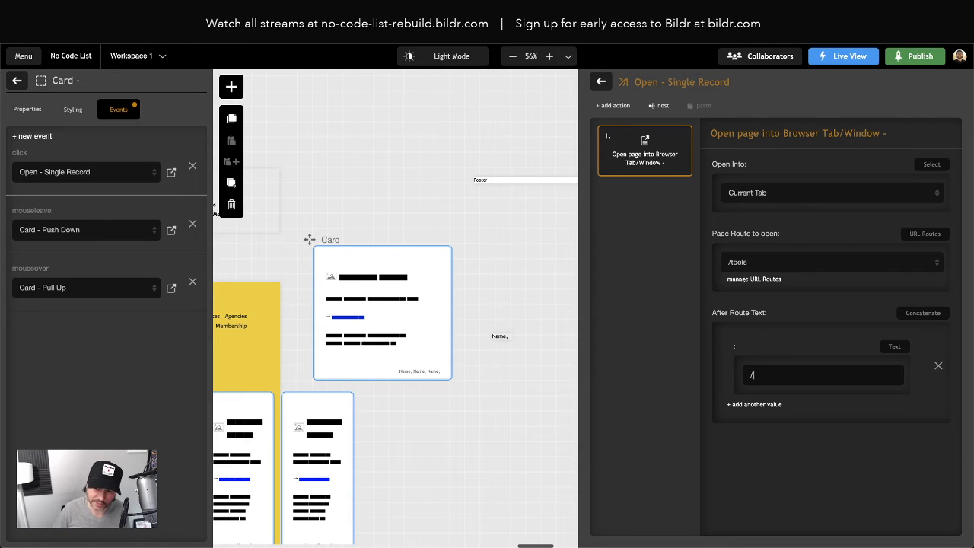
- Add a second value to the concatenation, taken from the current page's variable id
left_click(756, 405)
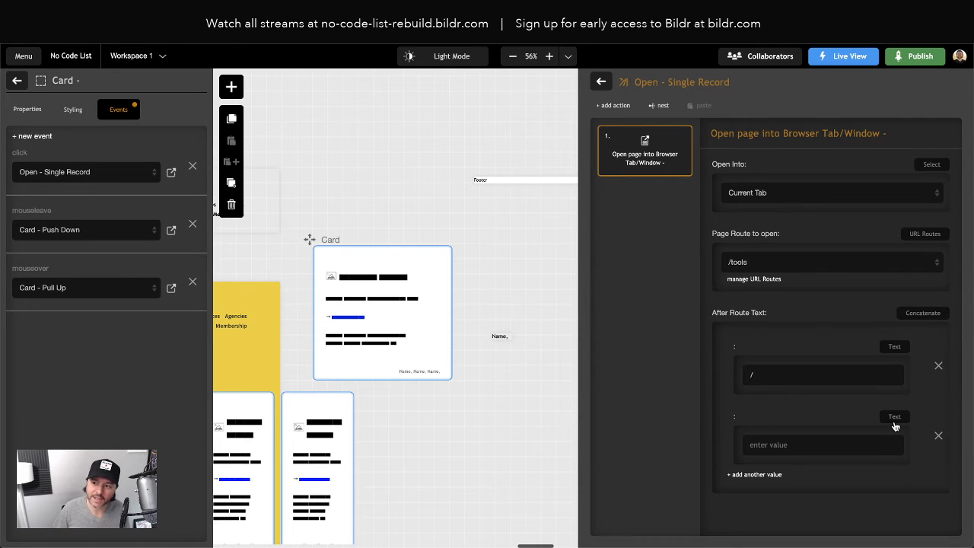
left_click(894, 419)
left_click(838, 496)
left_click(784, 496)
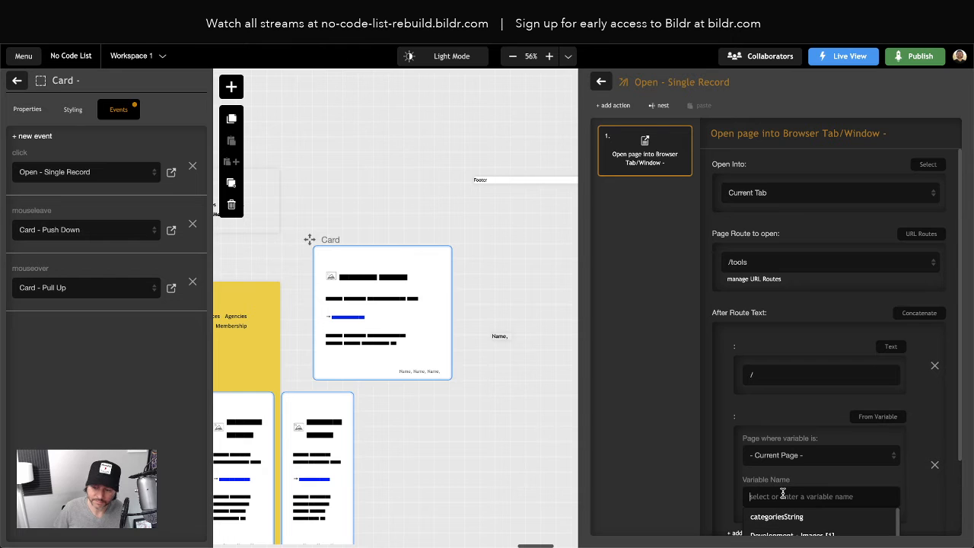
type("id")
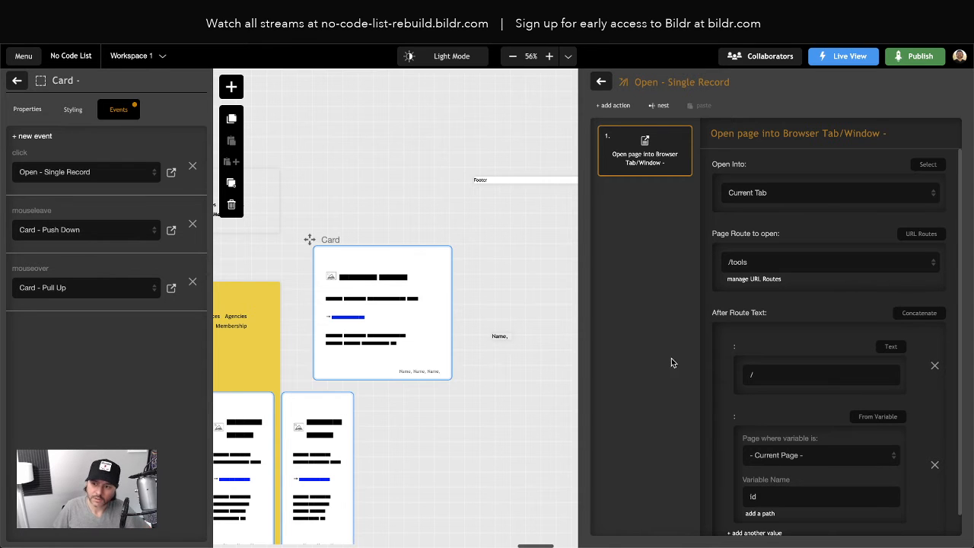
- Switch to the live No Code List site and reload its home page from the root address p302437.bildr.com
left_click(200, 32)
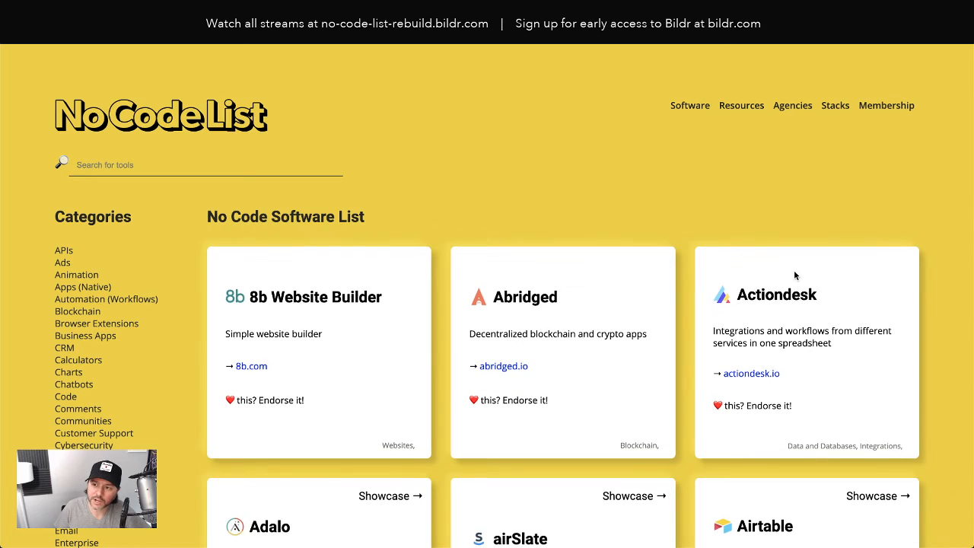
key("super+r")
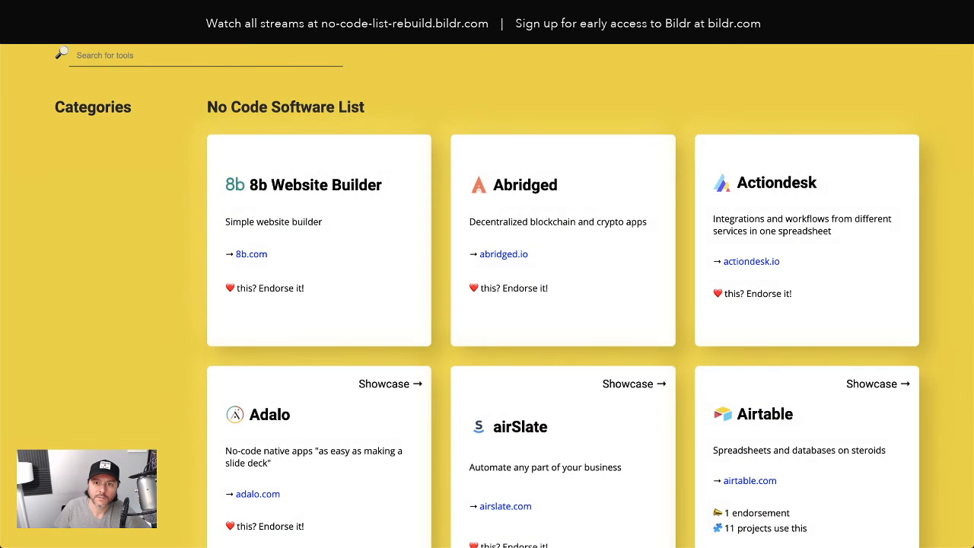
key("BackSpace")
key("Return")
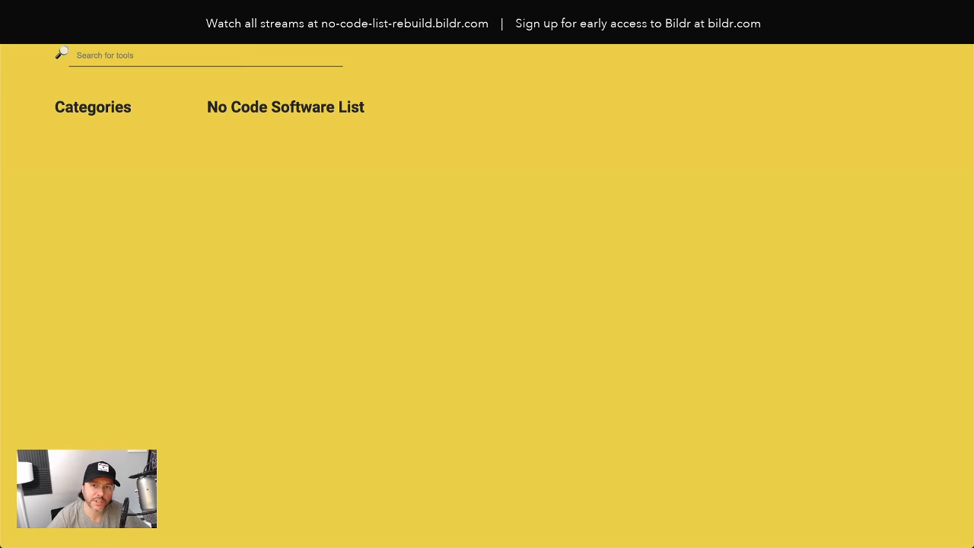
scroll(464, 231, "down", 2)
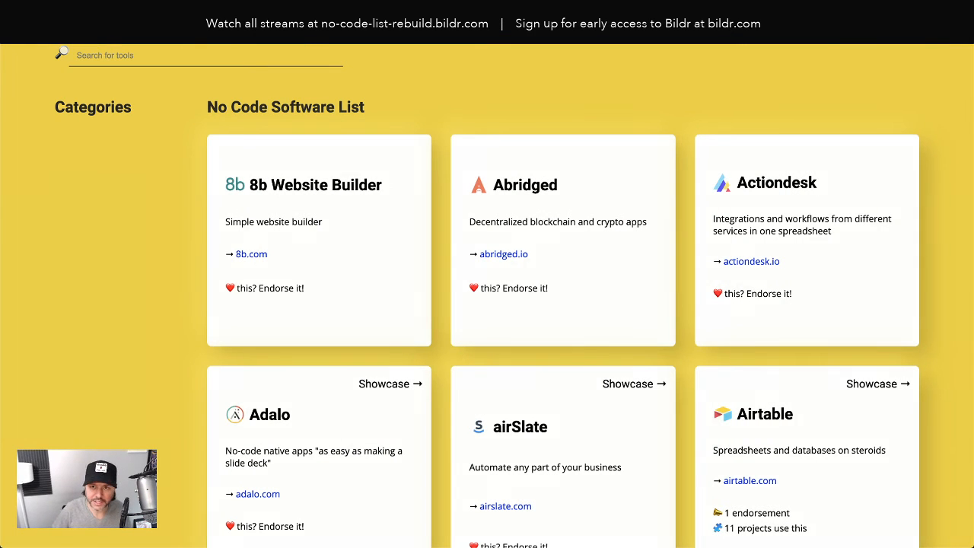
left_click(426, 44)
key("BackSpace")
key("BackSpace")
key("BackSpace")
key("BackSpace")
key("BackSpace")
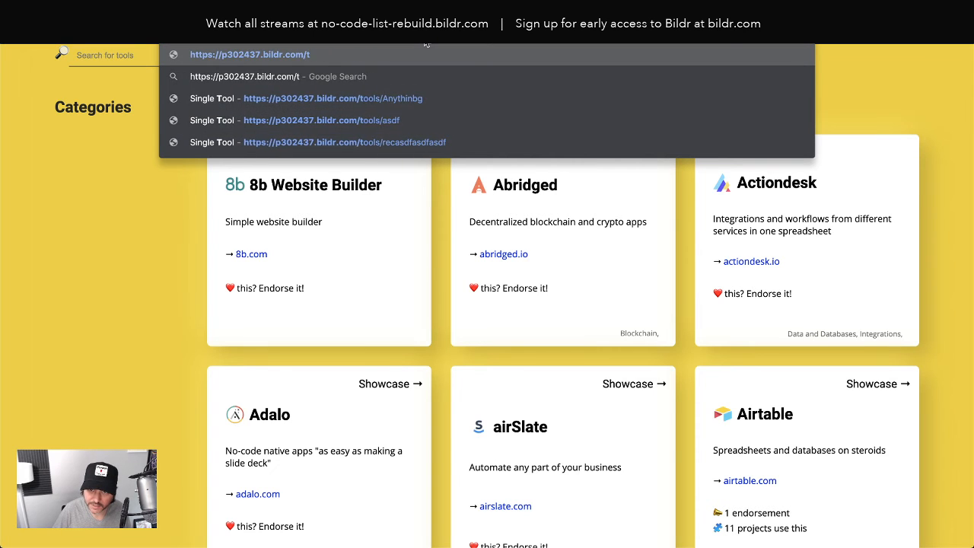
key("Return")
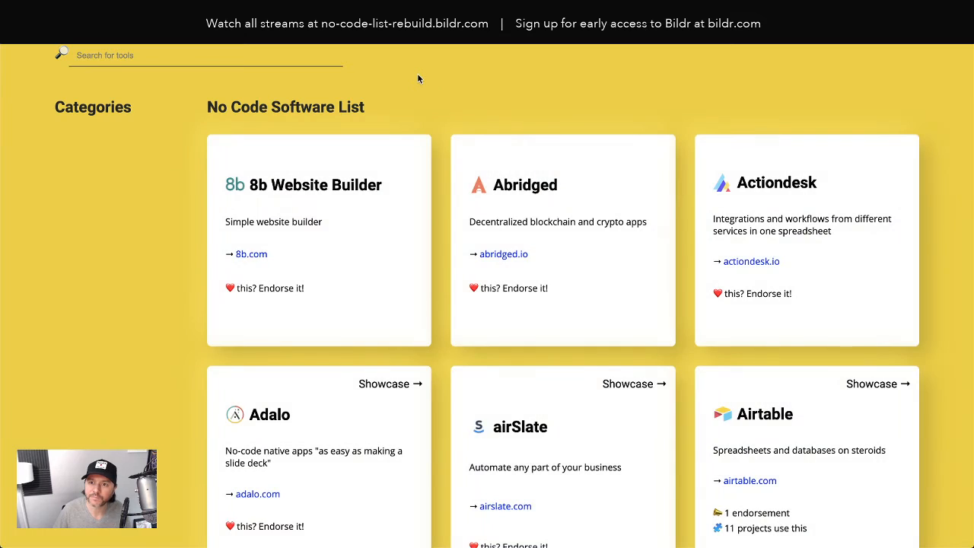
- Clear the live site's stored data with the browser's developer tools and reload the home page
right_click(418, 74)
left_click(453, 185)
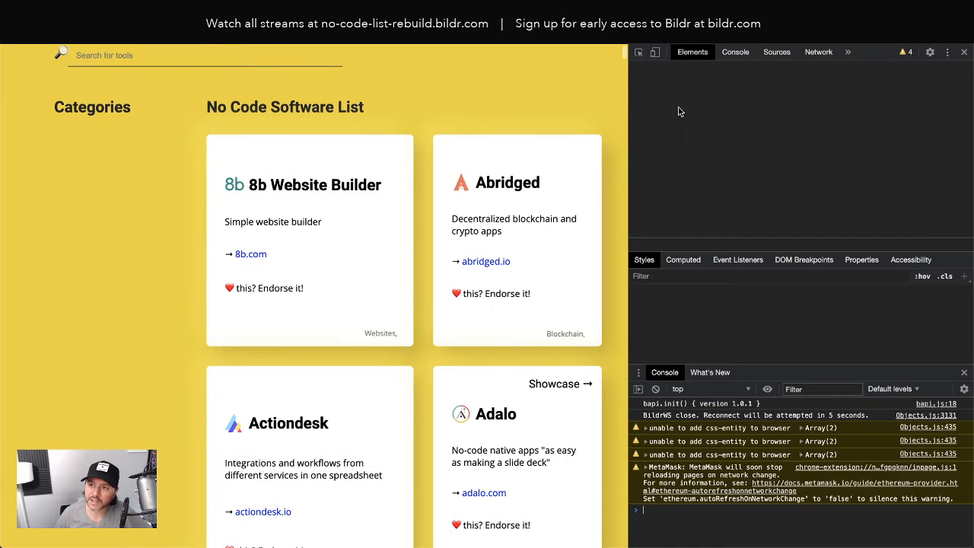
left_click(848, 53)
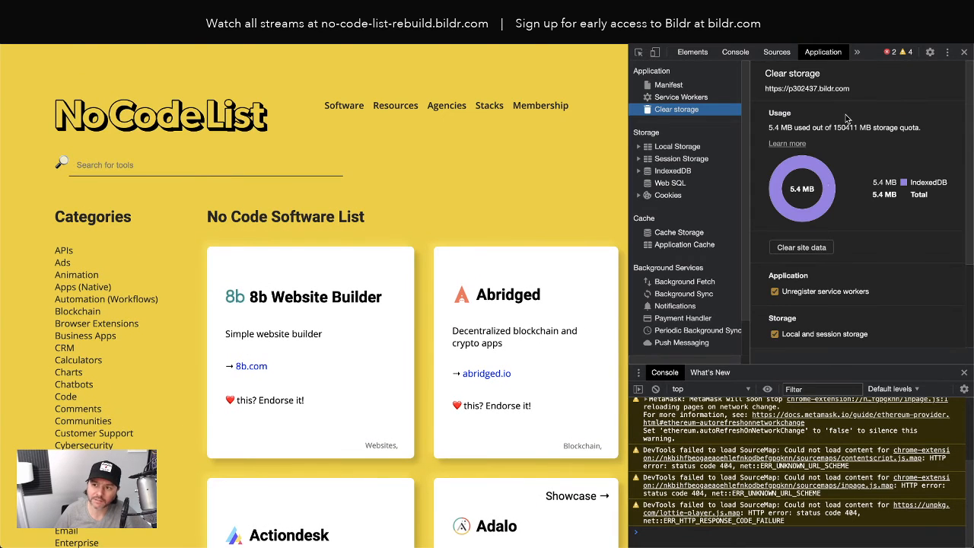
left_click(793, 250)
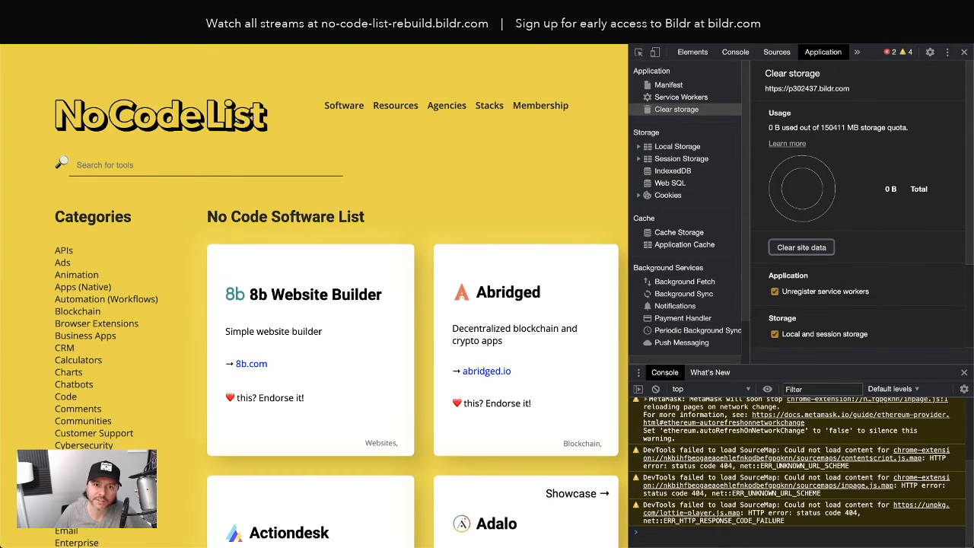
key("super+r")
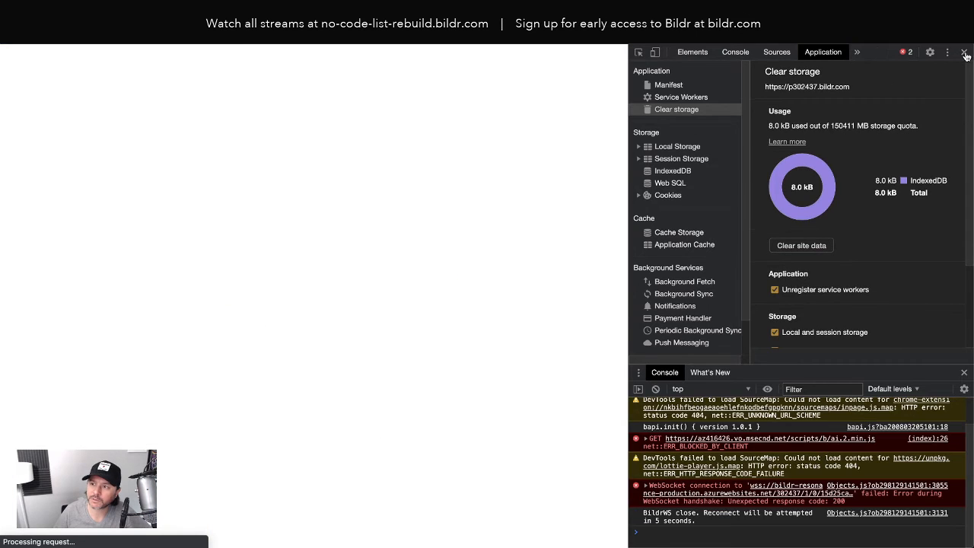
left_click(965, 53)
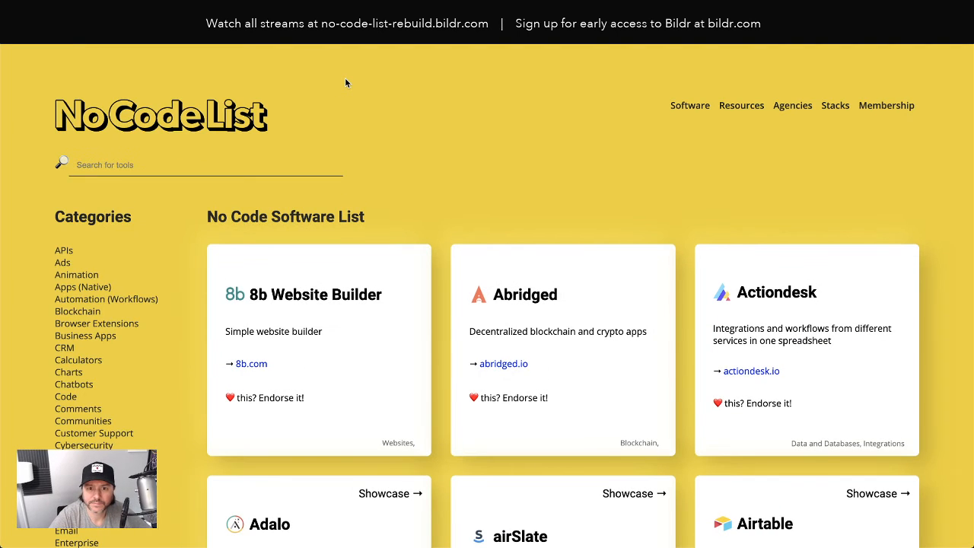
- Test the card link by opening the airSlate software card, and return to the software list
scroll(586, 229, "down", 5)
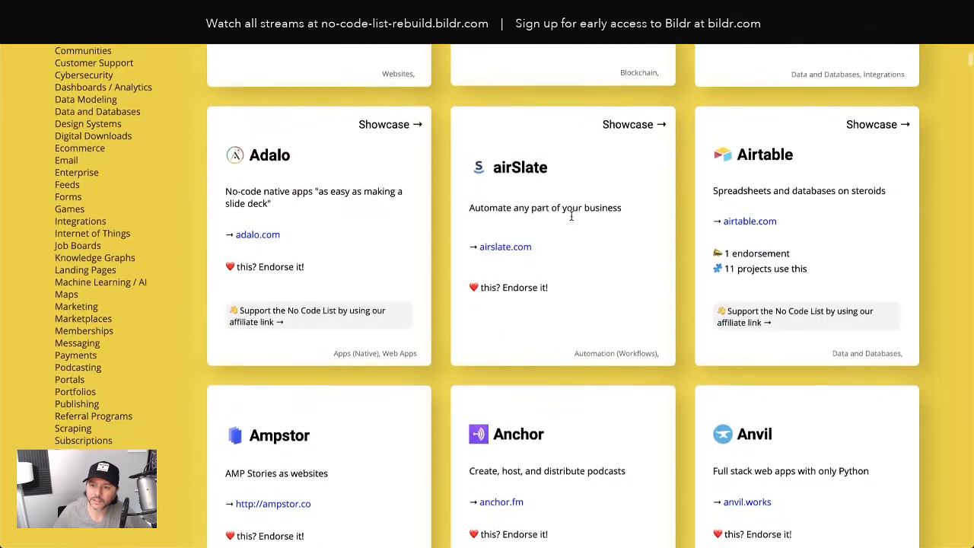
left_click(599, 250)
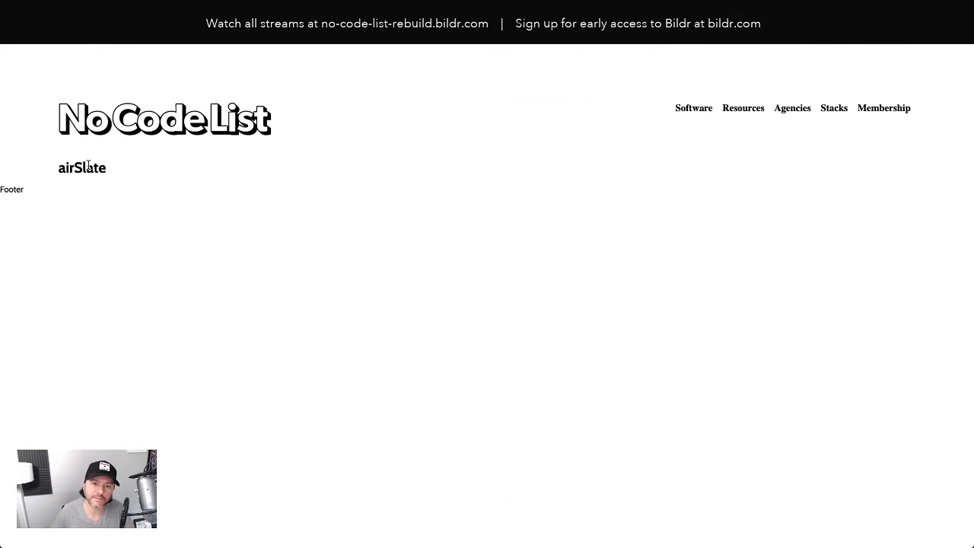
left_click(14, 40)
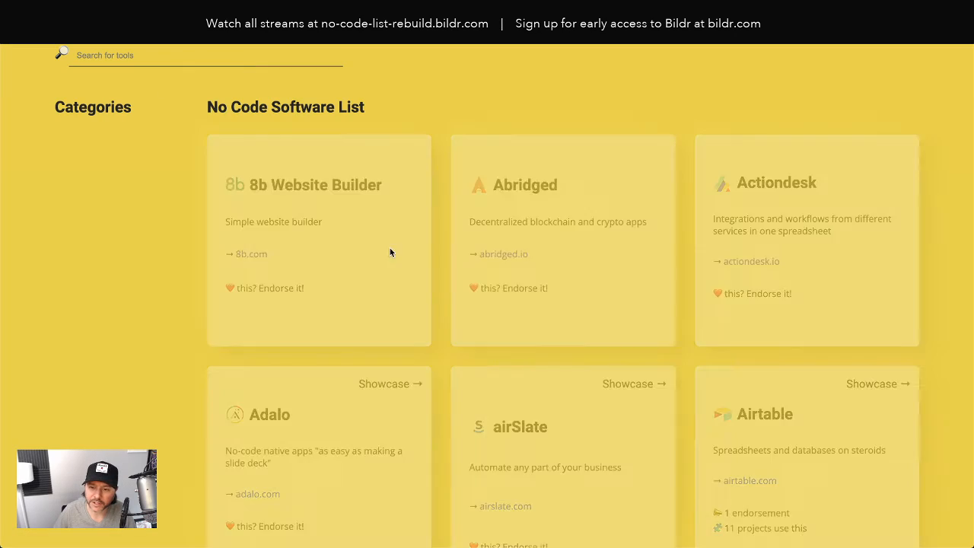
- Test the DronaHQ card's link from further down the software list, and go back and reload the home page
scroll(406, 243, "down", 3)
scroll(405, 242, "down", 10)
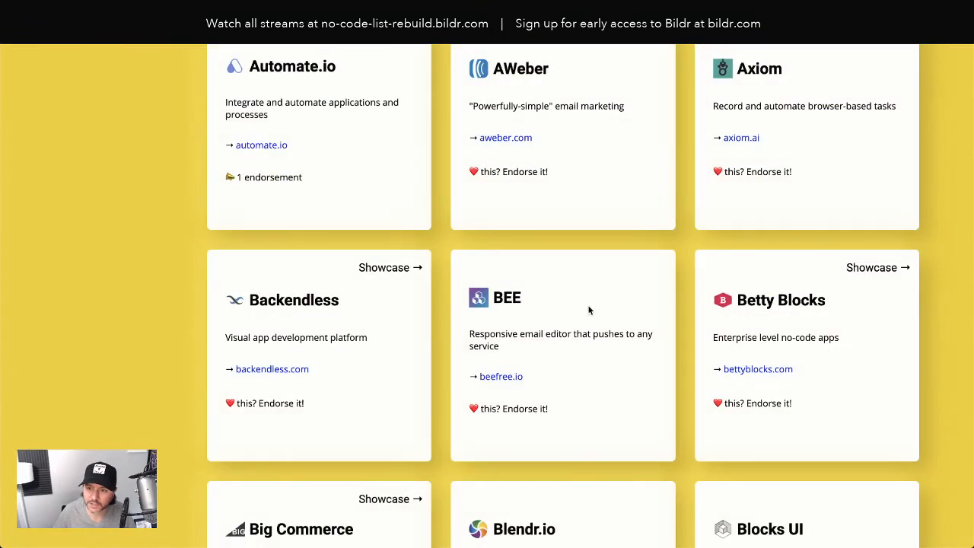
scroll(619, 308, "down", 5)
left_click(618, 308)
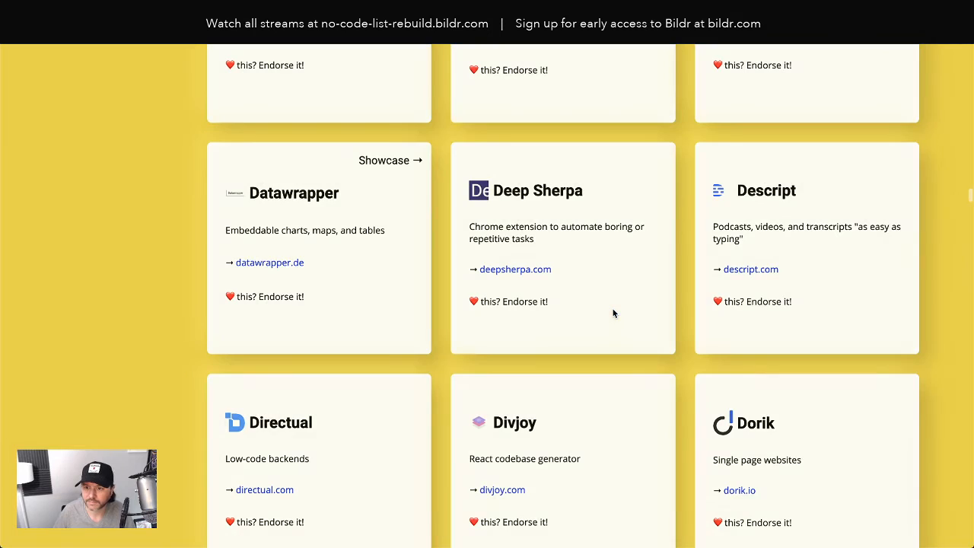
scroll(540, 296, "down", 7)
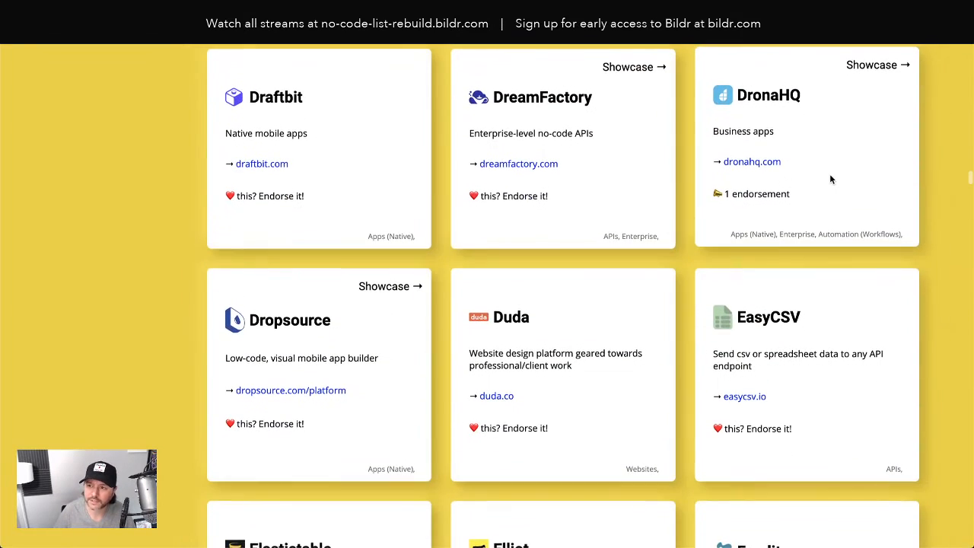
left_click(830, 176)
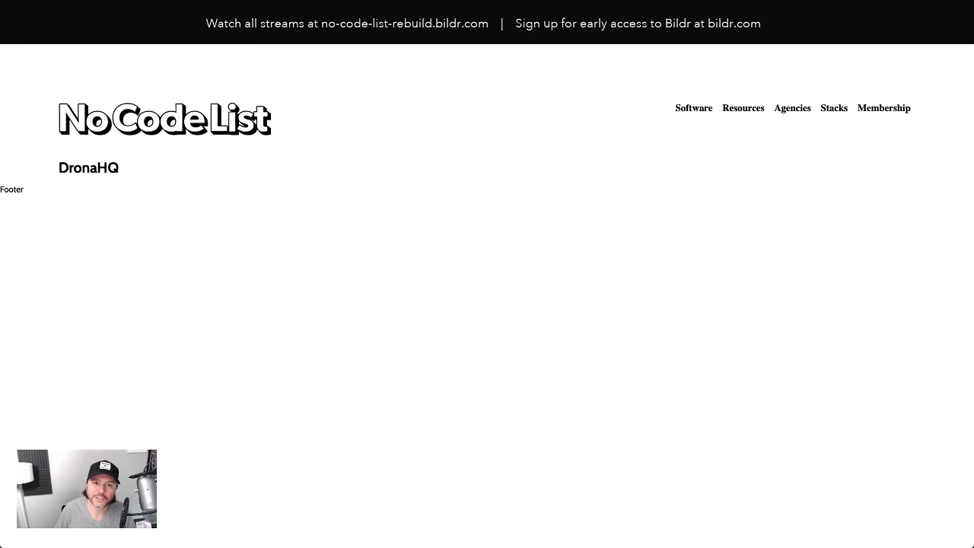
key("super+Left")
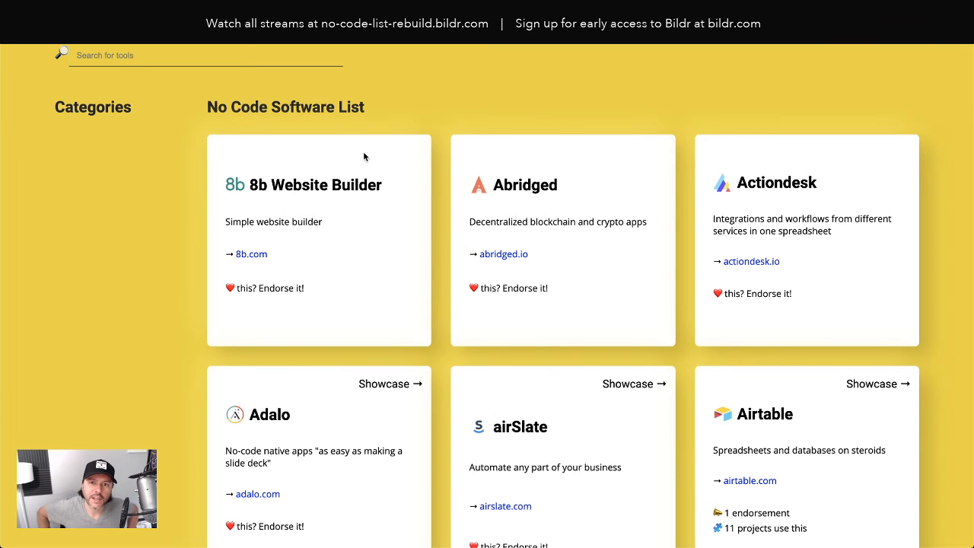
key("super+r")
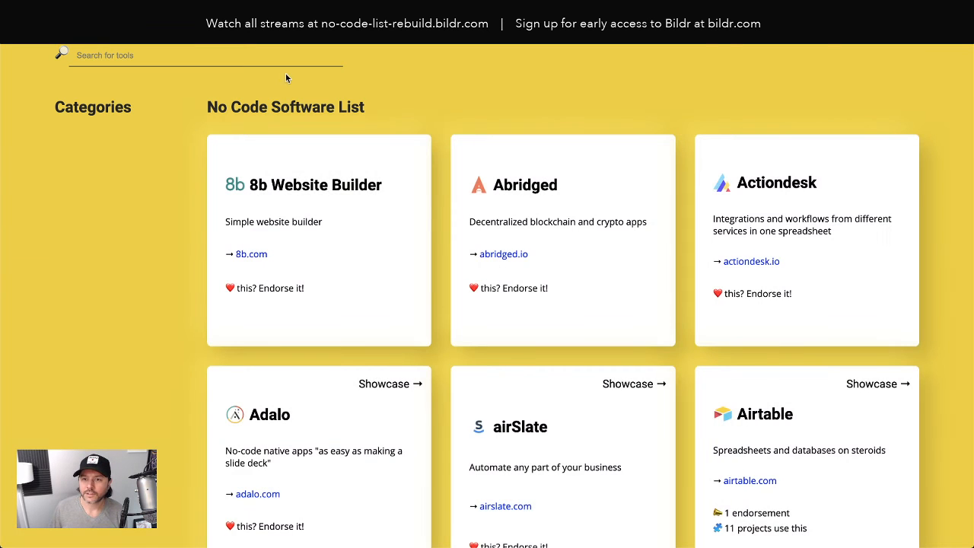
- Compare the Single Tool page in the Bildr editor with the original No Code List site's Airtable tool page
key("ctrl+Tab")
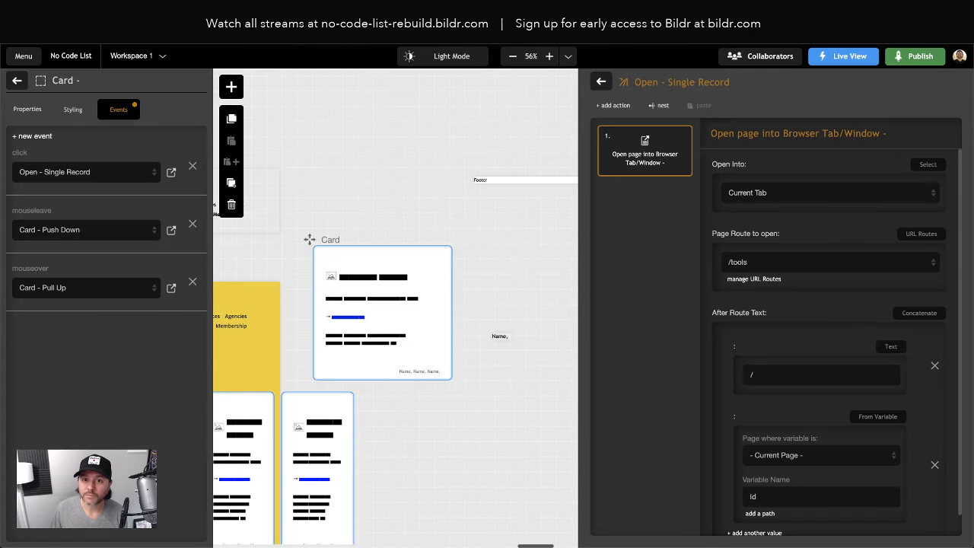
scroll(381, 210, "right", 5)
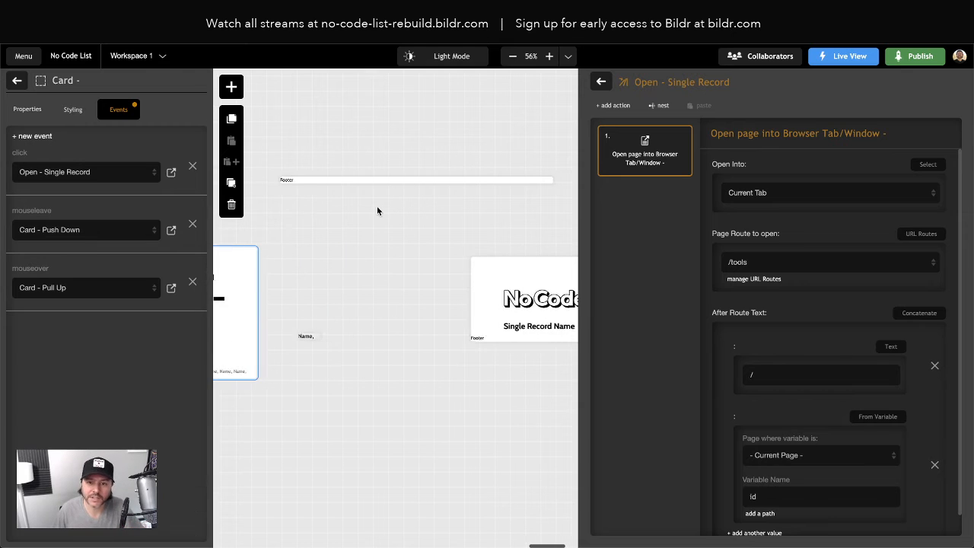
scroll(378, 211, "right", 4)
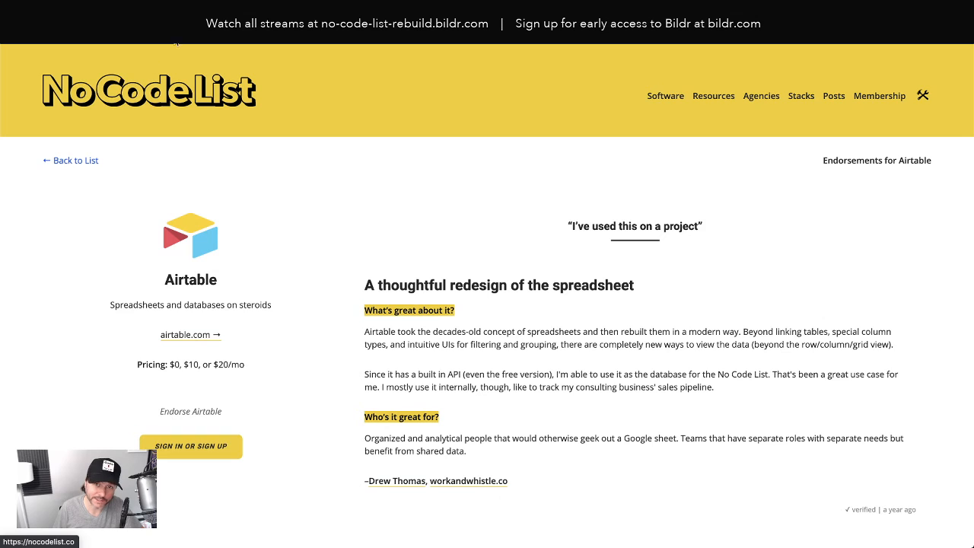
left_click(182, 15)
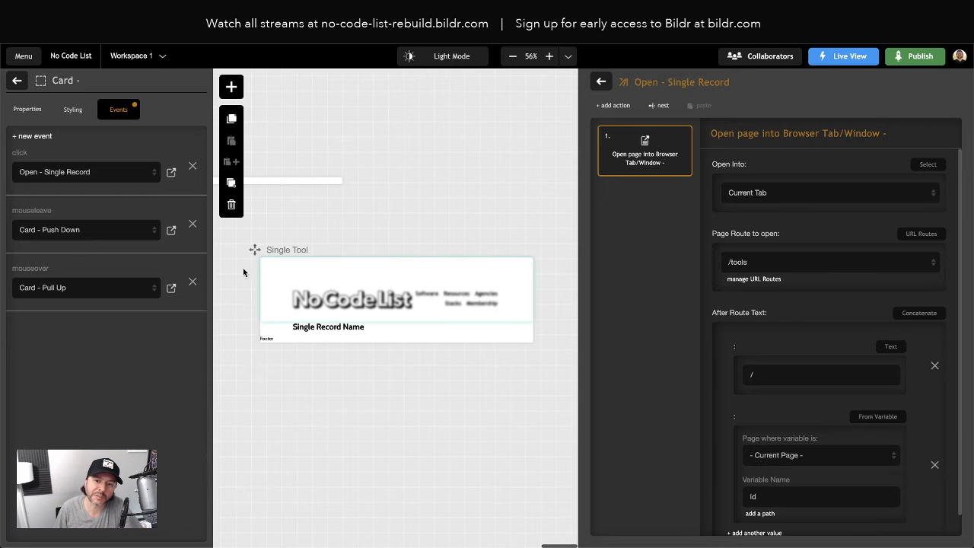
- In the Bildr editor, replace the Single Tool page's primary style class with Body Class - No Code List
left_click(278, 268)
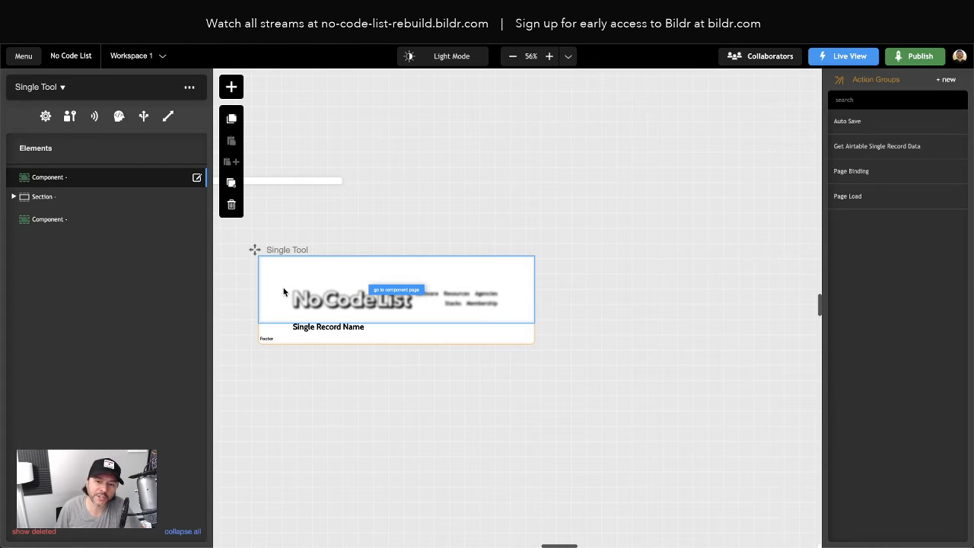
left_click(44, 116)
left_click(74, 120)
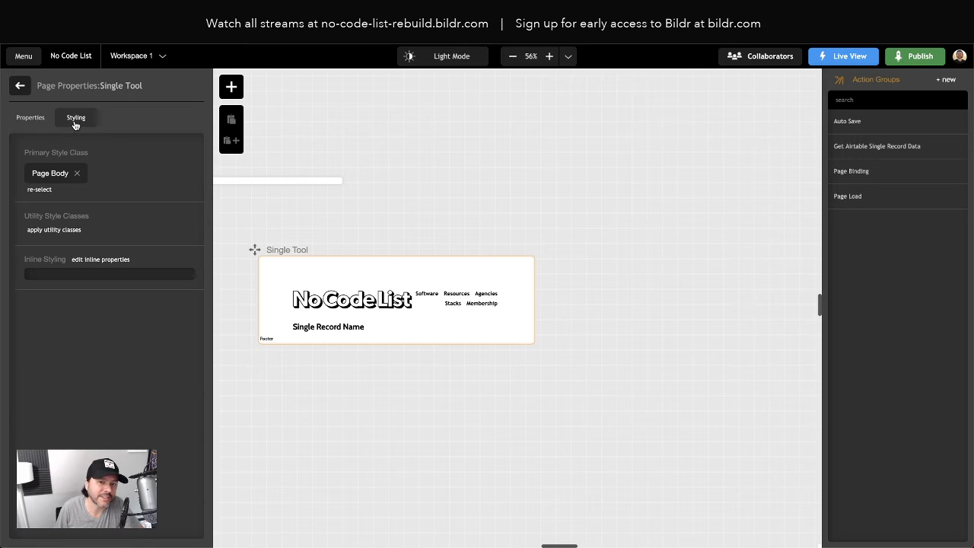
left_click(77, 174)
left_click(34, 169)
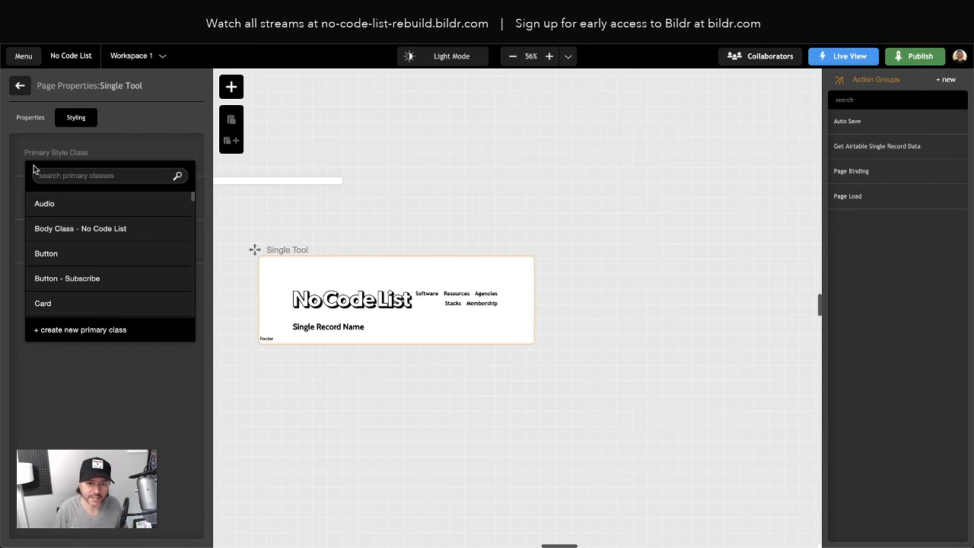
left_click(95, 233)
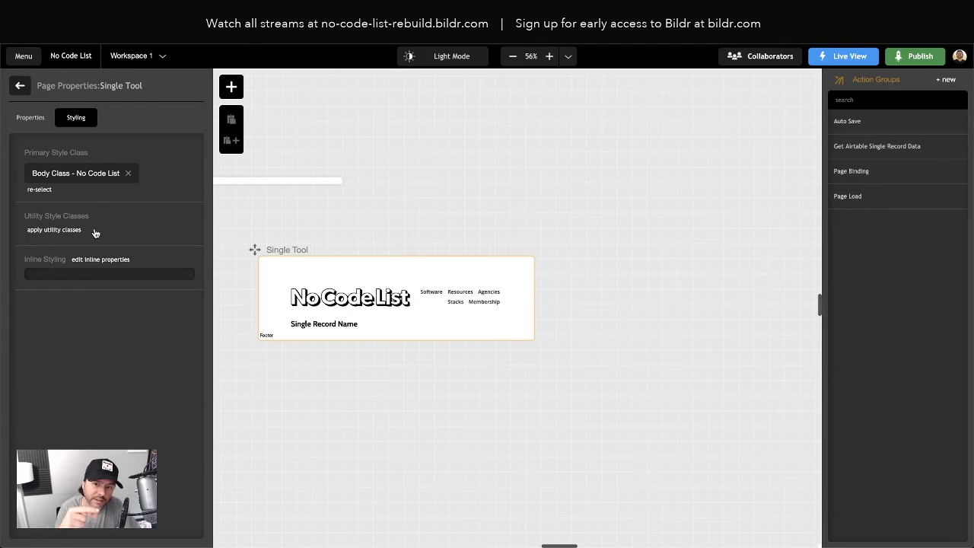
- Check the page styling on the live Pory.io tool page by clearing the stored site data and reloading
left_click(130, 11)
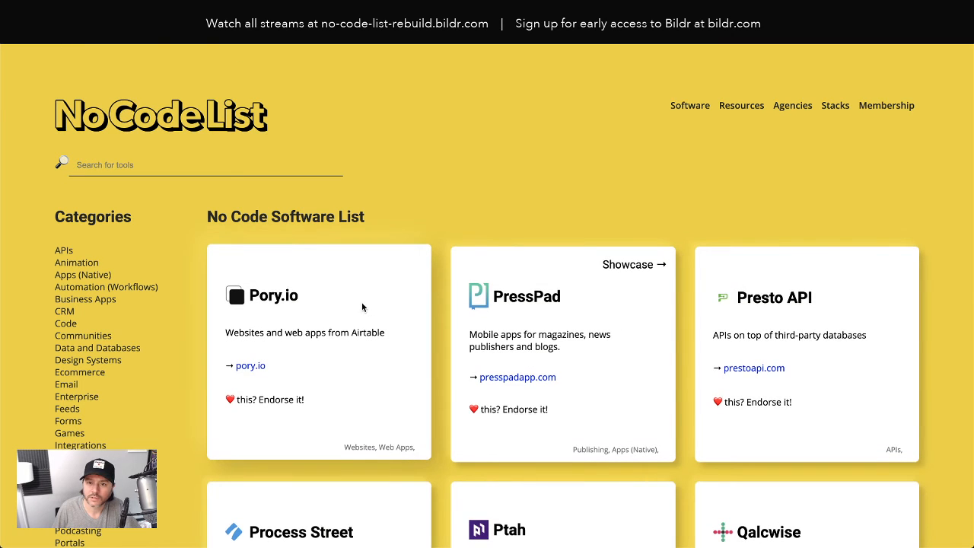
left_click(361, 301)
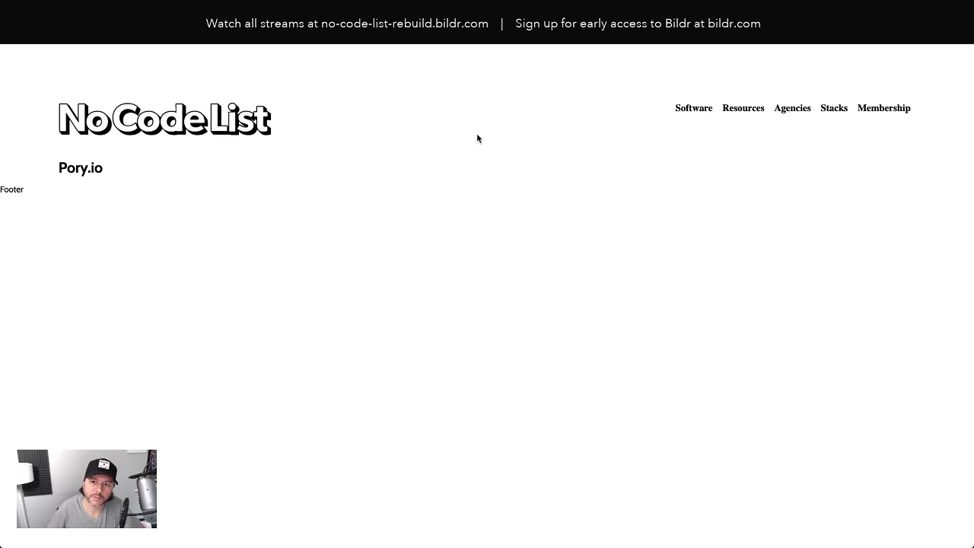
right_click(95, 74)
left_click(140, 180)
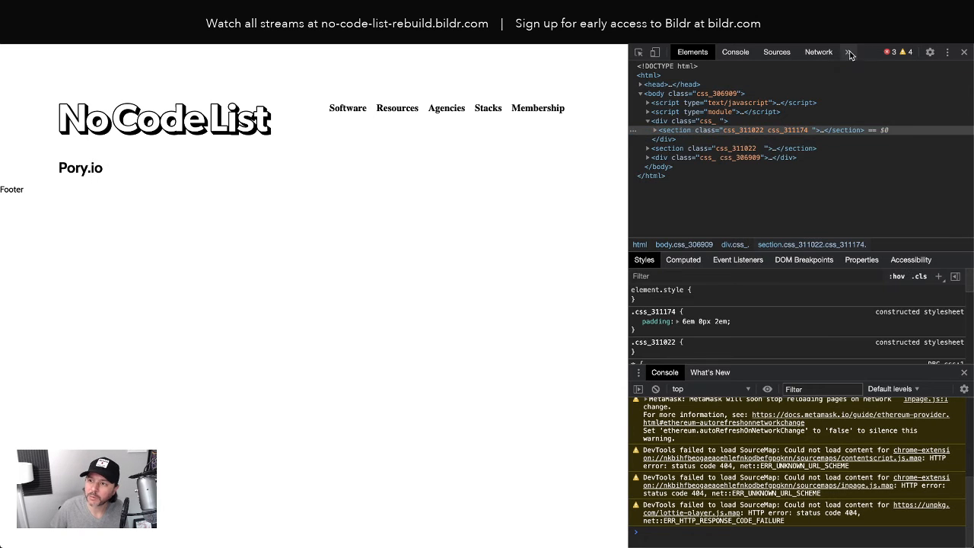
left_click(850, 52)
left_click(872, 87)
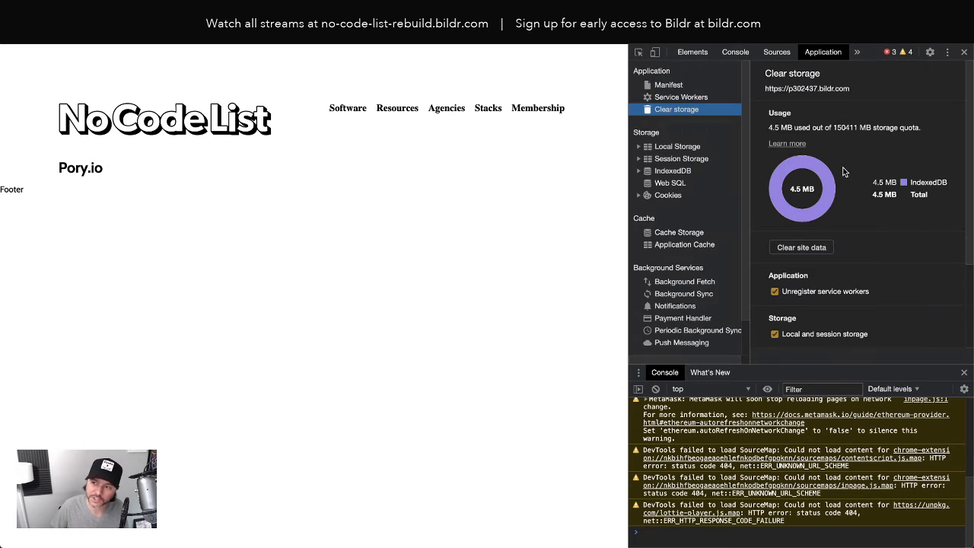
left_click(802, 247)
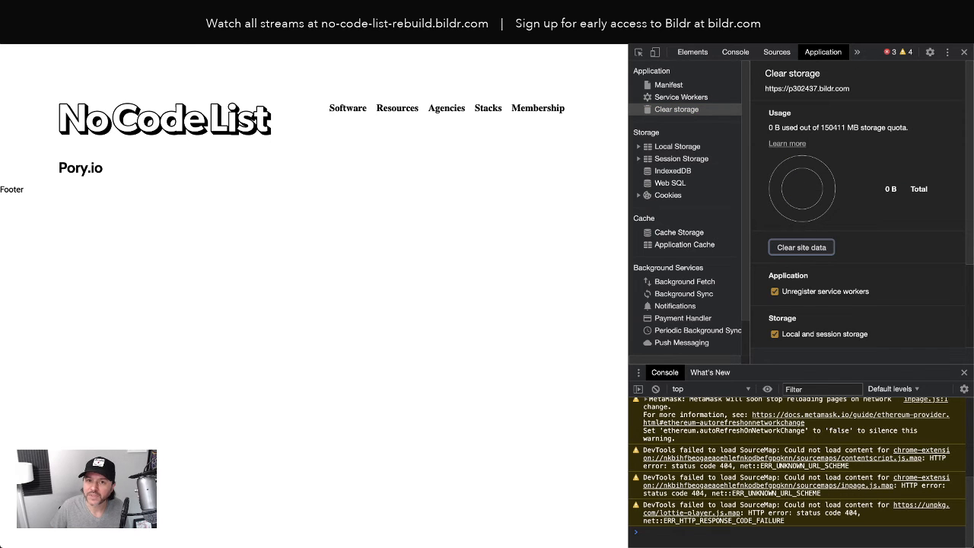
left_click(66, 32)
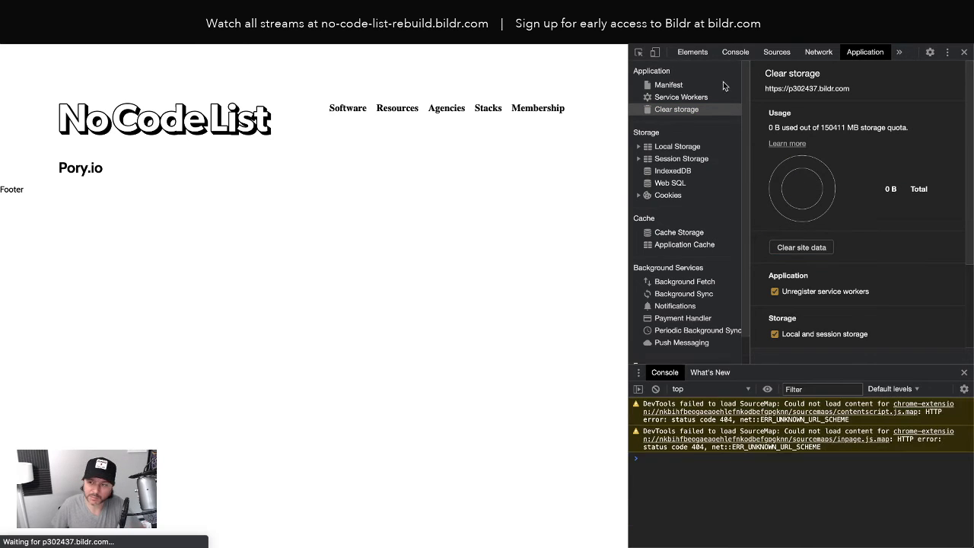
left_click(964, 52)
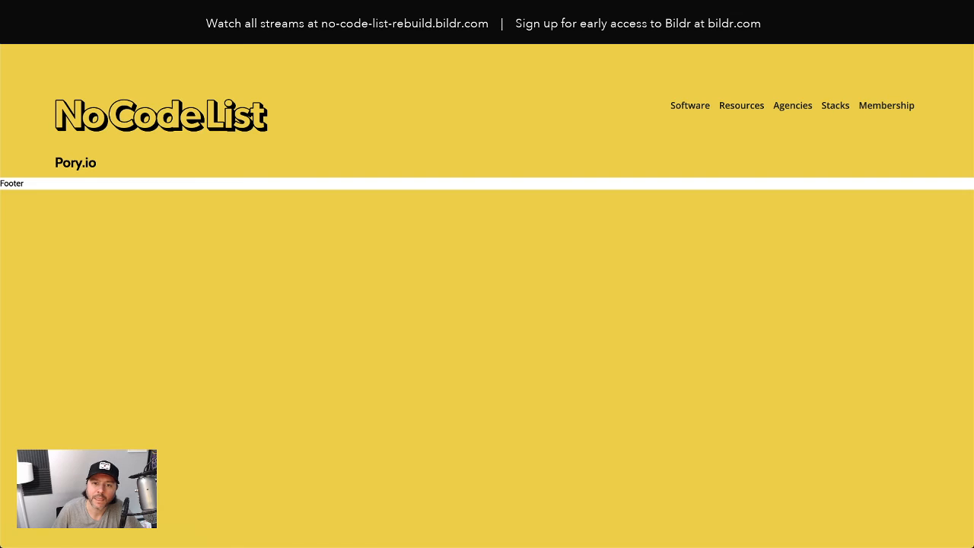
- Switch to the Bildr editor and inspect the Footer page's properties and style classes
left_click(114, 14)
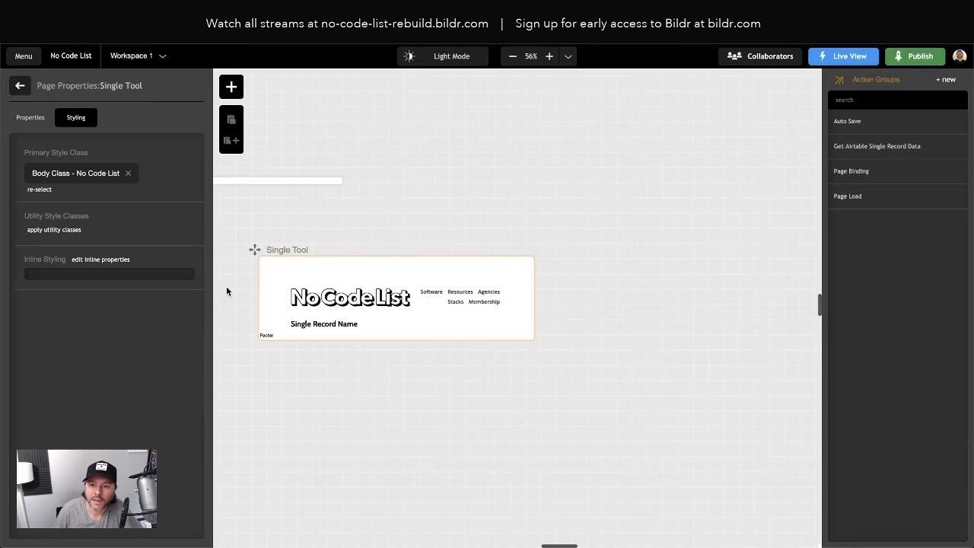
left_click(255, 181)
left_click(46, 117)
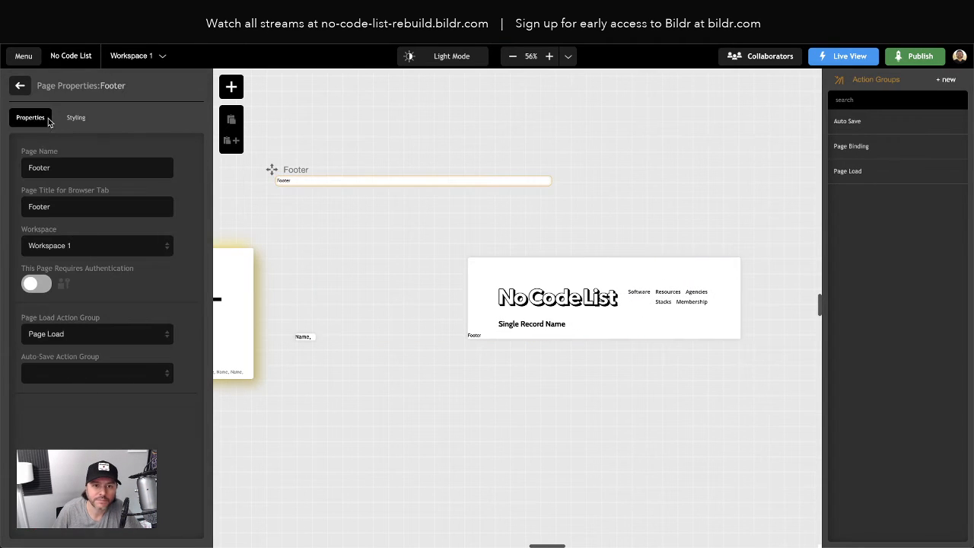
left_click(73, 117)
left_click(77, 174)
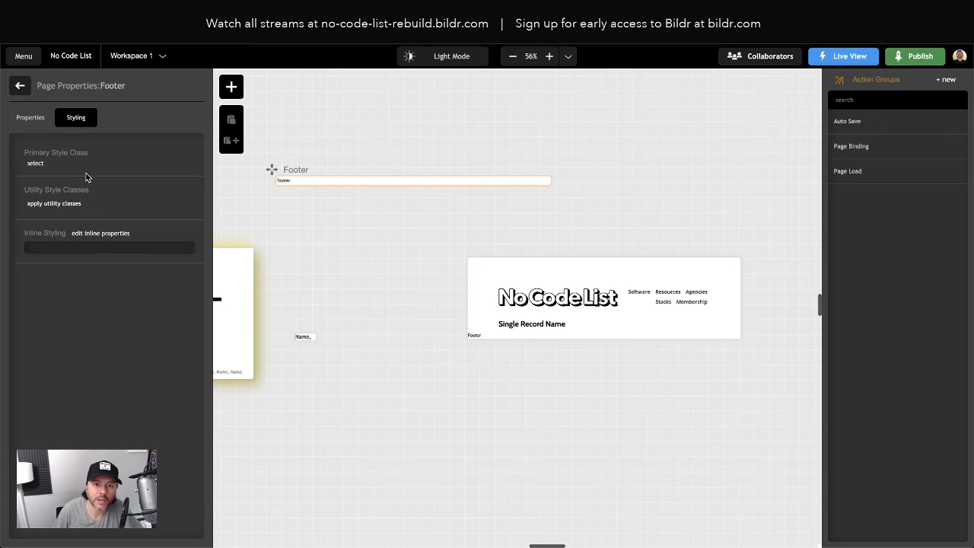
- Examine the layout of the original No Code List site's Airtable tool page as a reference for the Single Tool page
left_click(619, 326)
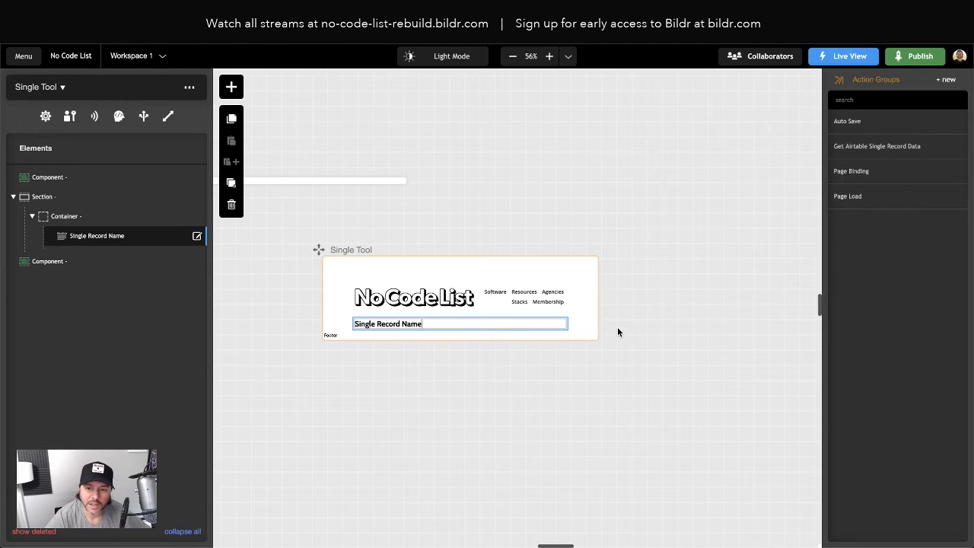
key("ctrl+Tab")
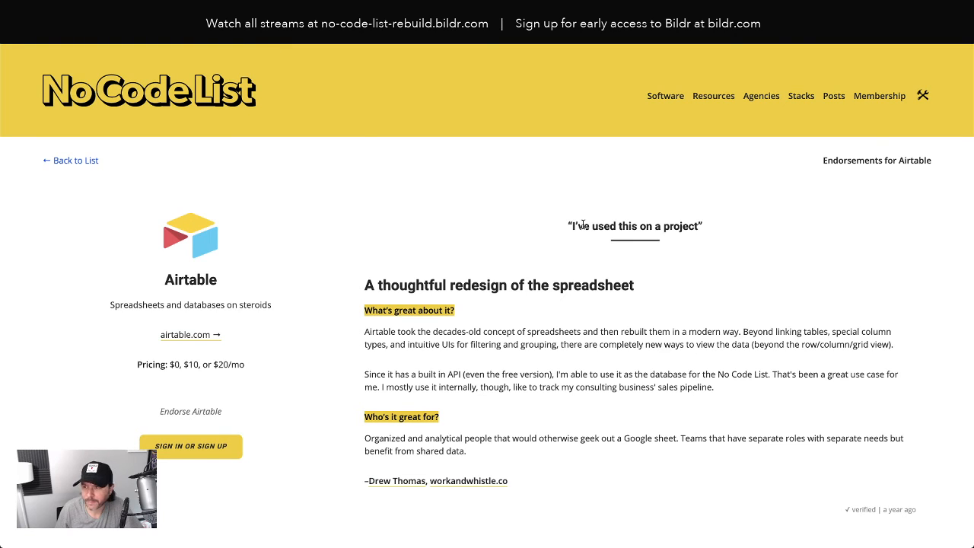
scroll(583, 226, "down", 5)
scroll(584, 227, "up", 5)
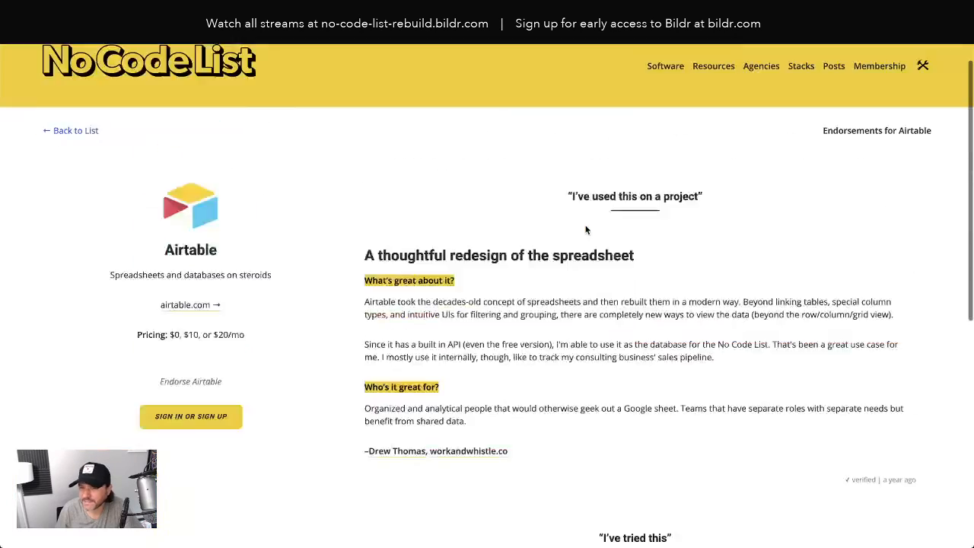
scroll(586, 230, "up", 1)
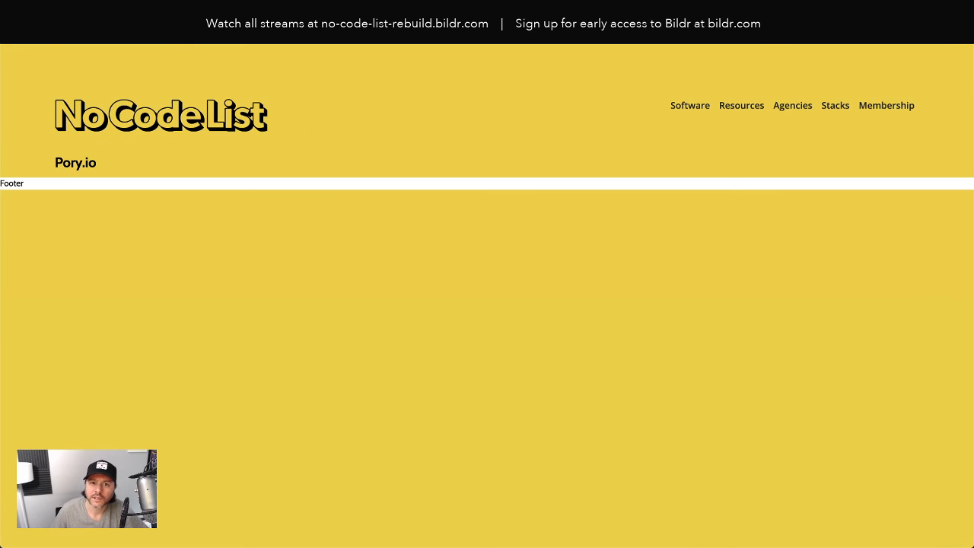
- In the Bildr editor, change the Single Record Name heading's element name and display text to Name, and set its HTML tag to h1
key("ctrl+Tab")
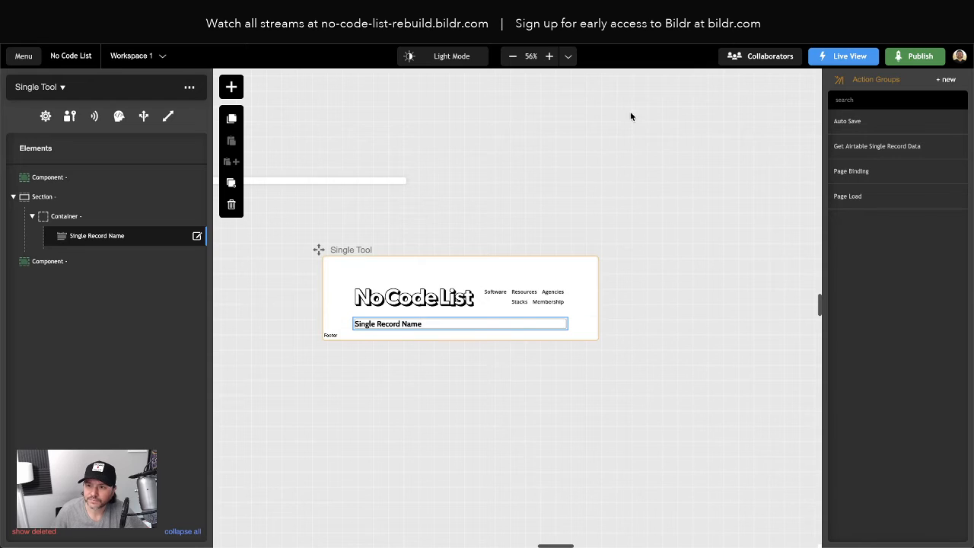
left_click(549, 57)
left_click(549, 57)
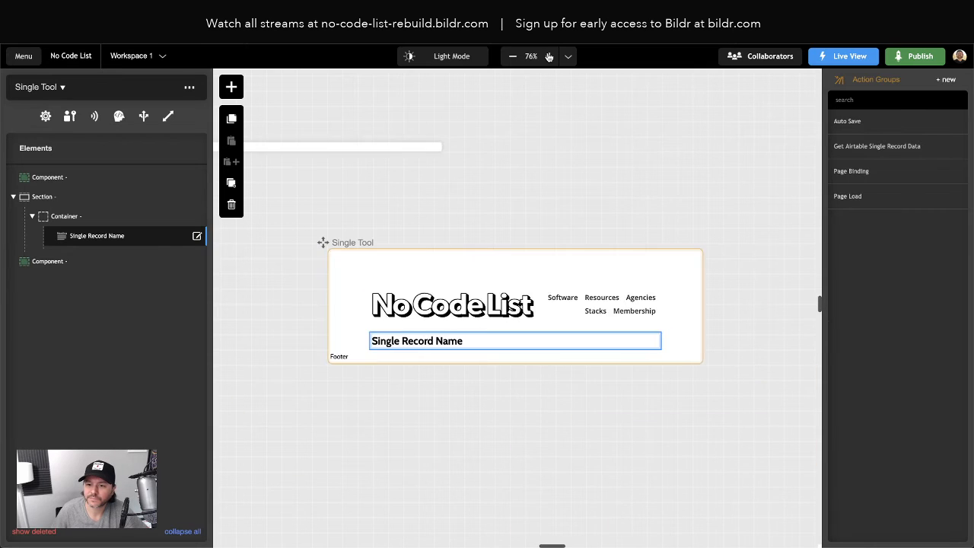
left_click(548, 57)
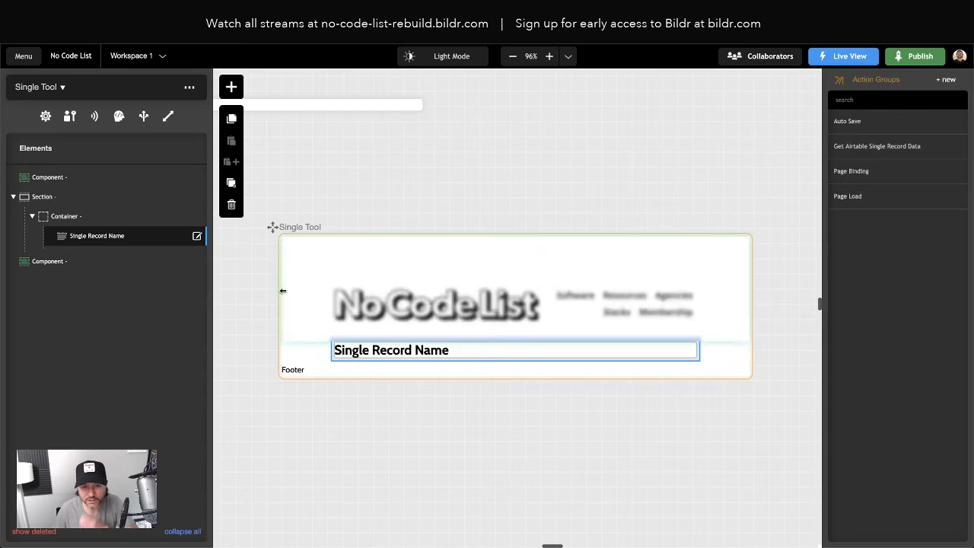
left_click(82, 236)
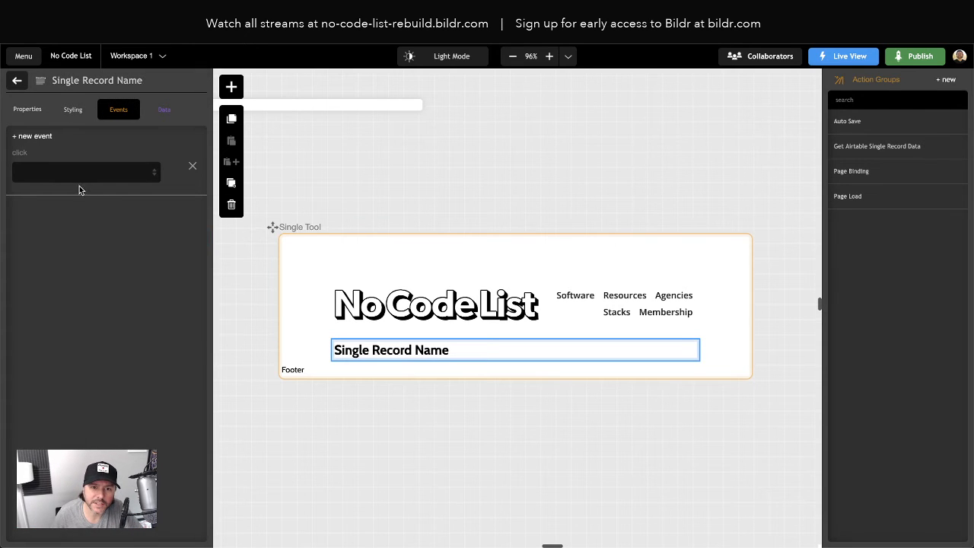
left_click(27, 109)
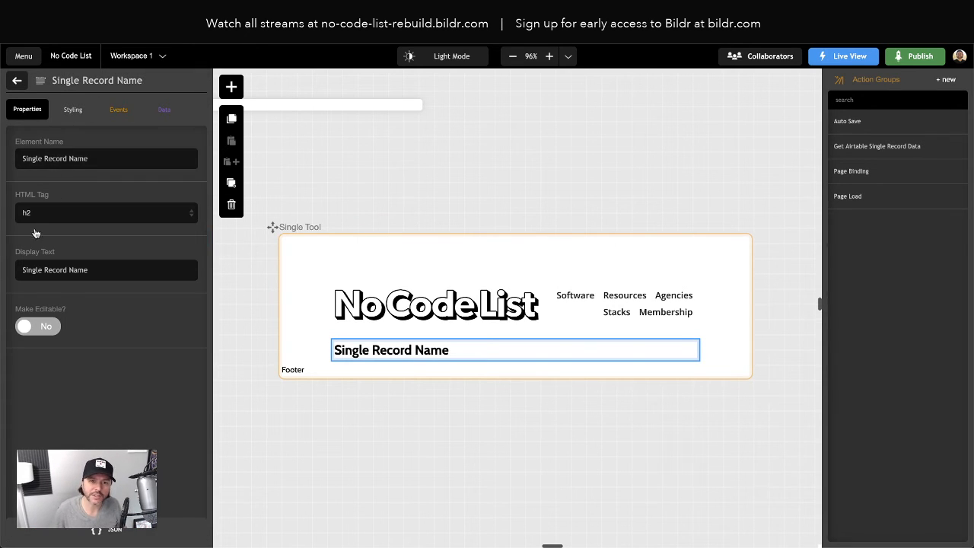
triple_click(54, 270)
type("Name")
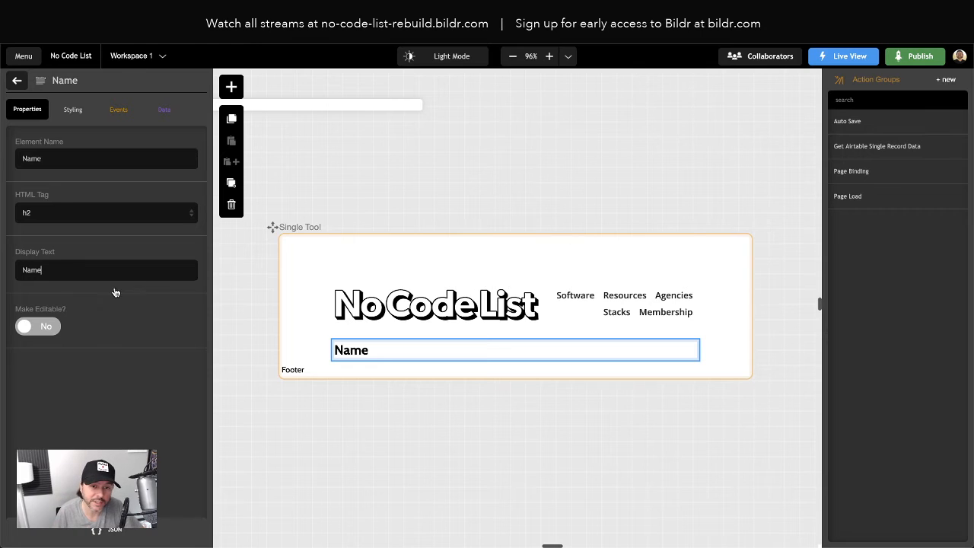
left_click(30, 214)
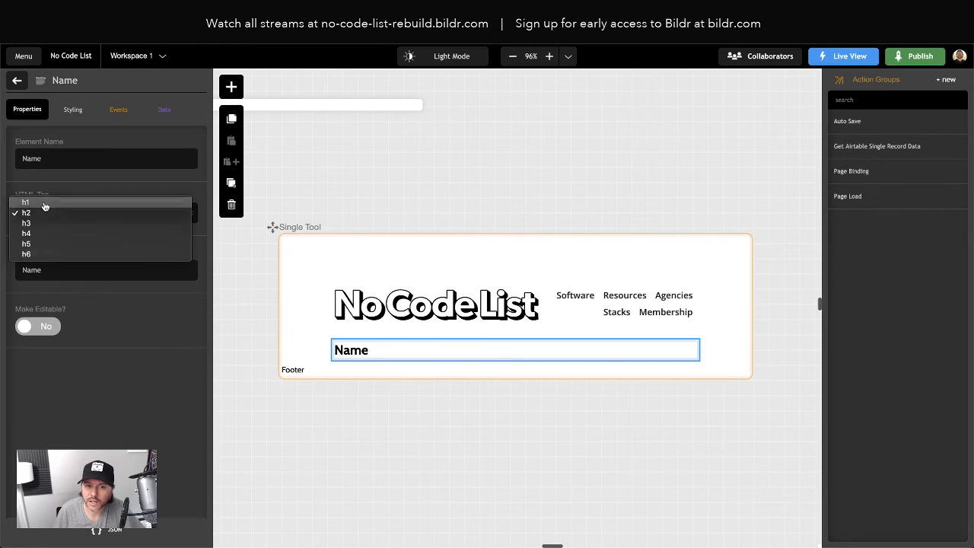
left_click(44, 203)
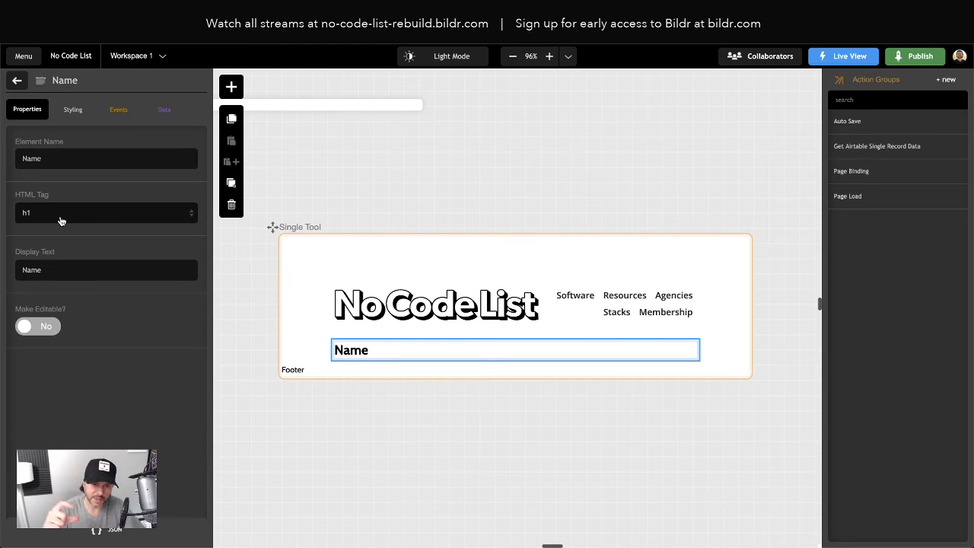
- Replace the Name heading's primary style class with Heading - No Code List
left_click(73, 111)
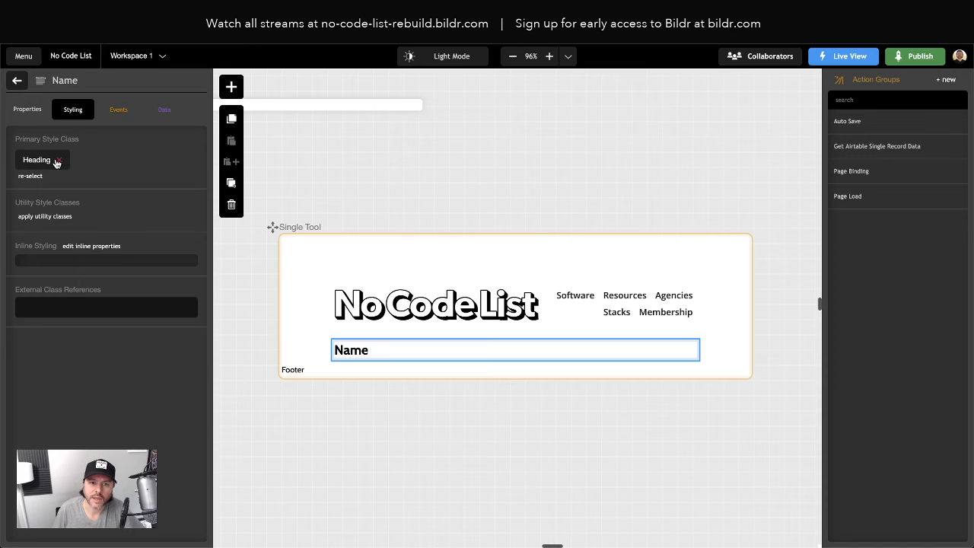
left_click(34, 175)
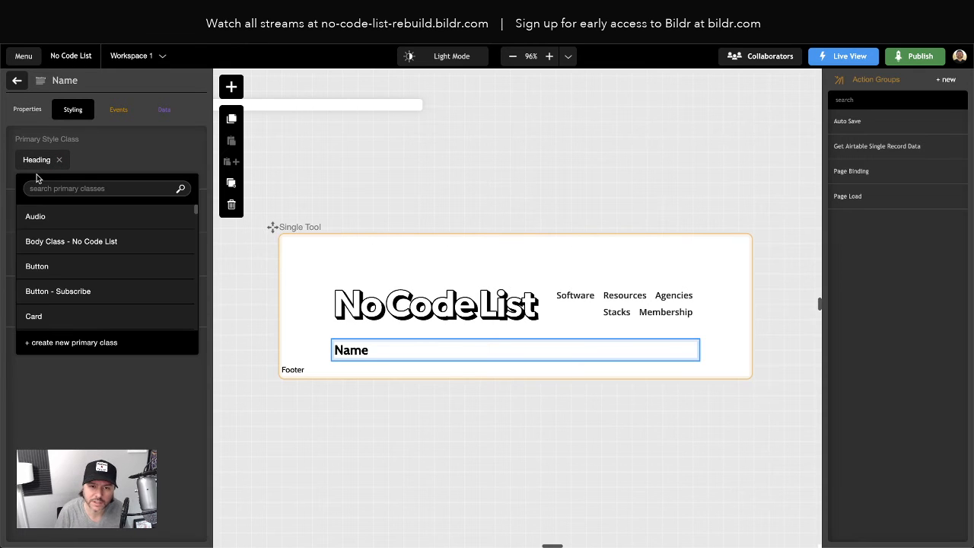
type("heading")
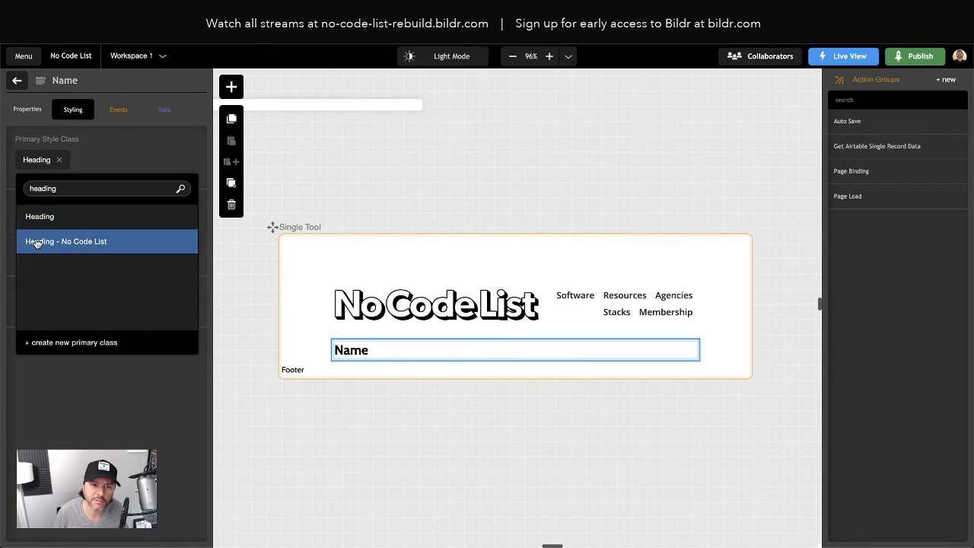
left_click(38, 241)
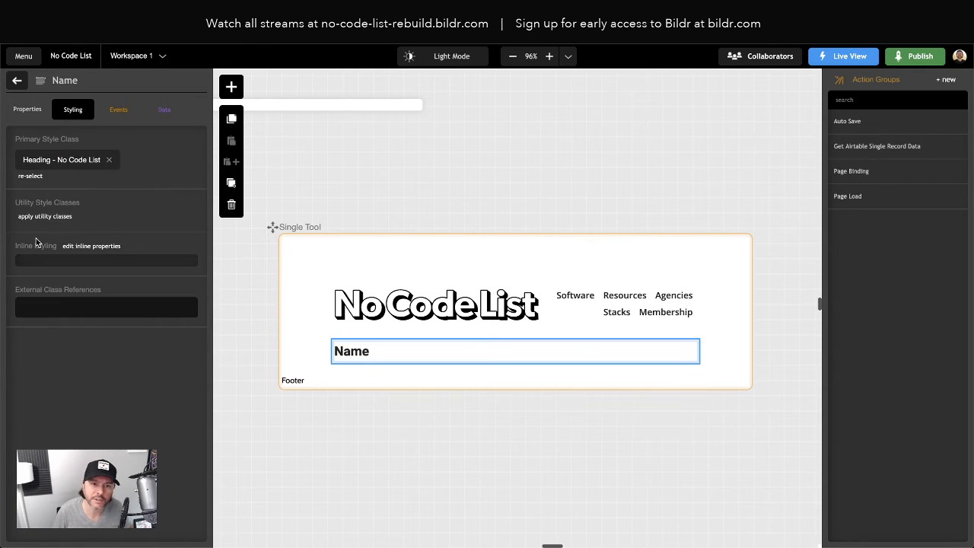
left_click(27, 109)
left_click(17, 81)
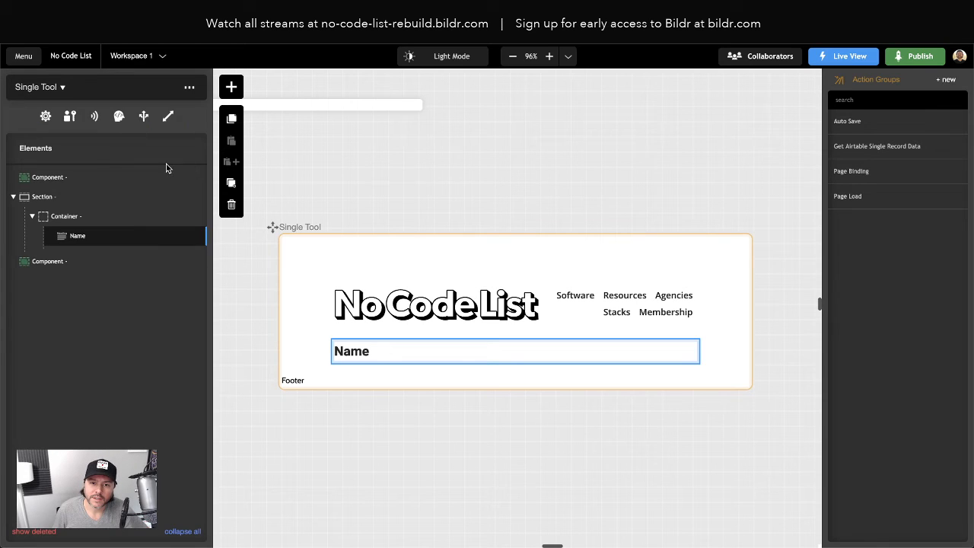
- Insert an Image element above the Name heading in the Single Tool page's container and open its properties
left_click(233, 87)
type("image")
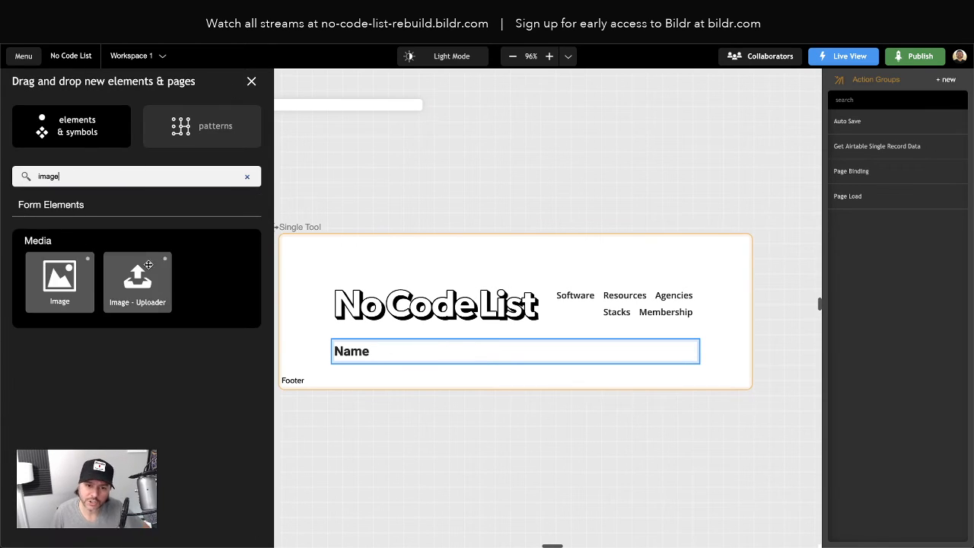
left_click_drag(59, 281, 86, 240)
left_click(83, 240)
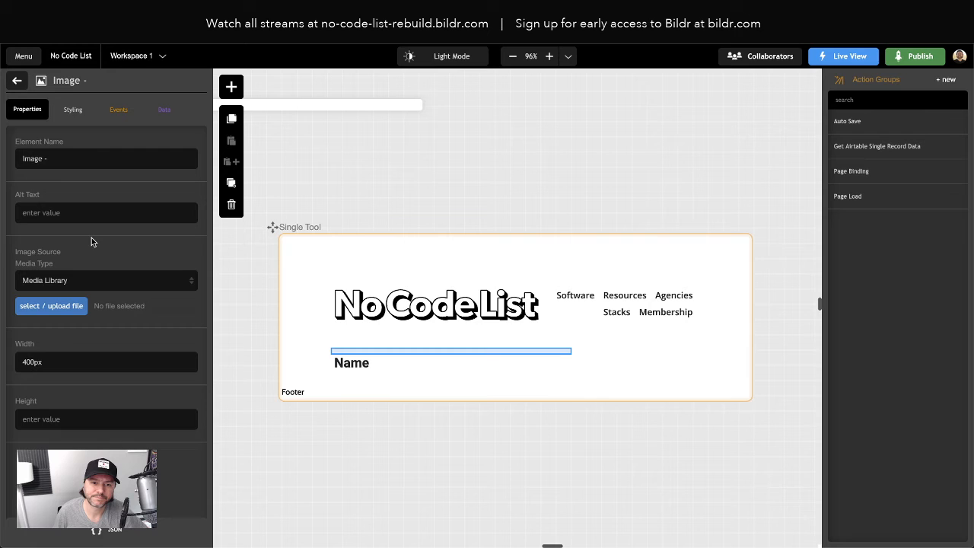
- Search the primary style classes for a No Code List class suited to the new image
left_click(81, 110)
left_click(29, 176)
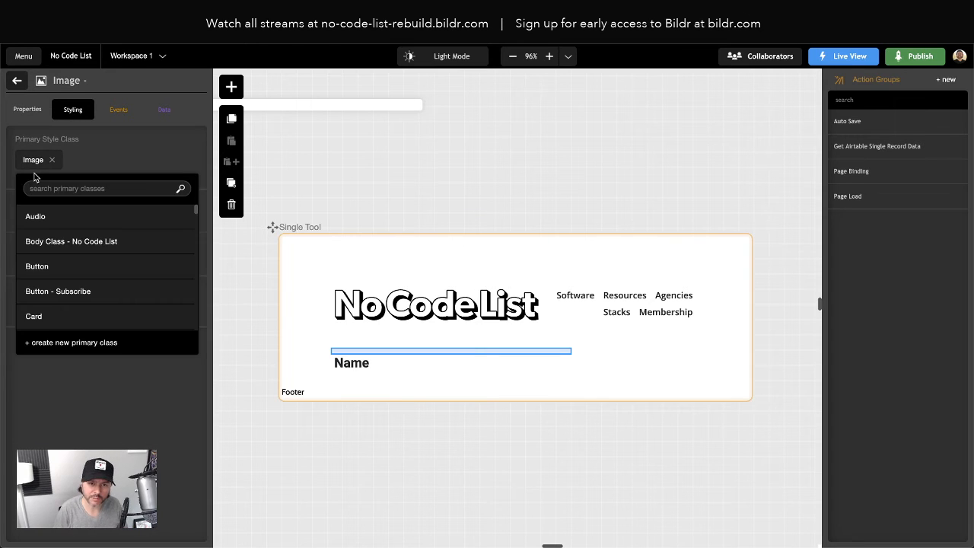
type("no")
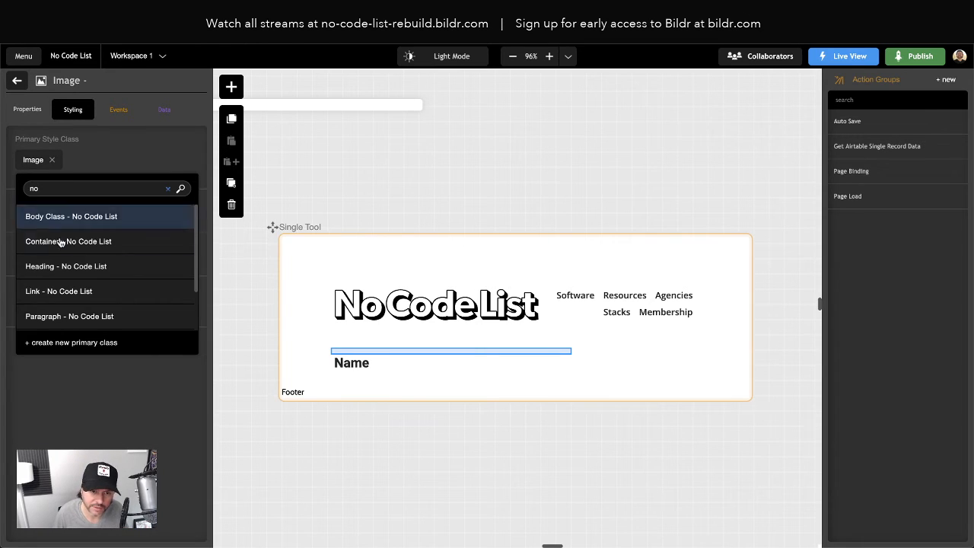
scroll(67, 262, "down", 2)
left_click(76, 312)
- Clear the new image's preset width and return to the Single Tool page's element list
left_click(27, 109)
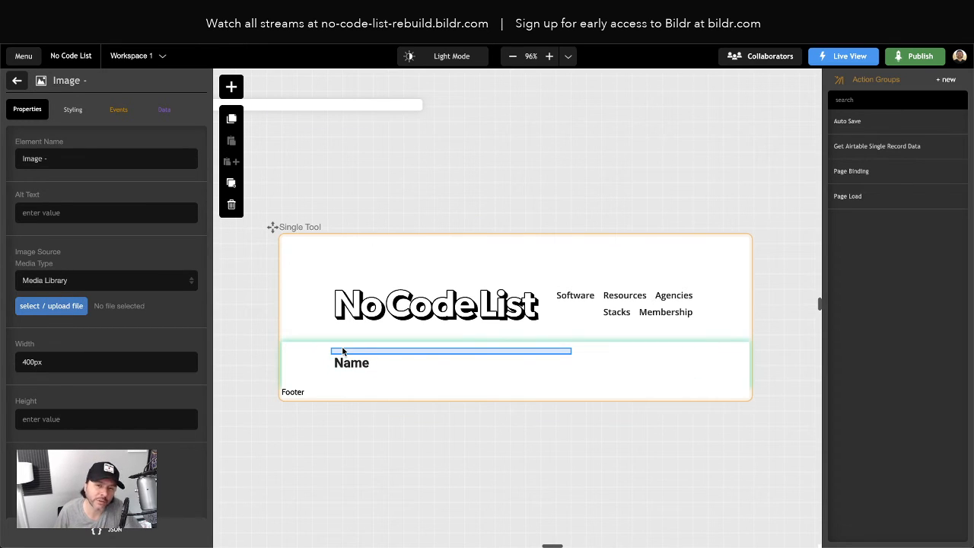
double_click(67, 362)
key("BackSpace")
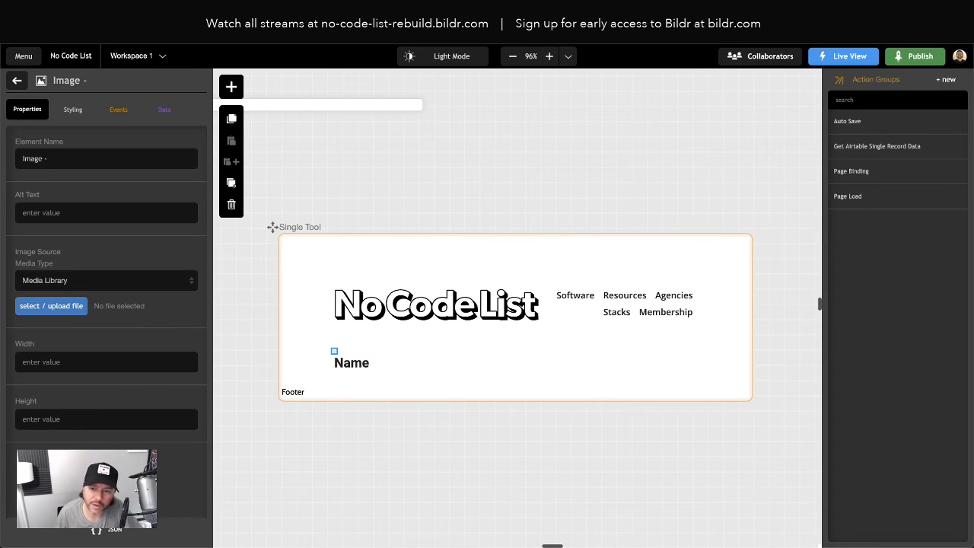
left_click(19, 80)
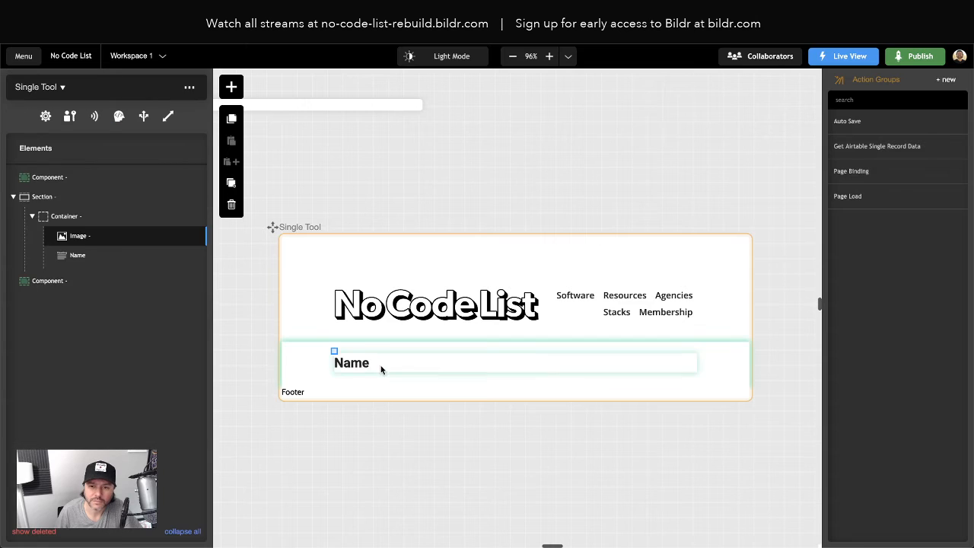
- Insert a Paragraph element below the Name heading and set its display text to Excerpt
left_click(81, 255)
left_click(232, 88)
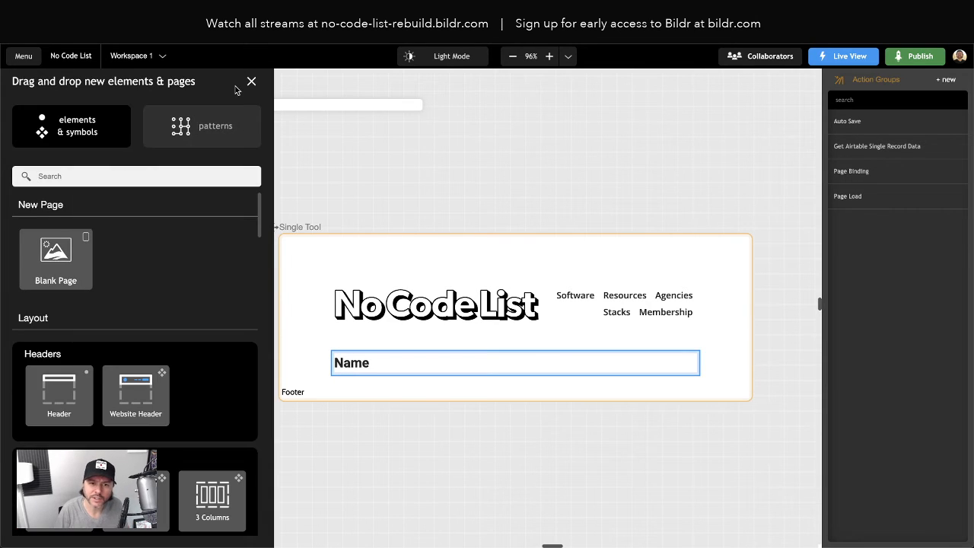
type("para")
left_click_drag(60, 280, 97, 270)
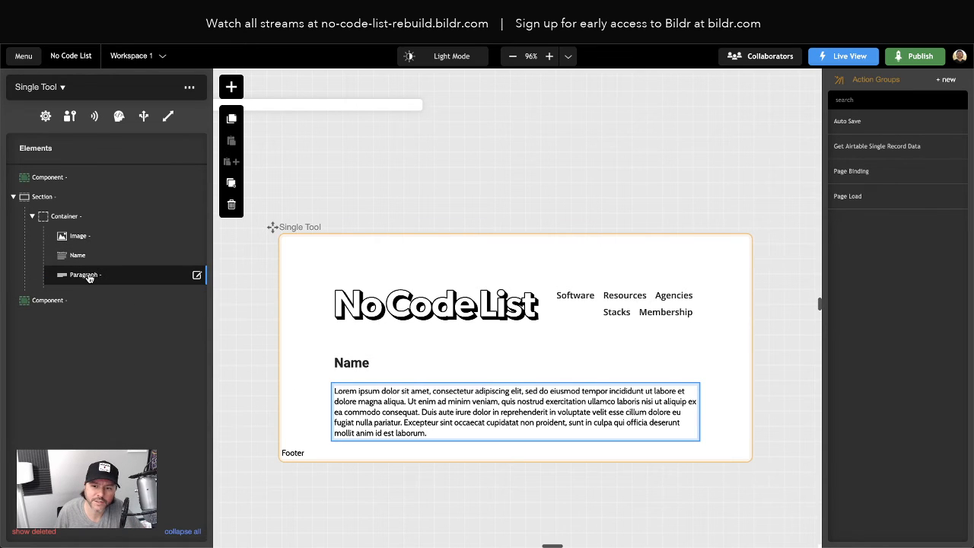
left_click(89, 279)
triple_click(81, 270)
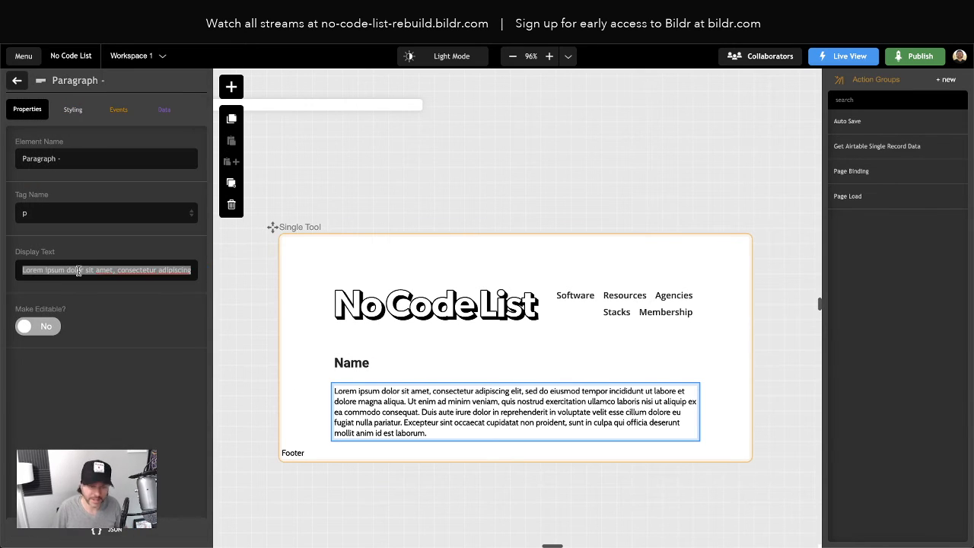
type("Excerpt")
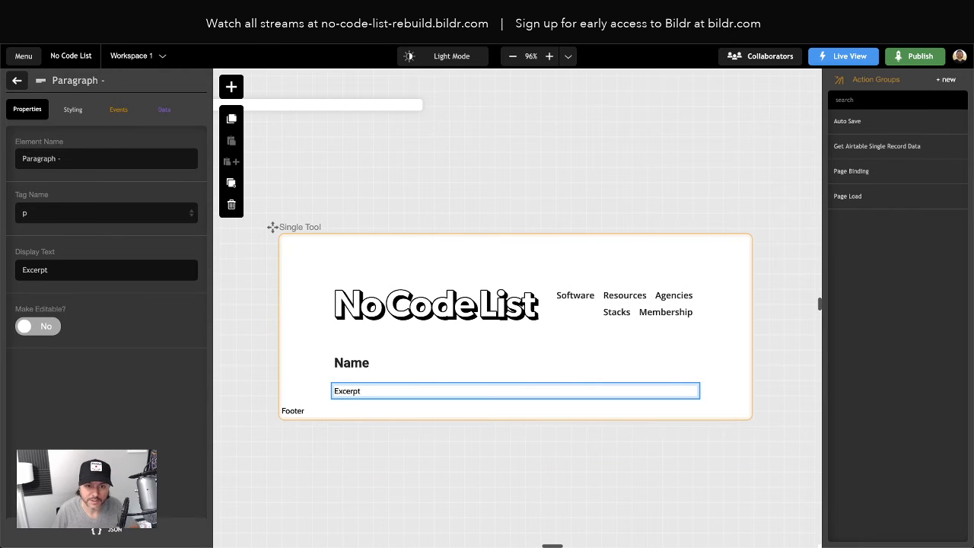
left_click(17, 80)
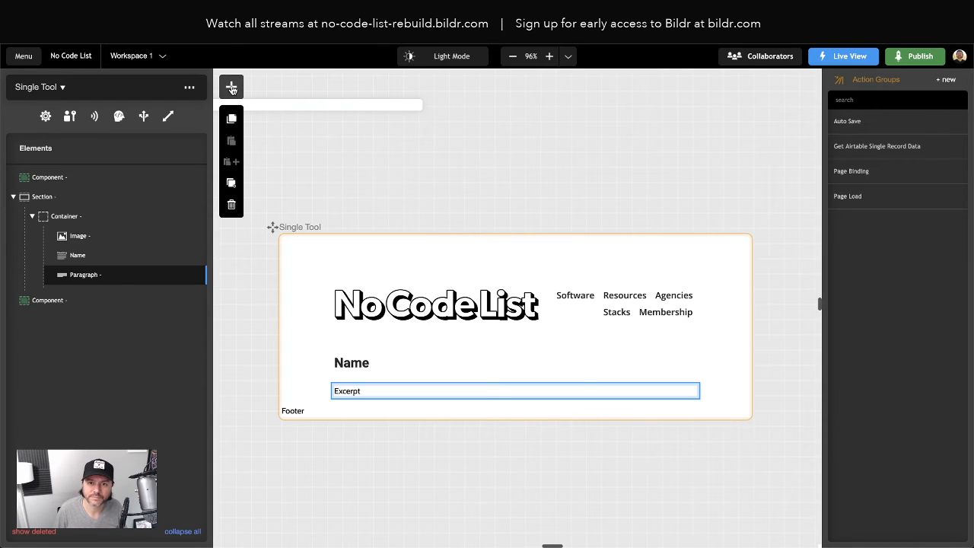
- Insert a Link element below the Excerpt paragraph in the same container, and select the image above the Name heading
left_click(230, 88)
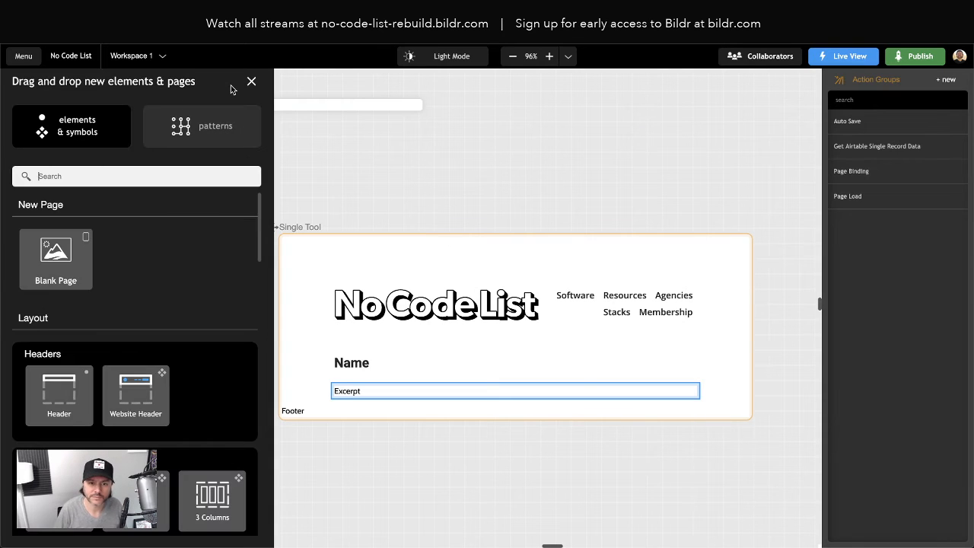
type("link")
left_click_drag(75, 301, 127, 284)
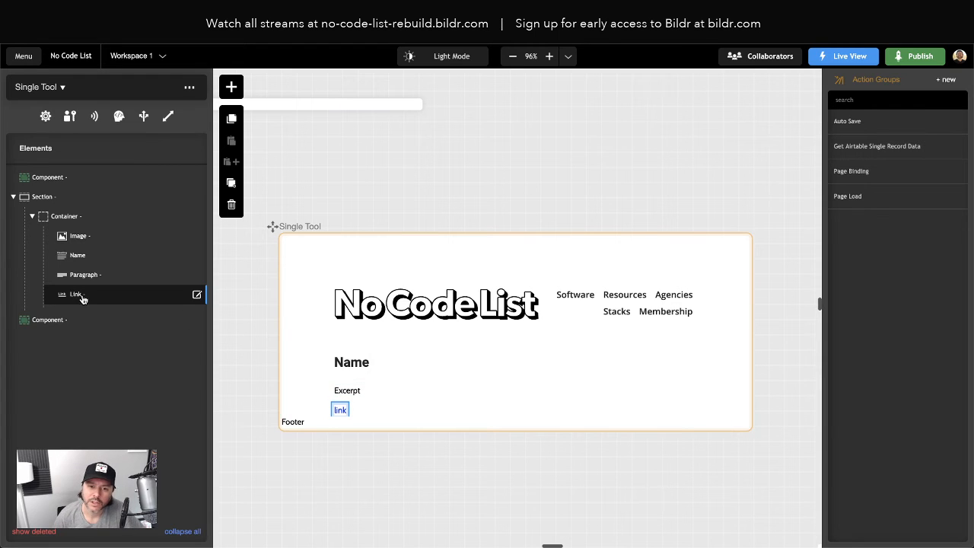
left_click(76, 239)
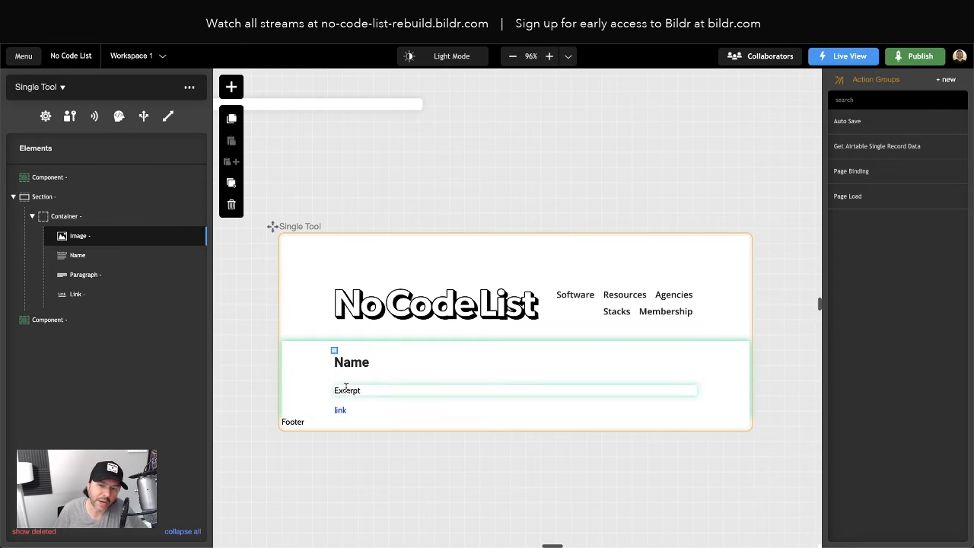
- Open the Name heading's data settings and check which sources its record value can be bound to
left_click(79, 256)
left_click(169, 116)
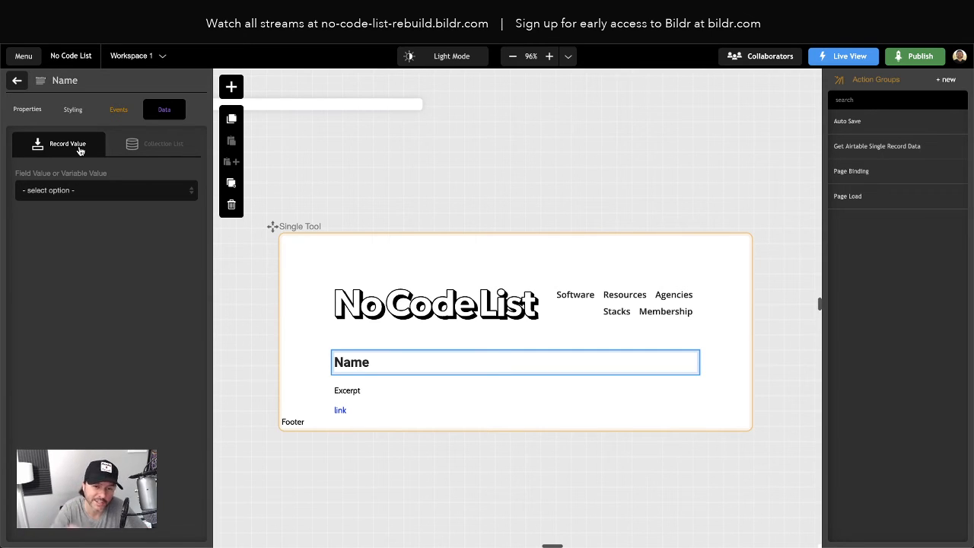
left_click(60, 195)
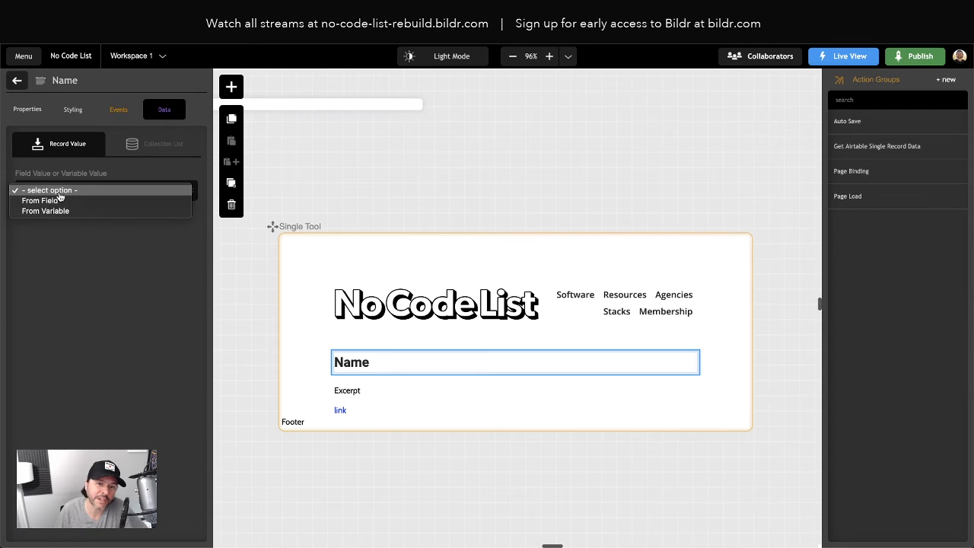
left_click(53, 220)
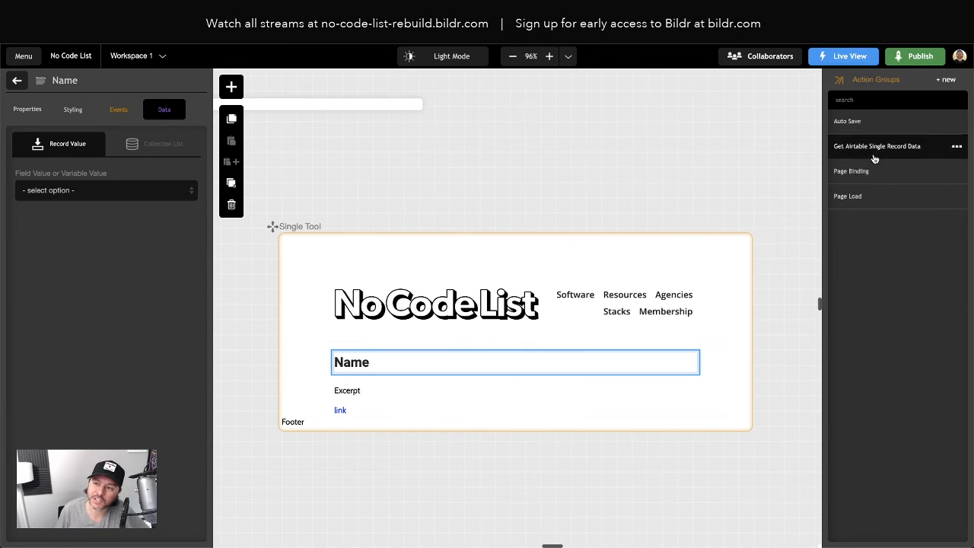
- Review the Page Binding action group and the settings of the Get Airtable Single Record Data action group
left_click(858, 172)
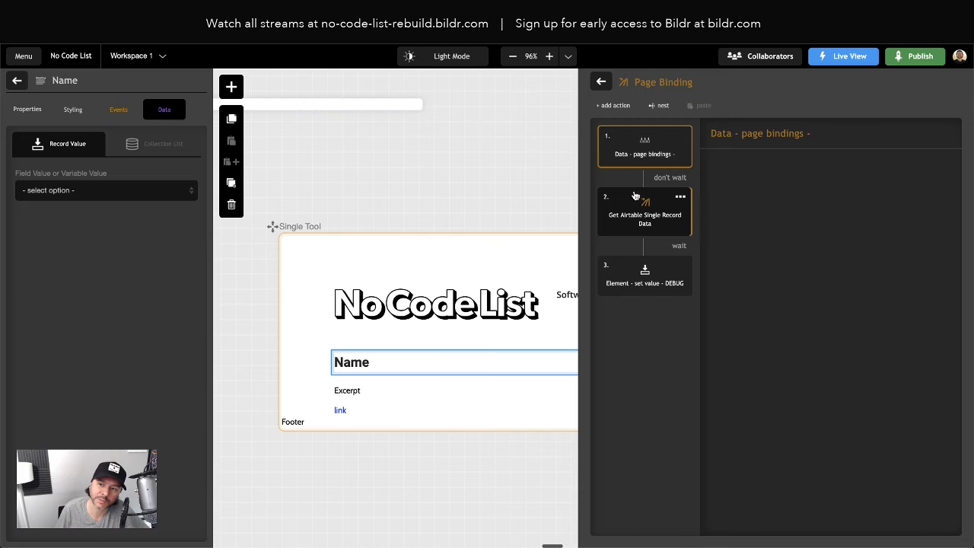
left_click(643, 218)
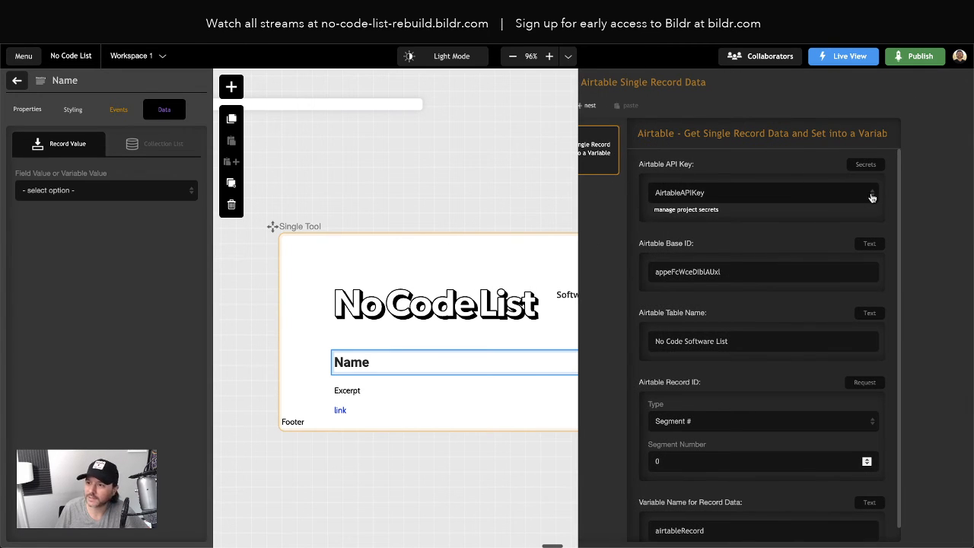
left_click(505, 181)
left_click(642, 322)
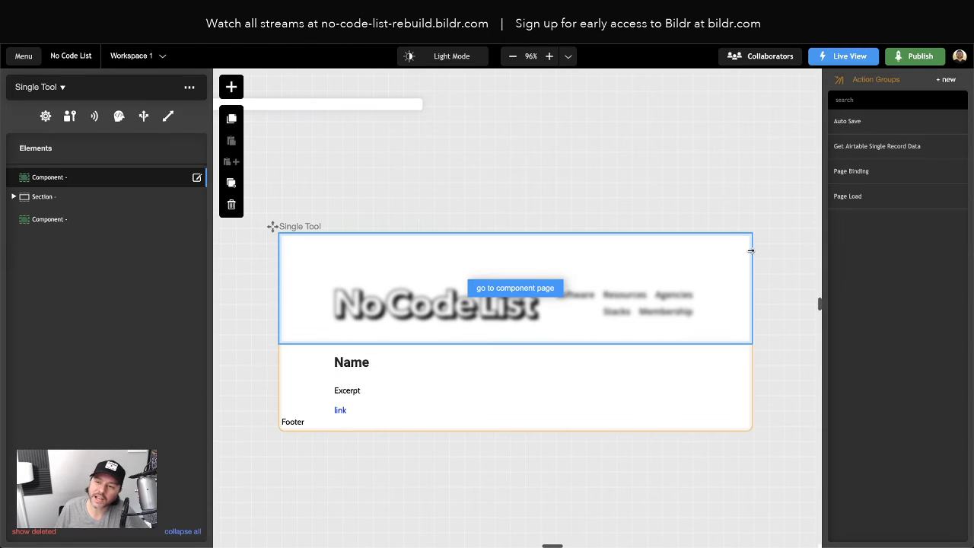
left_click(849, 146)
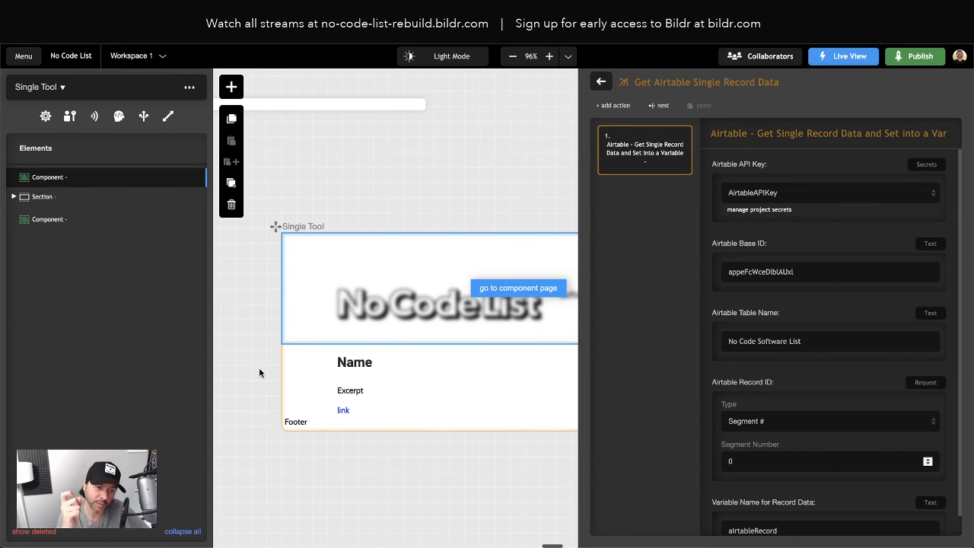
left_click(601, 81)
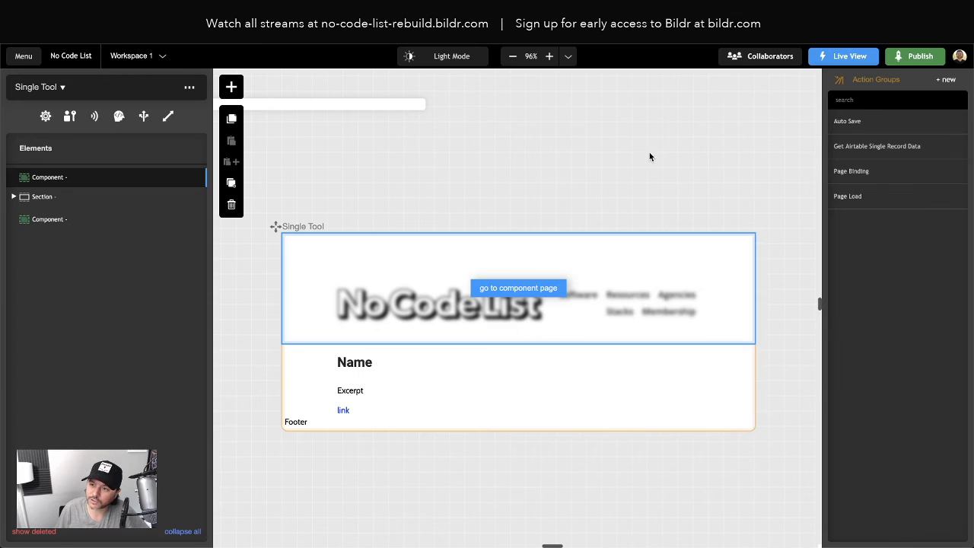
- Move the Get Airtable Single Record Data action ahead of the page bindings action in the Page Binding group
left_click(854, 174)
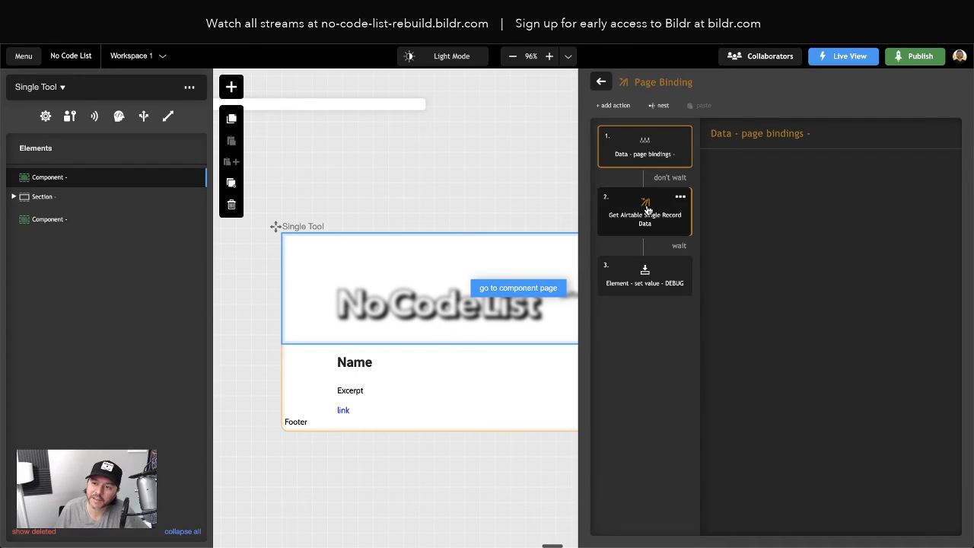
left_click_drag(646, 211, 662, 134)
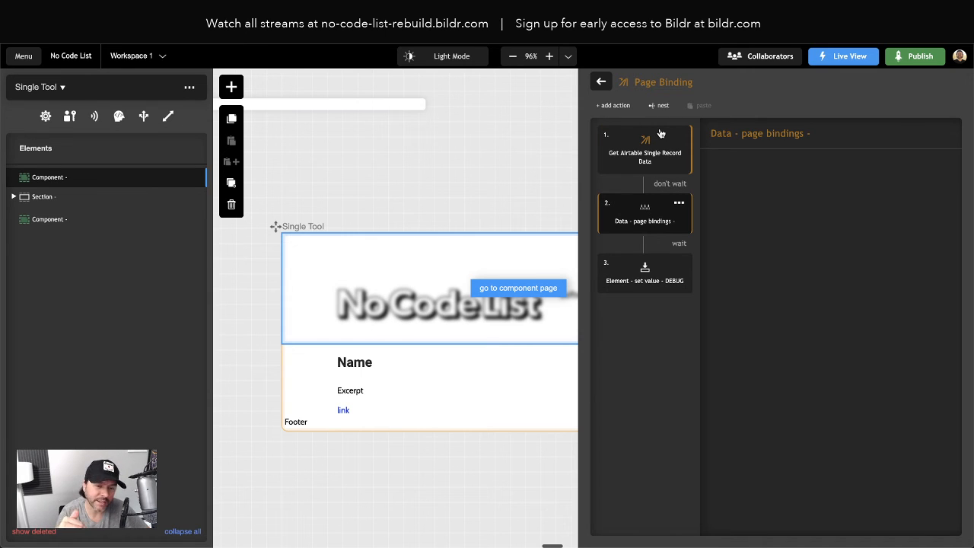
left_click(637, 168)
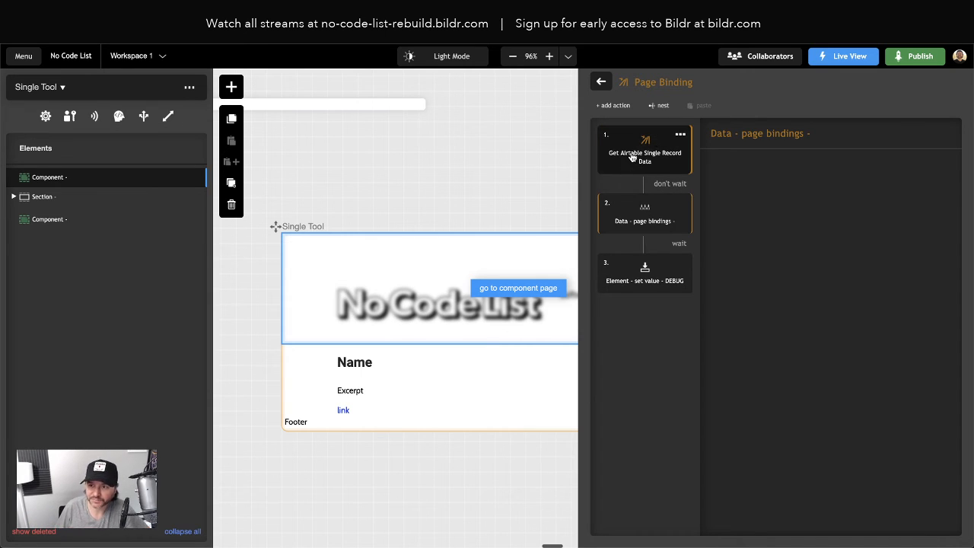
left_click(634, 157)
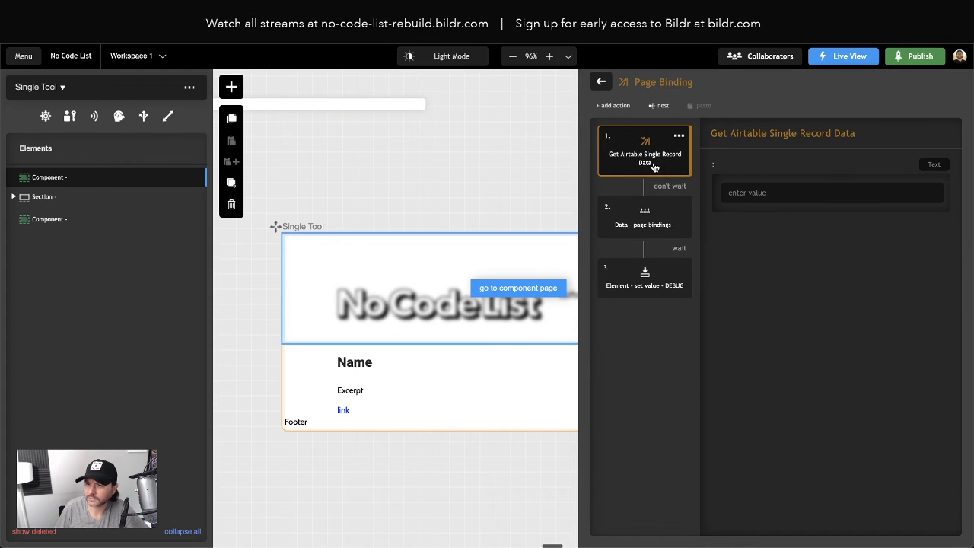
left_click(636, 213)
left_click(644, 158)
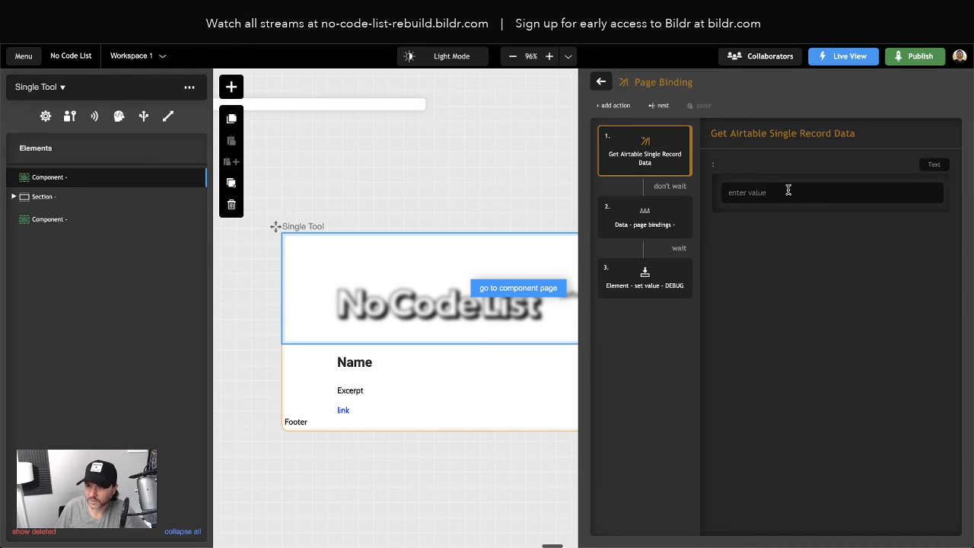
- Make the Page Binding group wait for Get Airtable Single Record Data before running the page bindings action
left_click(601, 81)
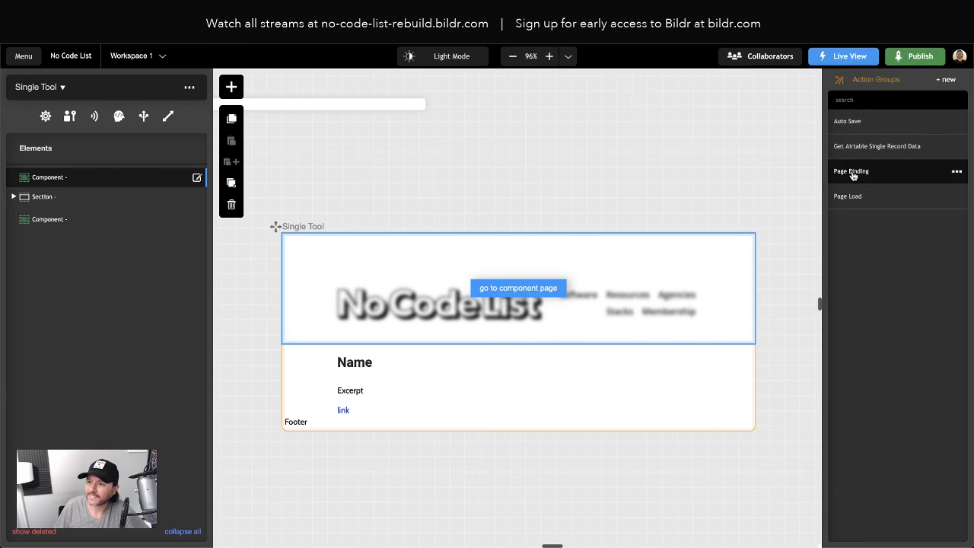
left_click(852, 171)
left_click(645, 160)
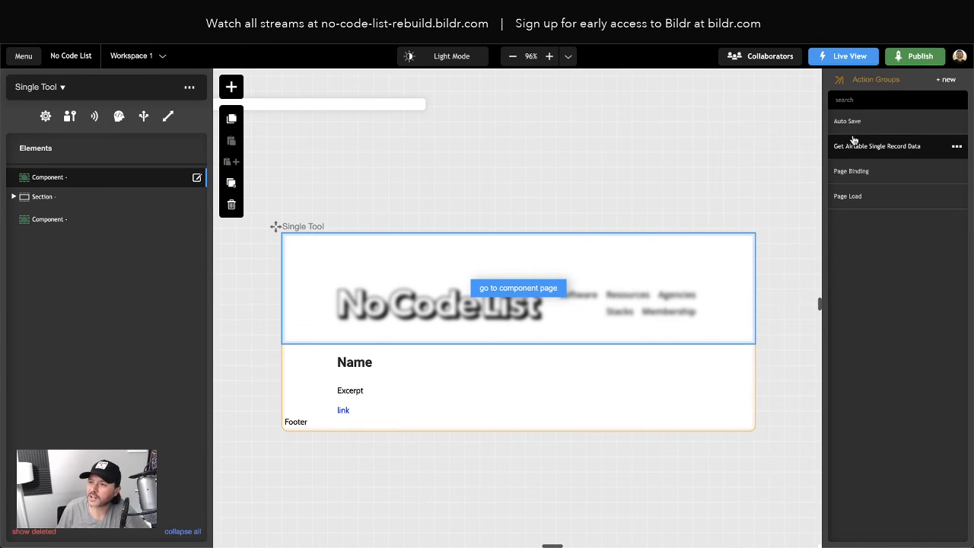
left_click(853, 172)
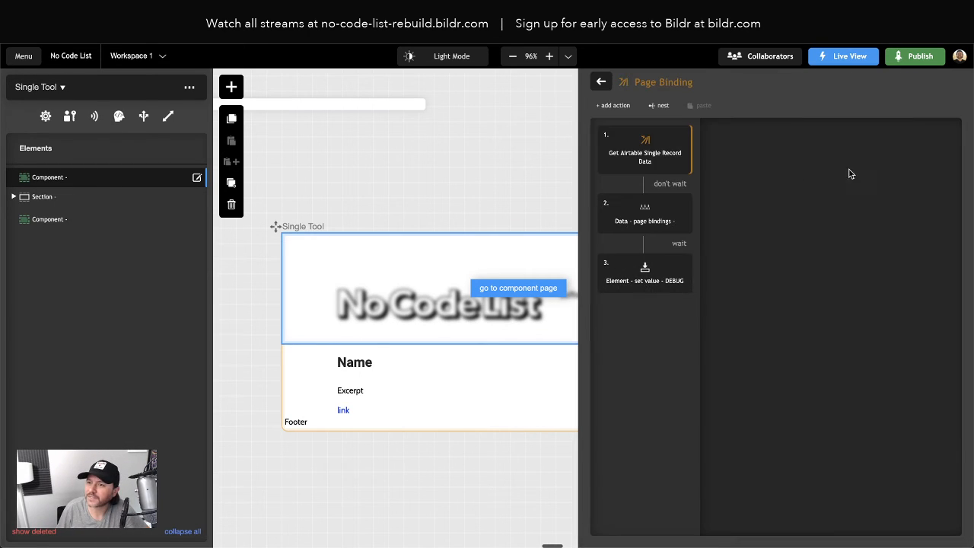
left_click(674, 184)
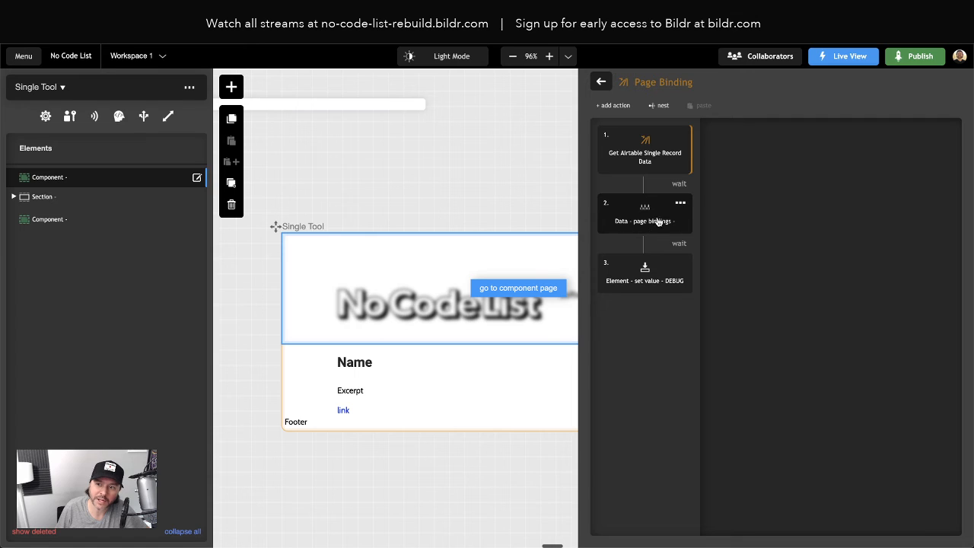
- Delete the DEBUG set value action from the end of the Page Binding group
left_click(651, 280)
left_click(679, 264)
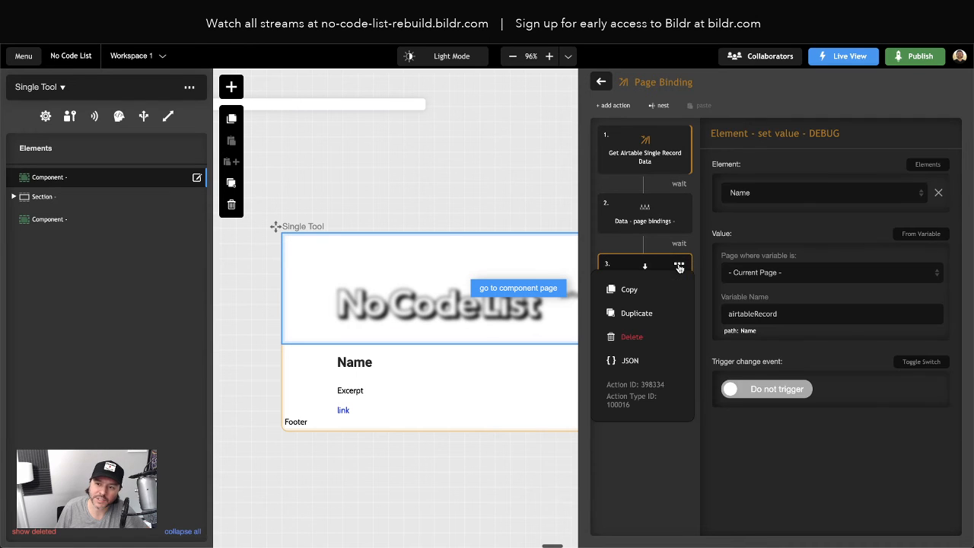
left_click(633, 338)
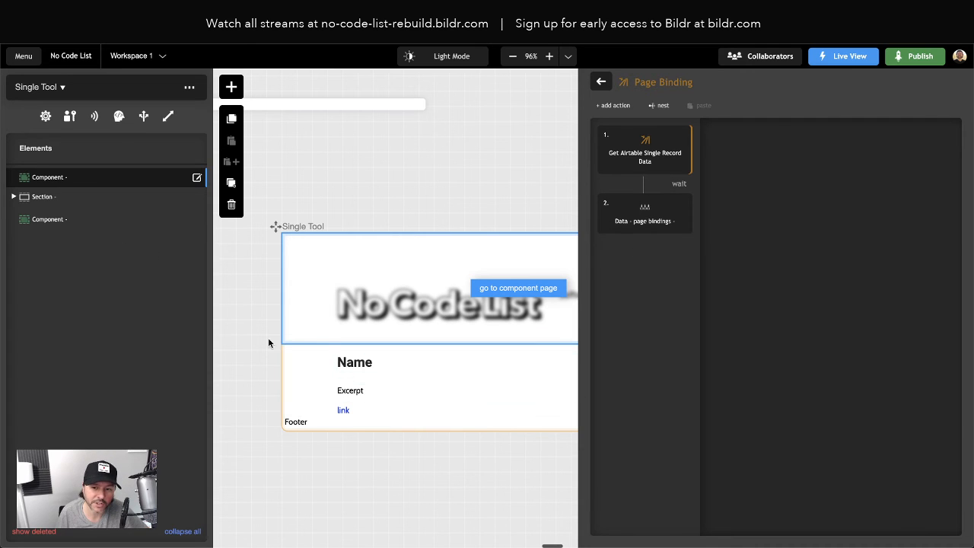
- Bind the Name heading's record value to the variable airtableRecord.Name
left_click(344, 361)
double_click(76, 256)
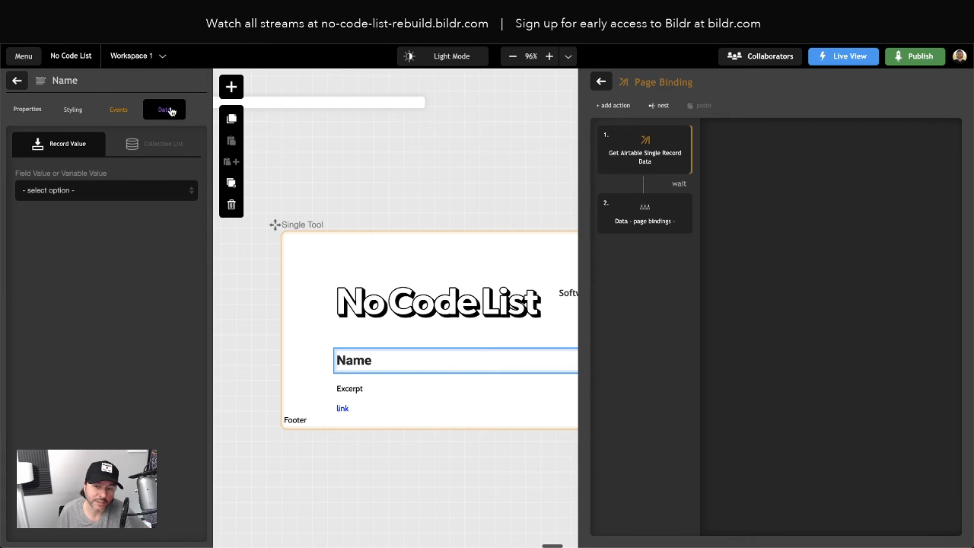
left_click(67, 192)
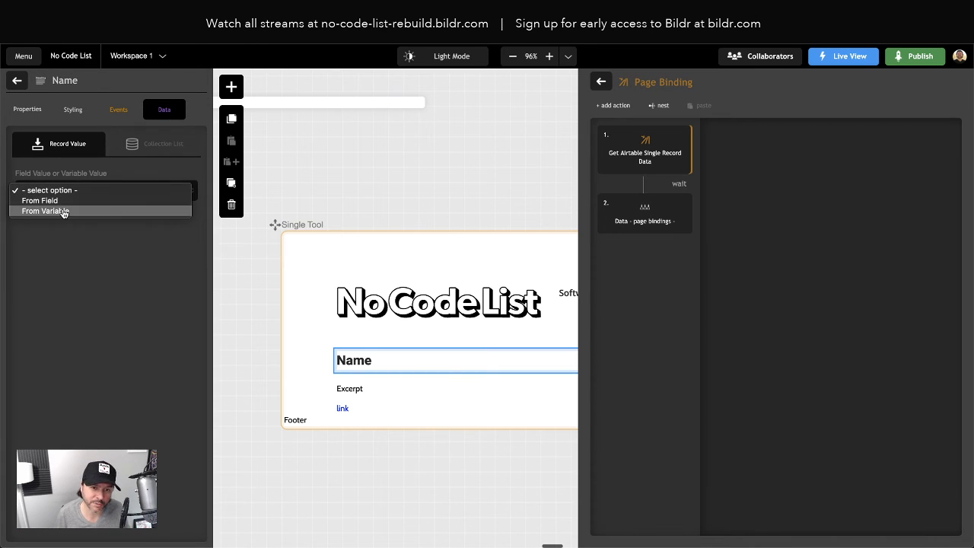
left_click(57, 211)
left_click(50, 228)
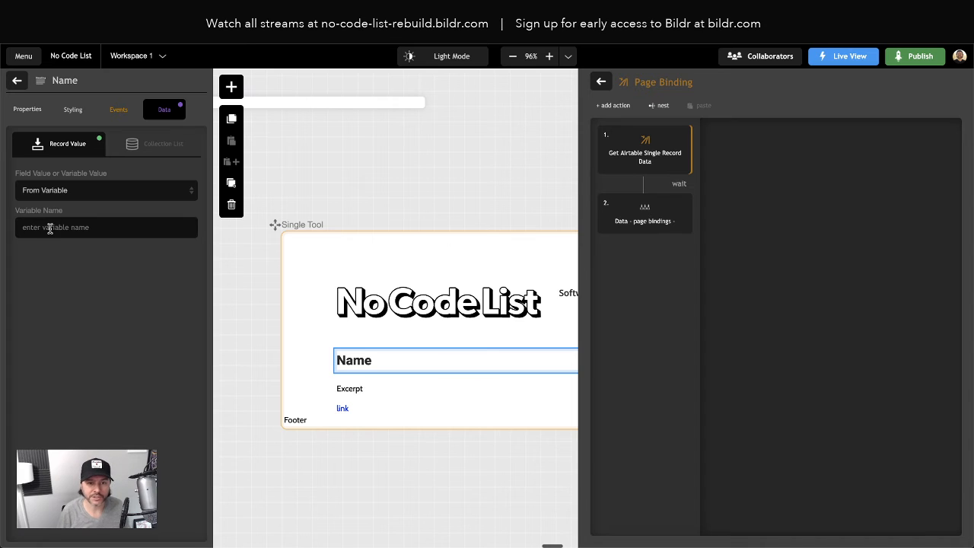
type("airtableReco")
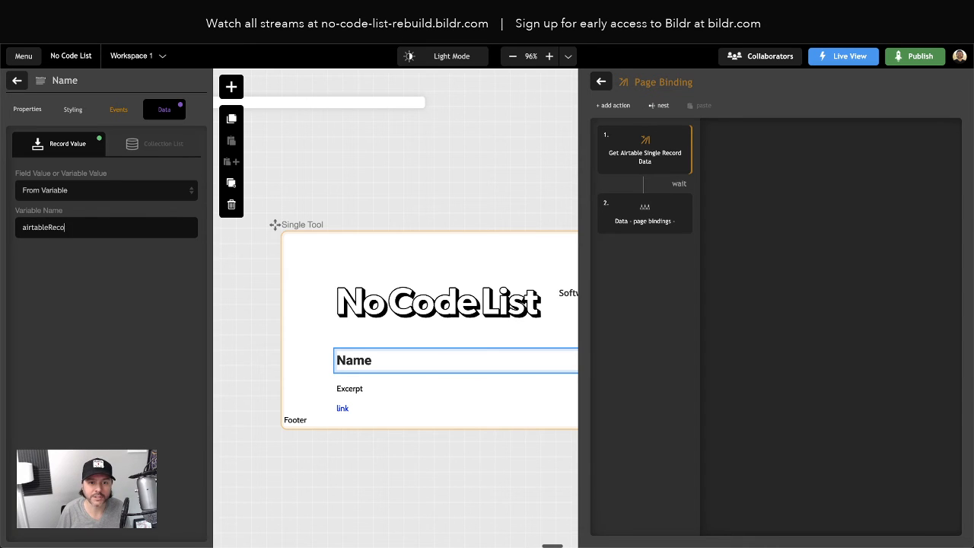
type("rd.Name")
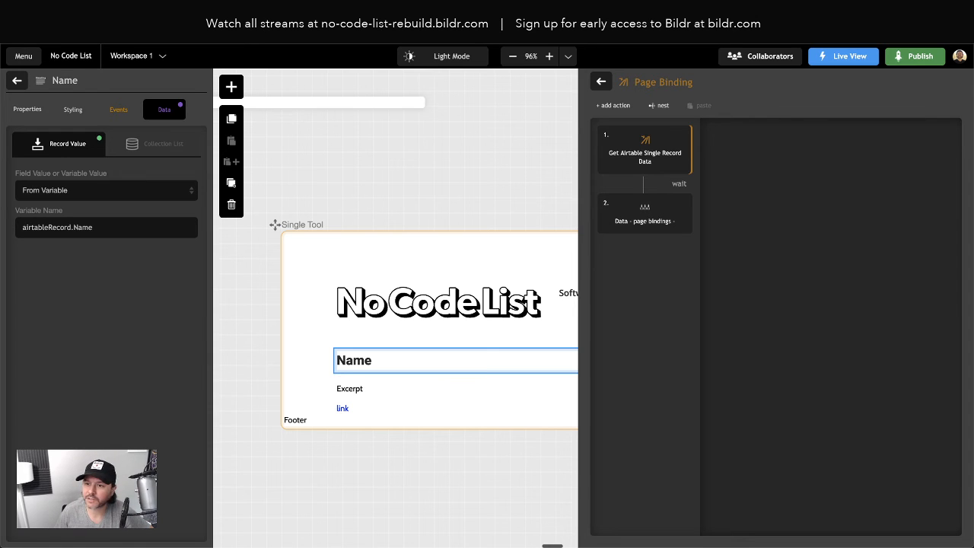
- Reload the live tool page to check the Name binding, and return to the Bildr editor
key("ctrl+Tab")
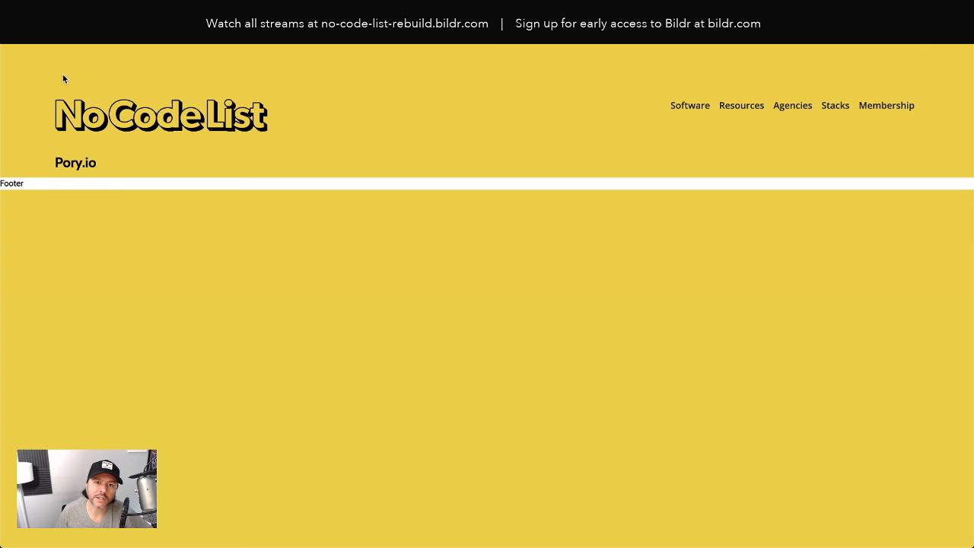
left_click(51, 34)
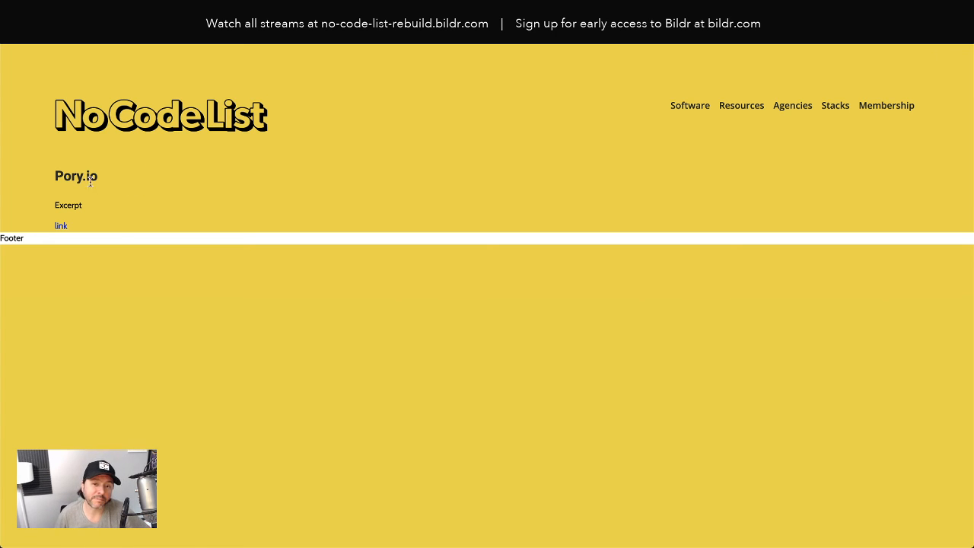
left_click(190, 11)
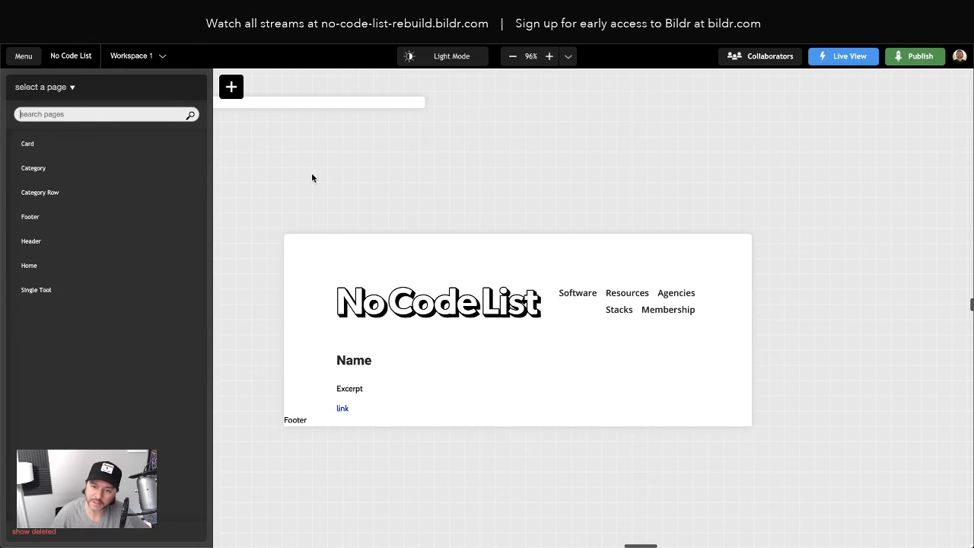
- Bind the Excerpt paragraph's record value to the variable airtableRecord.excerpt
left_click(357, 389)
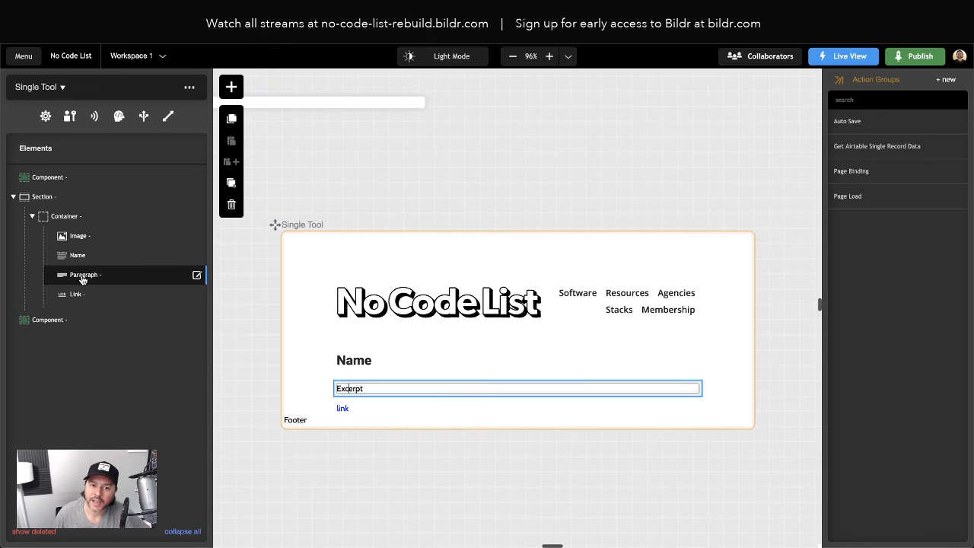
left_click(83, 277)
left_click(427, 23)
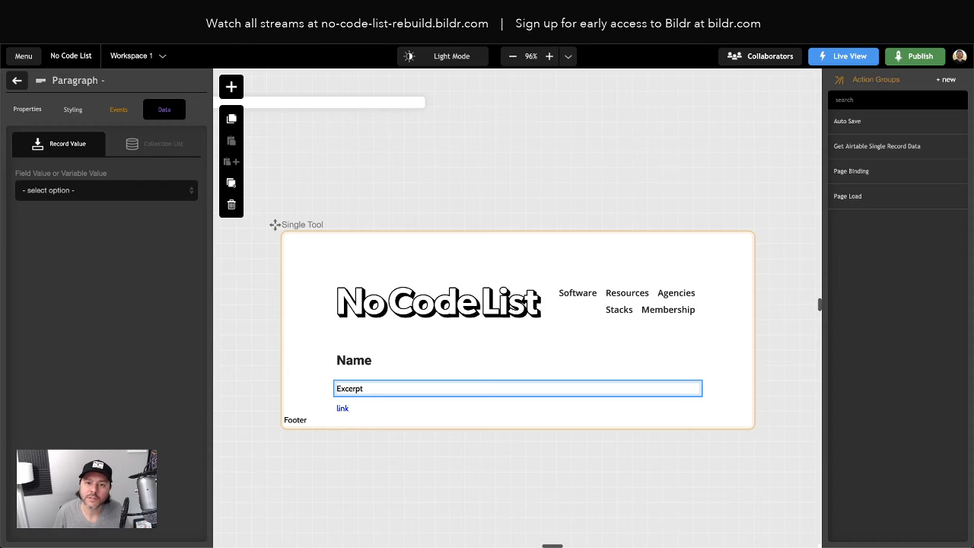
left_click(91, 190)
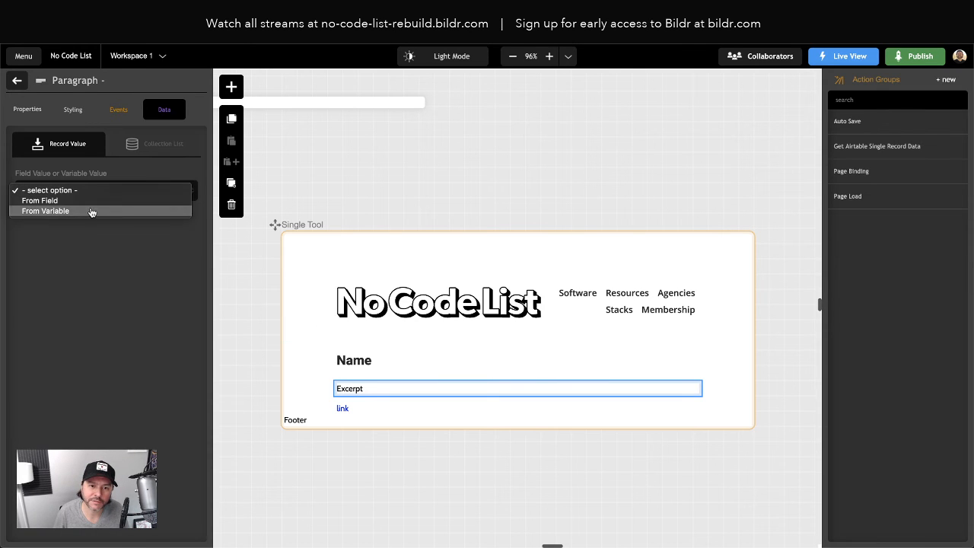
left_click(92, 211)
left_click(49, 228)
type("air")
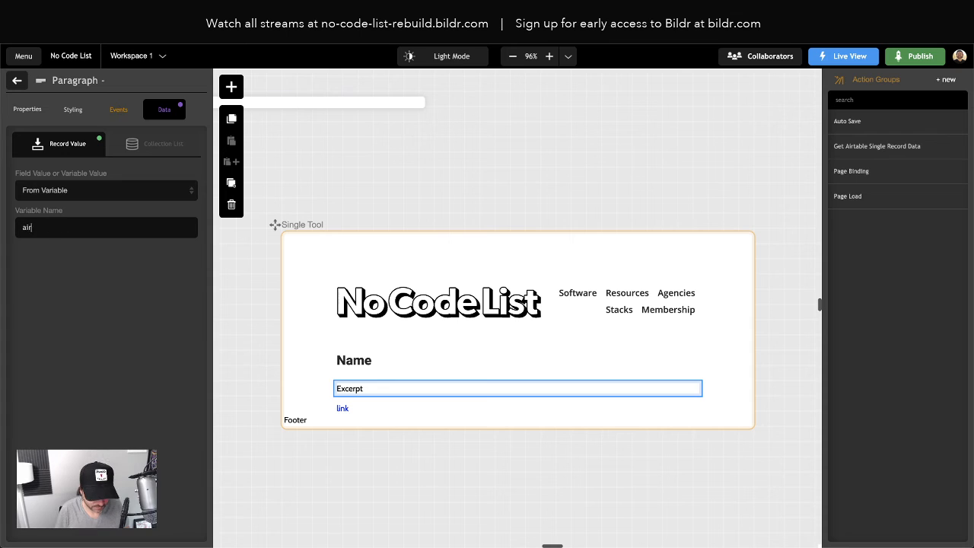
type("tableRecord.excerpt")
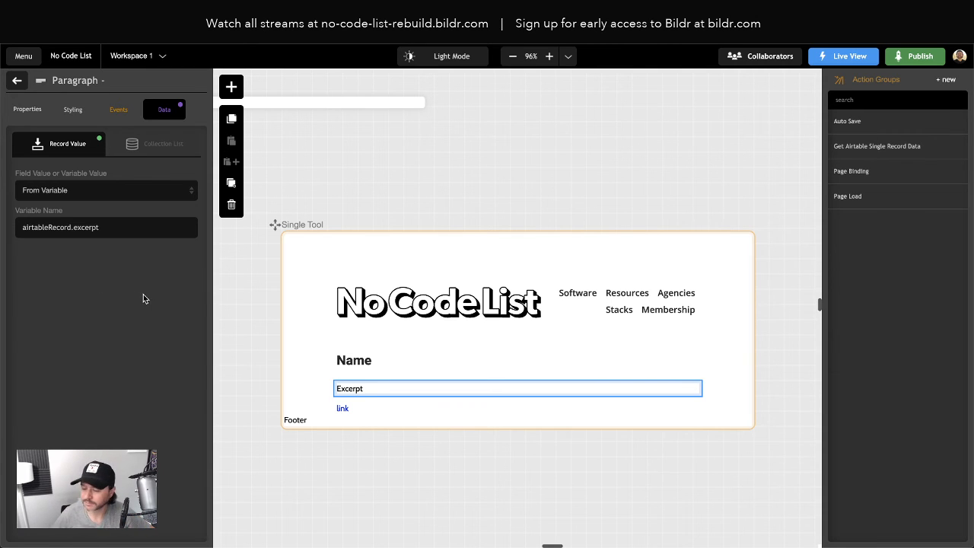
- Bind the Link element's record value to the variable airtableRecord.Website
left_click(343, 409)
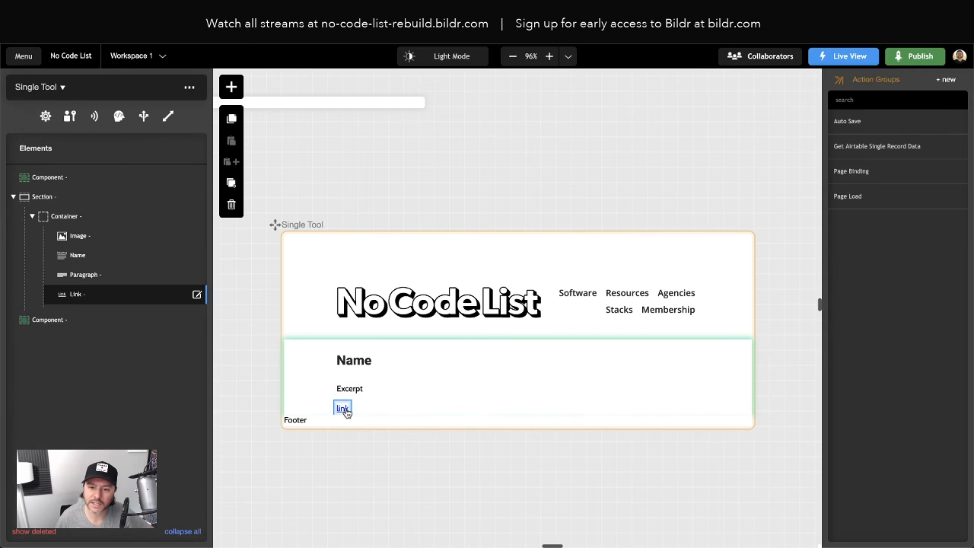
left_click(71, 296)
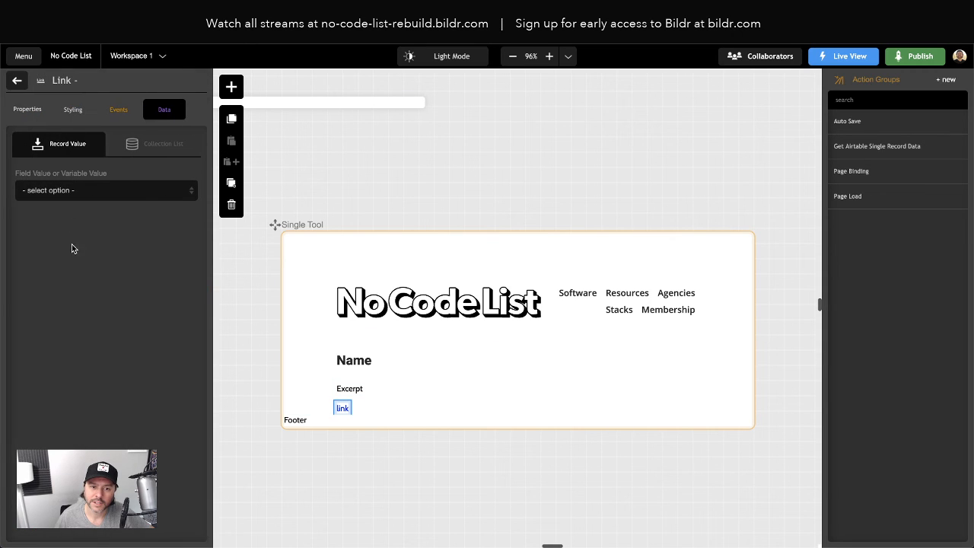
left_click(76, 192)
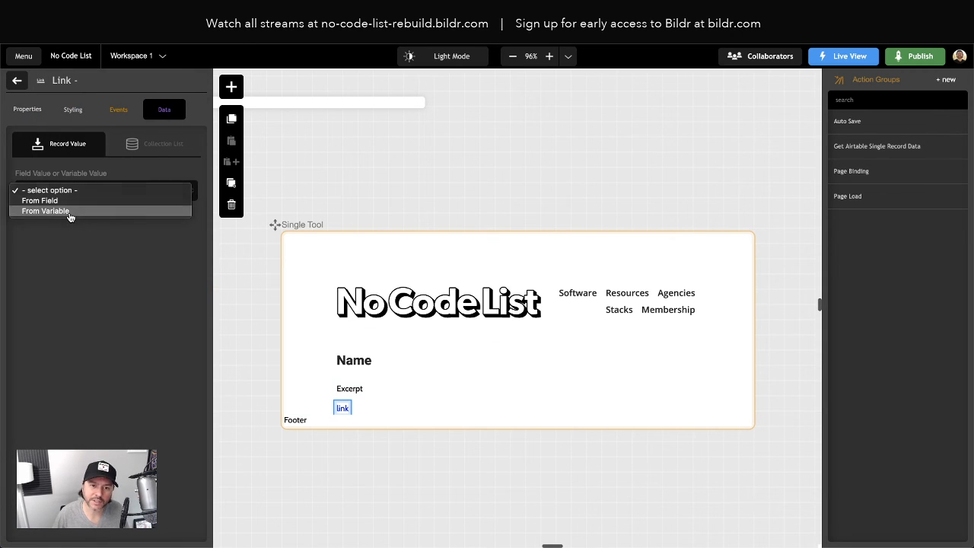
left_click(69, 212)
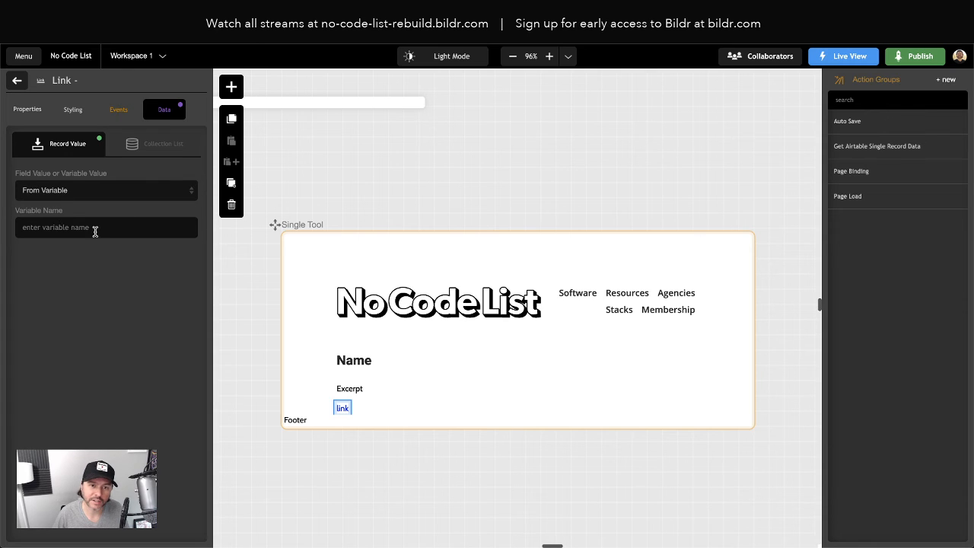
left_click(81, 227)
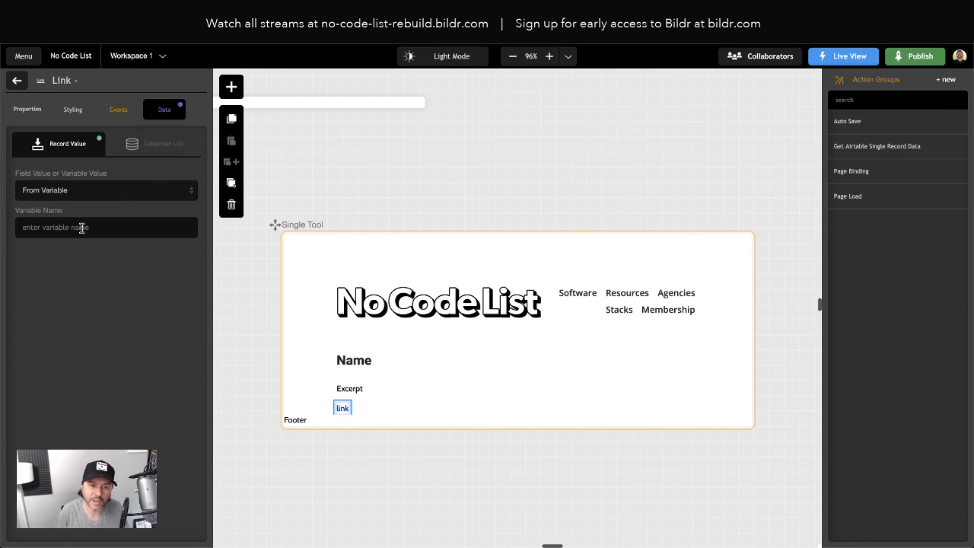
type("airtableR")
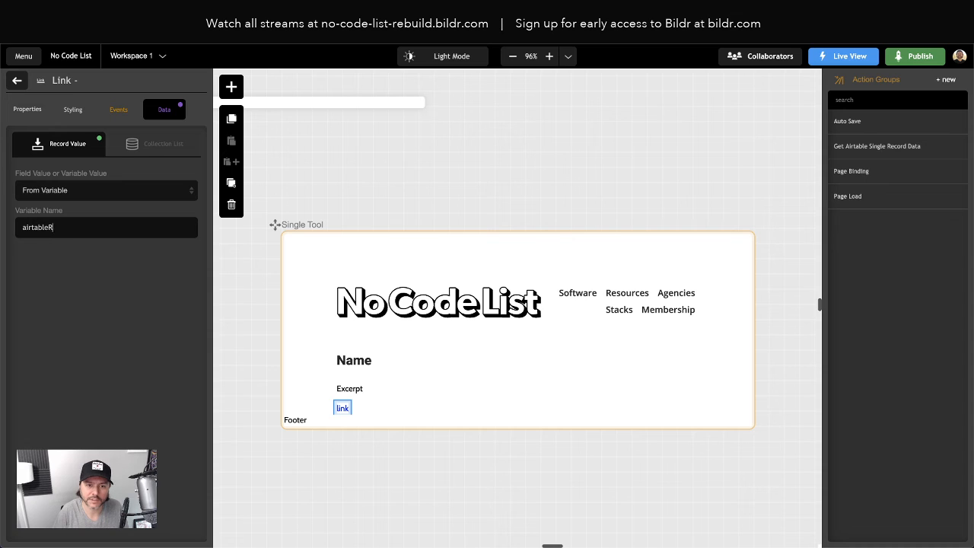
type("ecord.")
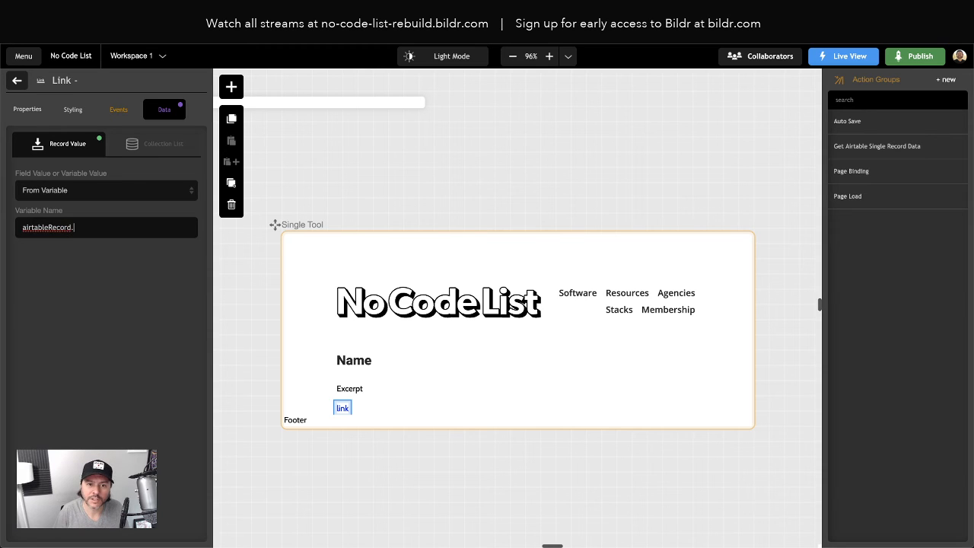
type("Website")
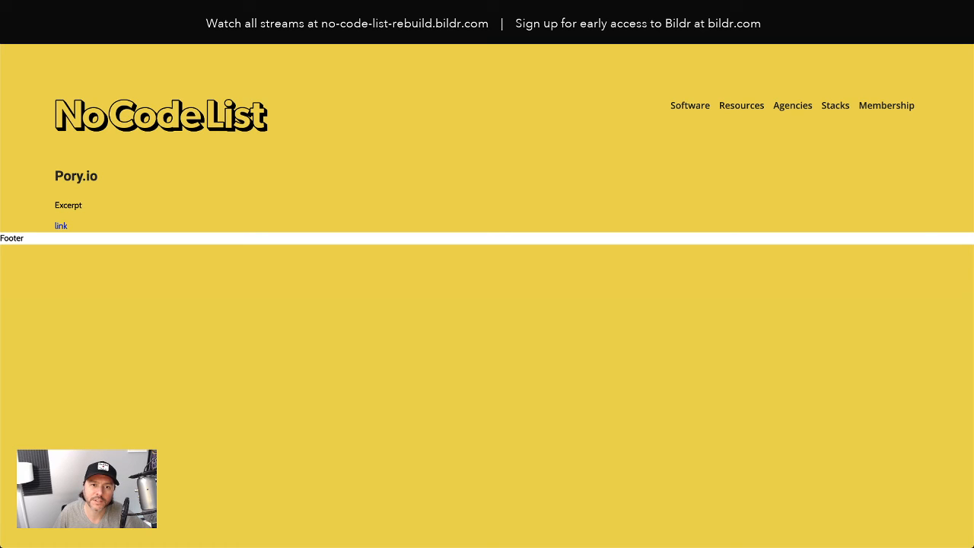
- Reload the live tool page to check the link, and look up the website fields in the Airtable No Code Software List
key("super+r")
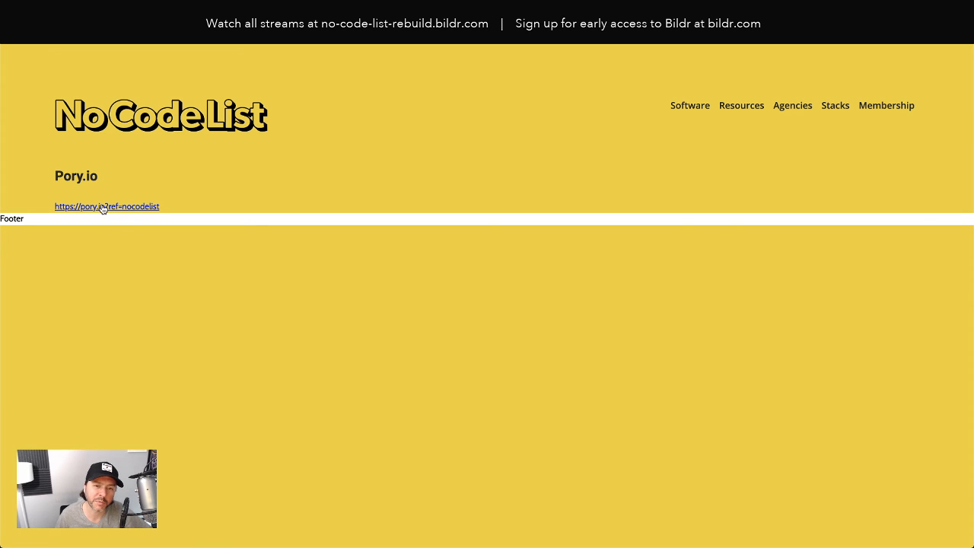
left_click(84, 11)
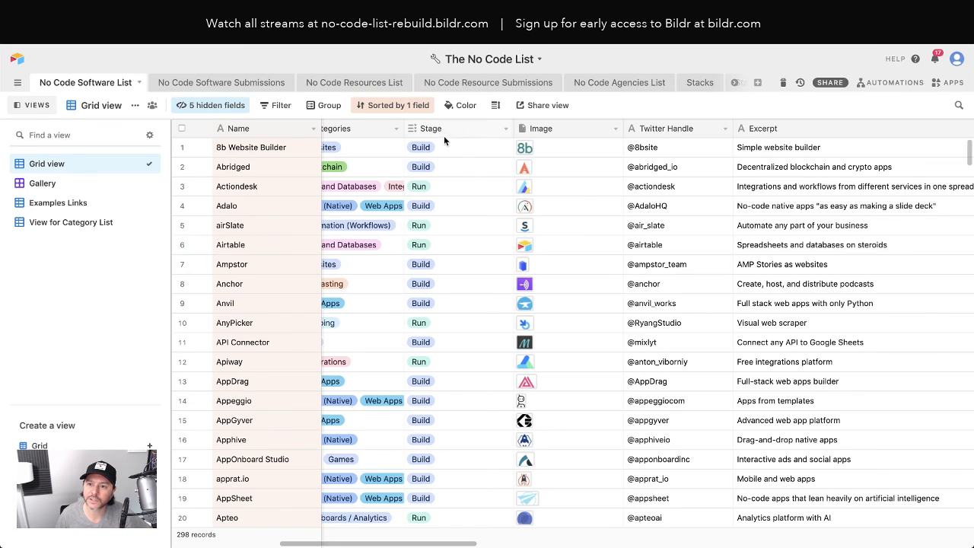
scroll(409, 166, "left", 10)
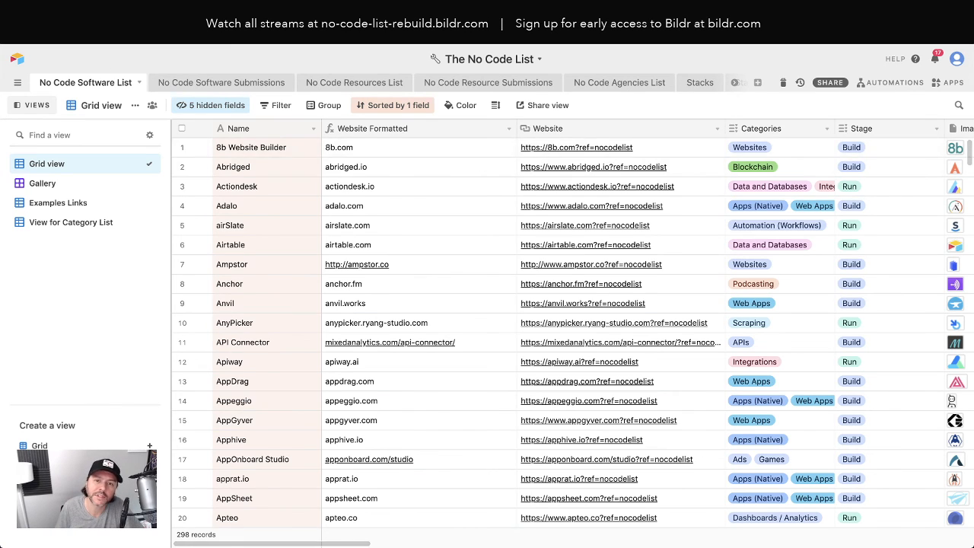
key("ctrl+Tab")
key("ctrl+Tab")
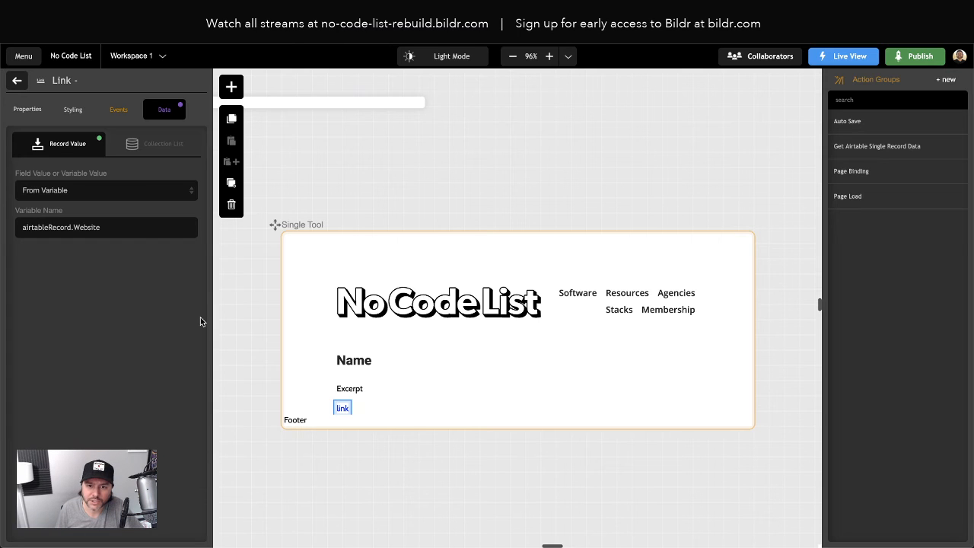
- Change the Link element's variable to airtableRecord.Website Formatted and check the link on the reloaded live tool page
left_click(124, 229)
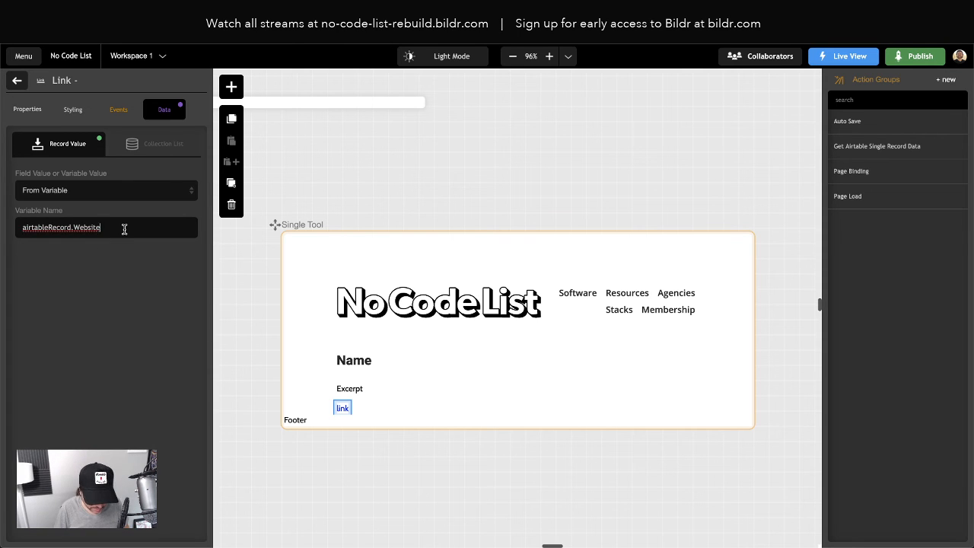
type("Formatted")
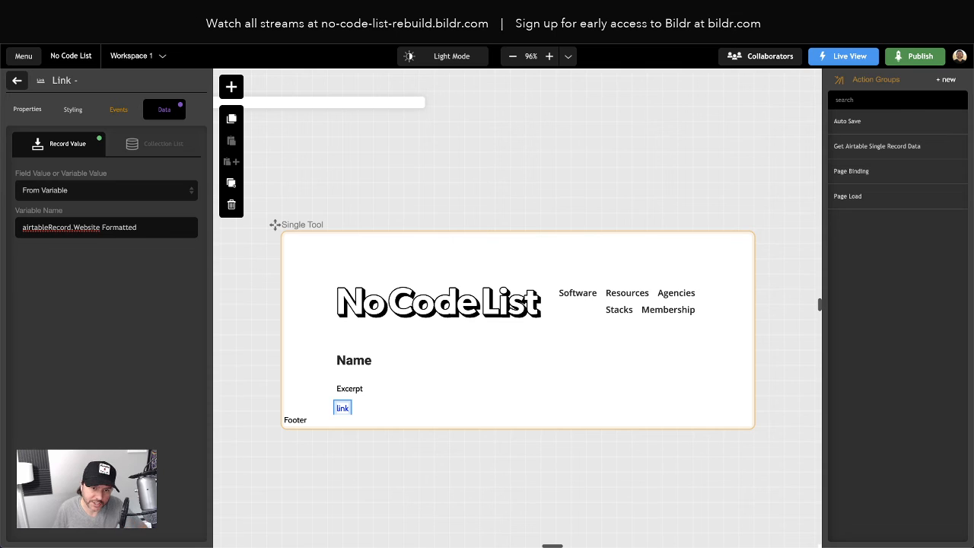
key("ctrl+Tab")
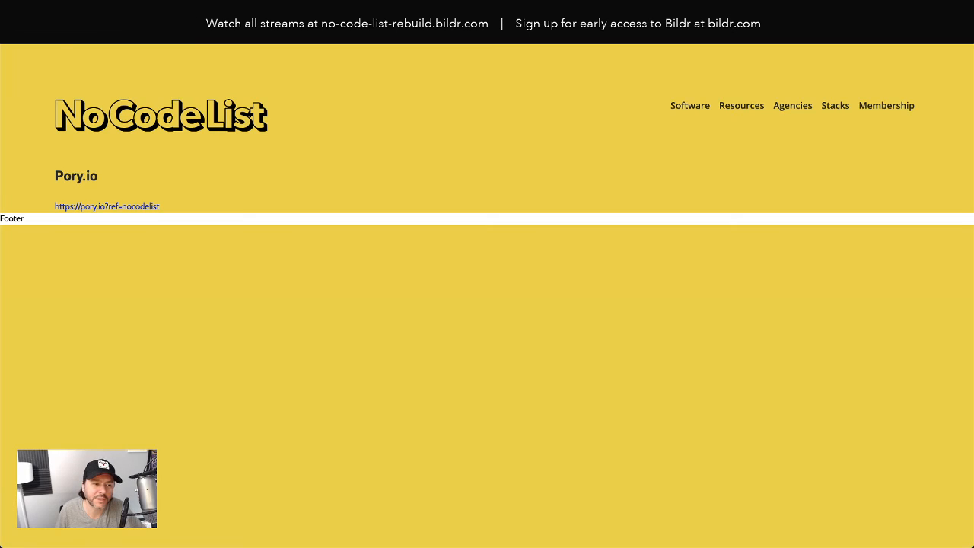
left_click(55, 38)
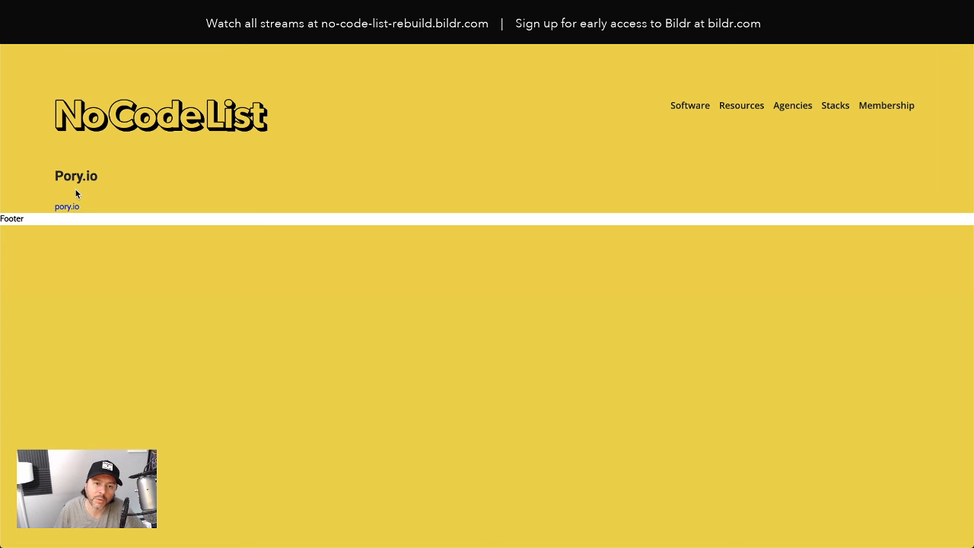
key("ctrl+shift+Tab")
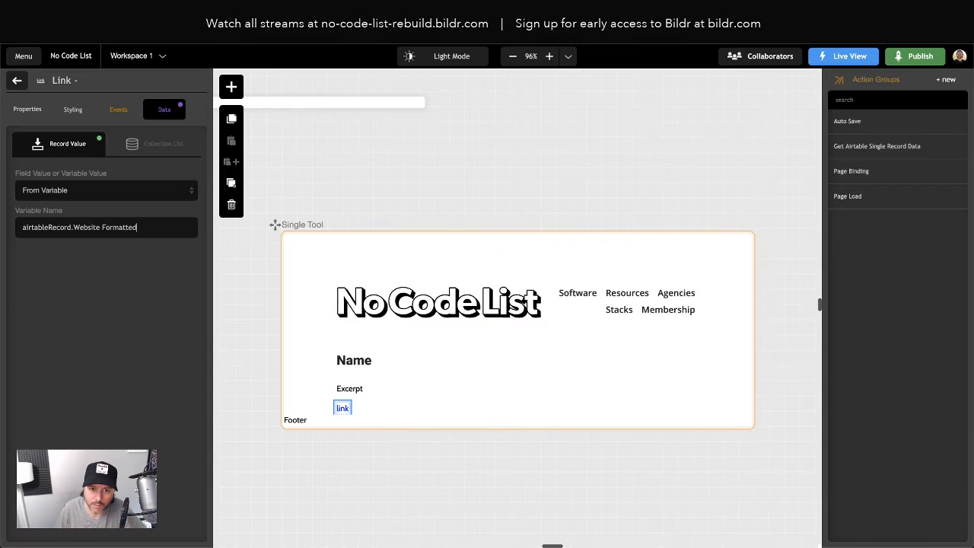
- Correct the Excerpt paragraph's variable name to airtableRecord.Excerpt with a capital E
left_click(356, 391)
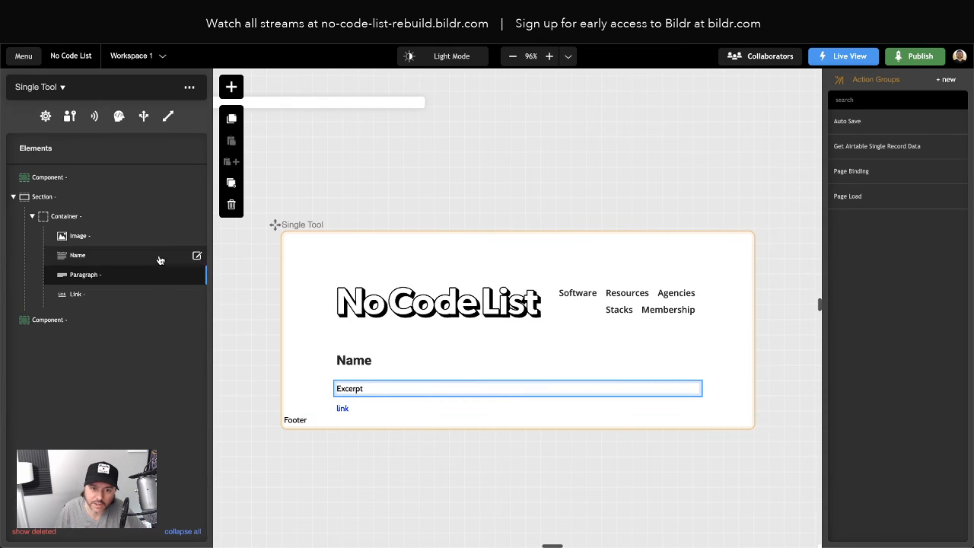
left_click(95, 275)
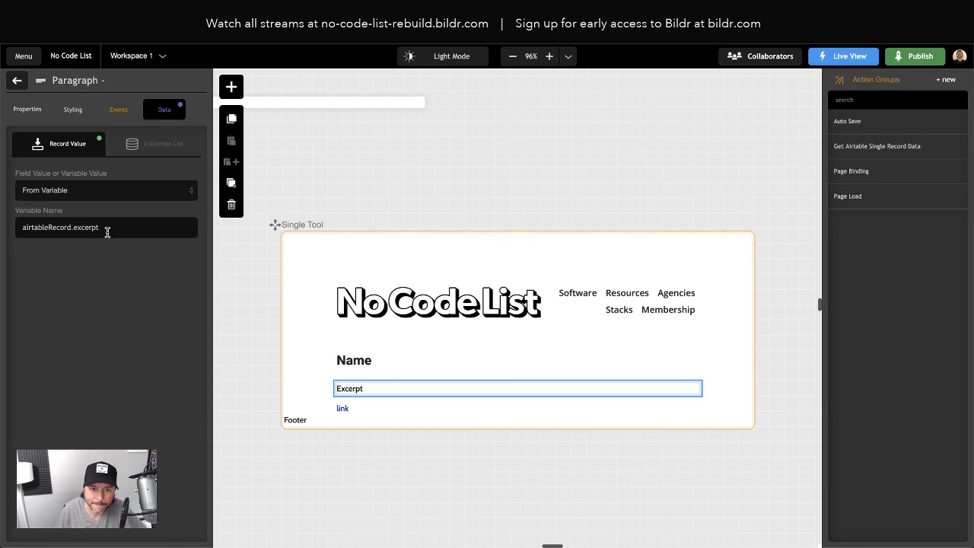
left_click(75, 228)
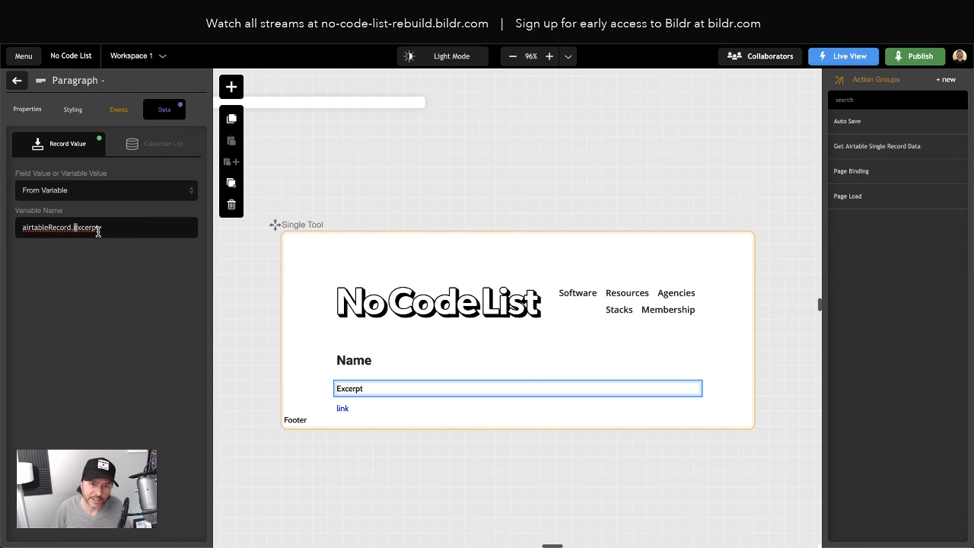
type("E")
left_click(139, 296)
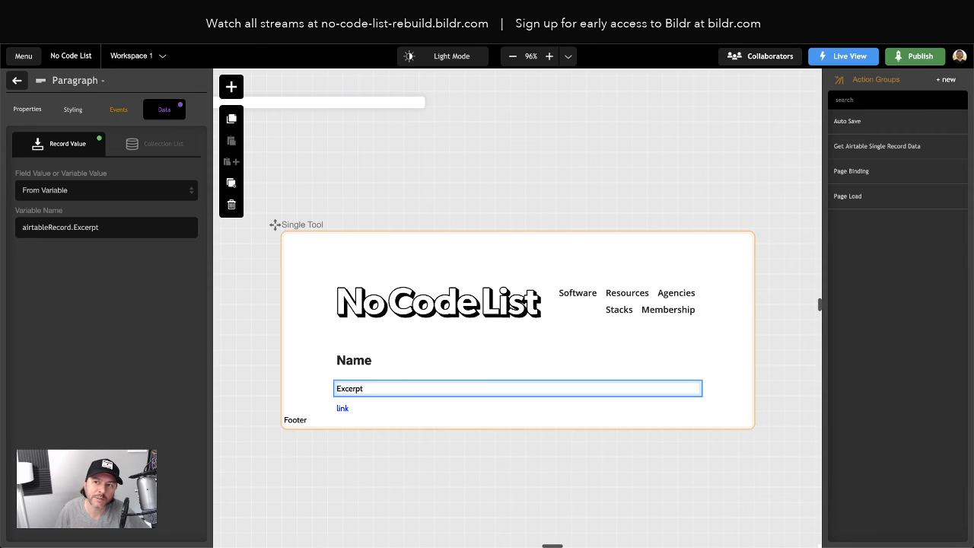
- Reload the live tool page to check the Excerpt binding, and return to the Bildr editor
key("ctrl+Tab")
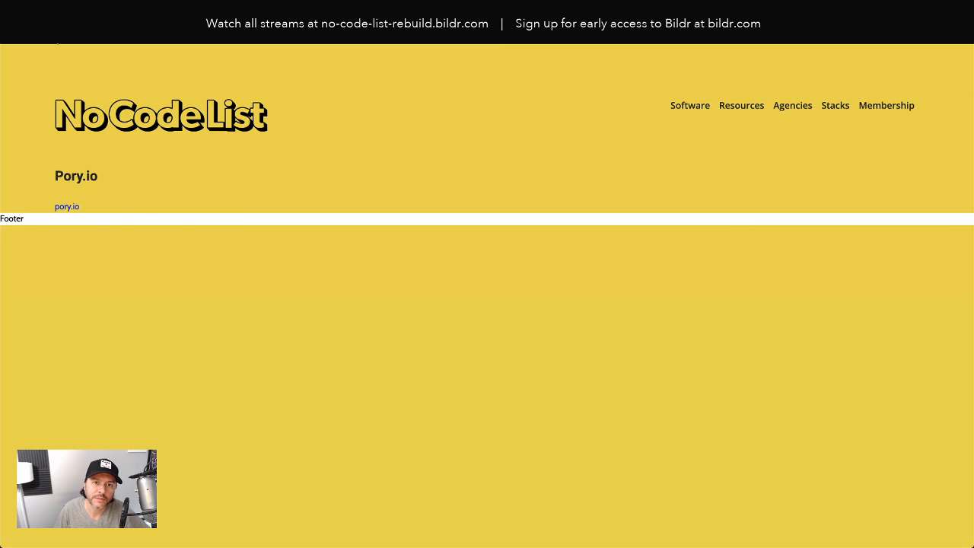
key("ctrl+r")
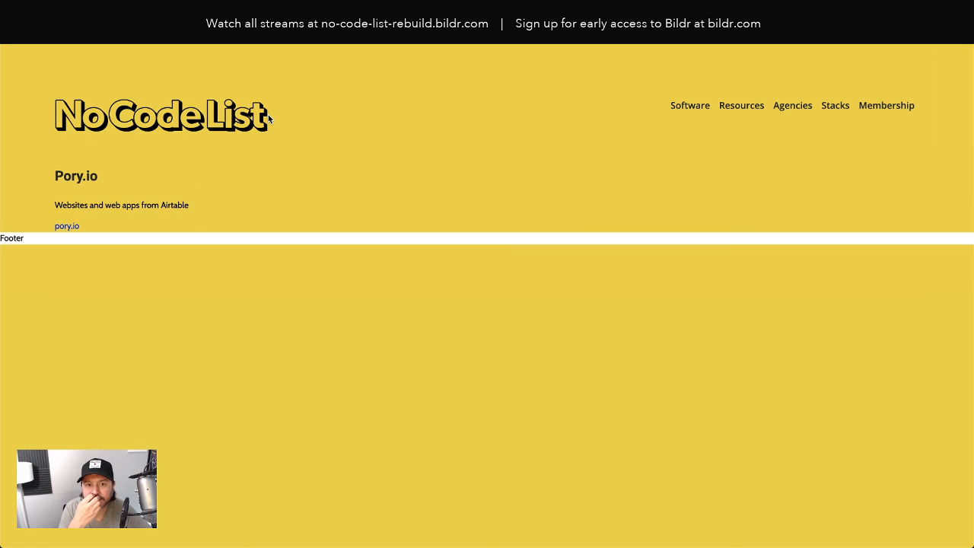
key("ctrl+Tab")
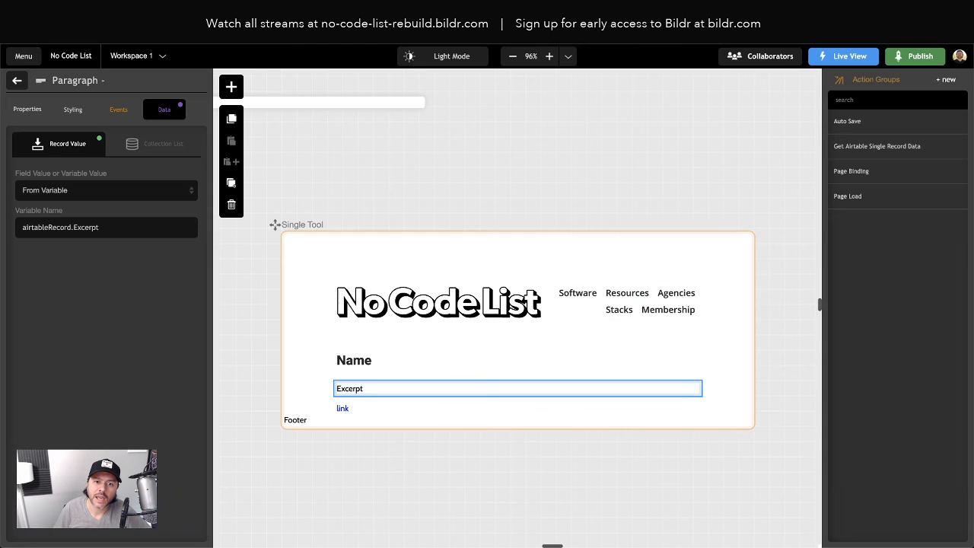
- Bind the Image element's record value to the variable airtableRecord.Image
left_click(18, 80)
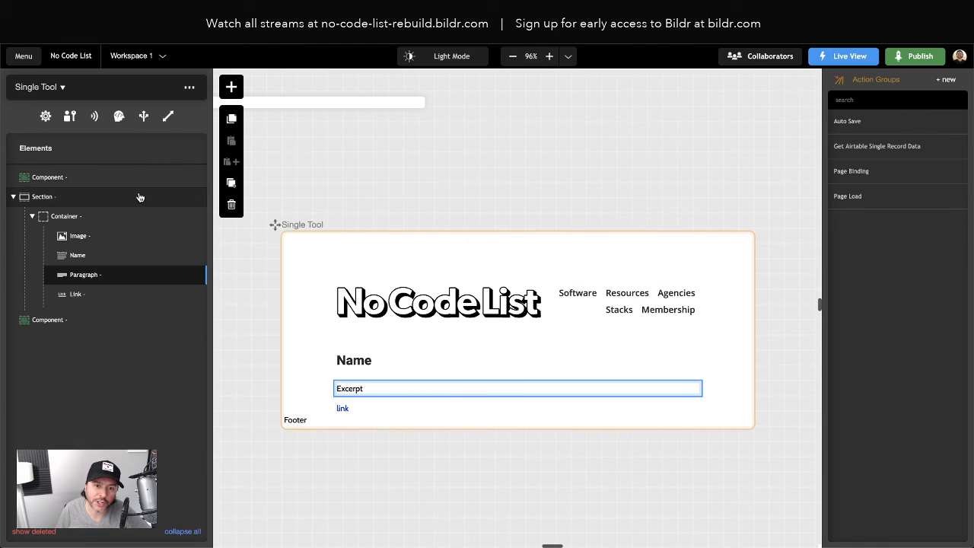
left_click(86, 237)
left_click(88, 237)
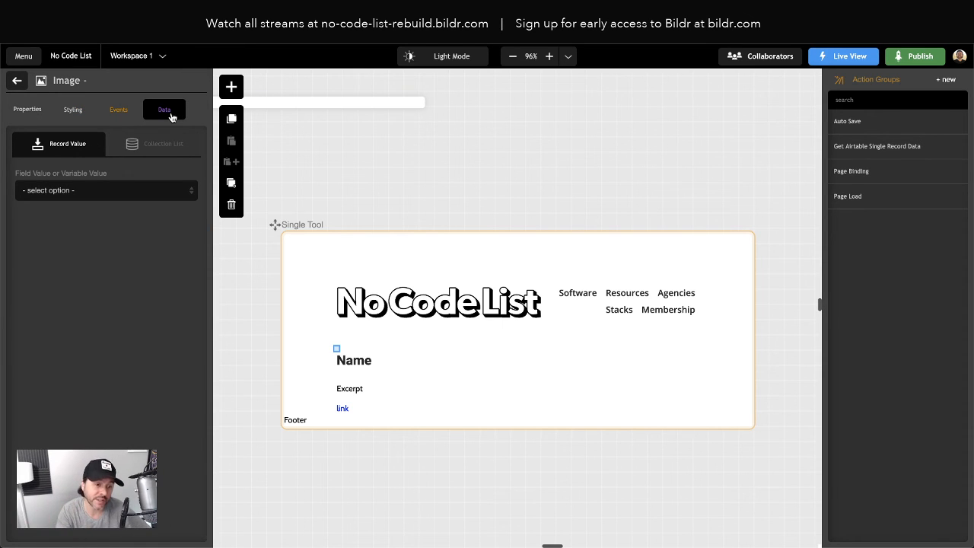
left_click(61, 192)
left_click(61, 211)
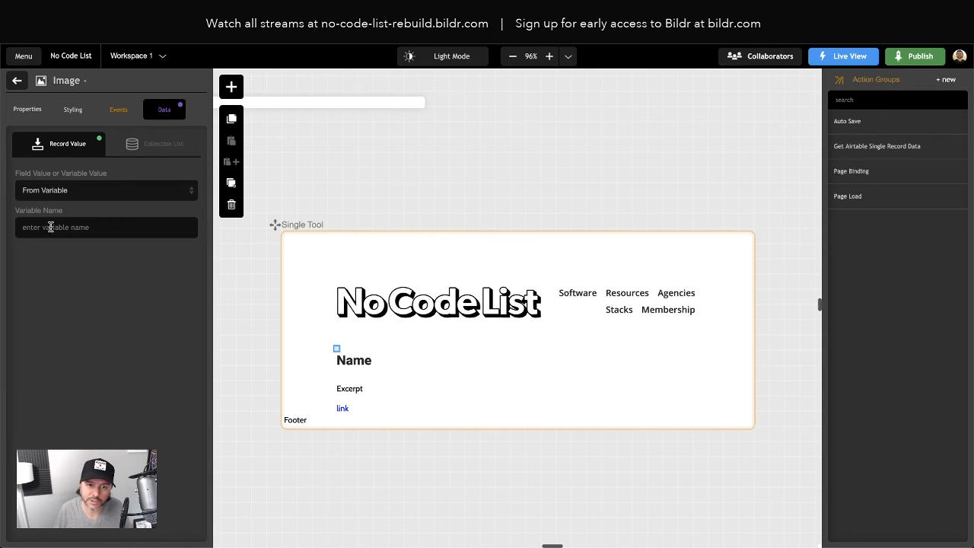
left_click(50, 227)
type("airtabl")
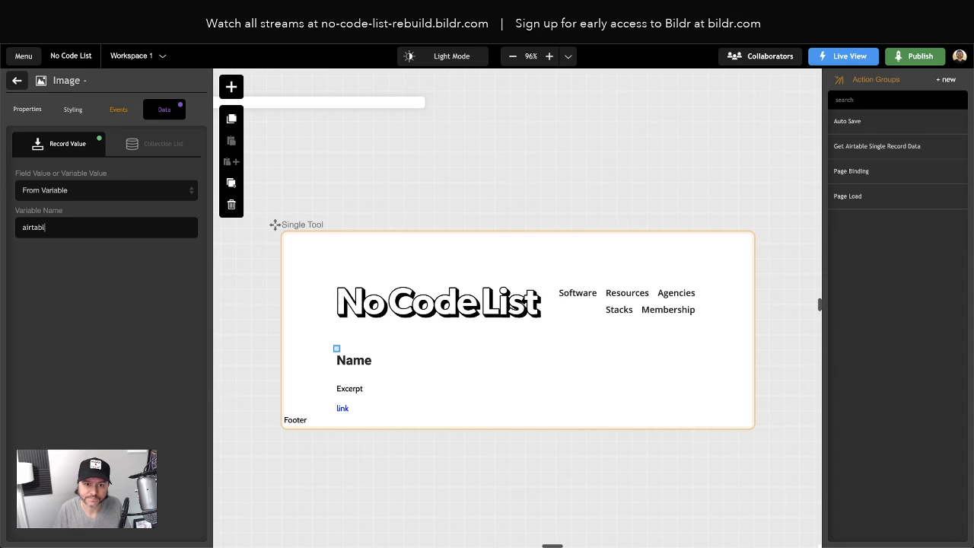
type("eRecord.Imag")
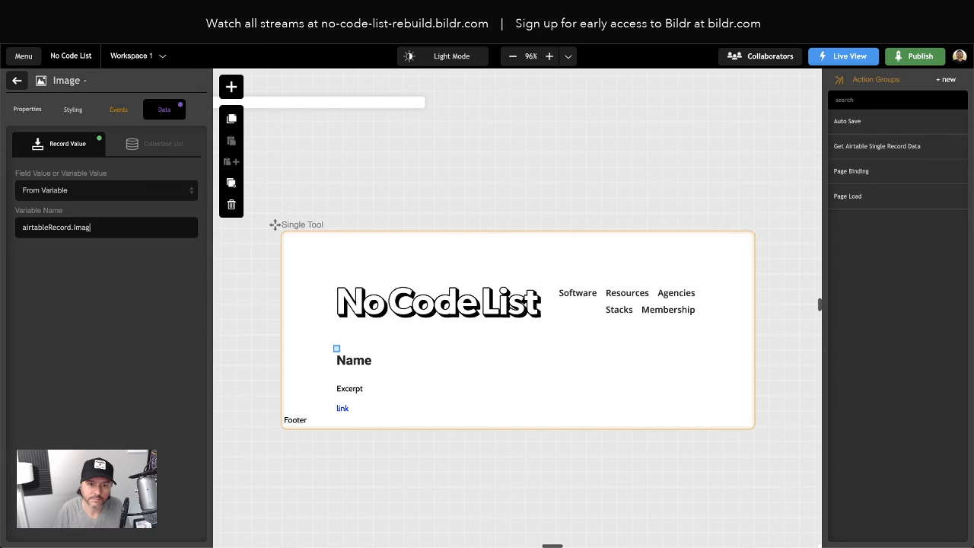
type("e")
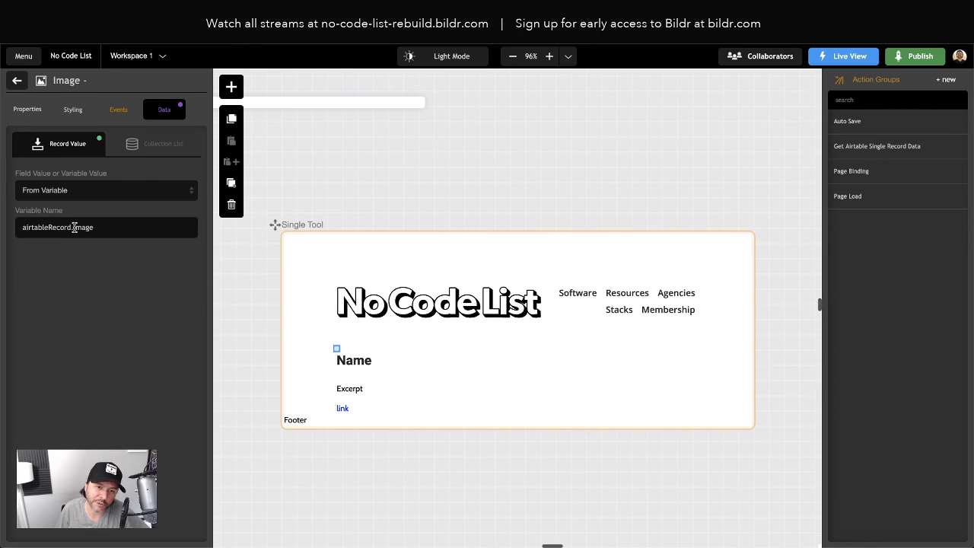
left_click_drag(75, 227, 122, 227)
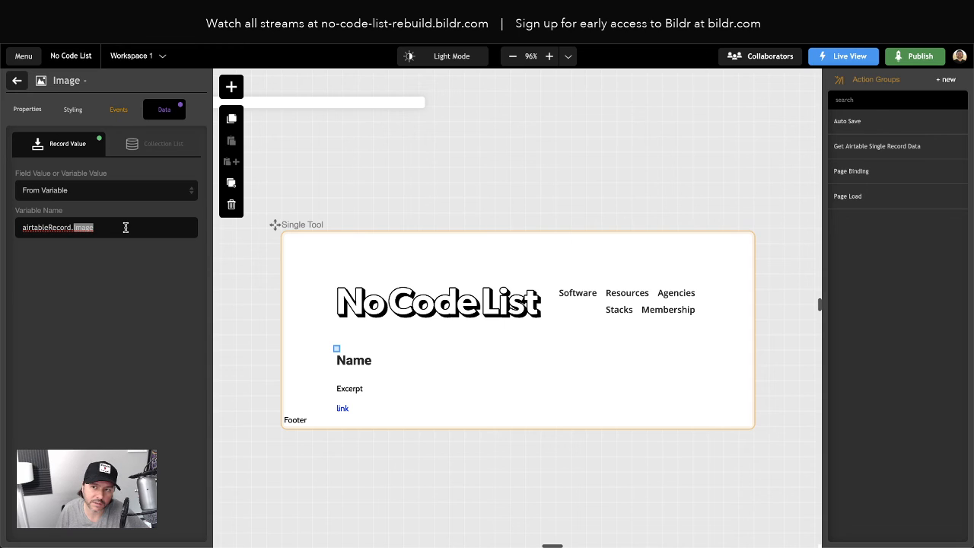
left_click(135, 297)
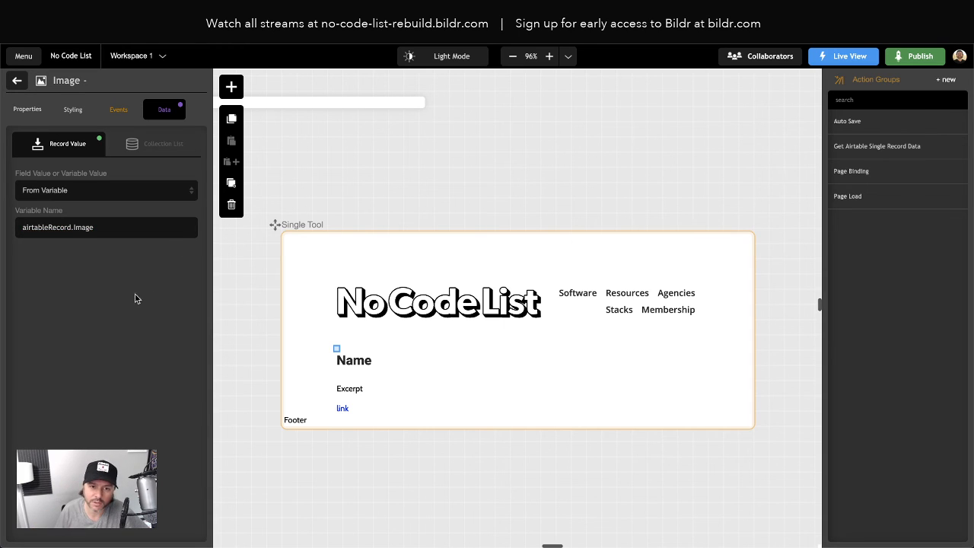
- Check the image binding on the live tool page and open Ampstor's page from the live software list
left_click(156, 19)
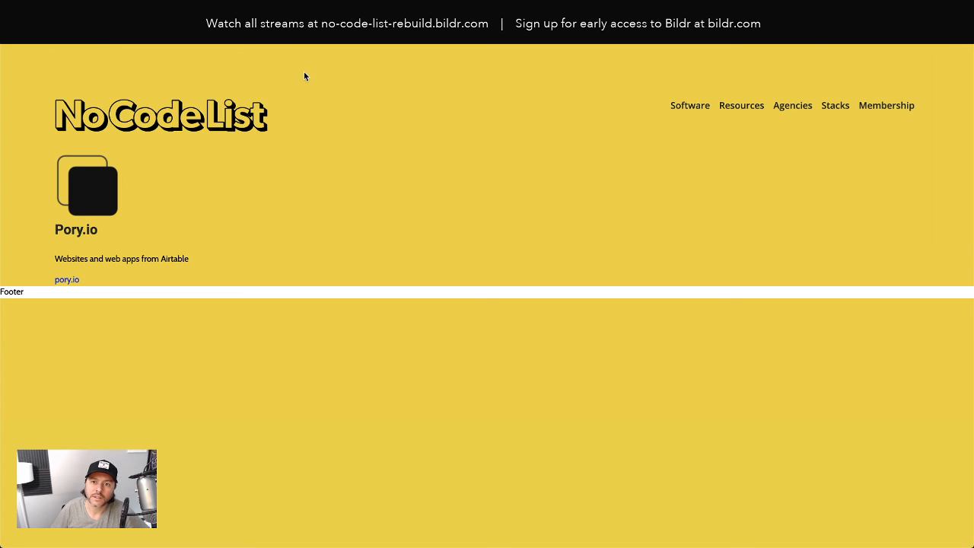
key("BackSpace")
key("Return")
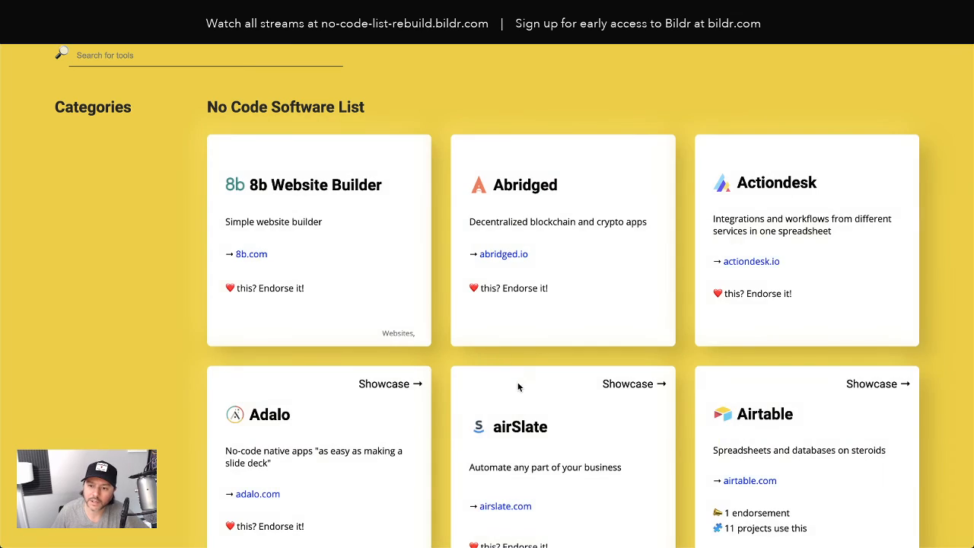
scroll(520, 386, "down", 5)
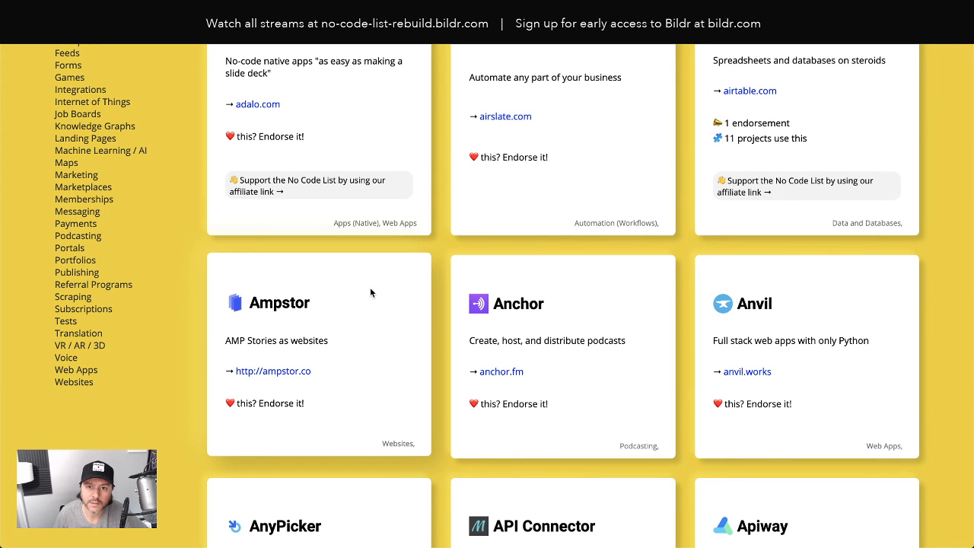
left_click(371, 293)
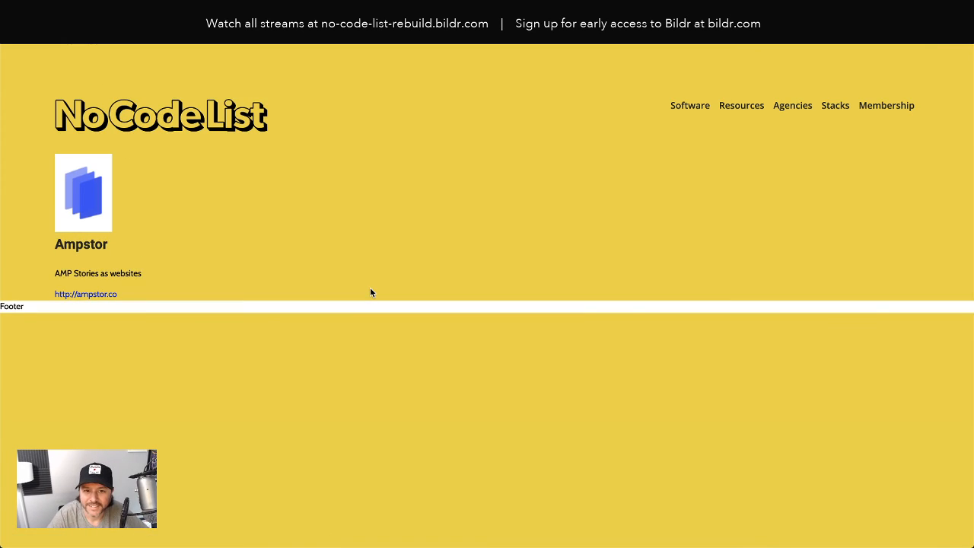
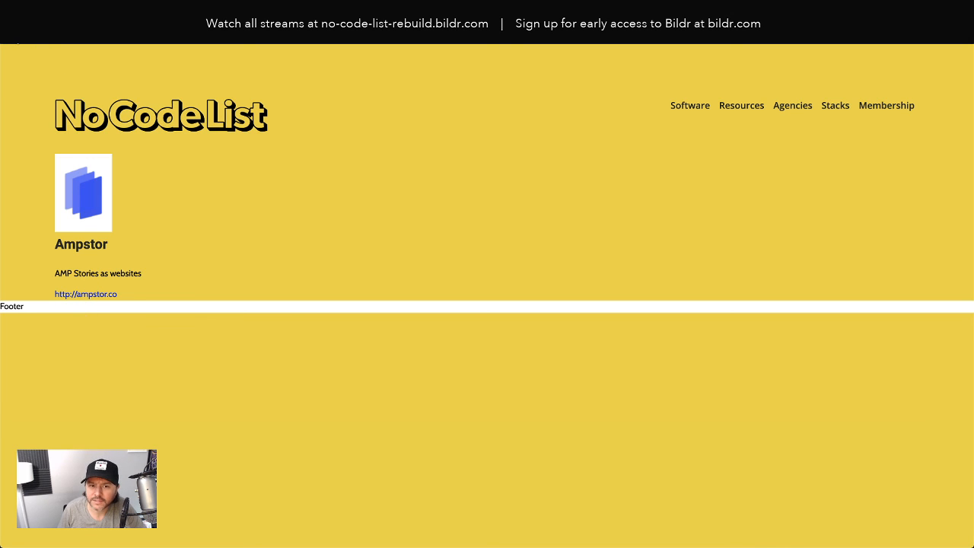
- Examine the pricing and endorsement lines on the original Airtable tool page, and return to the Bildr editor
key("ctrl+Tab")
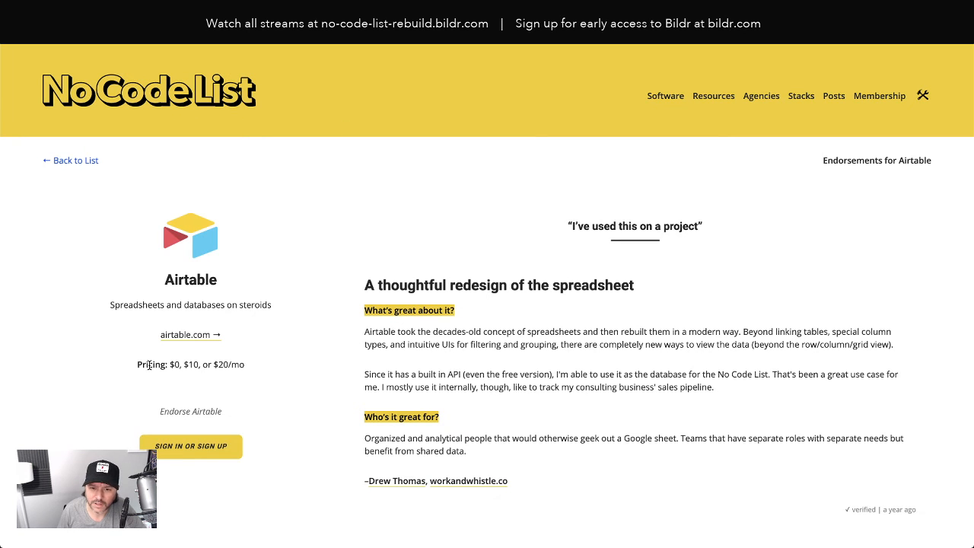
left_click_drag(145, 365, 242, 368)
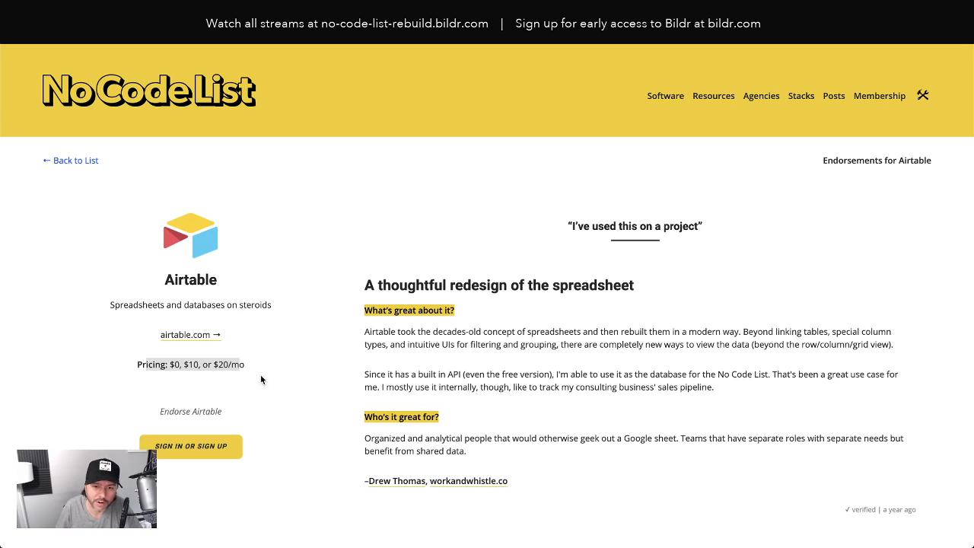
left_click_drag(174, 413, 213, 414)
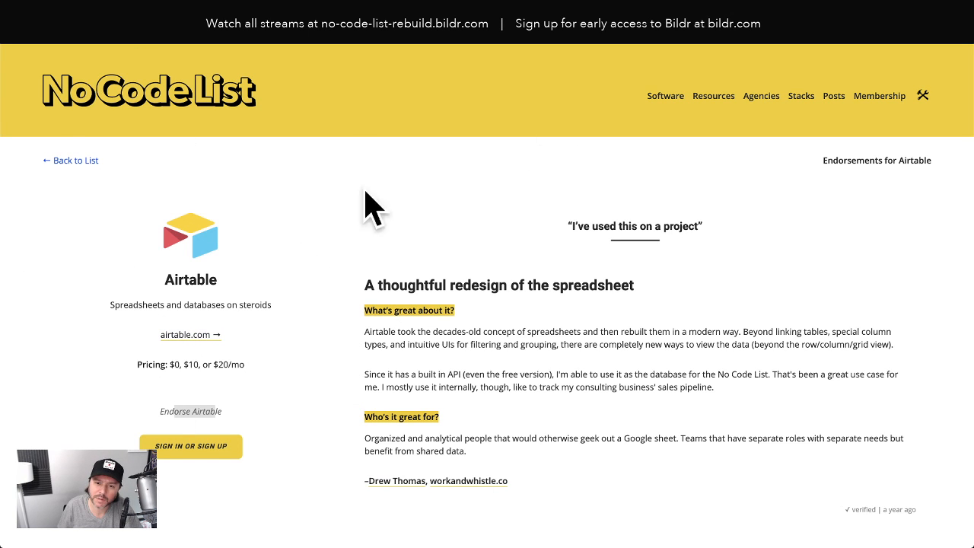
key("ctrl+Tab")
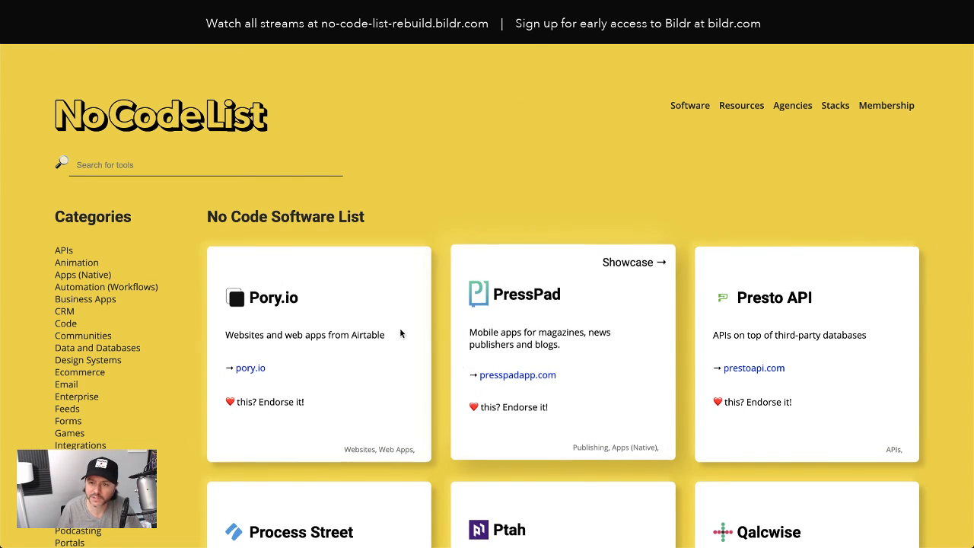
key("ctrl+Tab")
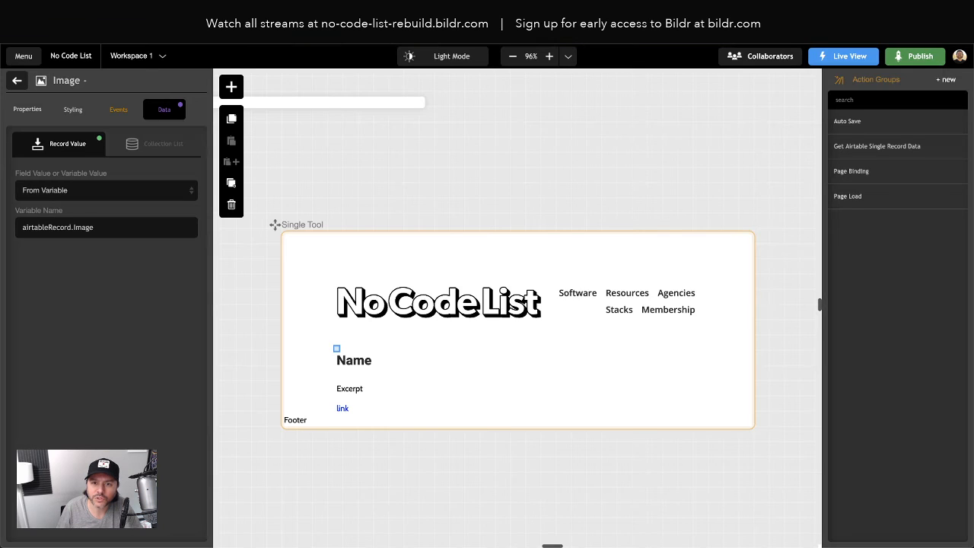
- Add an Element - set attribute action to the Get Airtable Single Record Data group and make it wait for the Airtable action
scroll(610, 258, "right", 1)
scroll(611, 258, "left", 1)
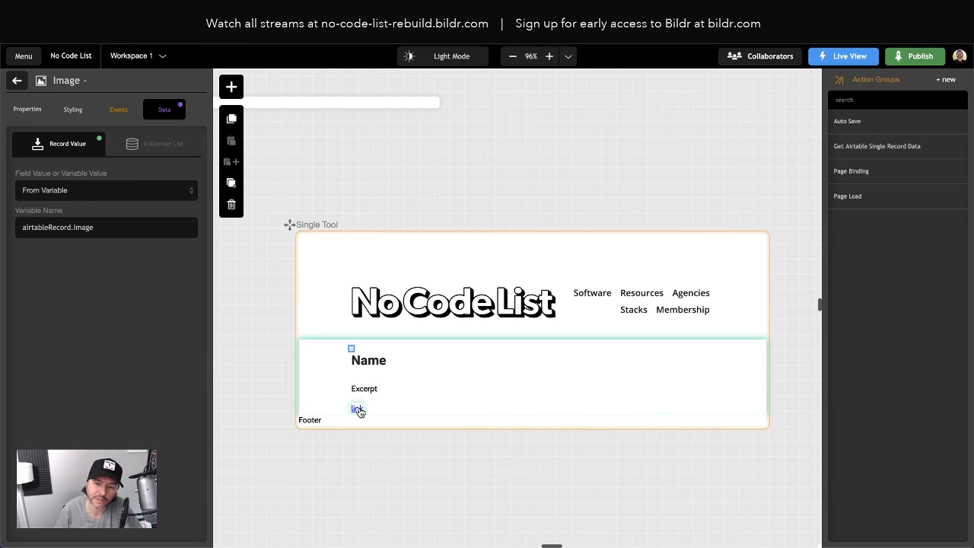
mouse_move(950, 167)
left_click(886, 147)
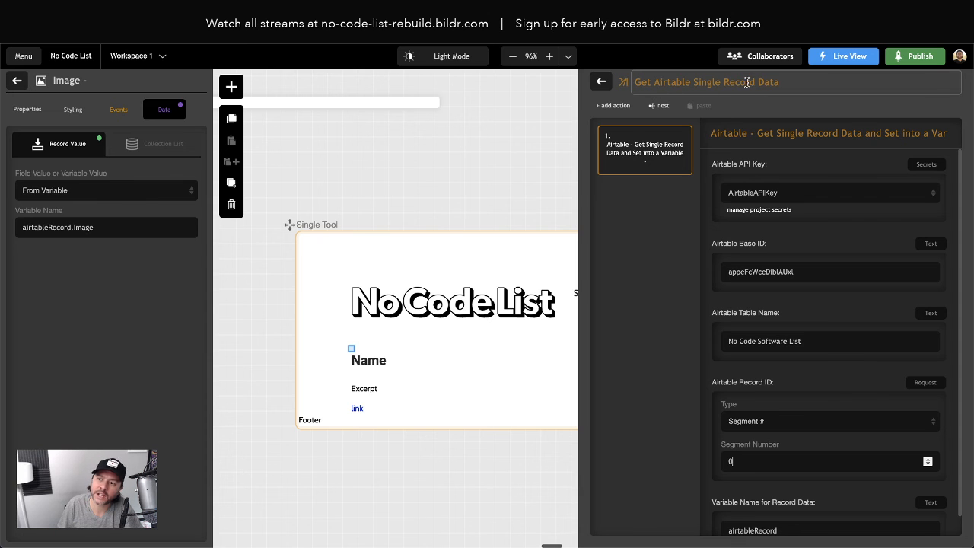
mouse_move(626, 158)
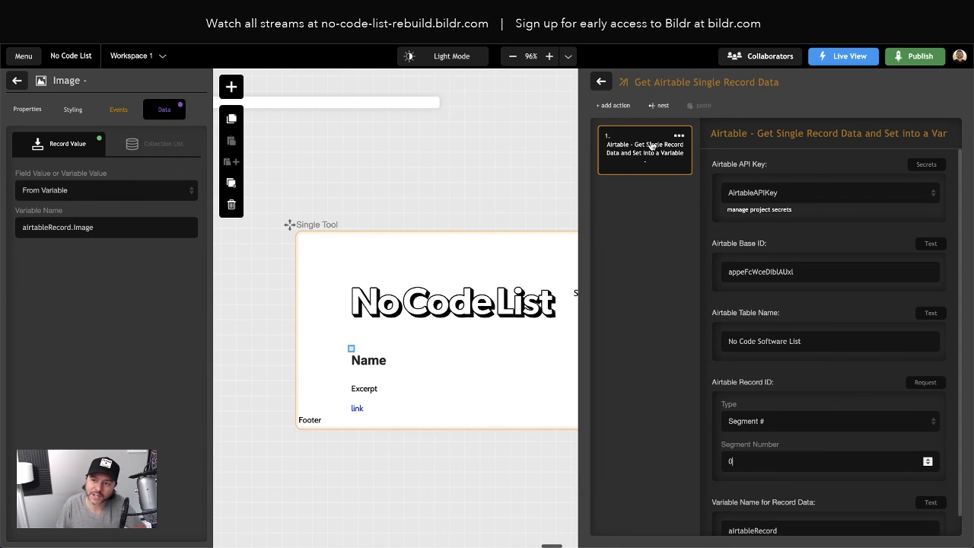
left_click(623, 106)
type("set att")
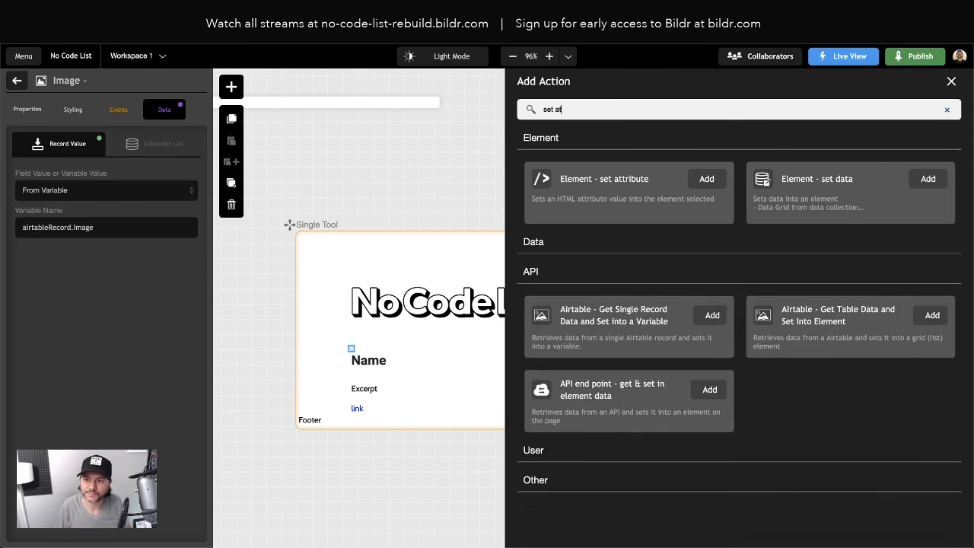
left_click(708, 179)
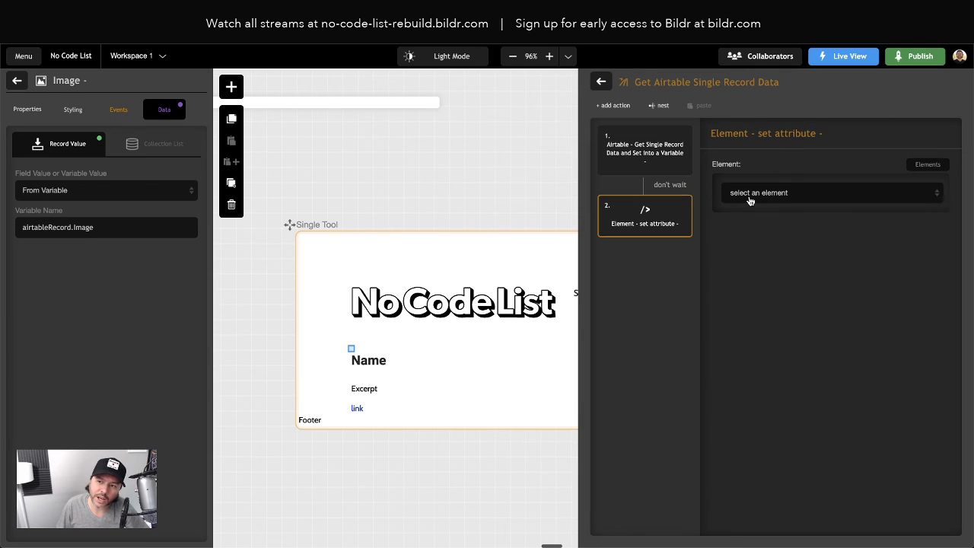
left_click(670, 187)
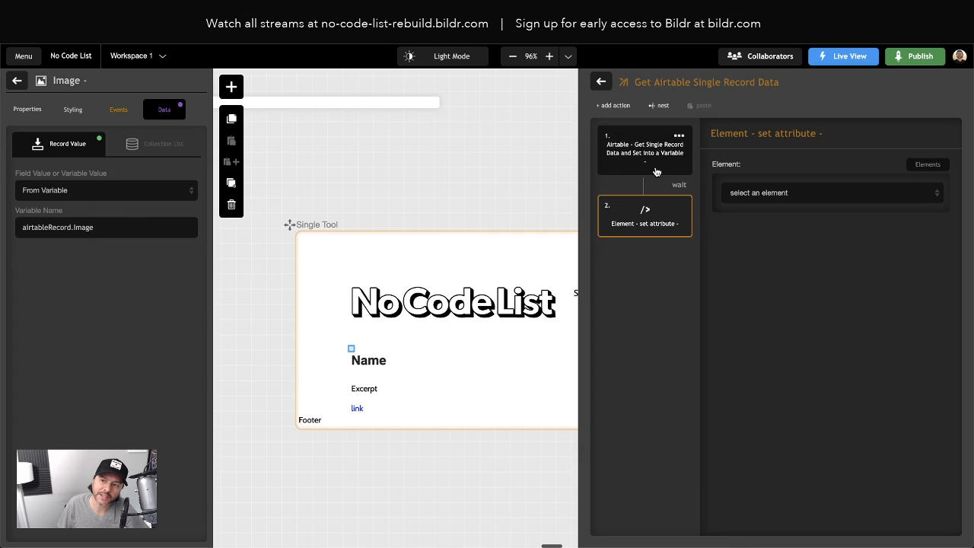
- Configure the set attribute action to fill the Link element's href property from the current page's variable airtableRecord.Website
left_click(736, 194)
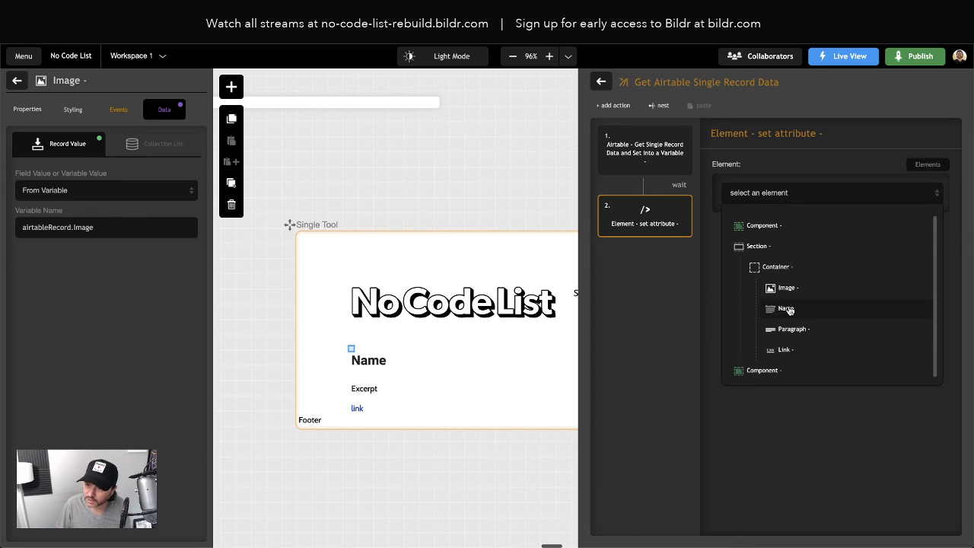
left_click(786, 351)
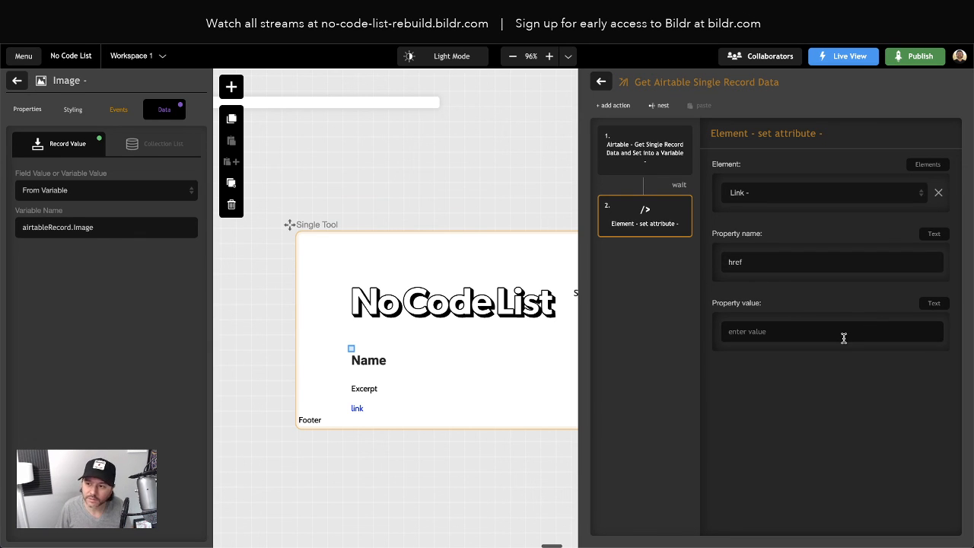
left_click(931, 304)
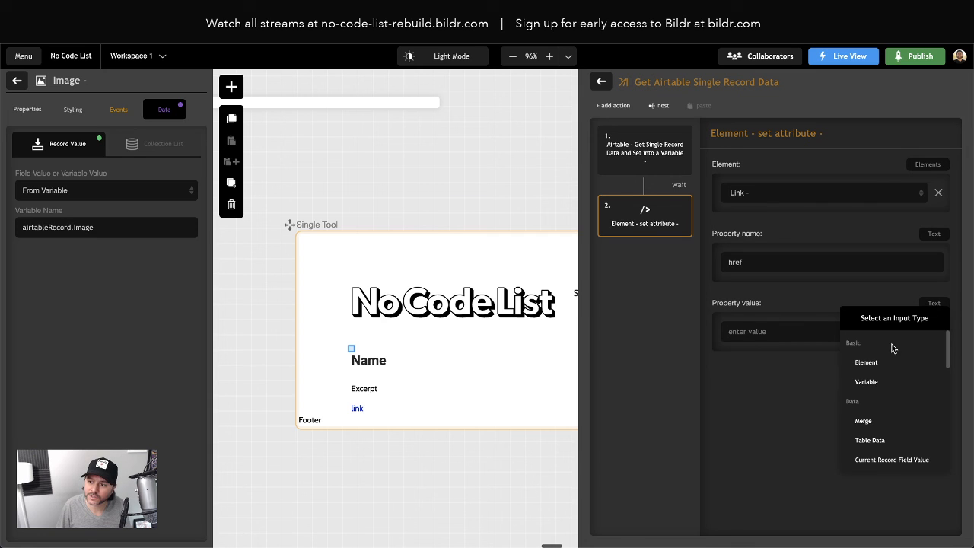
left_click(869, 382)
left_click(744, 383)
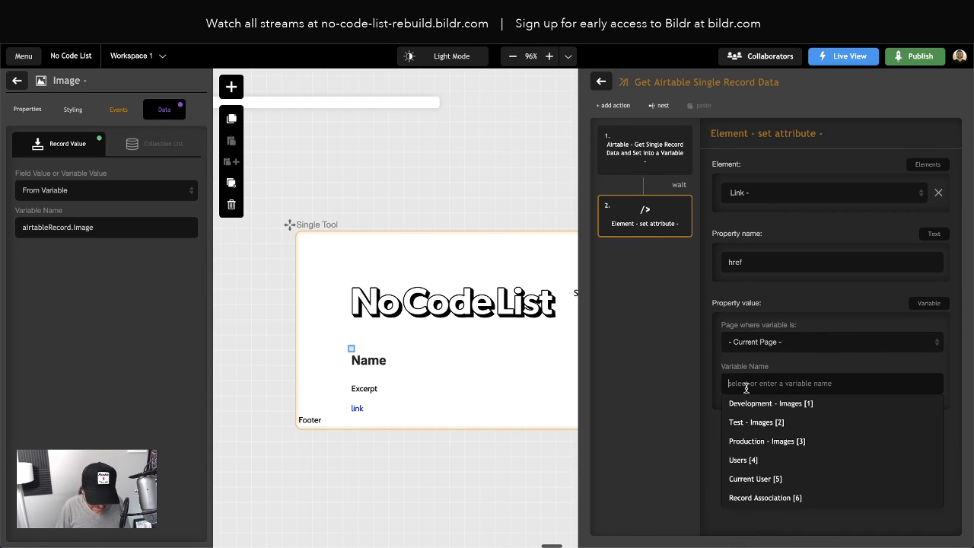
type("airtableRecord")
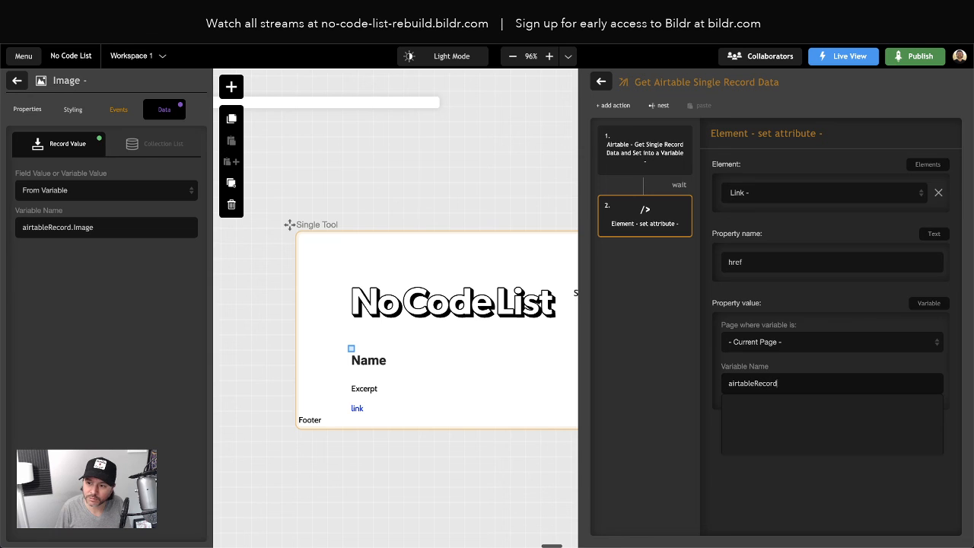
type(".Webs")
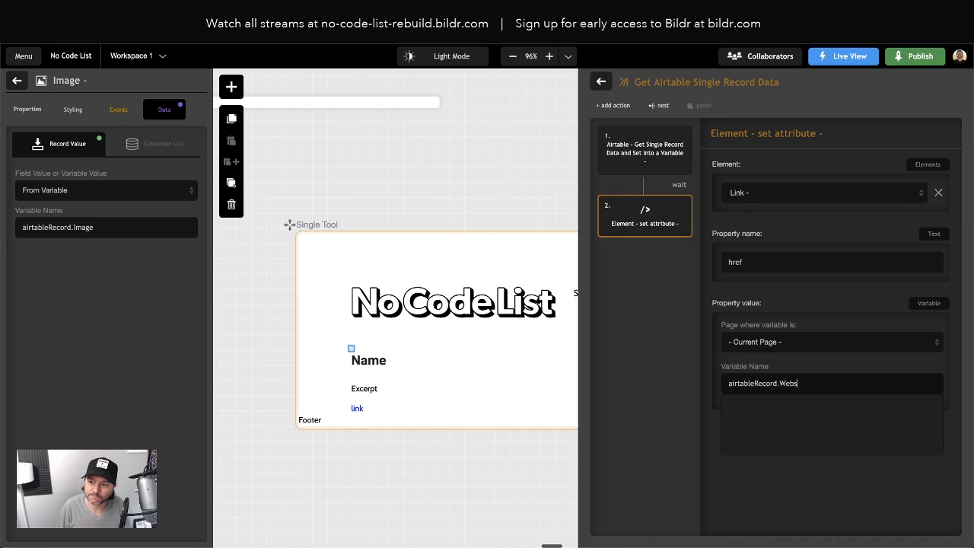
type("ite")
left_click(705, 375)
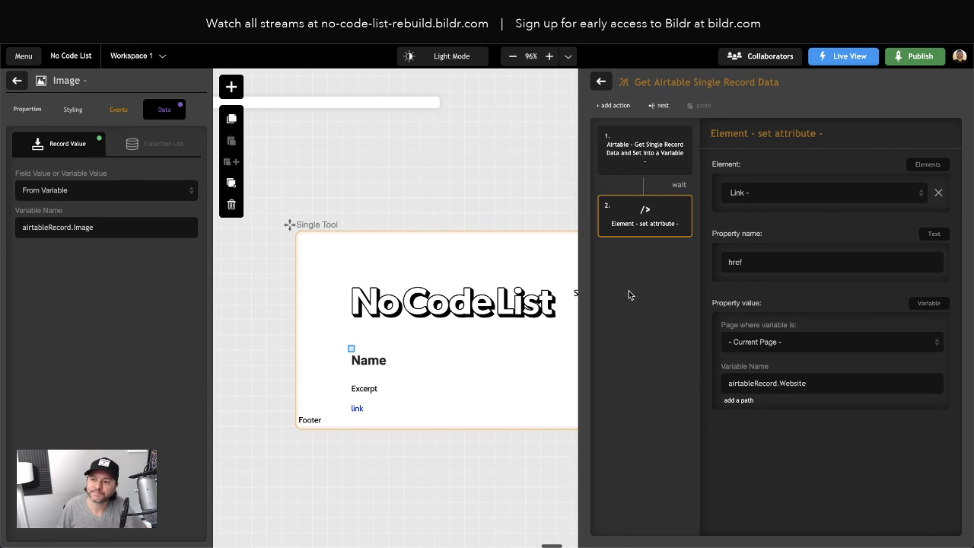
- Reload the live software list, test the website link on Adalo's tool page, and return to the Bildr editor
key("ctrl+Tab")
key("super+r")
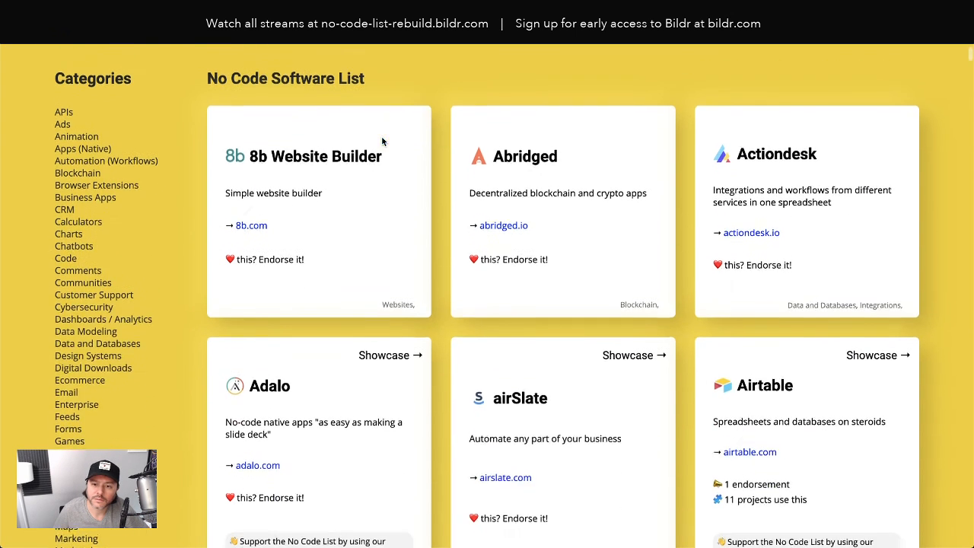
left_click(328, 385)
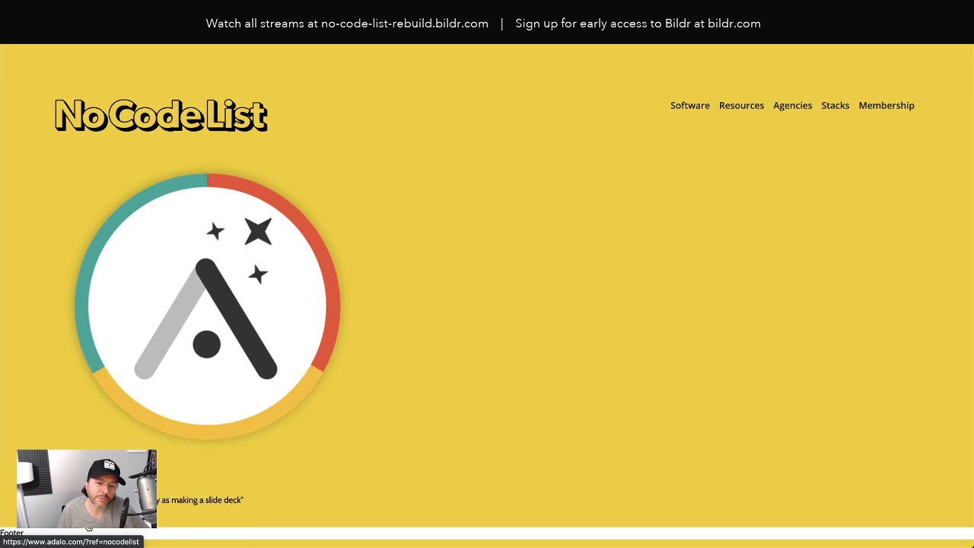
left_click(90, 528)
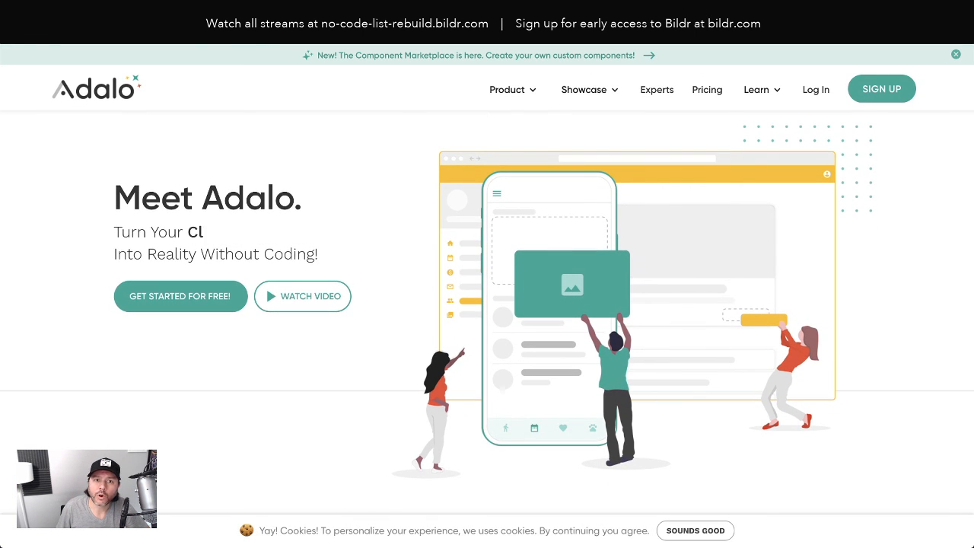
left_click(13, 33)
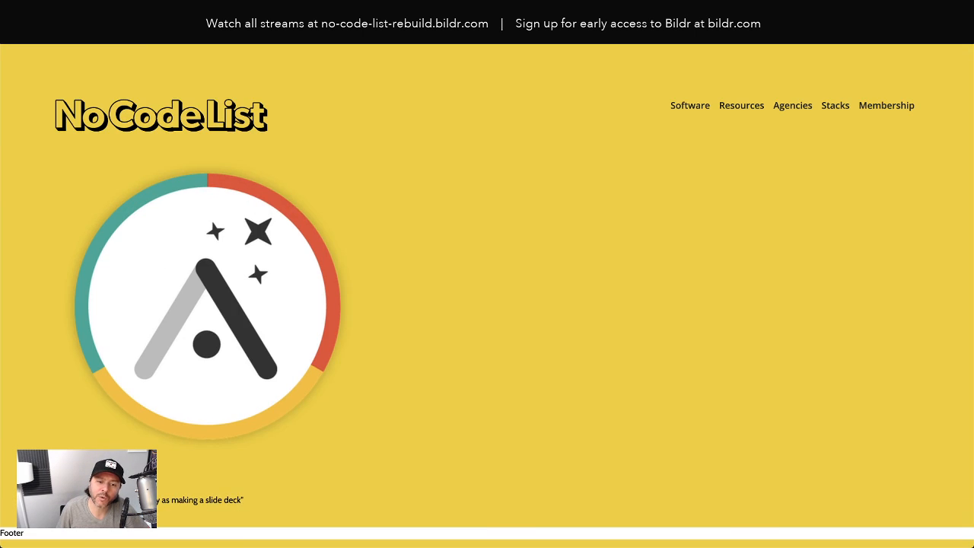
left_click(114, 11)
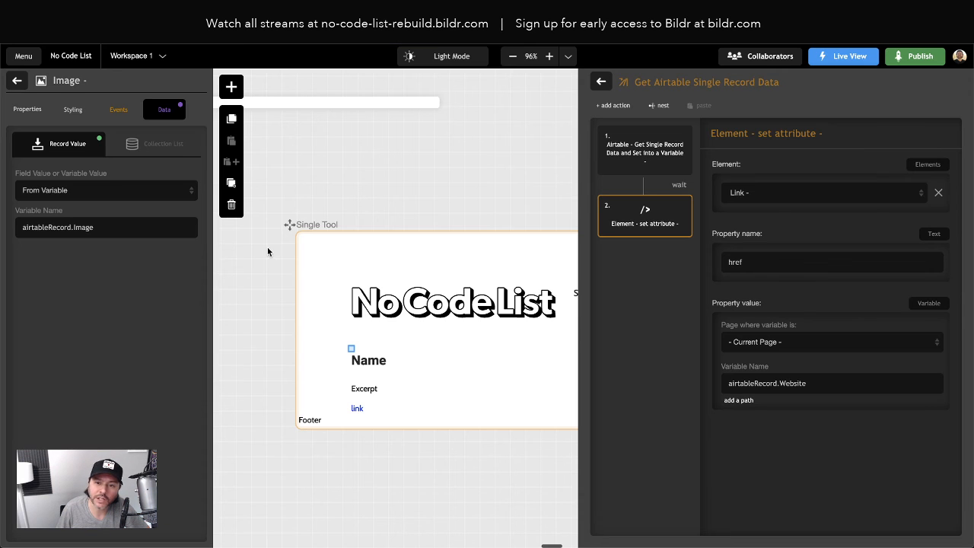
- Set the Link element's target to _blank on the Single Tool page and deselect it
left_click(358, 408)
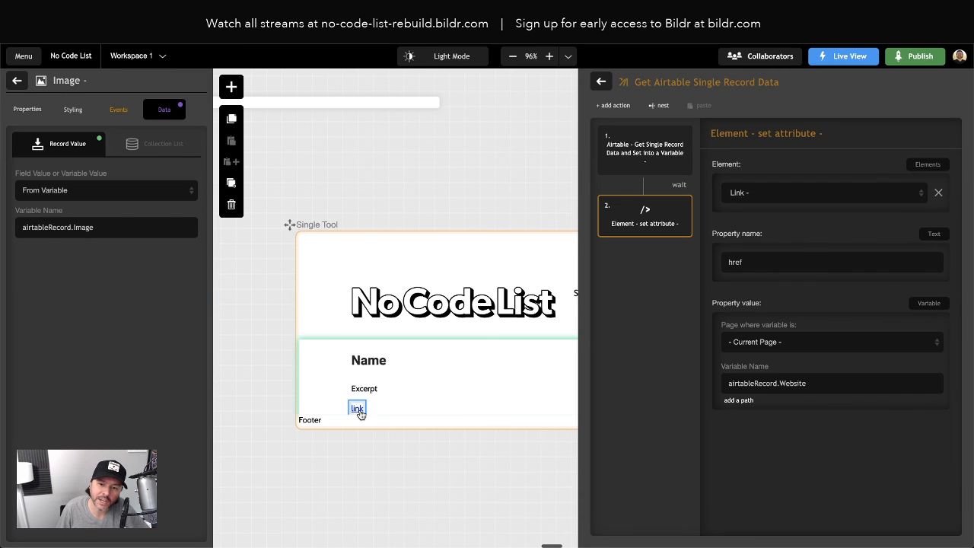
left_click(90, 297)
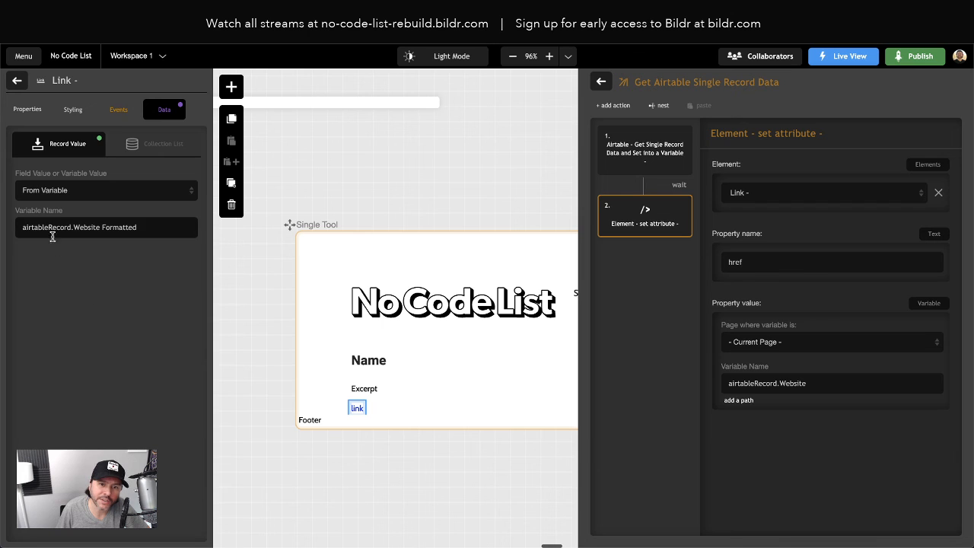
left_click(29, 110)
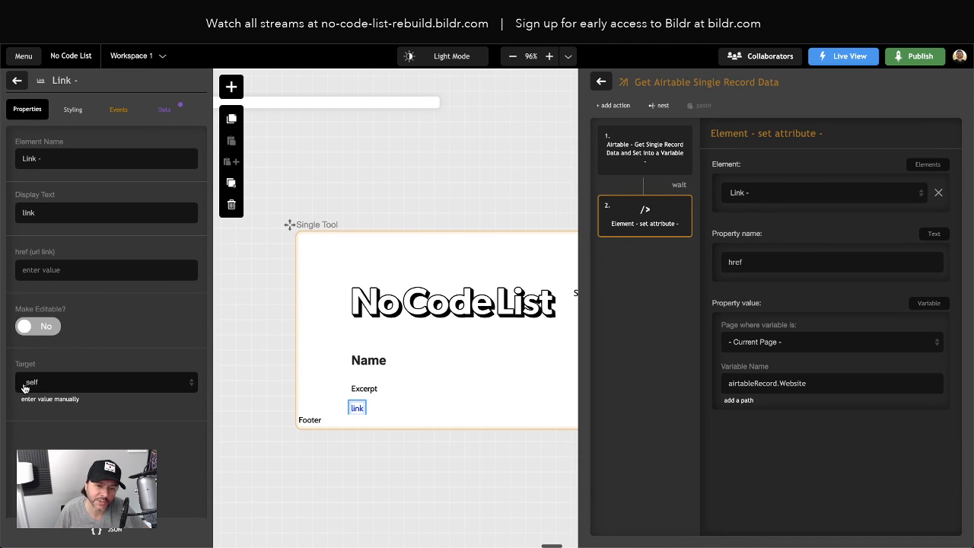
left_click(46, 388)
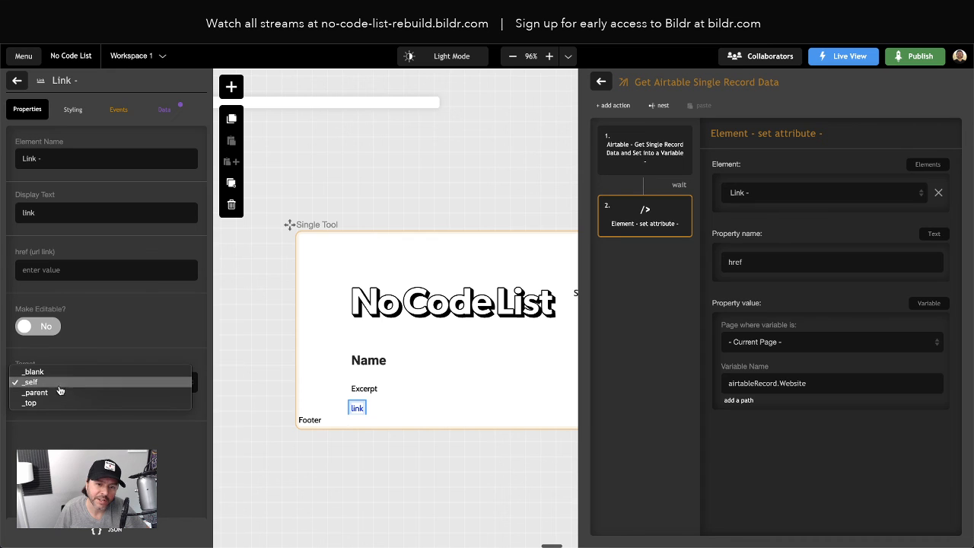
left_click(61, 372)
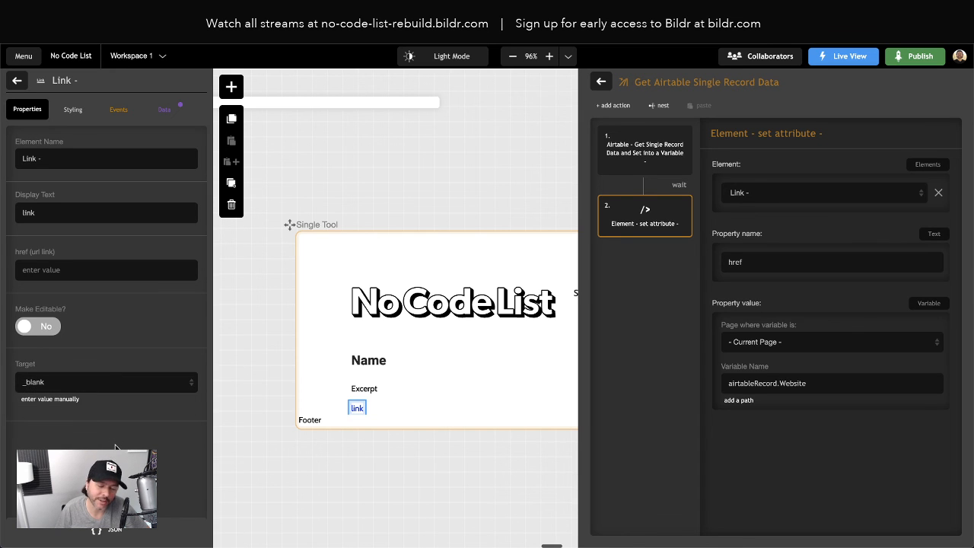
left_click(391, 461)
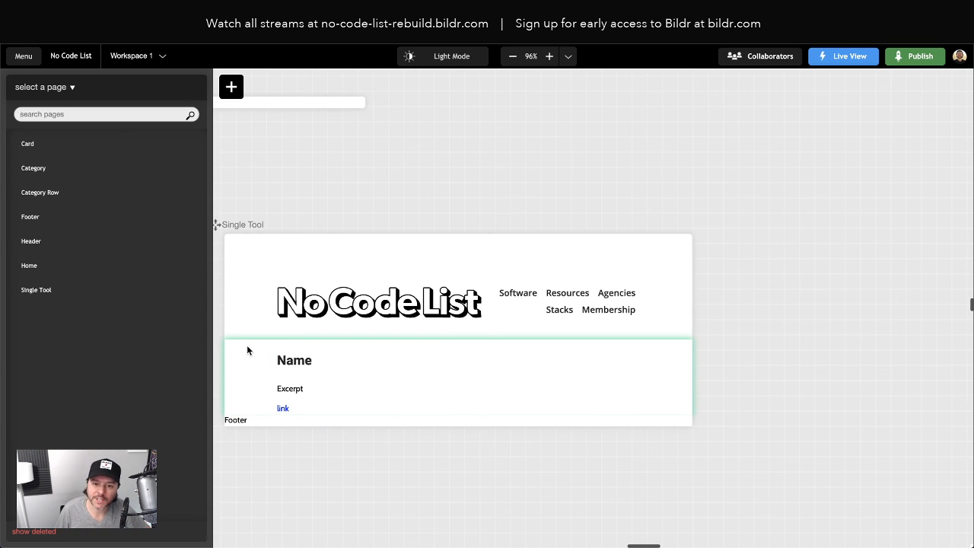
- Select the Single Tool page's container, examine the original Airtable page's layout down to its footer, and return to the Bildr editor
left_click(344, 346)
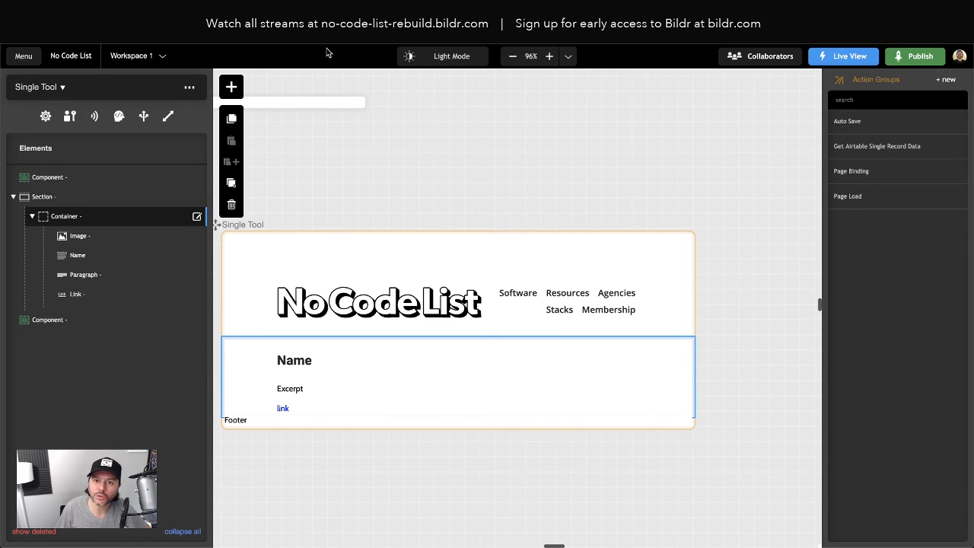
key("ctrl+Tab")
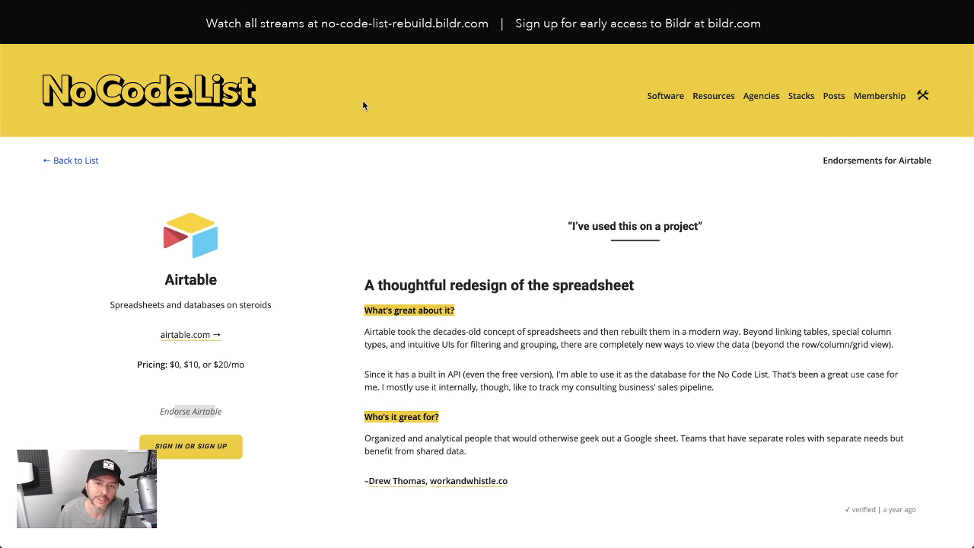
scroll(373, 168, "down", 3)
scroll(83, 66, "up", 2)
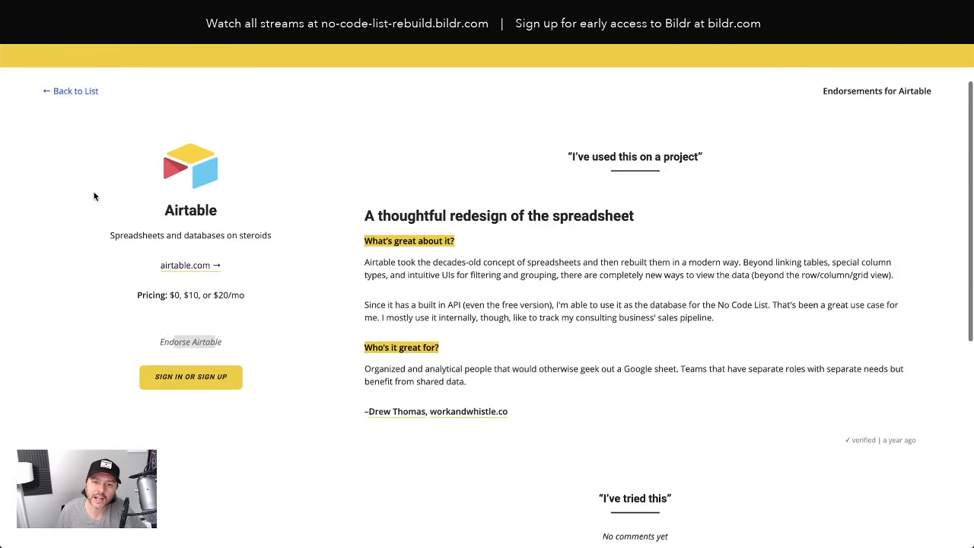
scroll(874, 363, "down", 5)
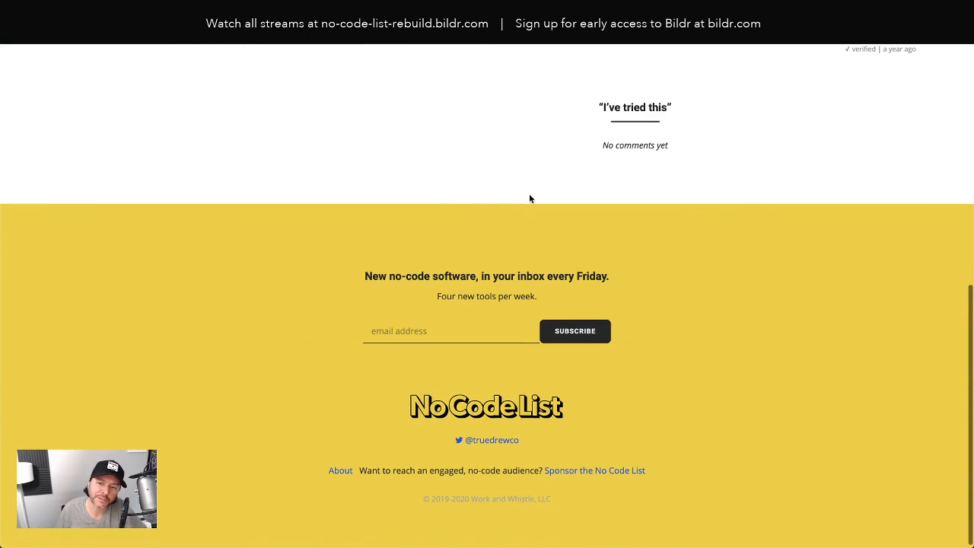
scroll(265, 58, "up", 9)
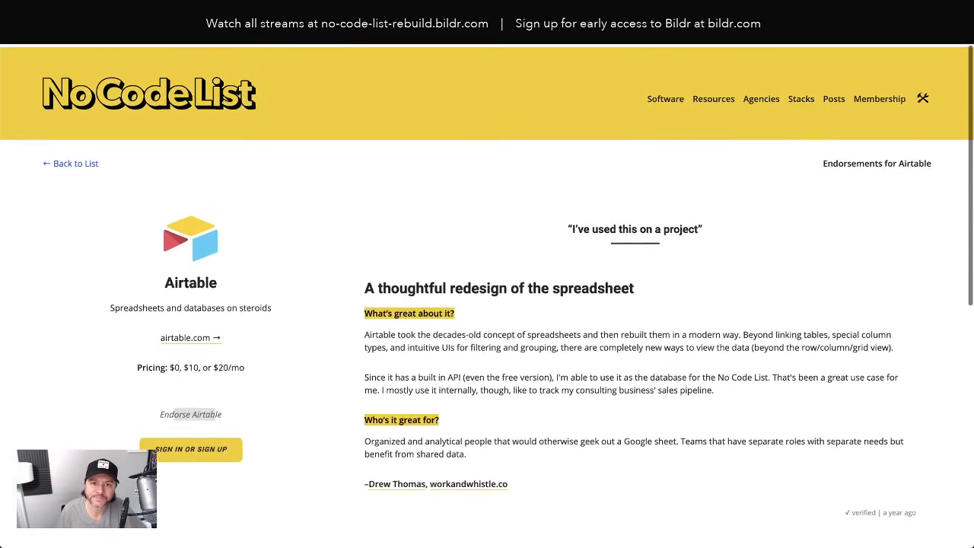
left_click(131, 12)
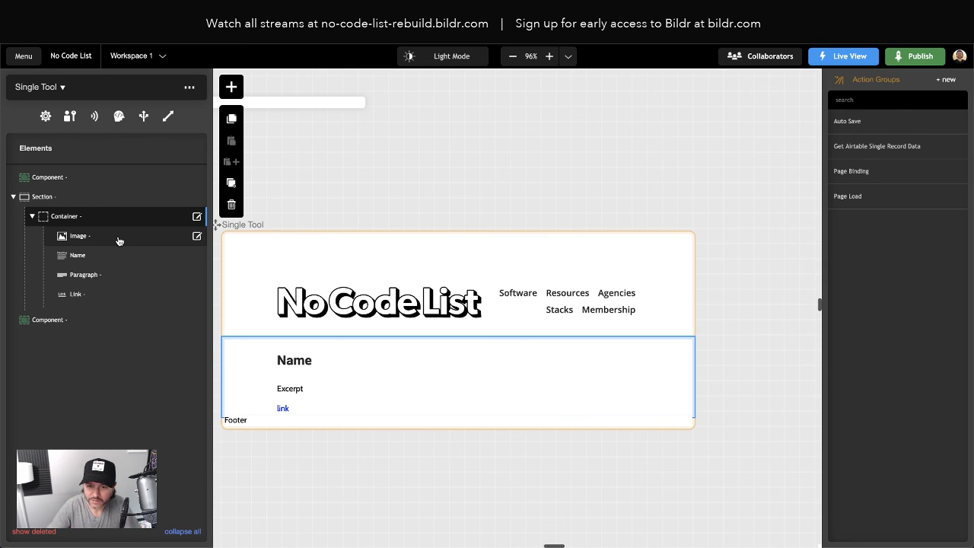
- Add a background-color property to the inline style of the Single Tool page's Section element
left_click(42, 197)
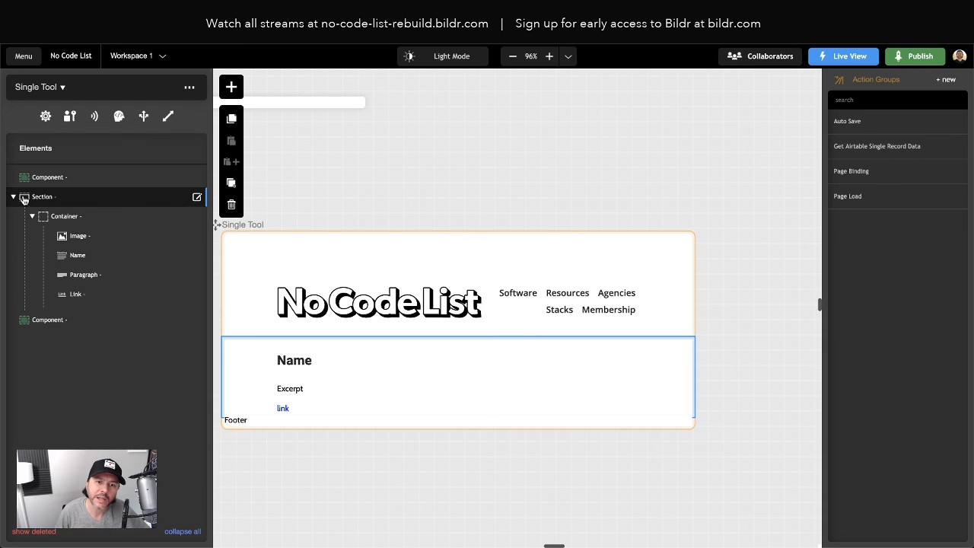
double_click(38, 200)
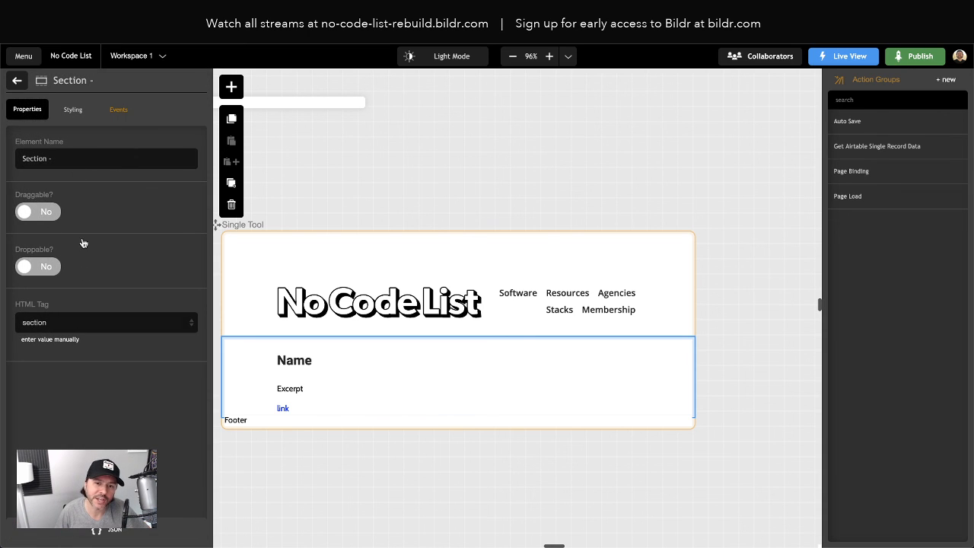
left_click(76, 109)
left_click(90, 247)
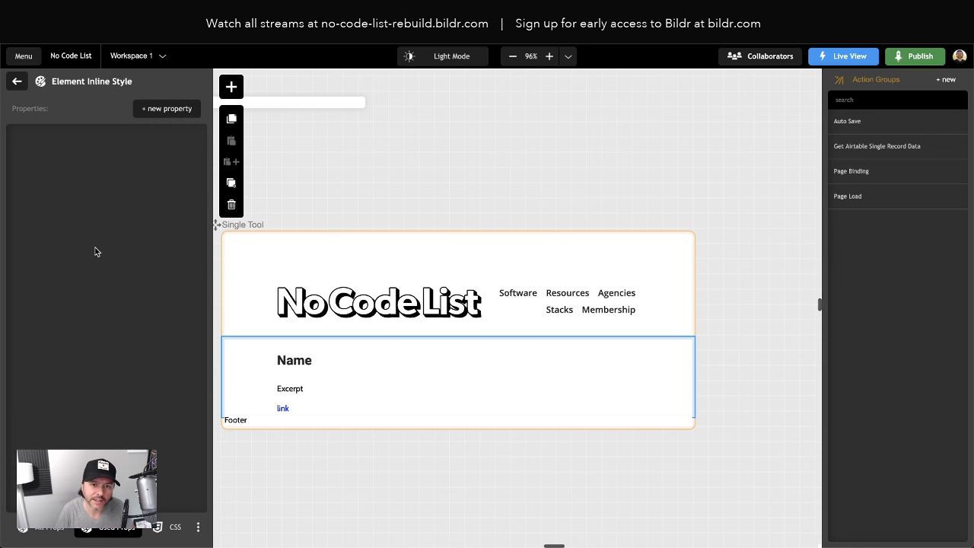
left_click(172, 109)
type("background-col")
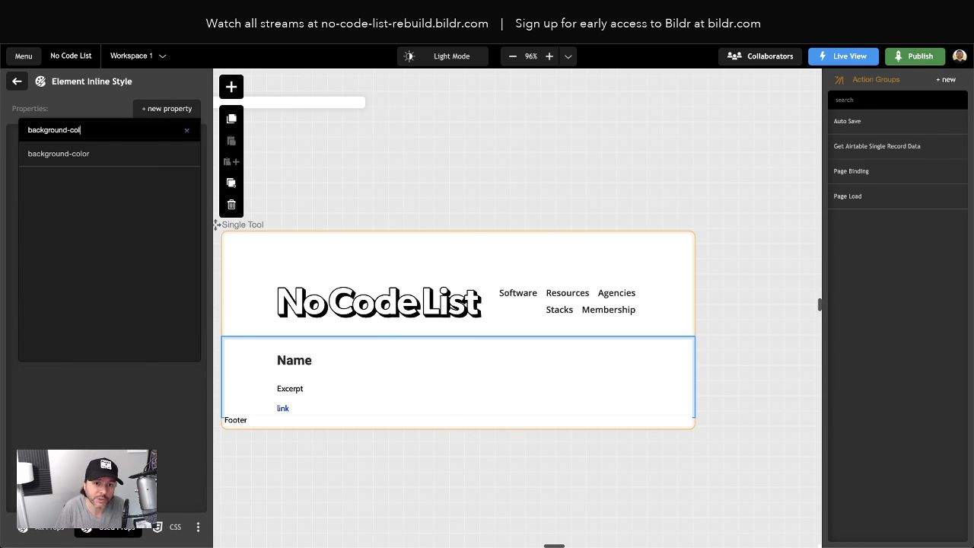
key("Return")
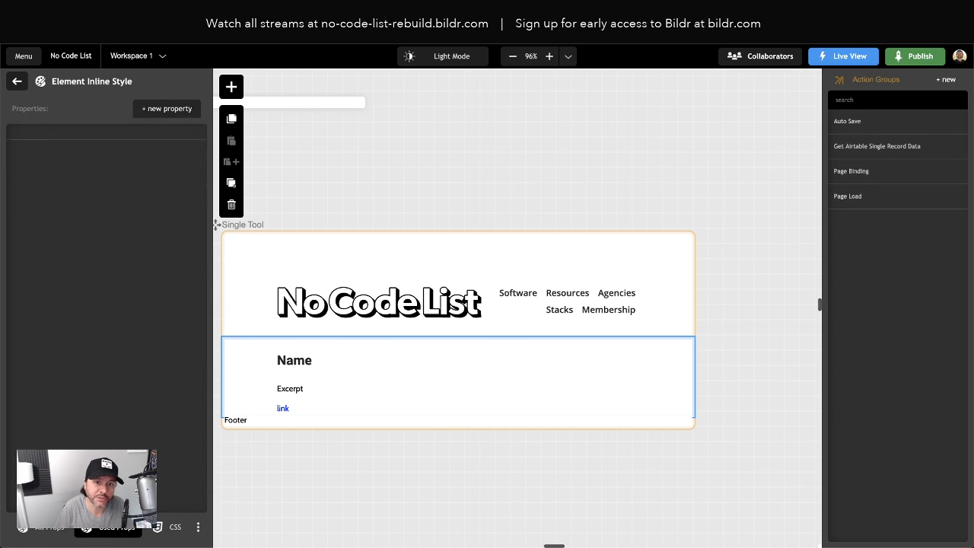
- Set the Section's background-color to rgba(255,255,255,1)
type("r")
key("BackSpace")
type("white")
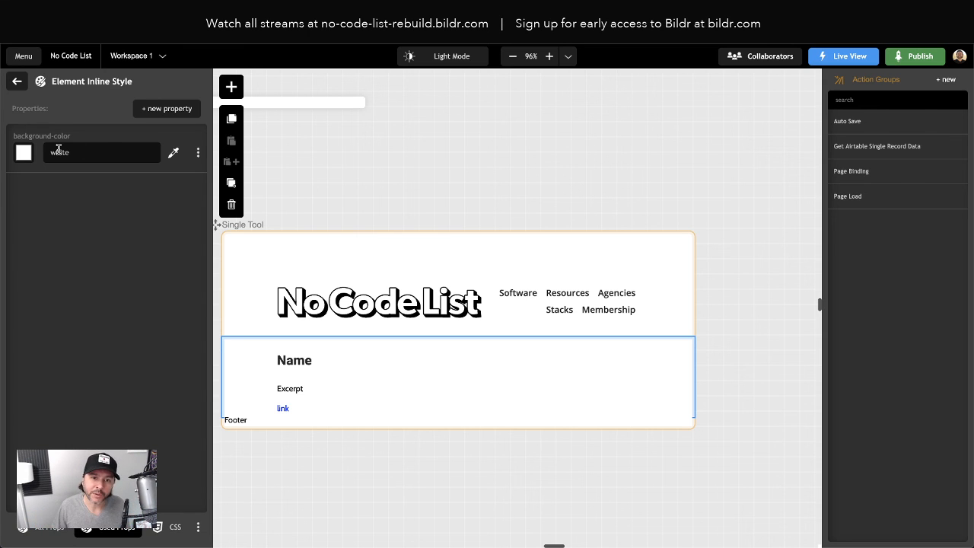
key("ctrl+a")
type("rgba(")
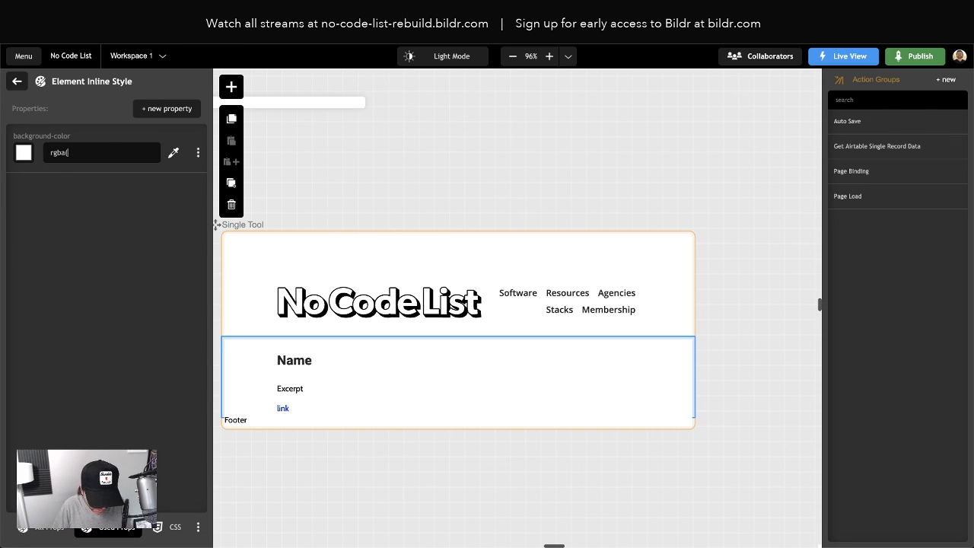
type("255,255,255,1)")
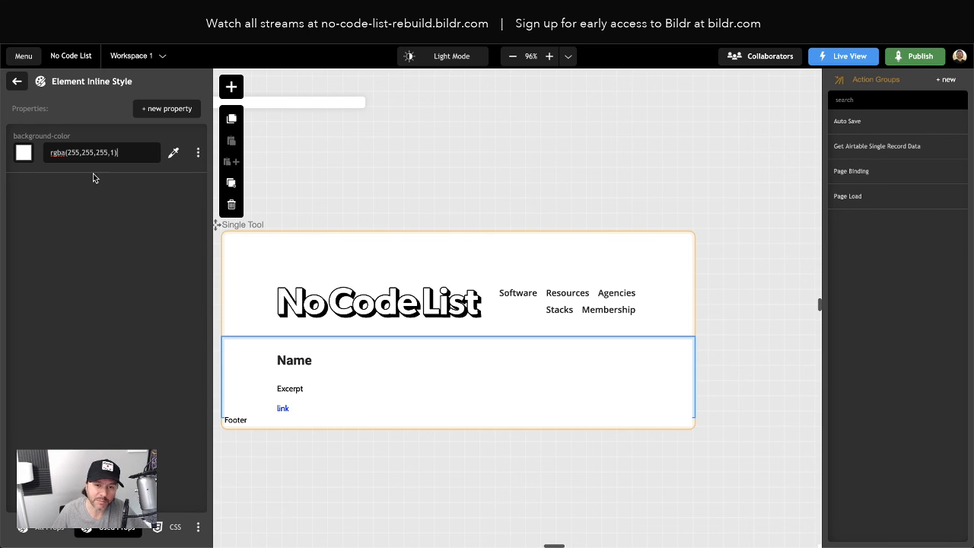
left_click(93, 196)
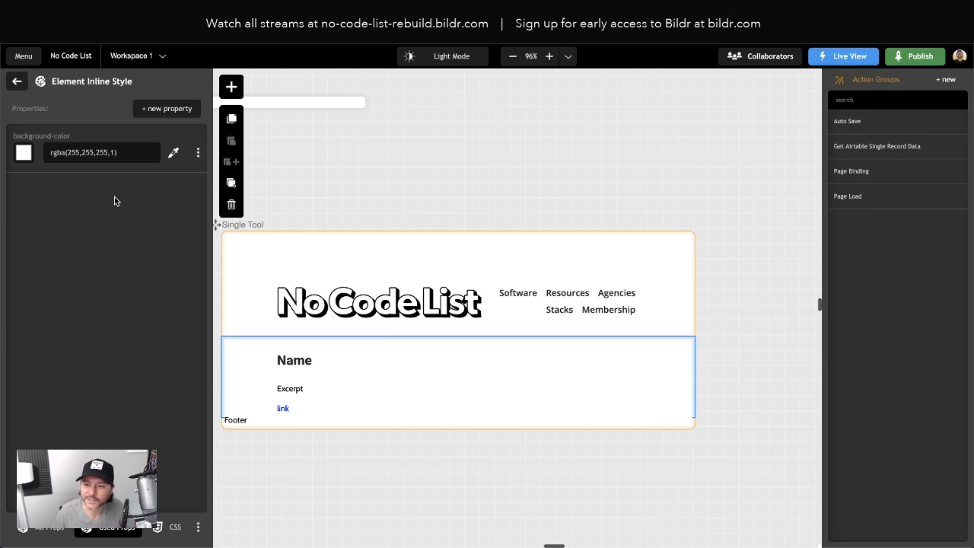
- Reload Adalo's live tool page to check the section background, and return to the Bildr editor
left_click(86, 35)
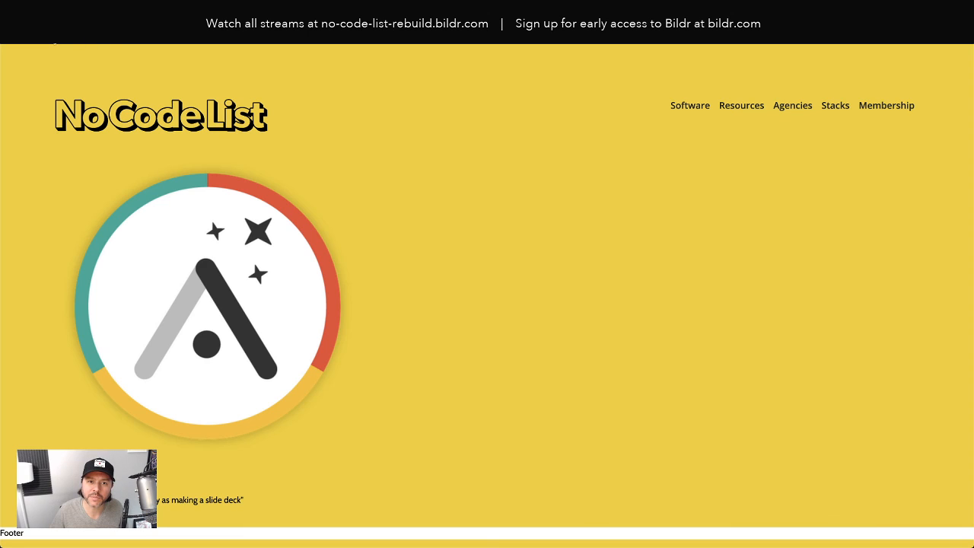
left_click(51, 34)
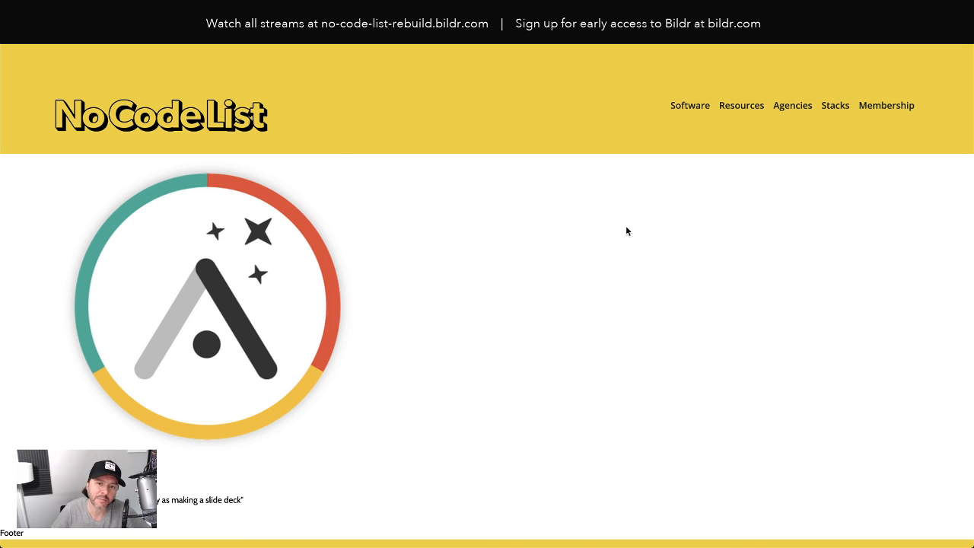
left_click(158, 17)
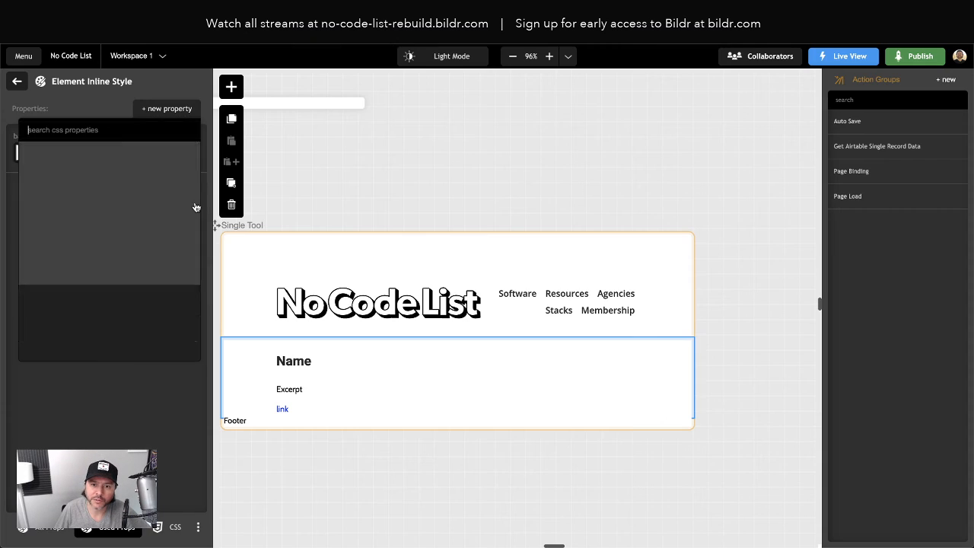
- Insert a new Link element inside the Single Tool page's Container, above the Image element
left_click(18, 81)
left_click(17, 82)
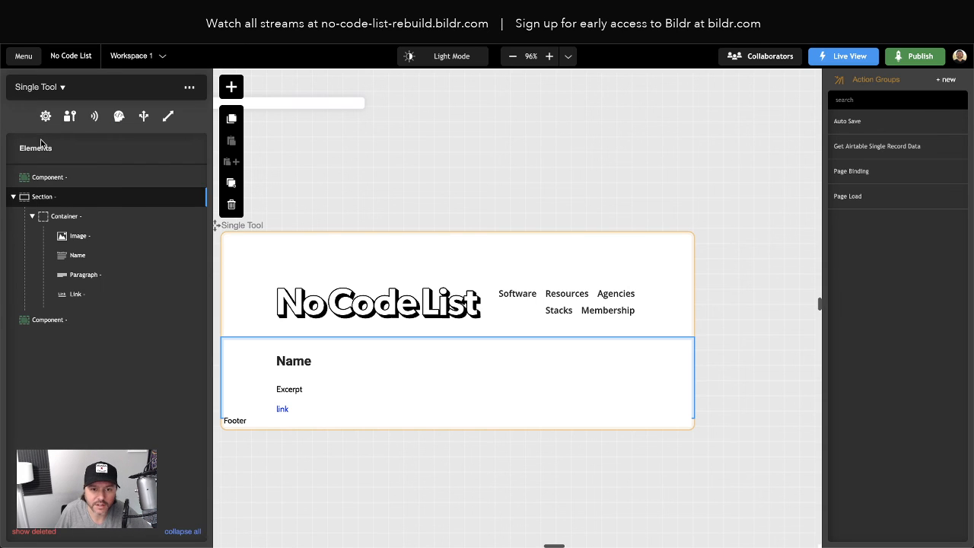
left_click(62, 220)
left_click(232, 86)
type("l")
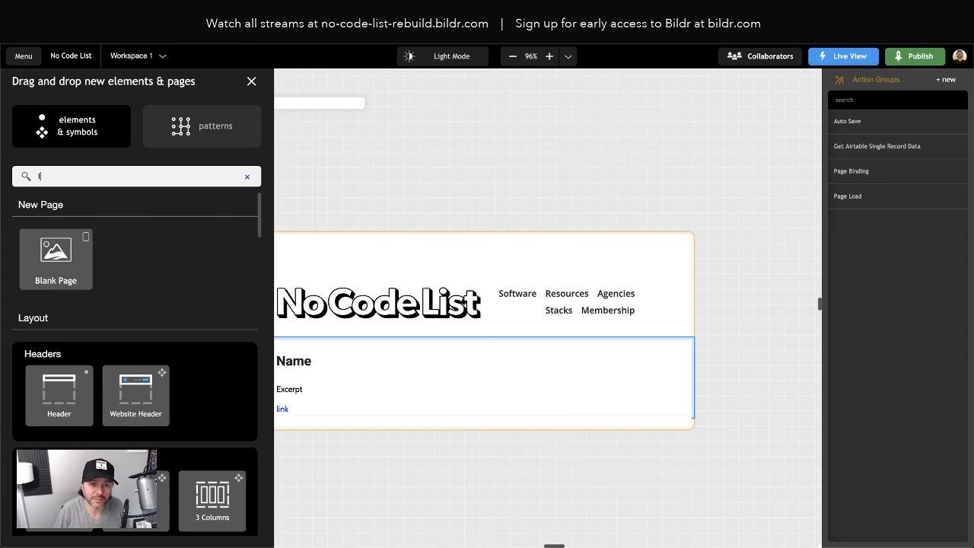
type("ink")
left_click_drag(61, 280, 109, 234)
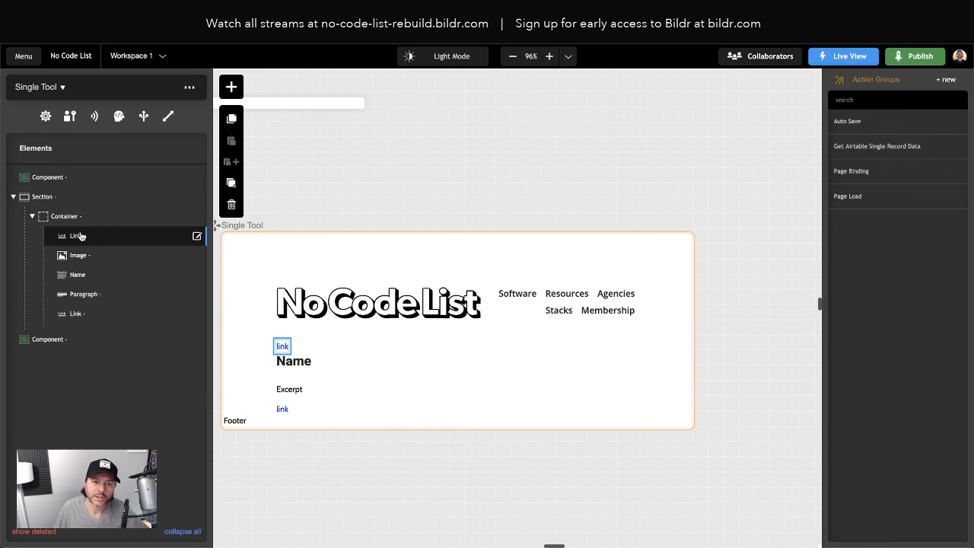
- Set the new Link's display text to "← Back to List" and its href to "/"
left_click(80, 236)
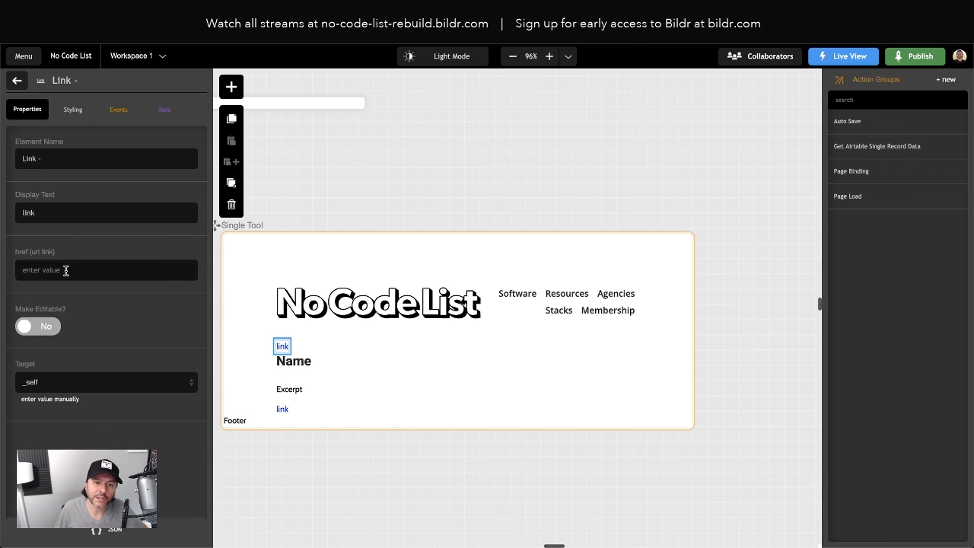
left_click(21, 213)
key("ctrl+super+space")
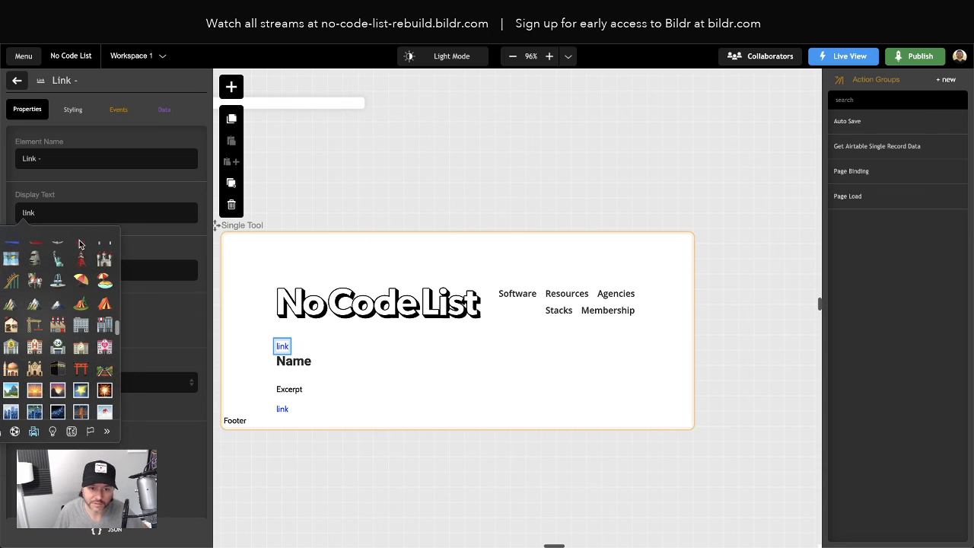
scroll(63, 320, "down", 10)
scroll(34, 279, "up", 10)
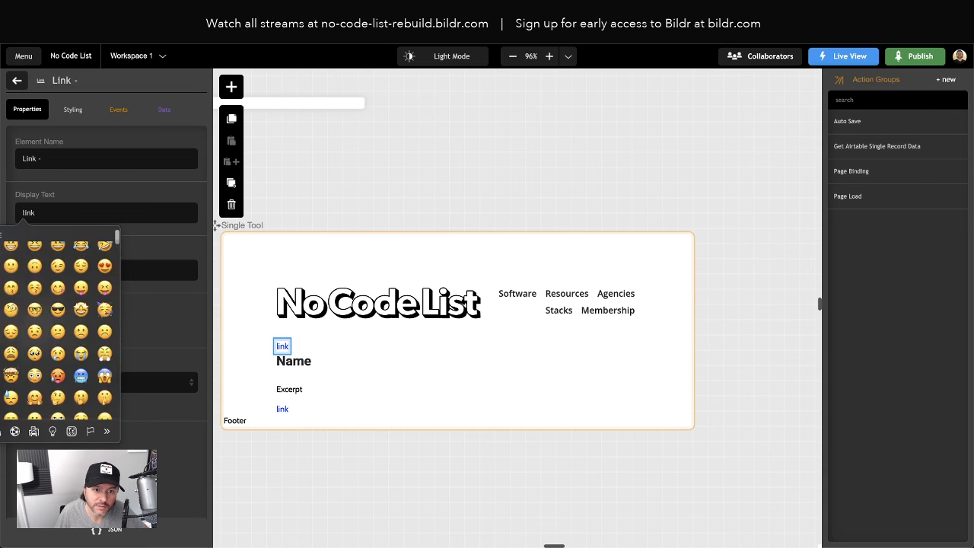
left_click(34, 278)
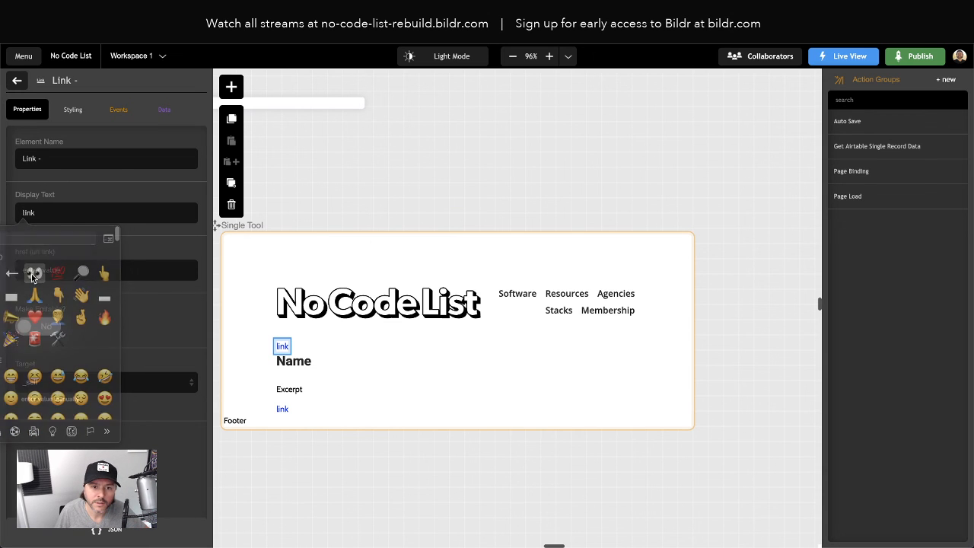
double_click(48, 214)
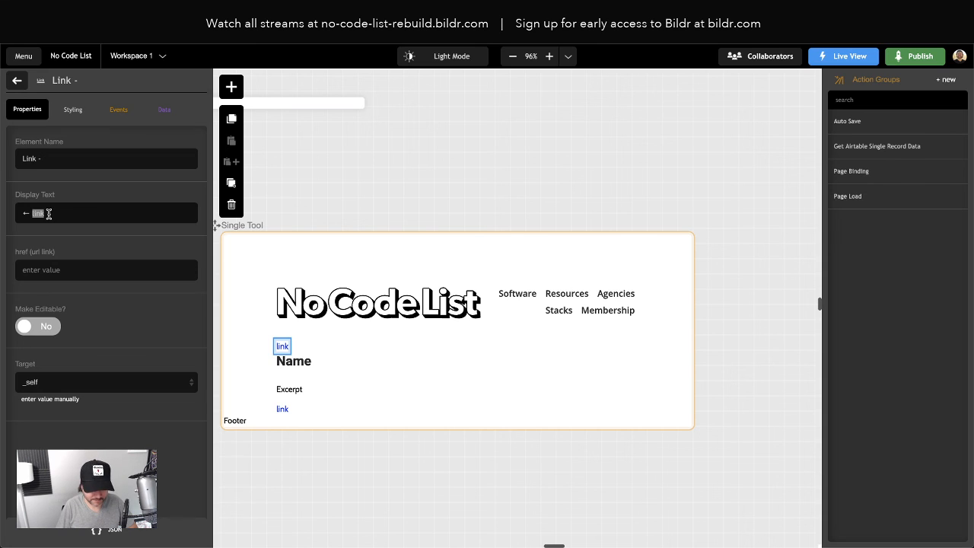
type("Back to List")
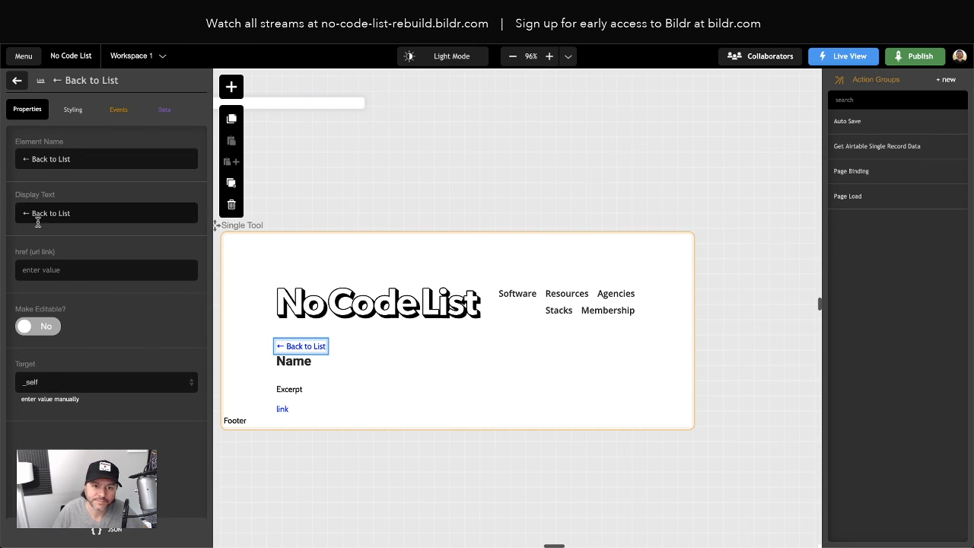
key("Tab")
type("/")
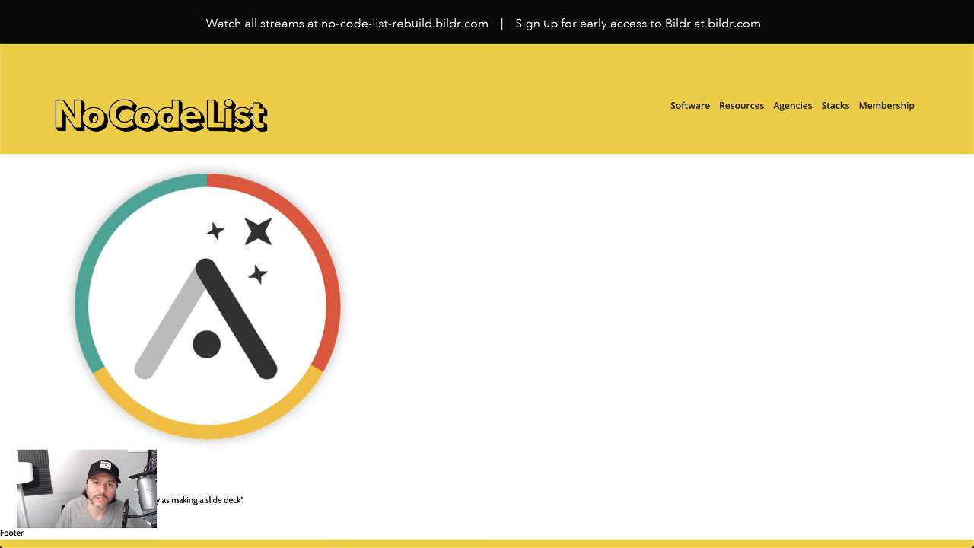
- Reload the live tool page, return to the software list, open airSlate's page and test its Back to List link
left_click(49, 33)
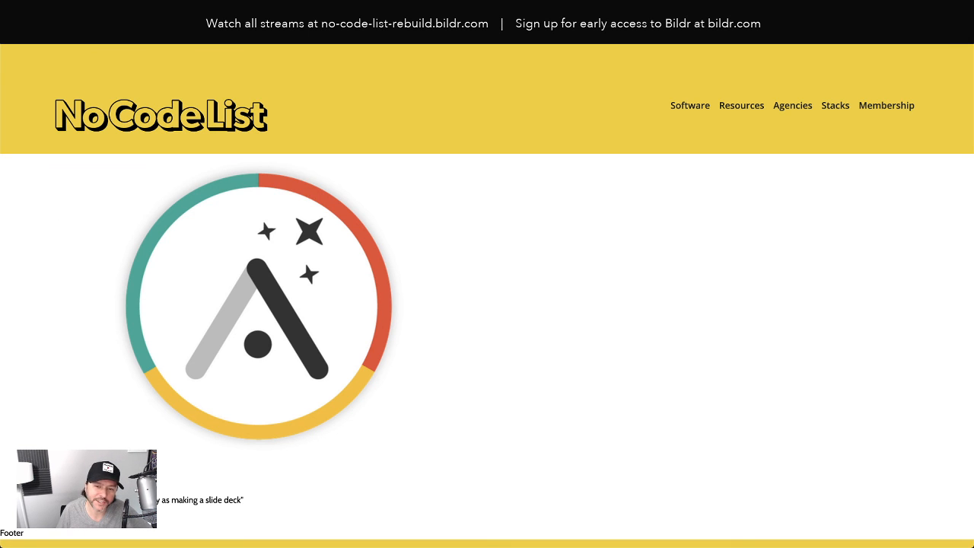
key("super+bracketleft")
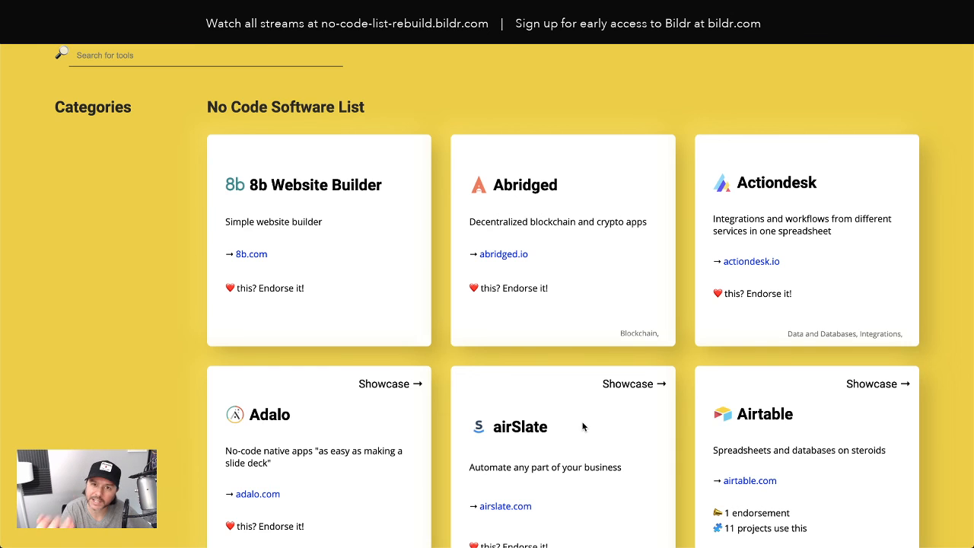
left_click(584, 427)
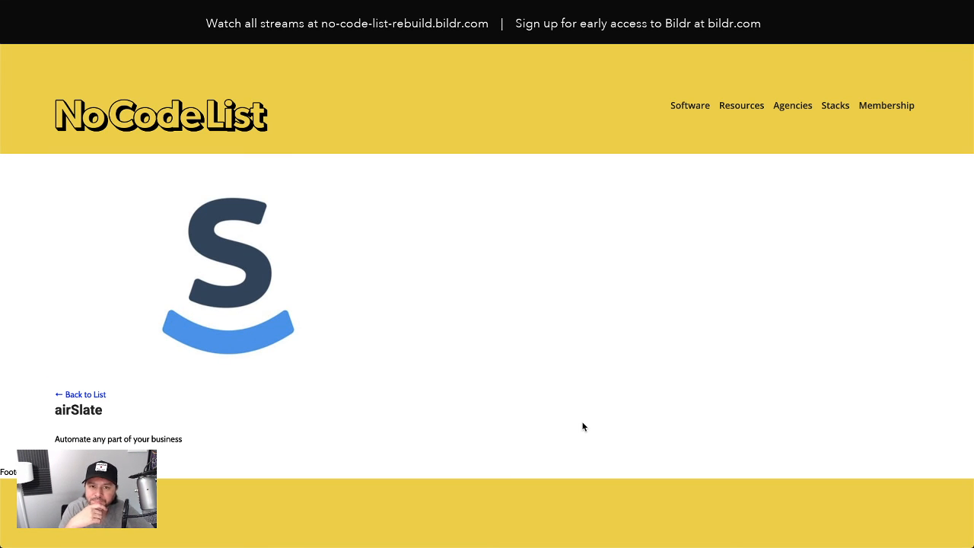
left_click(90, 395)
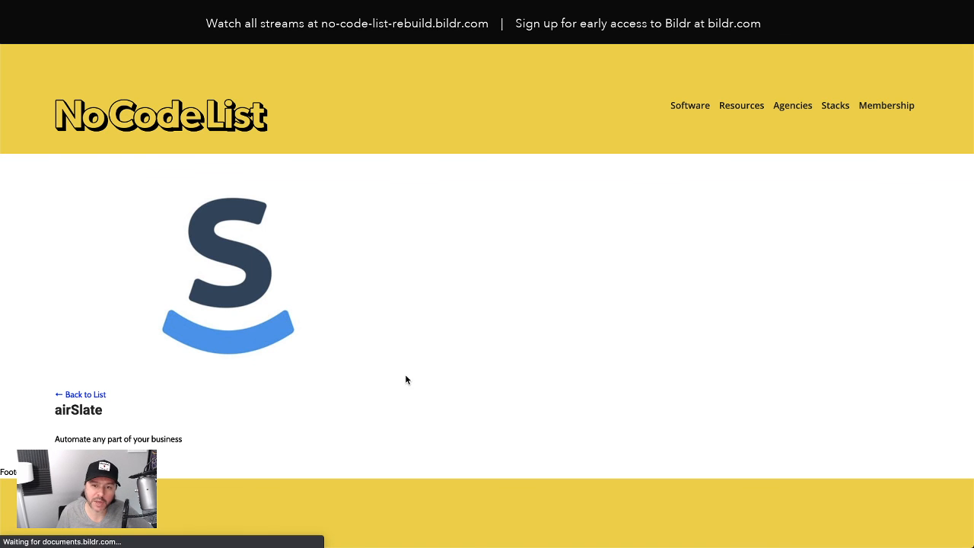